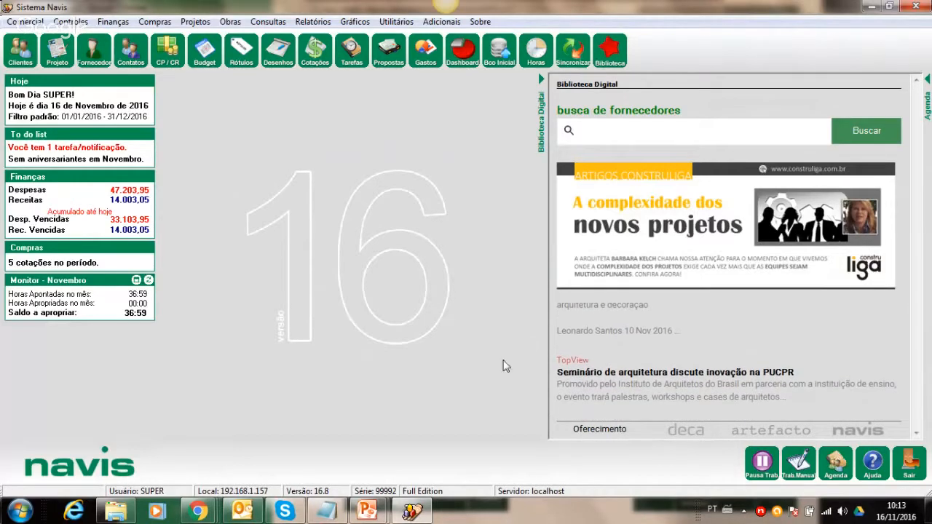
- Close the 'Navis - Arquiteto de Sucesso 2.0' presentation from the taskbar, choosing Não Salvar
right_click(371, 511)
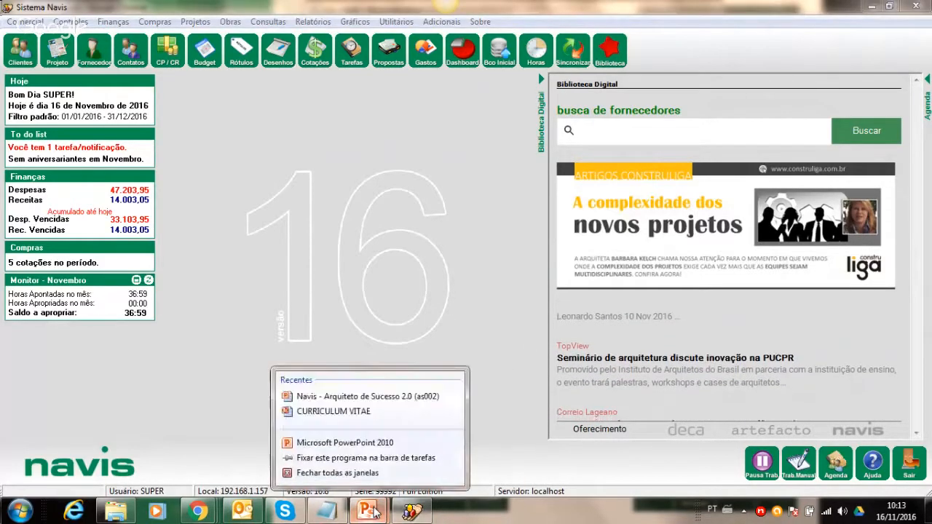
left_click(357, 477)
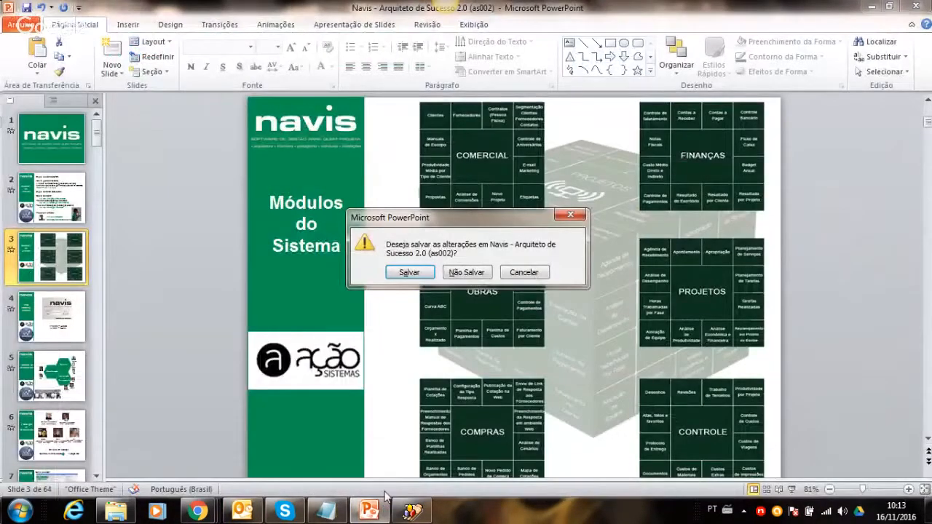
left_click(463, 271)
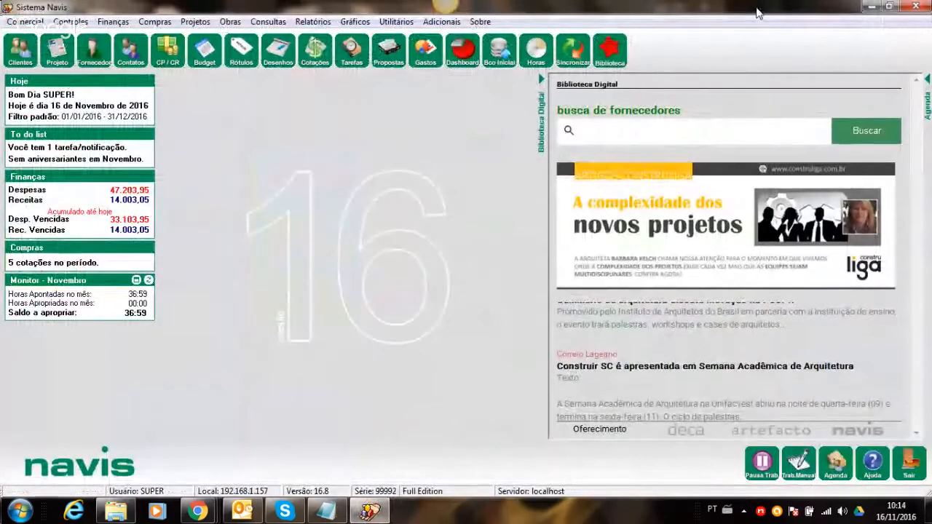
left_click(30, 22)
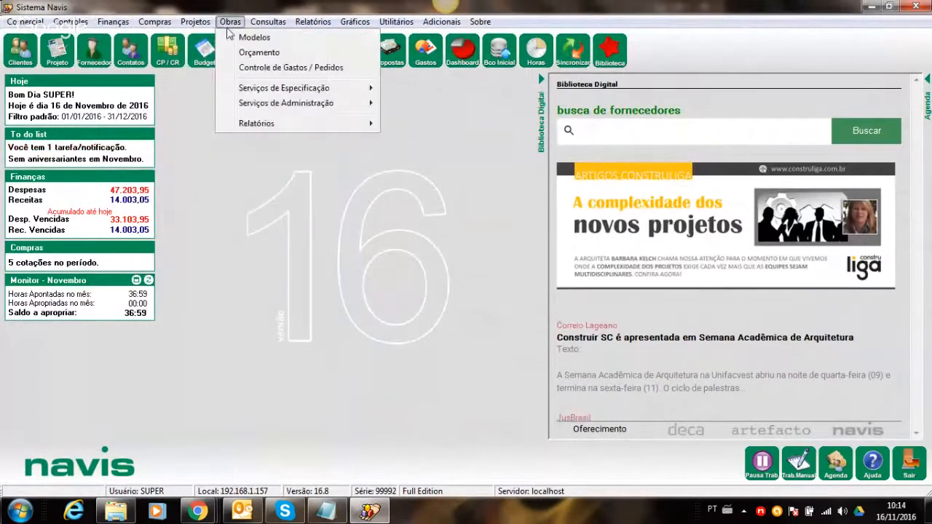
left_click(629, 25)
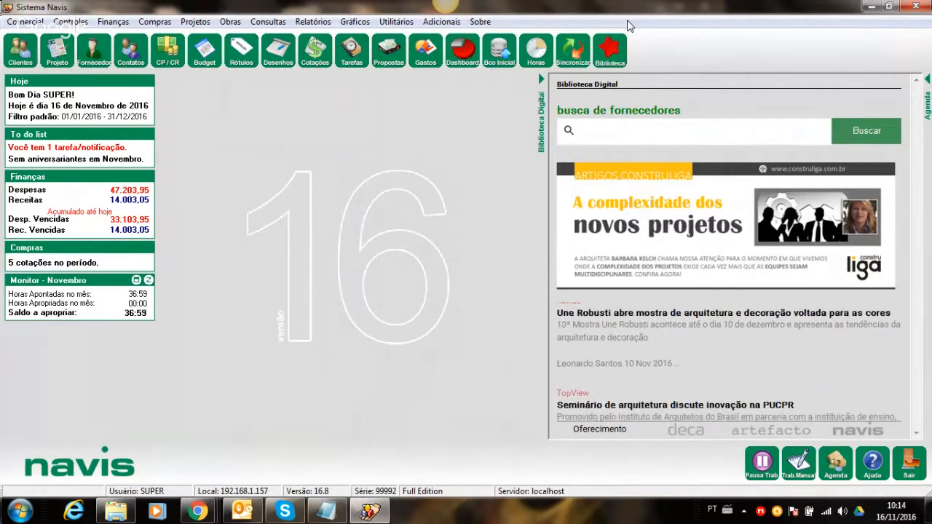
left_click(326, 511)
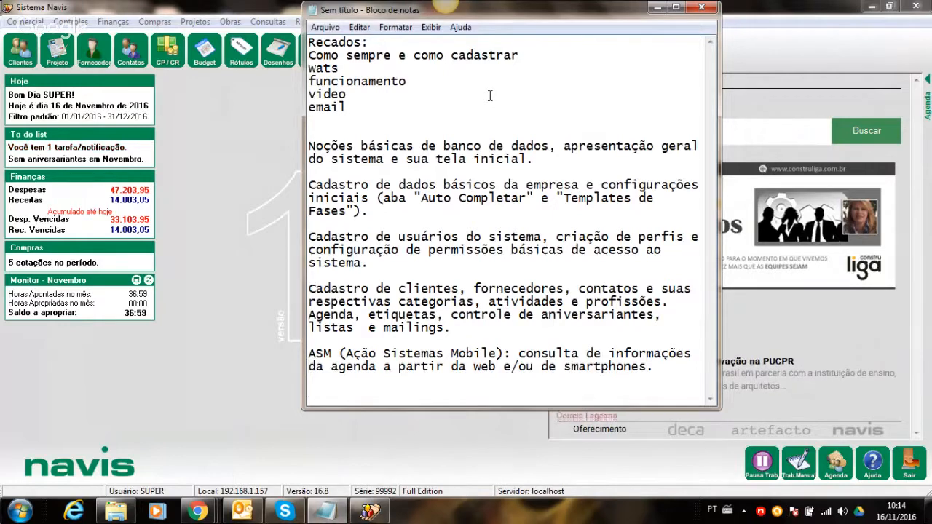
left_click(654, 9)
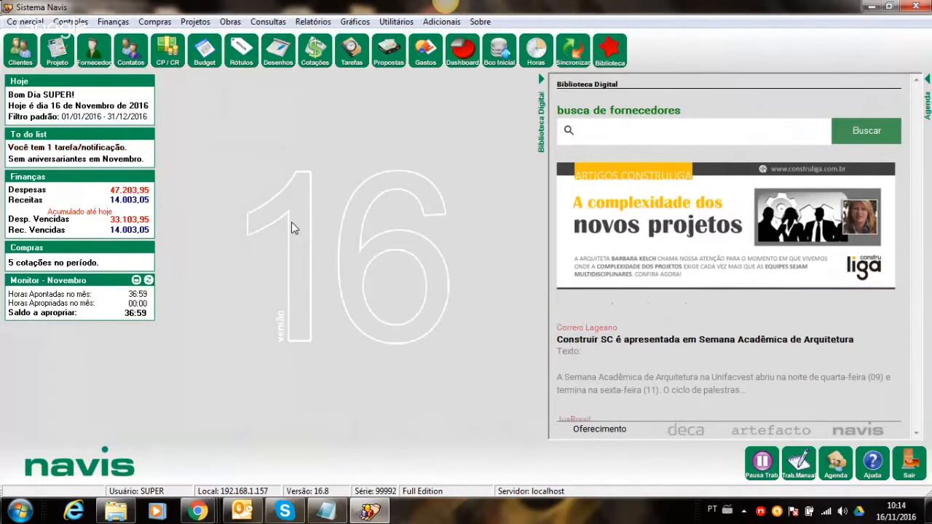
key("super+d")
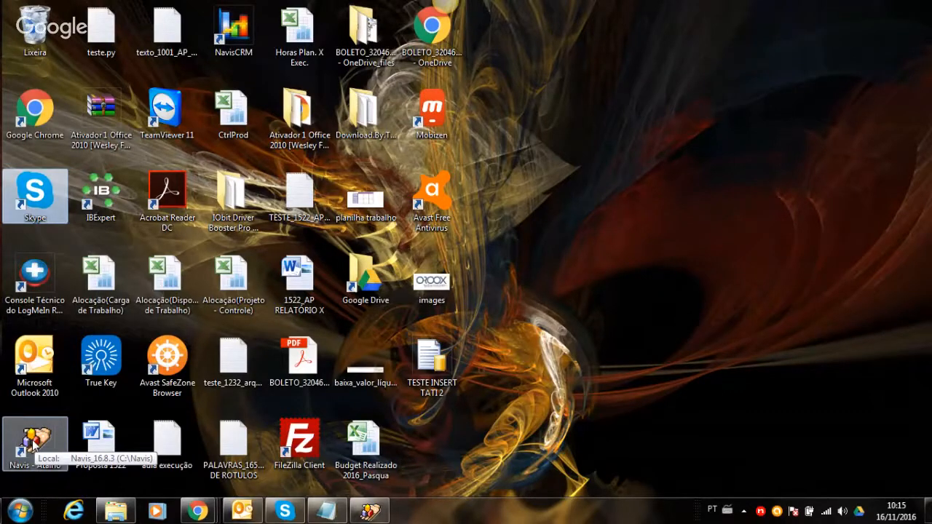
left_click(373, 511)
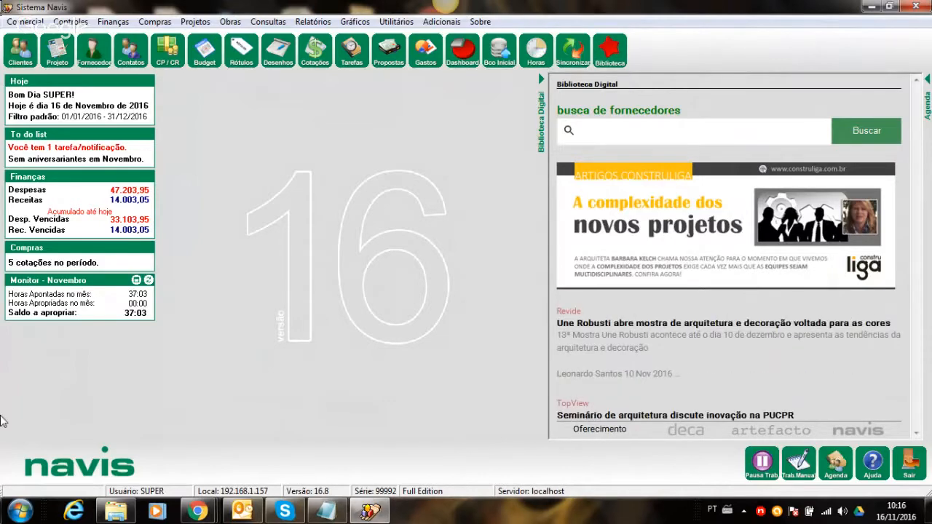
- Browse the menus from Comercial to Adicionais, then open Sobre > Versão do Sistema (version 16.8.3.0)
left_click(24, 24)
mouse_move(61, 26)
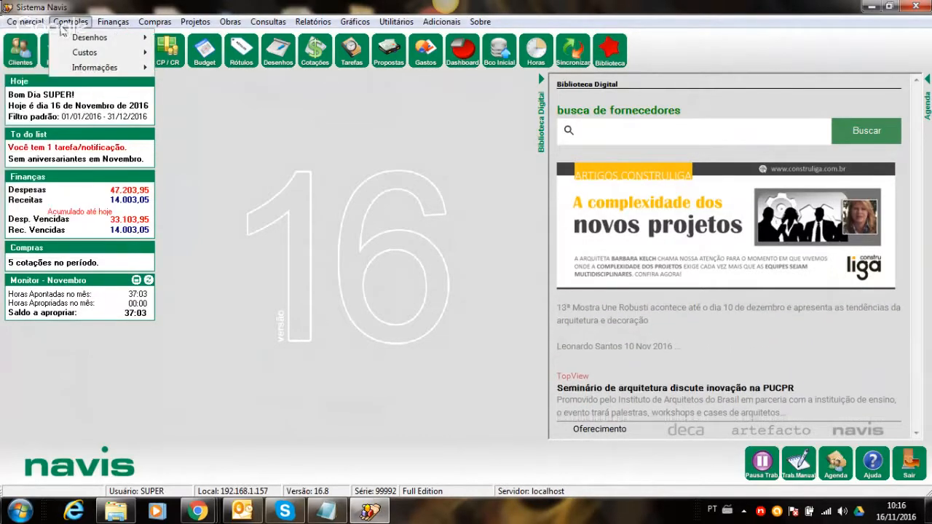
mouse_move(142, 26)
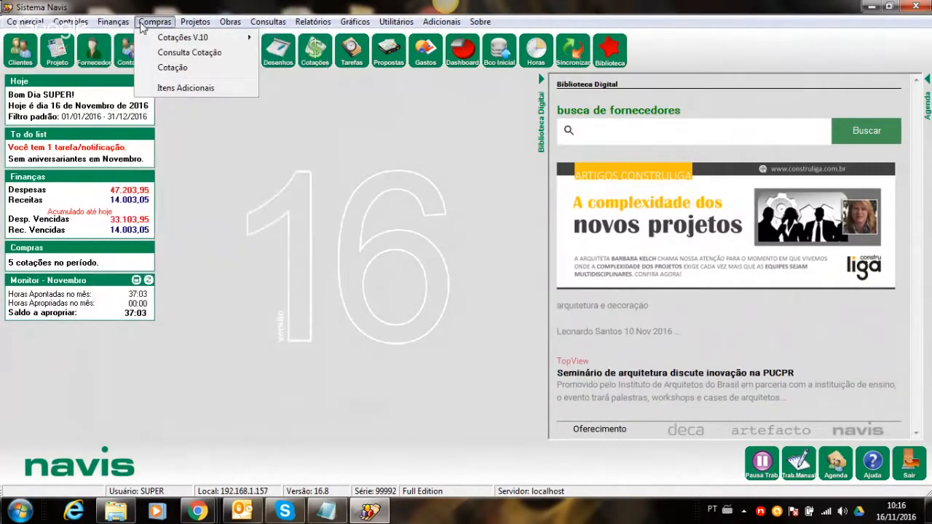
mouse_move(193, 27)
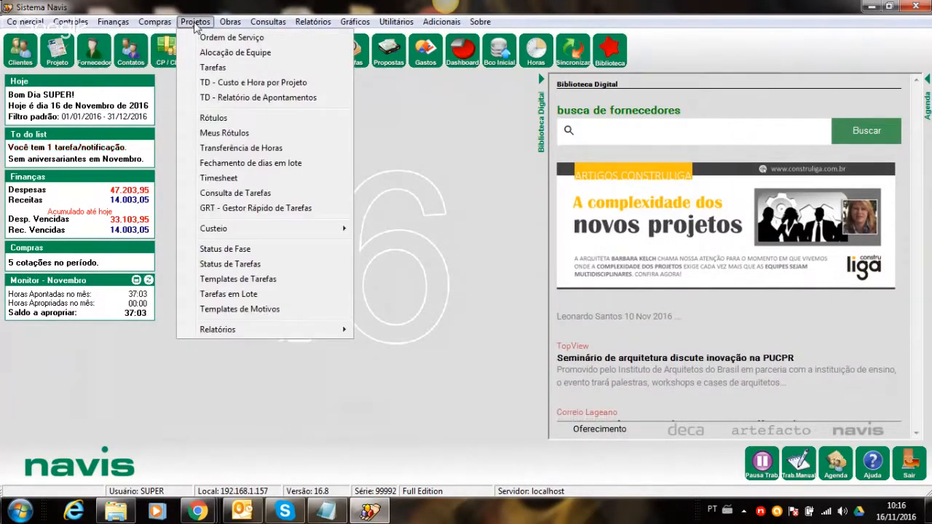
mouse_move(269, 26)
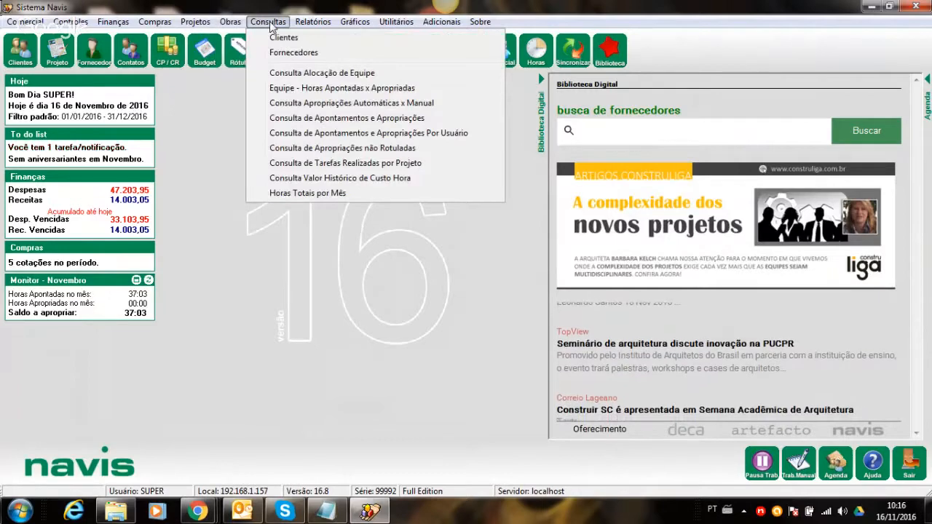
mouse_move(398, 27)
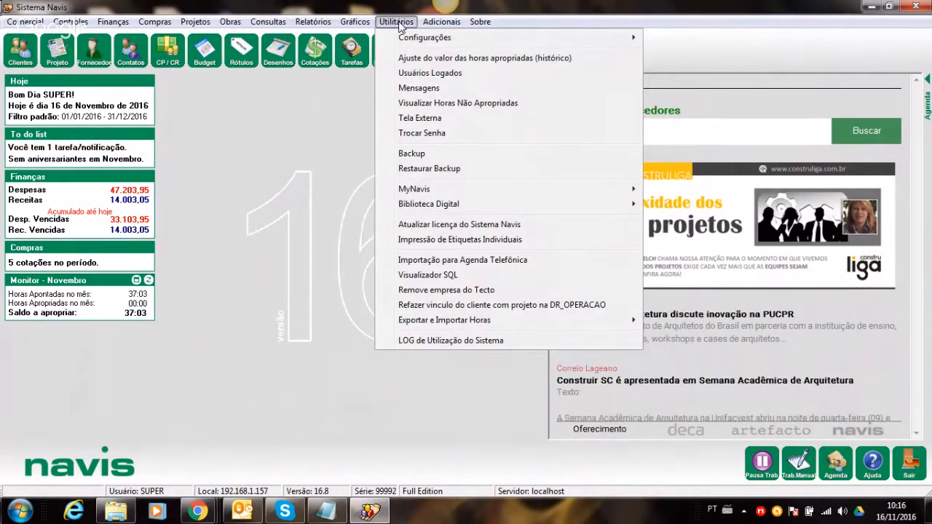
mouse_move(450, 20)
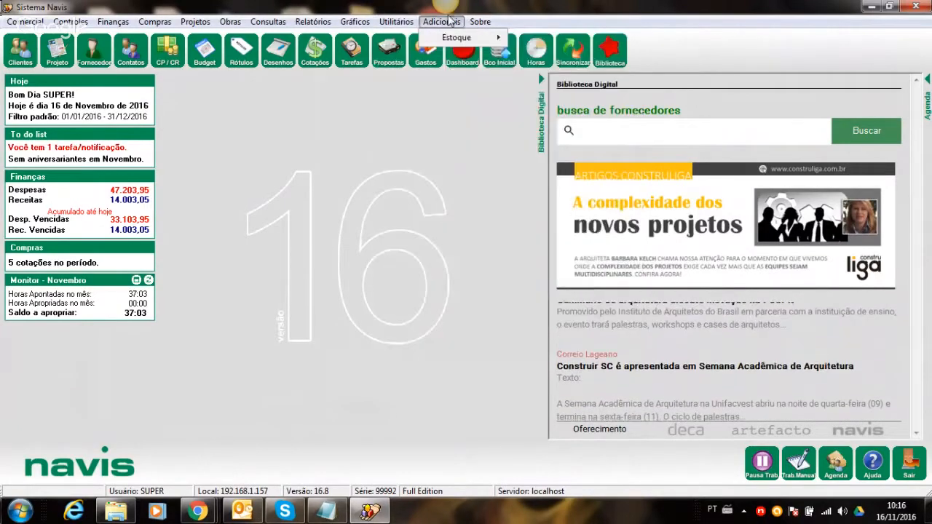
left_click(514, 9)
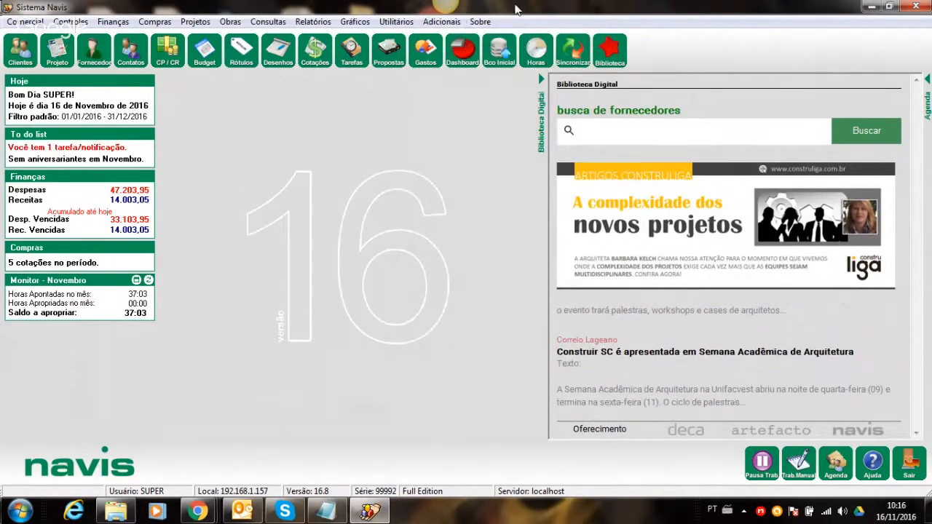
left_click(480, 22)
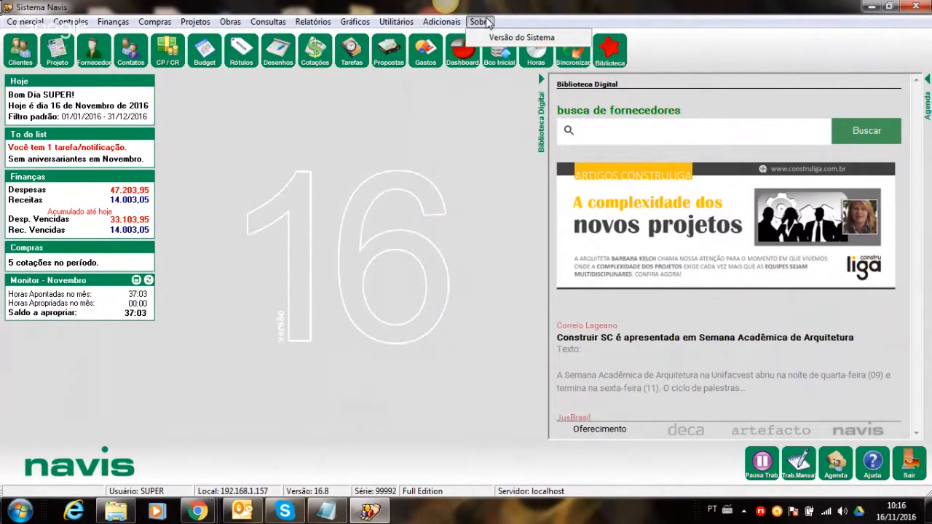
left_click(519, 37)
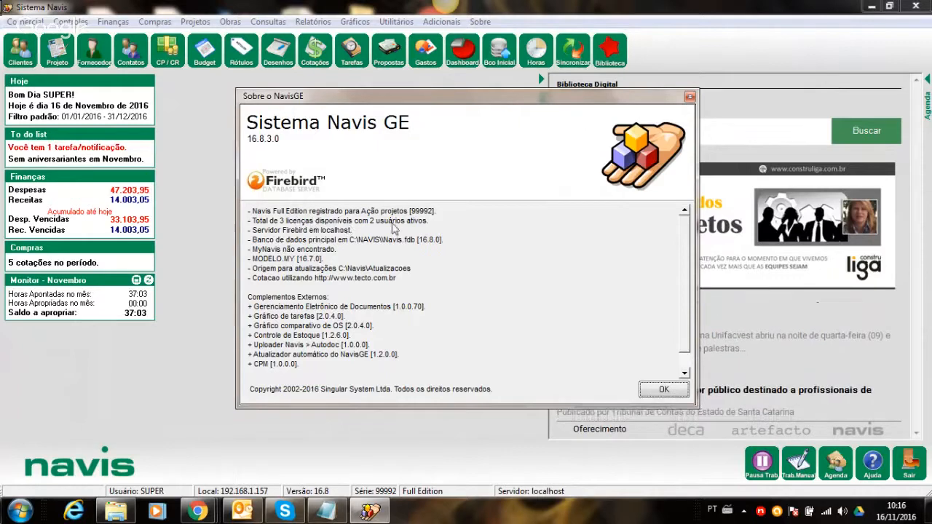
- Close the Sobre o NavisGE version dialog
left_click(689, 97)
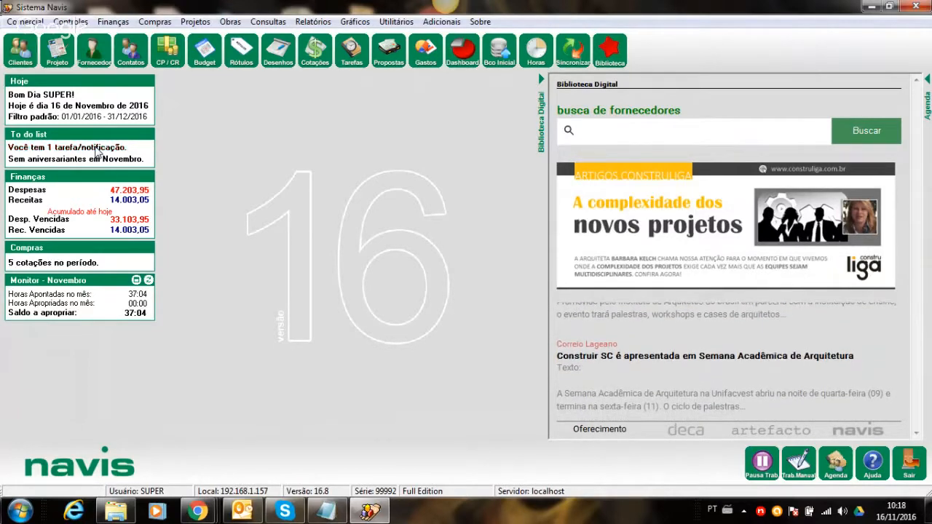
left_click(97, 151)
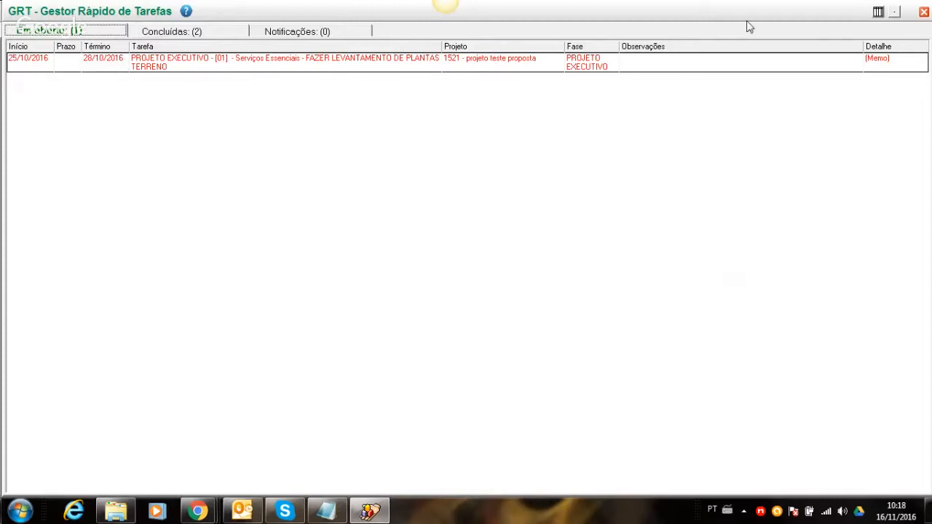
left_click(923, 13)
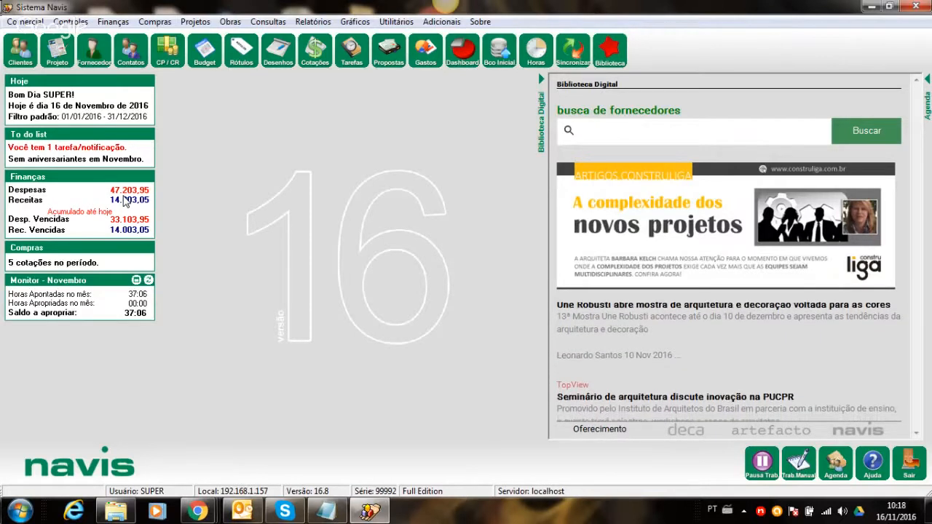
left_click(123, 201)
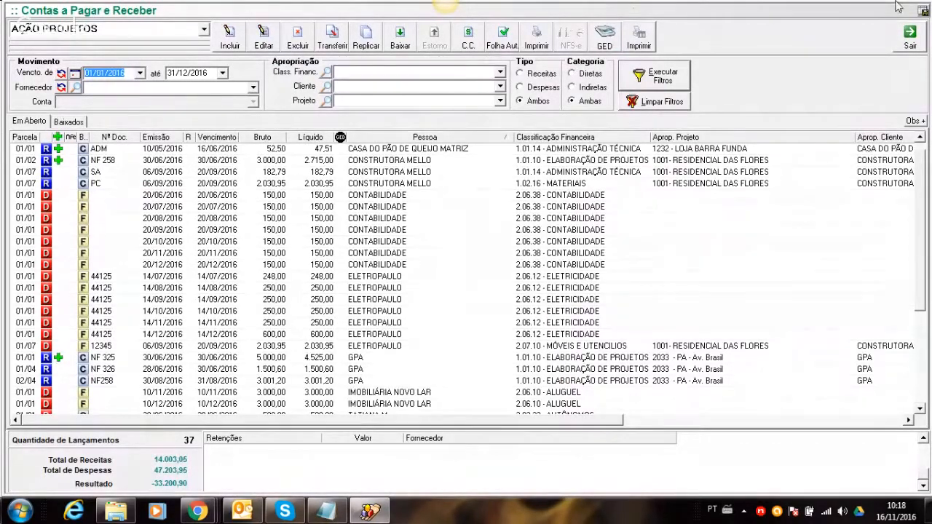
left_click(904, 43)
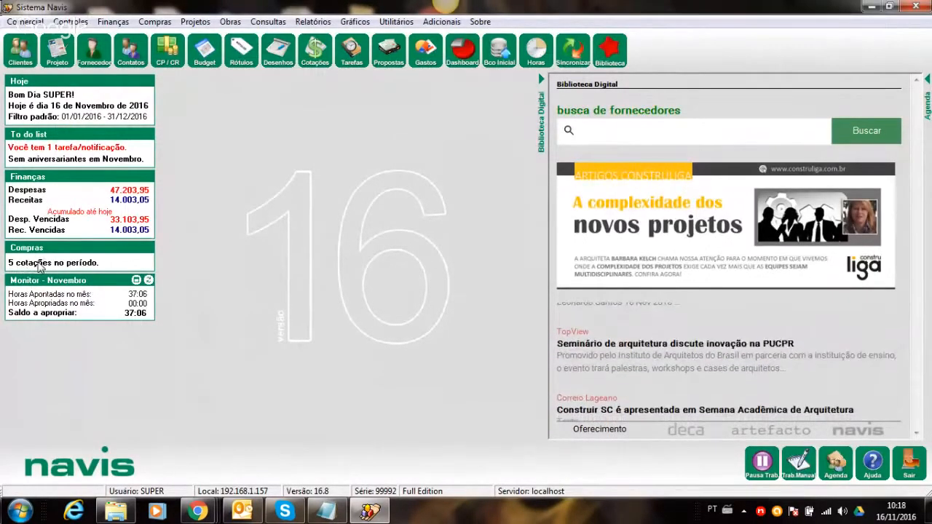
left_click(38, 262)
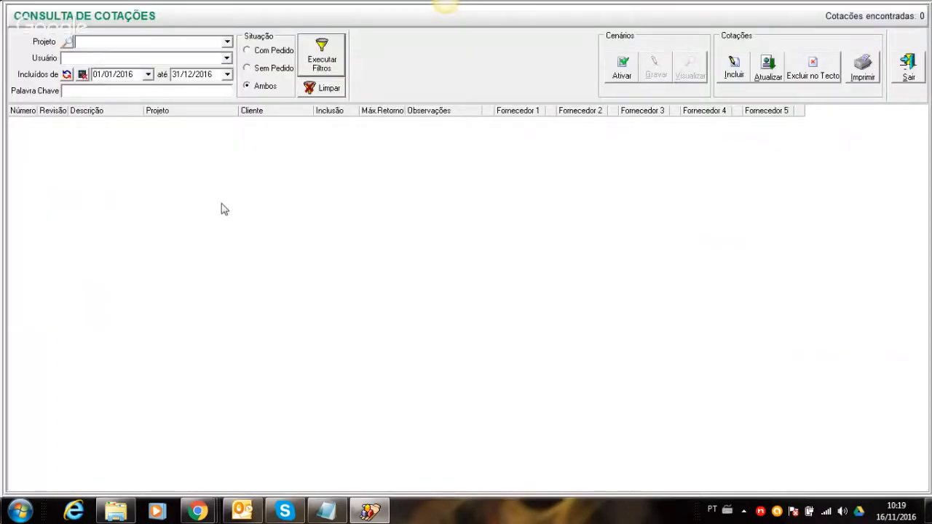
left_click(908, 69)
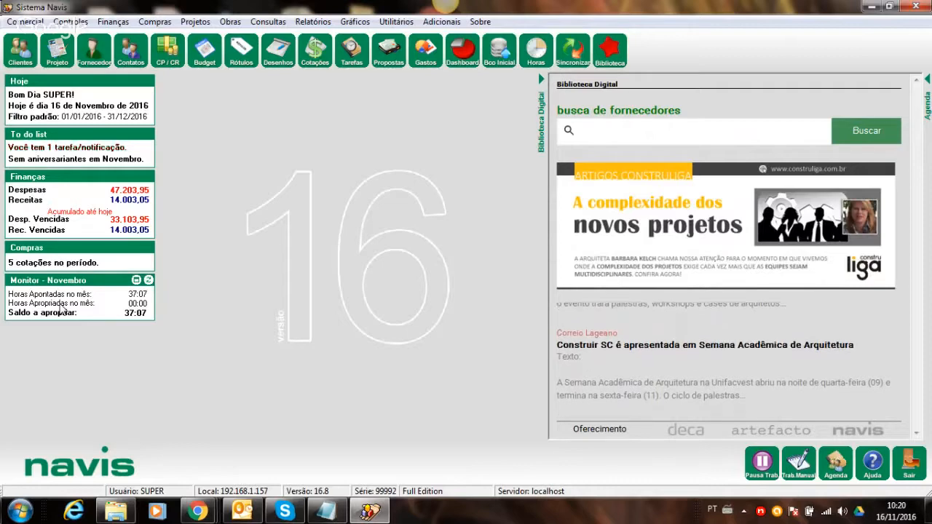
- Review the Novembro logged versus appropriated hours (37:09 apontadas), then hide the Biblioteca Digital panel
double_click(62, 309)
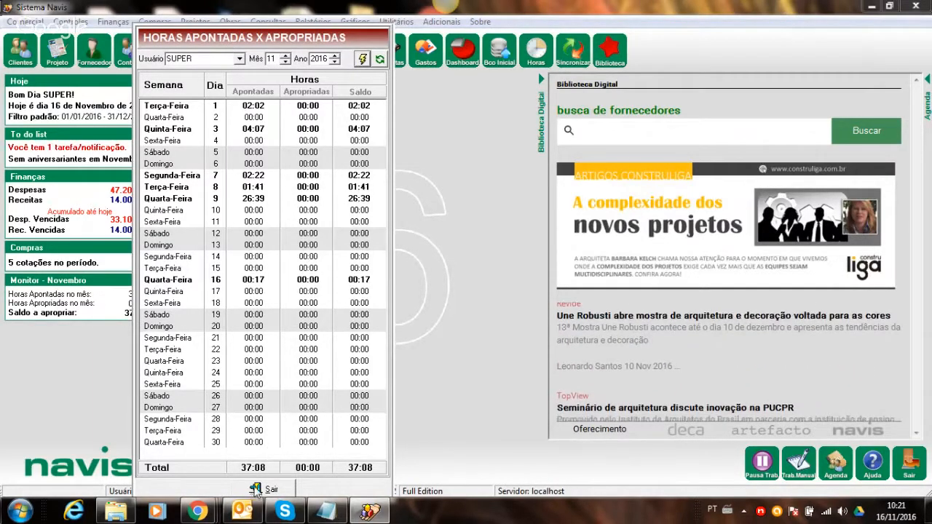
left_click(259, 490)
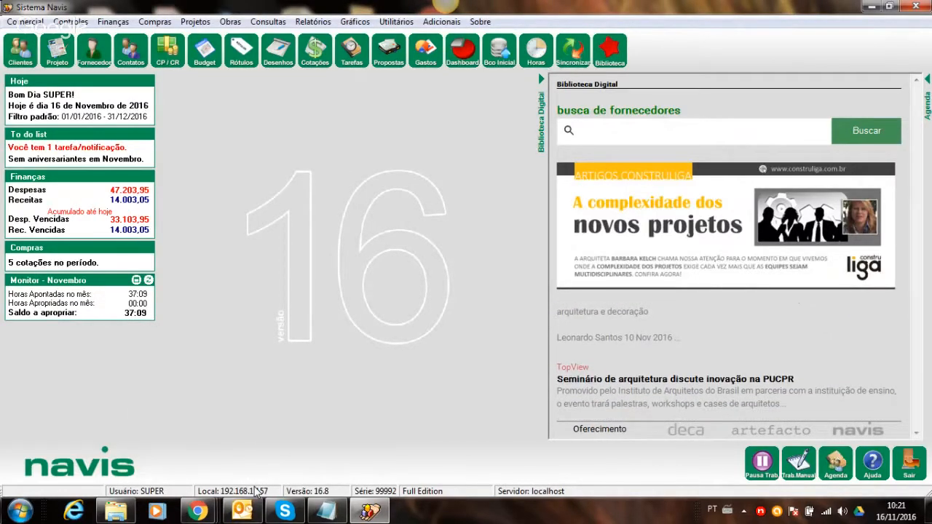
left_click(540, 82)
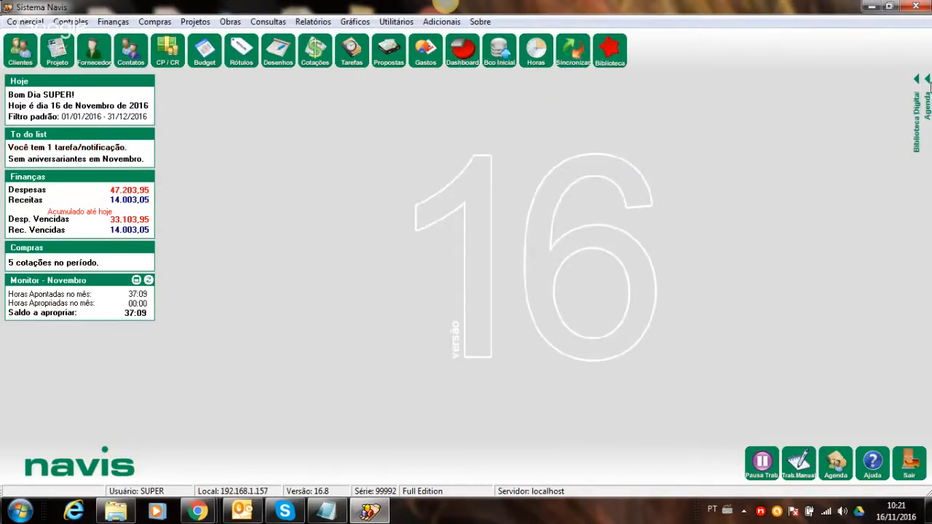
- In the Agenda, search for contact ROBERTA and view her linked client CNA
left_click(928, 79)
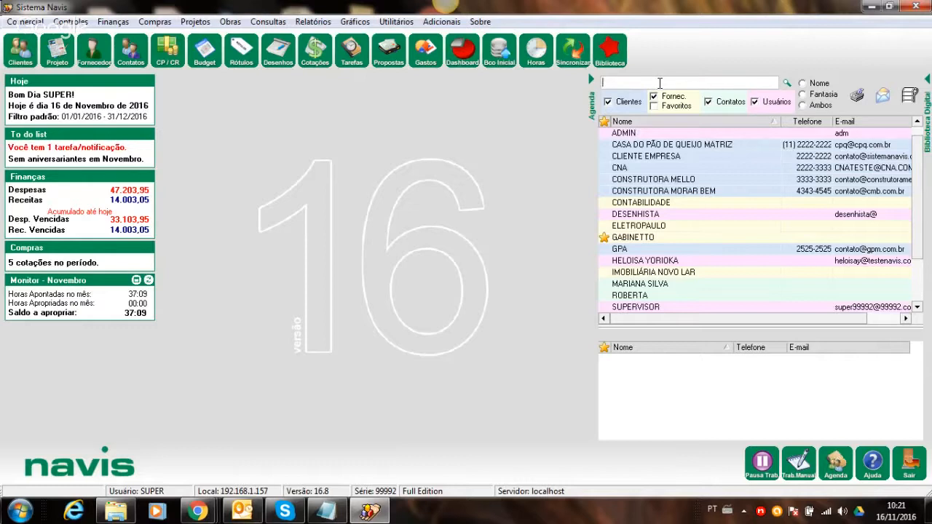
type("OBETA")
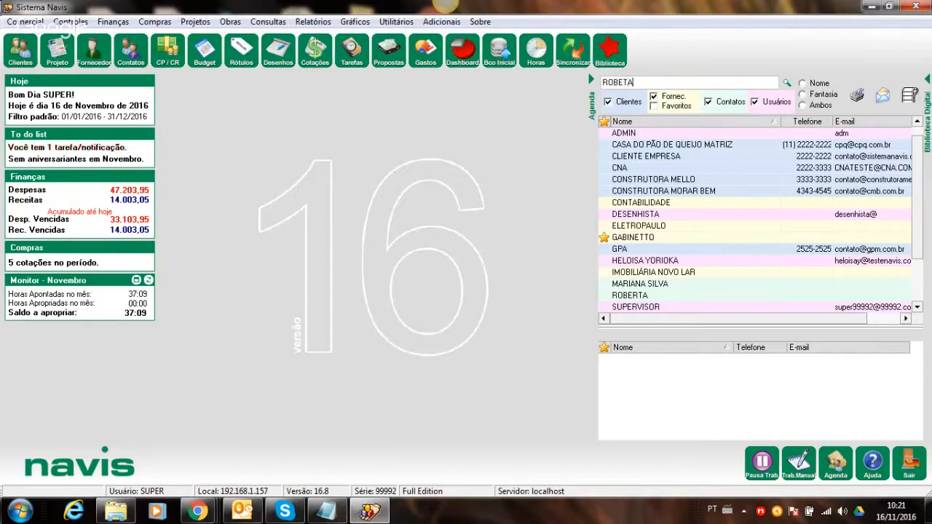
key("BackSpace")
key("BackSpace")
type("R")
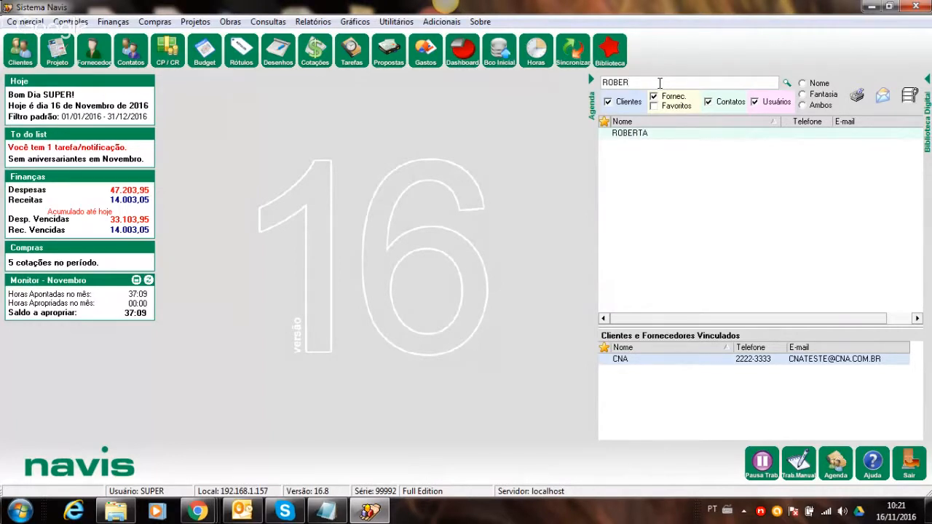
left_click(662, 134)
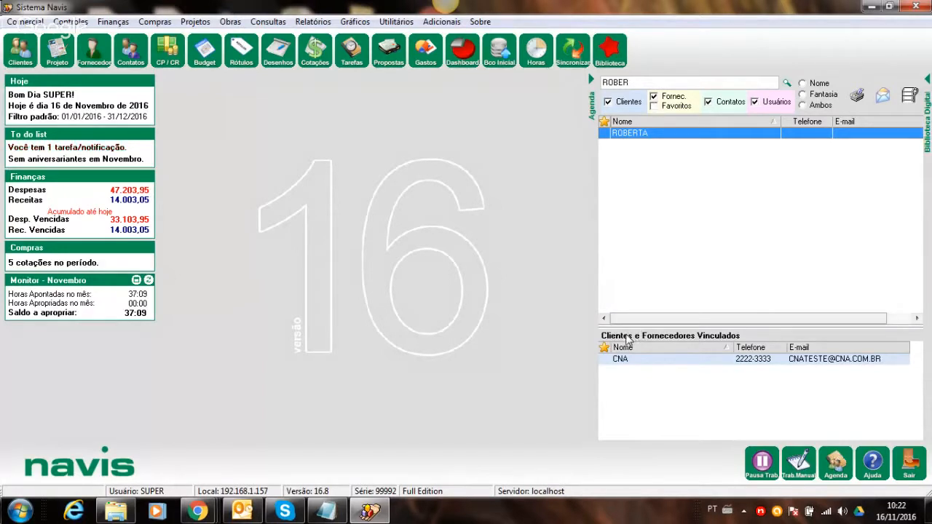
left_click(635, 361)
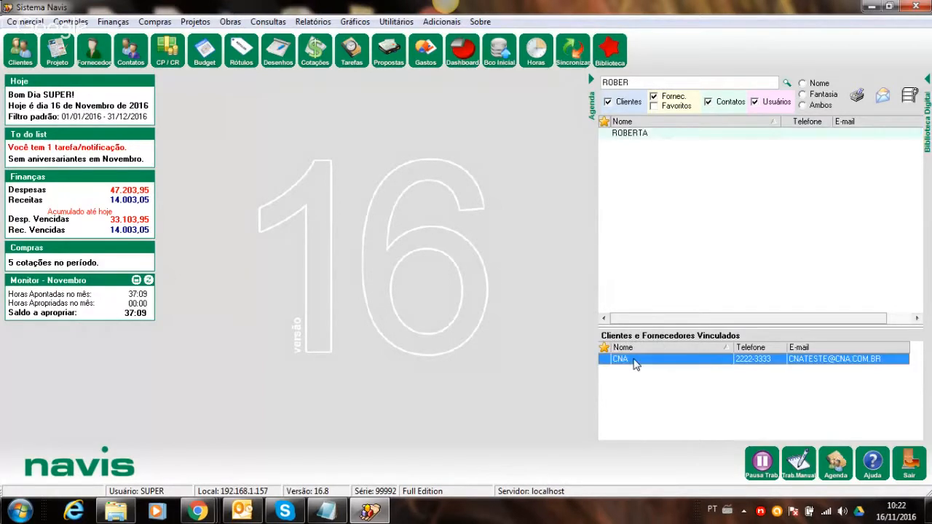
left_click(650, 137)
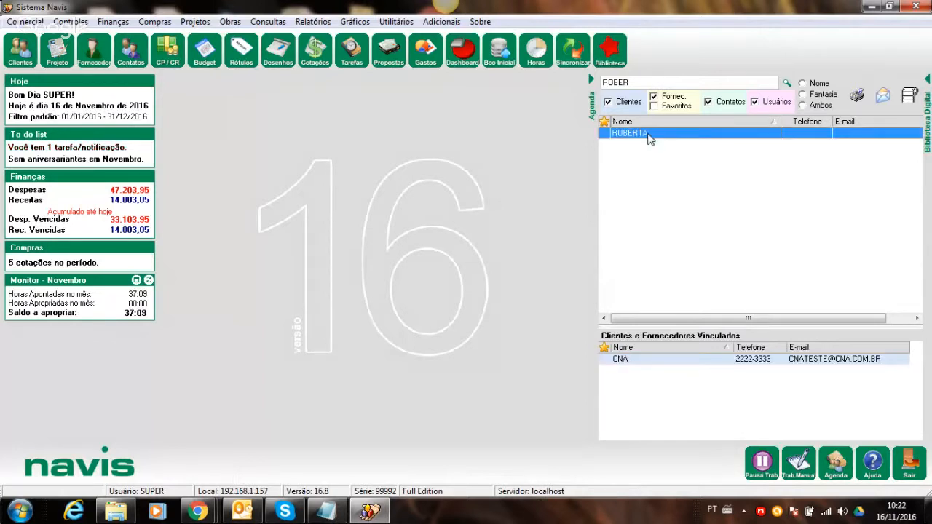
- Search the Agenda for CNA's linked contacts, clear the search, and return to Biblioteca Digital
double_click(640, 81)
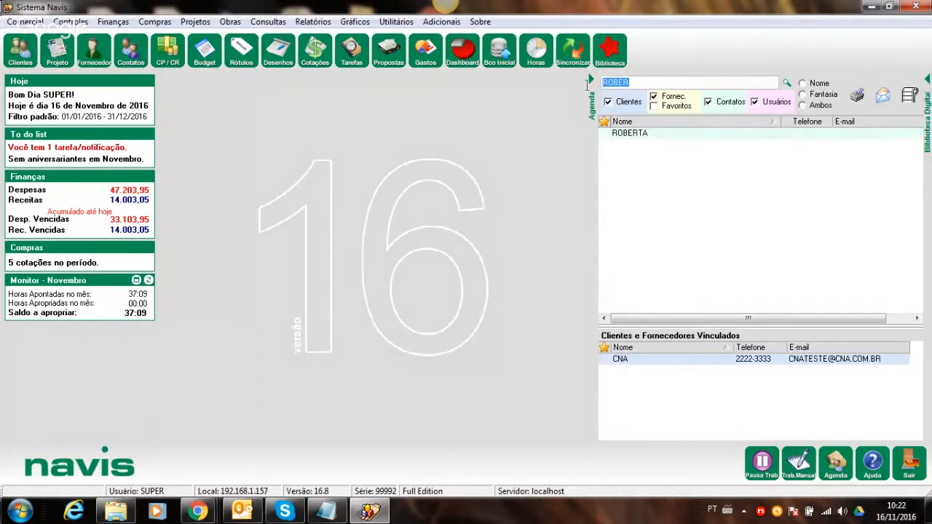
type("CNA")
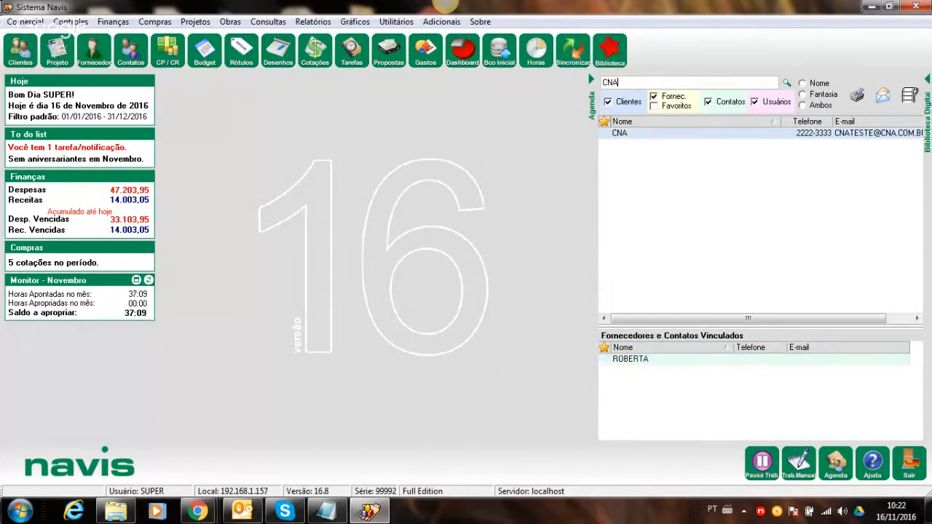
left_click(684, 135)
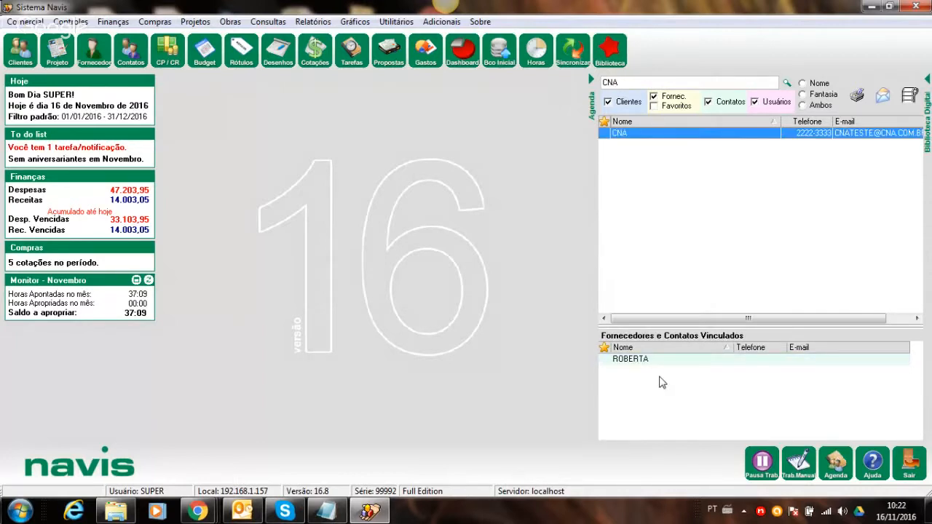
left_click(628, 84)
key("BackSpace")
key("BackSpace")
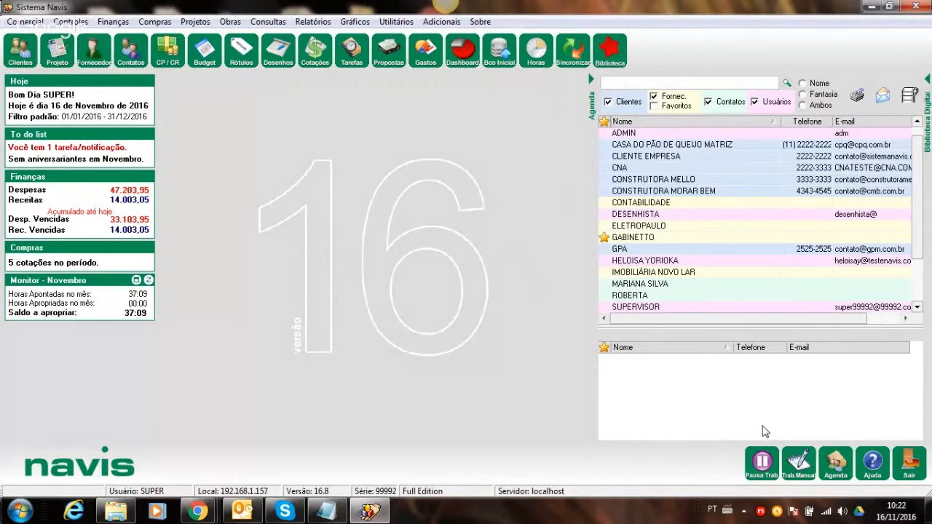
left_click(925, 88)
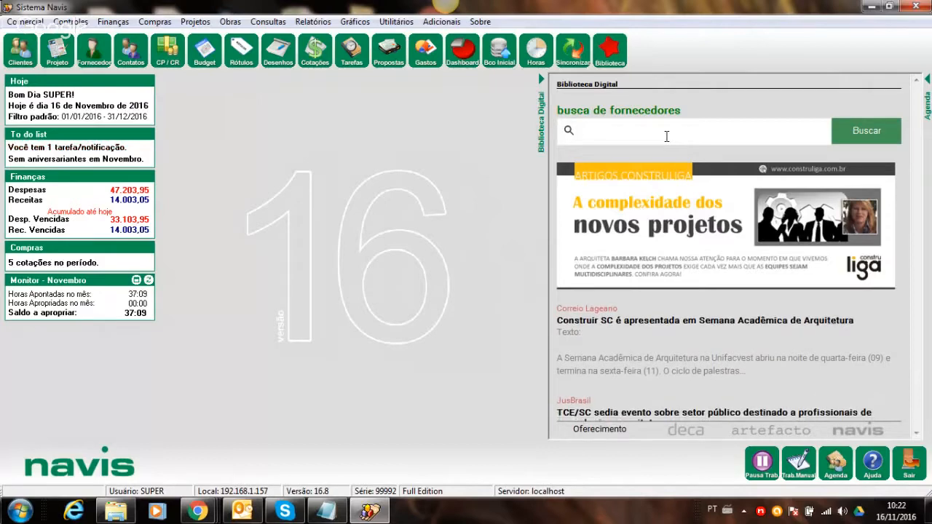
- Try 'de' in the busca de fornecedores box, clear it, and hide the Agenda panel
type("de")
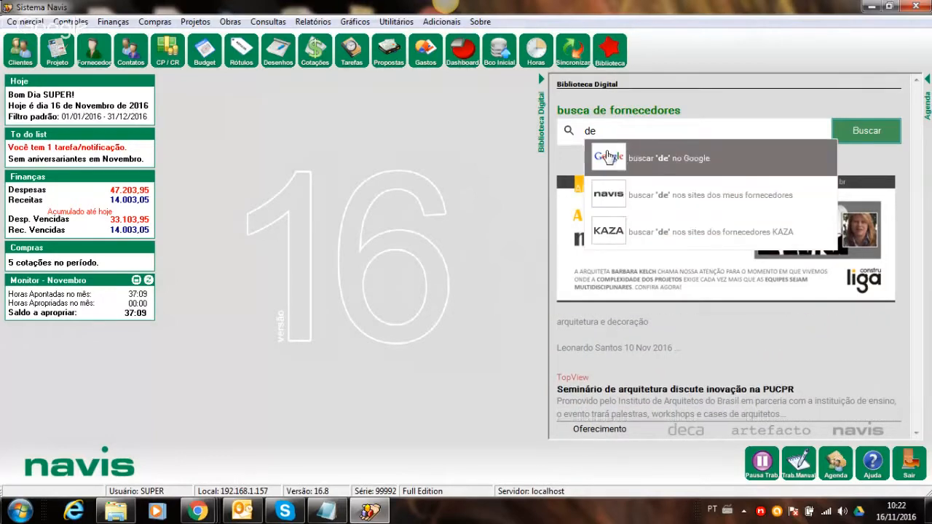
key("BackSpace")
key("BackSpace")
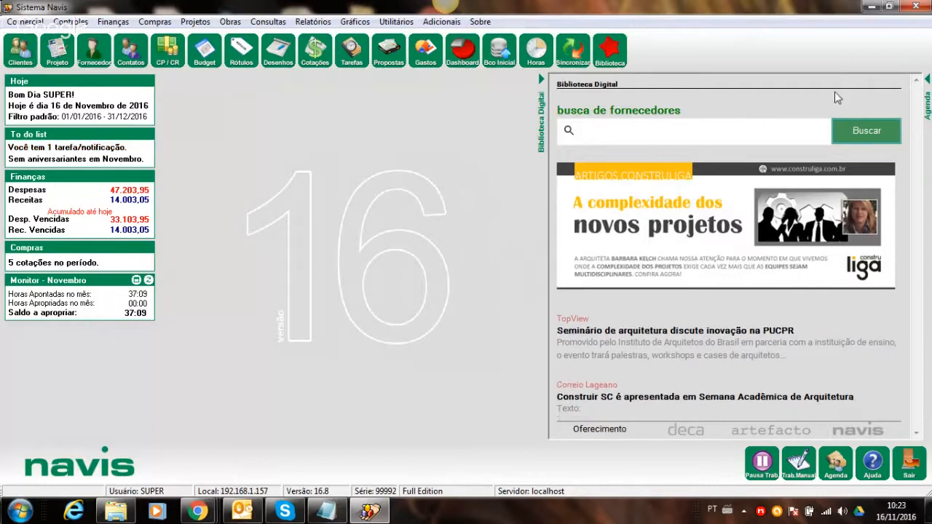
left_click(926, 75)
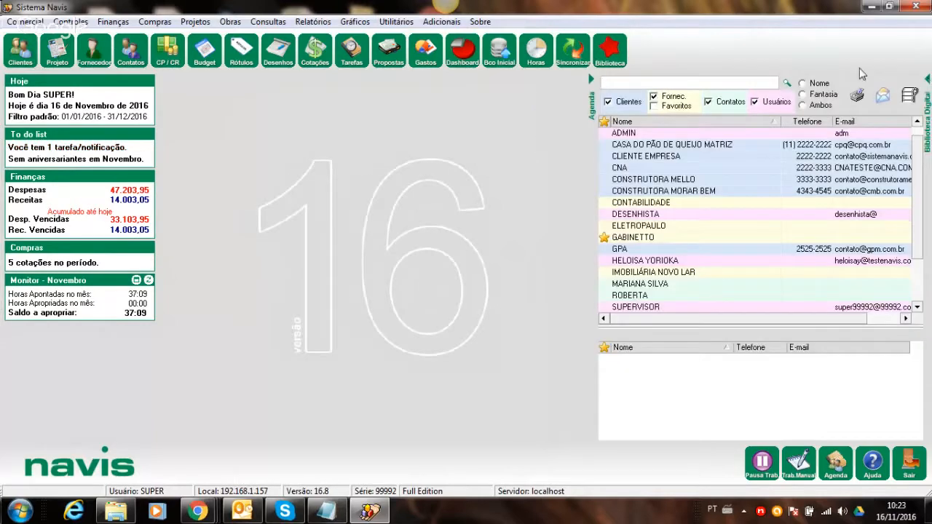
left_click(591, 78)
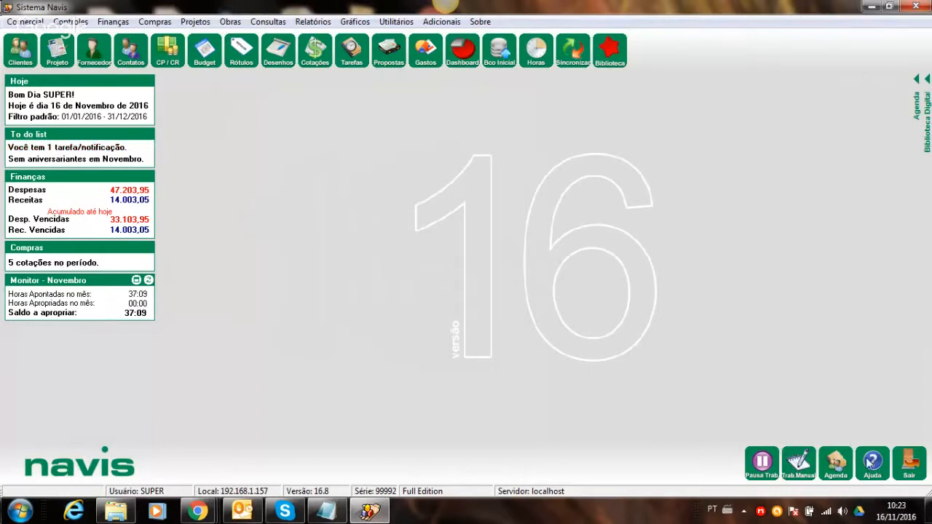
- Search the Ajuda do Navis online manual for 'projeto'
left_click(873, 464)
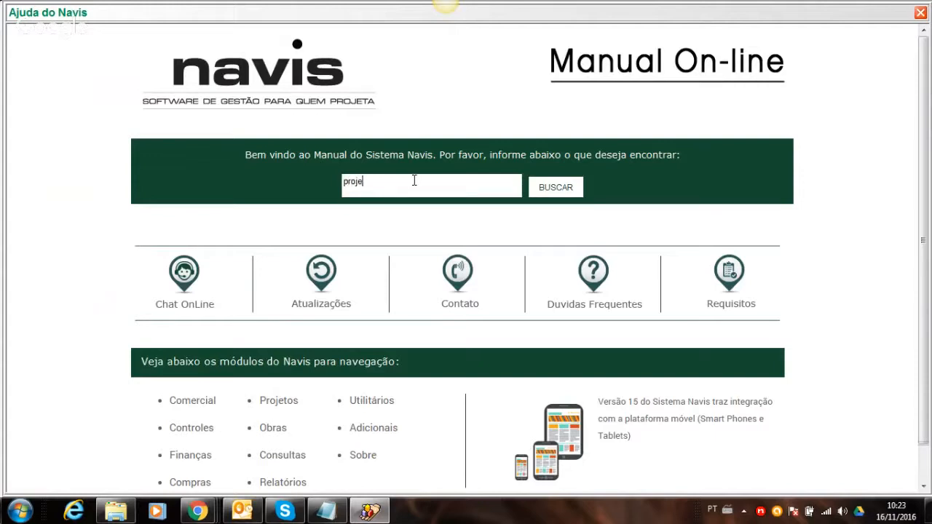
left_click(542, 196)
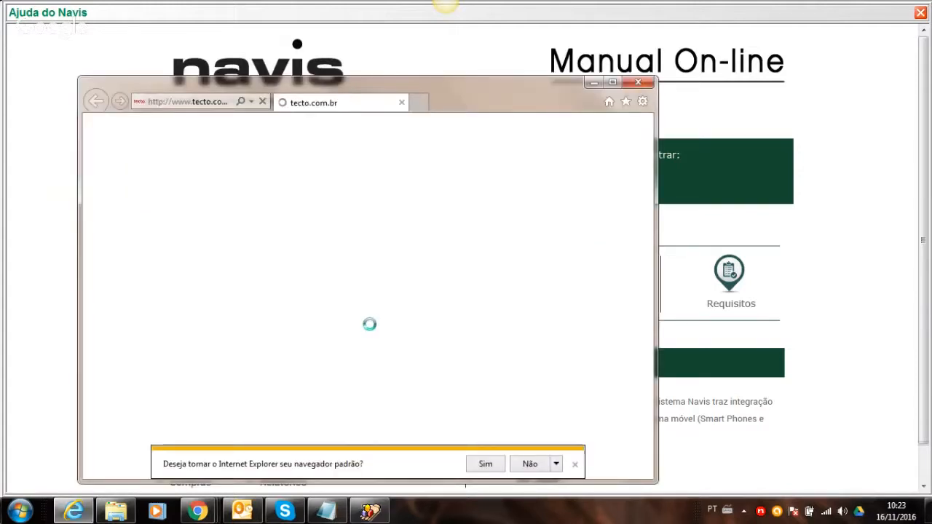
- Read the manual's article on registering a project in Internet Explorer, then close the page
left_click(530, 463)
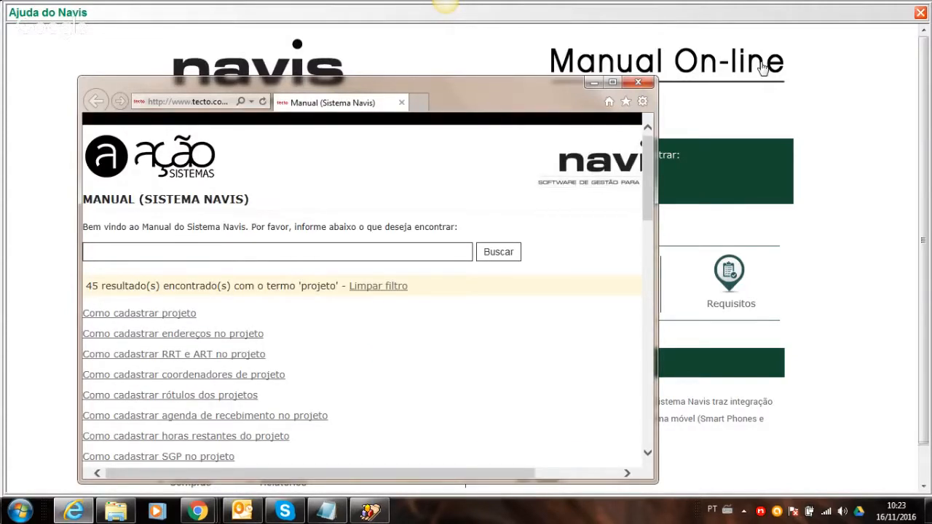
left_click(612, 82)
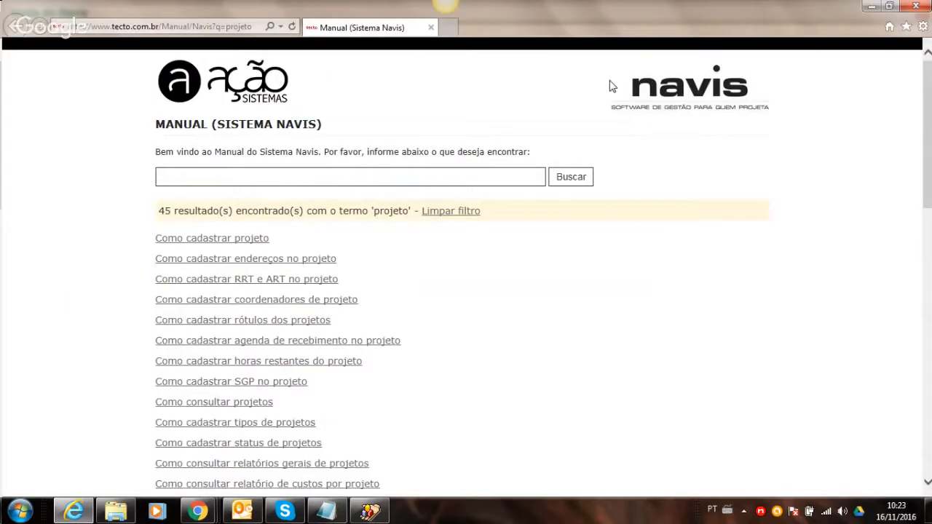
left_click(201, 243)
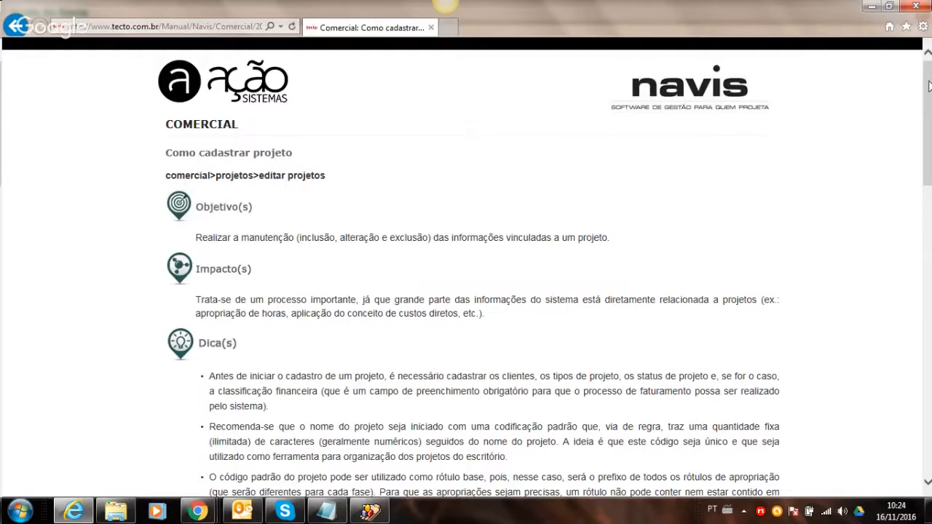
left_click_drag(929, 86, 915, 126)
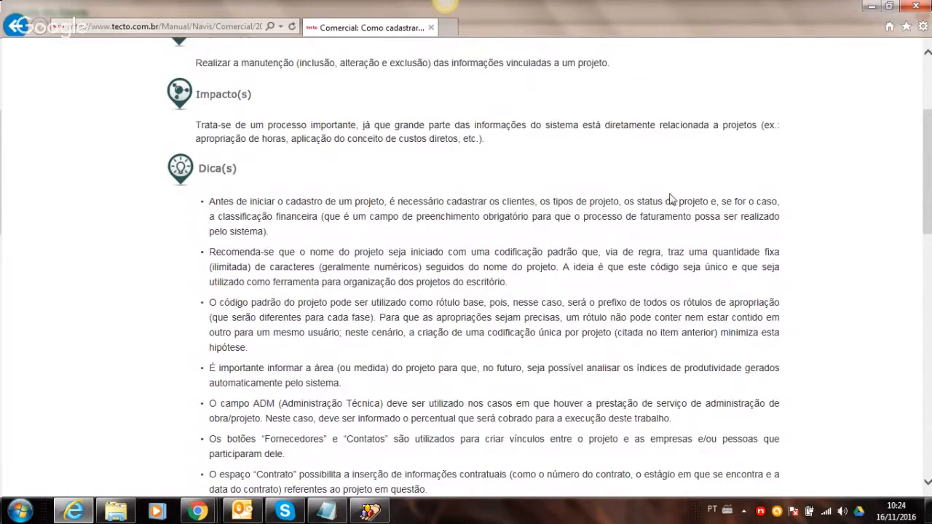
left_click_drag(930, 130, 929, 339)
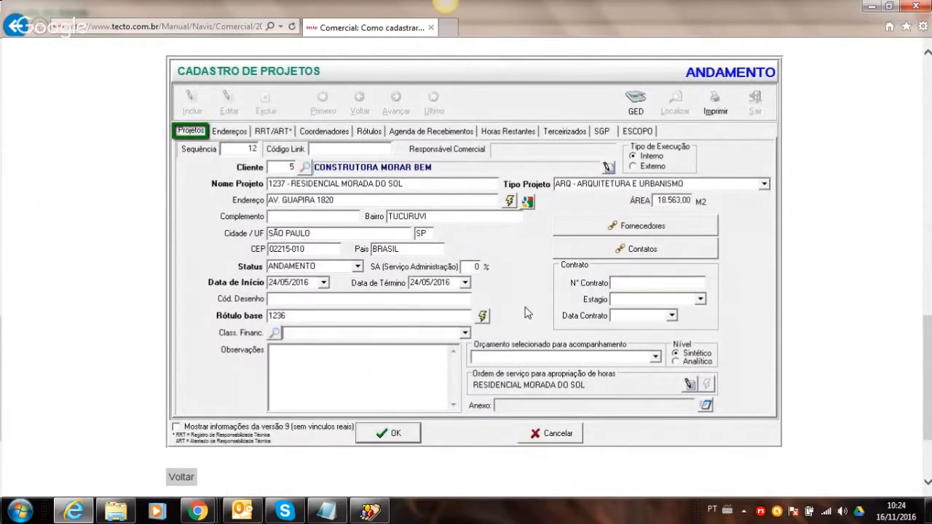
left_click(914, 6)
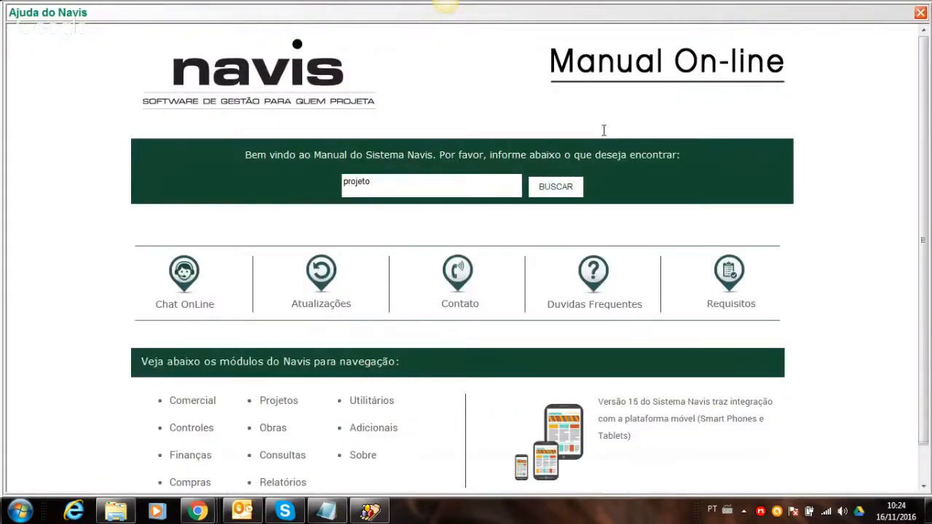
- Clear the 'projeto' search, reopen and close the help manual, then show the Agenda panel
double_click(387, 184)
key("BackSpace")
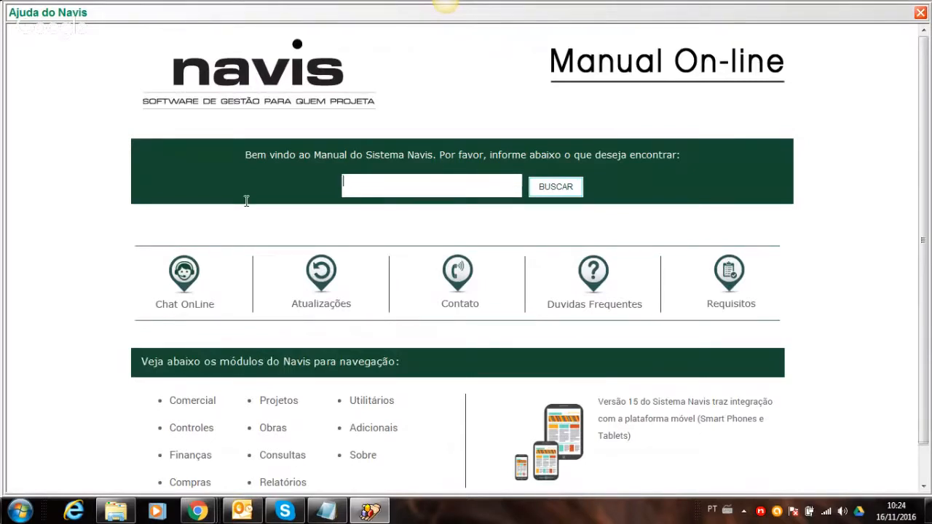
left_click(920, 13)
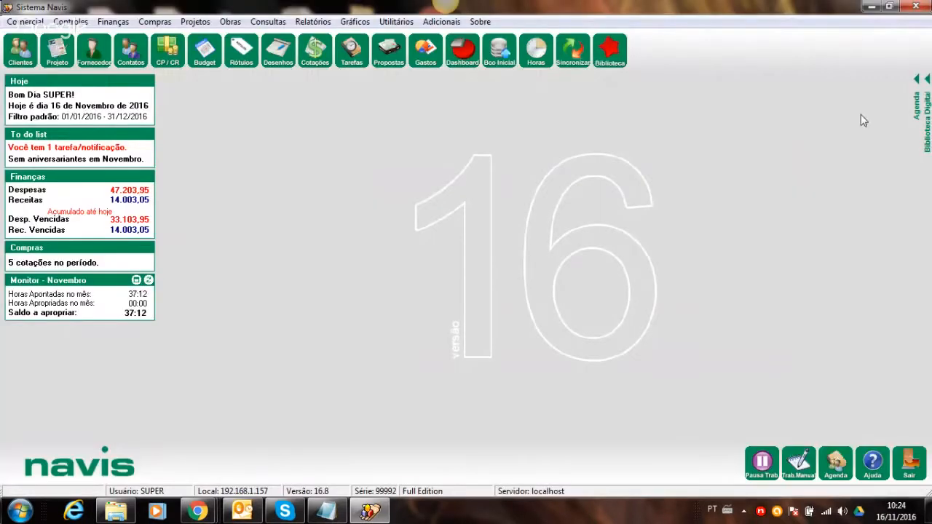
left_click(871, 463)
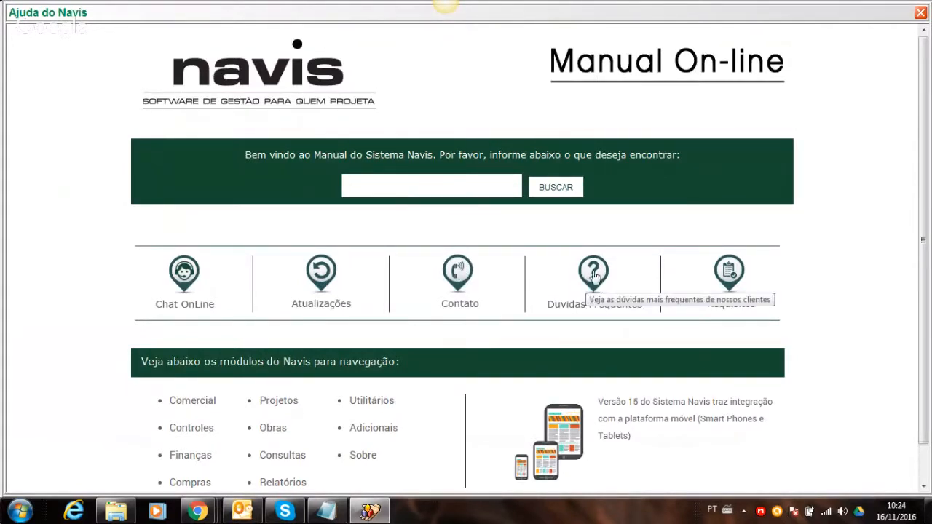
left_click(480, 188)
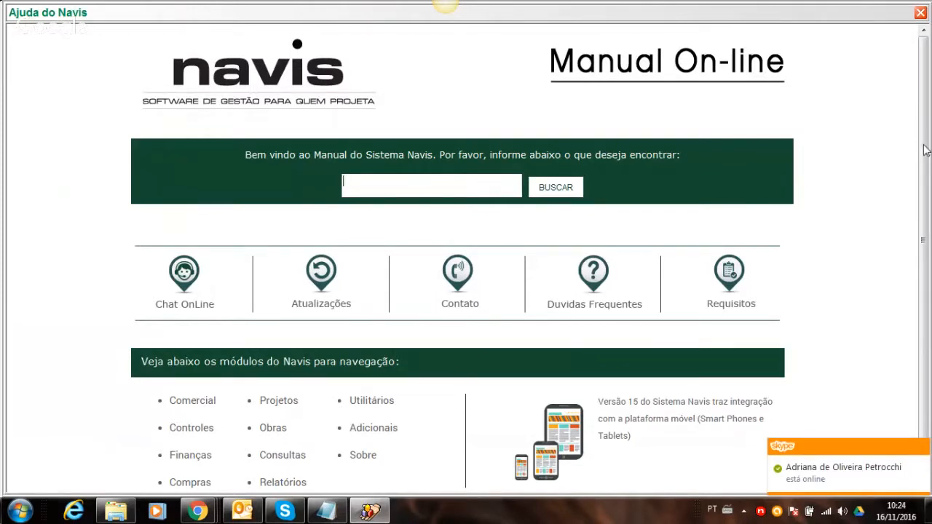
left_click_drag(926, 150, 926, 188)
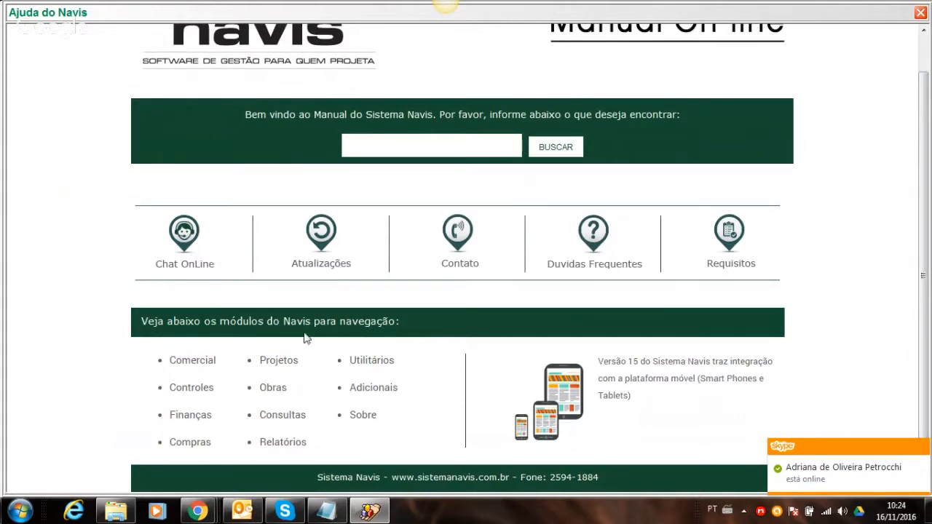
left_click(920, 13)
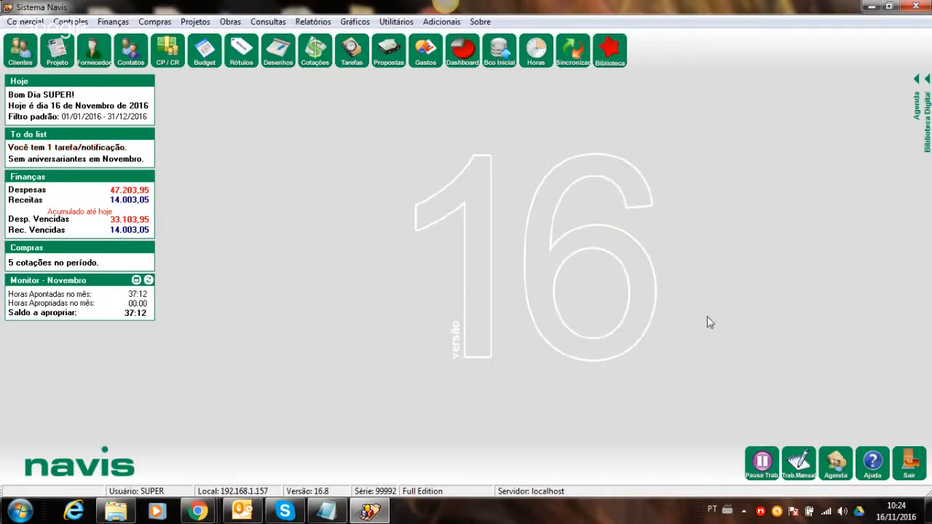
left_click(917, 81)
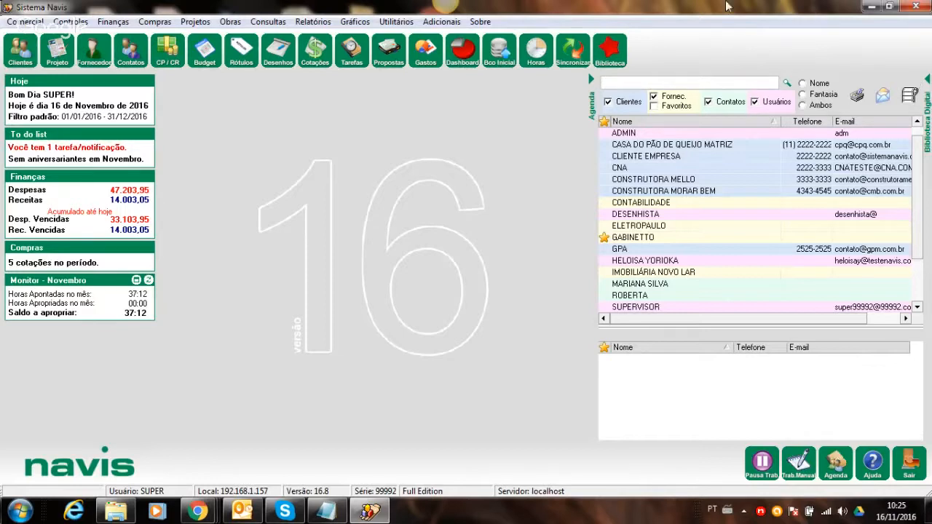
- Open the Utilitários menu
left_click(396, 22)
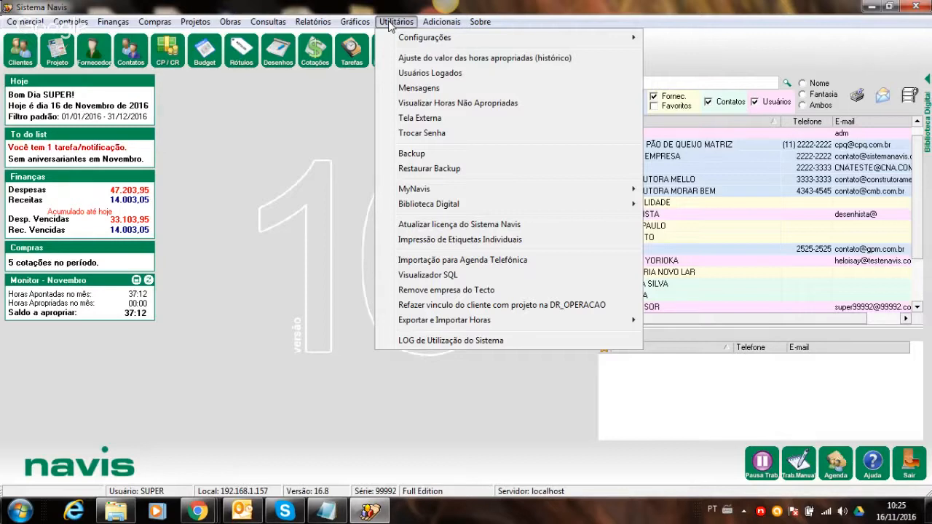
- Open Configurações > Empresa Principal and start choosing a new JPEG logo image
mouse_move(412, 39)
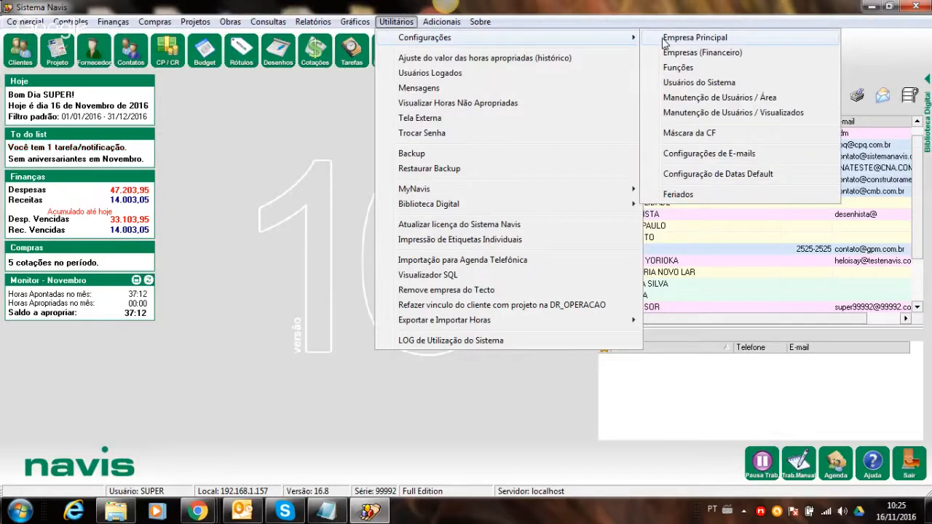
left_click(666, 42)
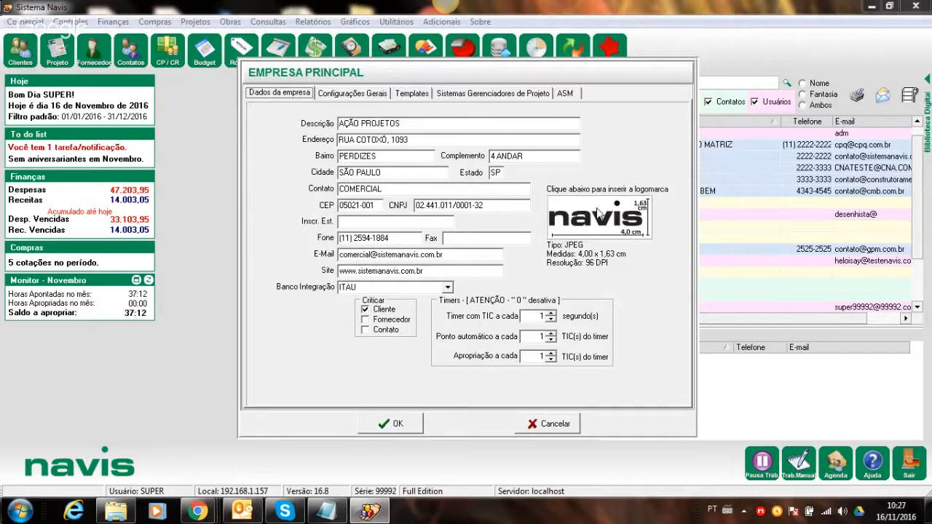
left_click(597, 213)
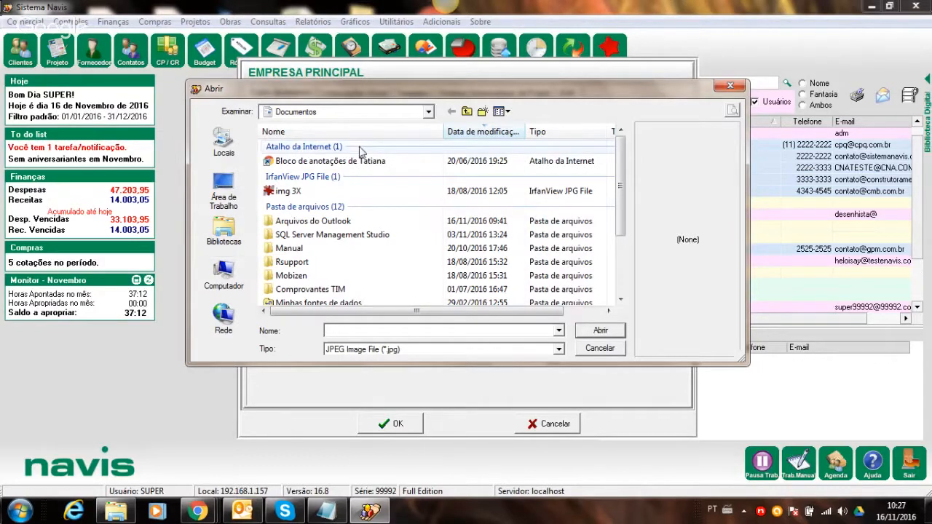
- Cancel the logo file choice and tick the Fornecedor checkbox in the Criticar group
left_click(729, 86)
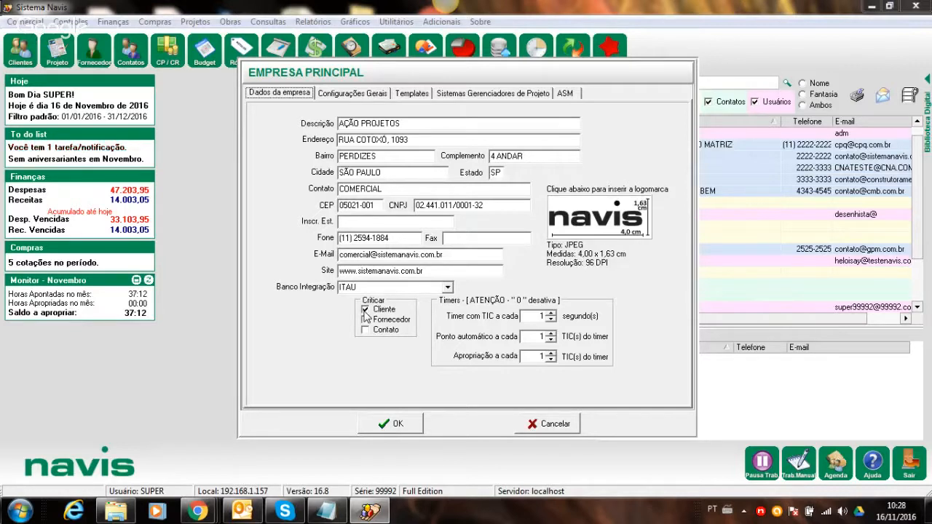
left_click(366, 318)
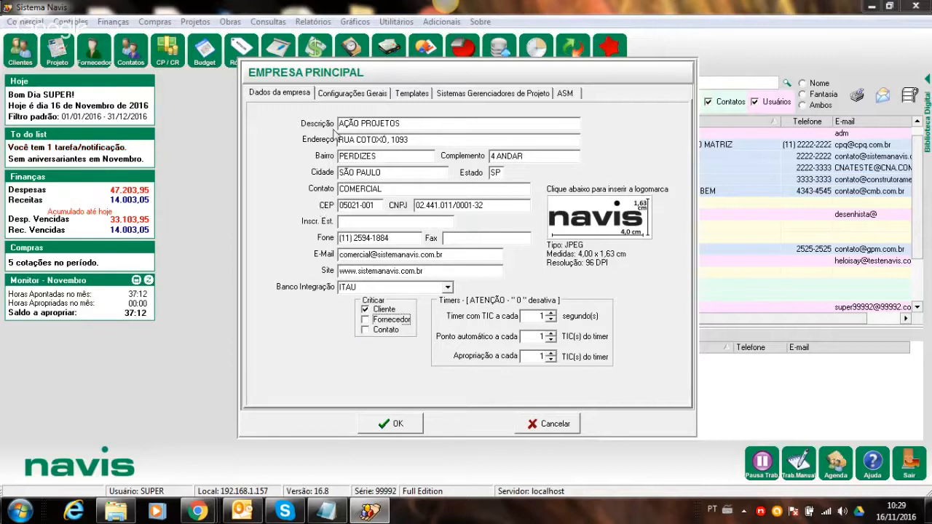
- Show the Configurações Gerais page with its Alocação de Equipe, Budget and Desenhos settings
left_click(363, 98)
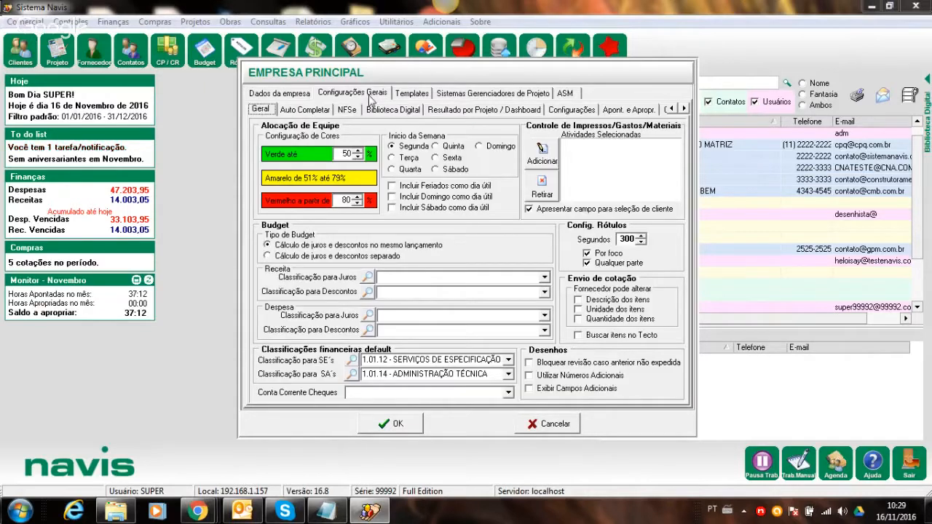
- Browse the Auto Completar, NFS-e, Biblioteca Digital, Dashboard and manual appropriation sub-pages
left_click(302, 111)
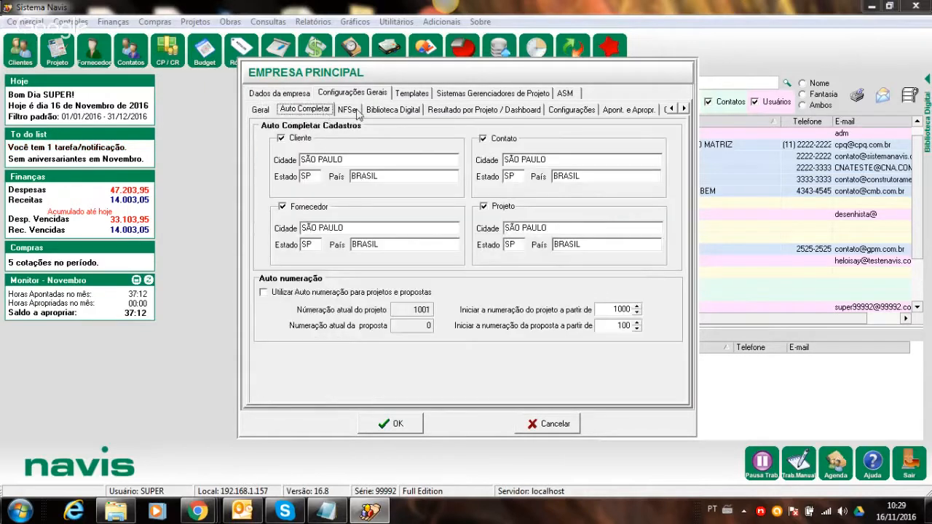
left_click(355, 111)
left_click(393, 109)
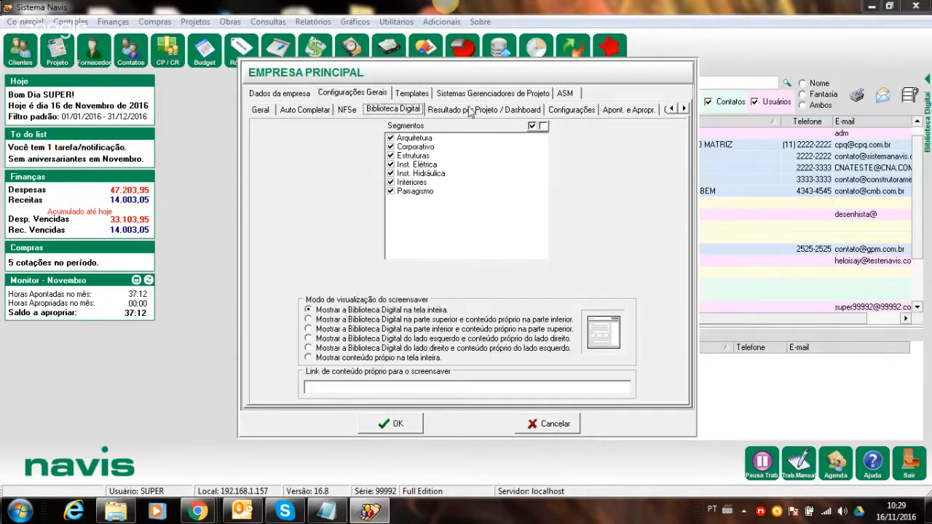
left_click(484, 109)
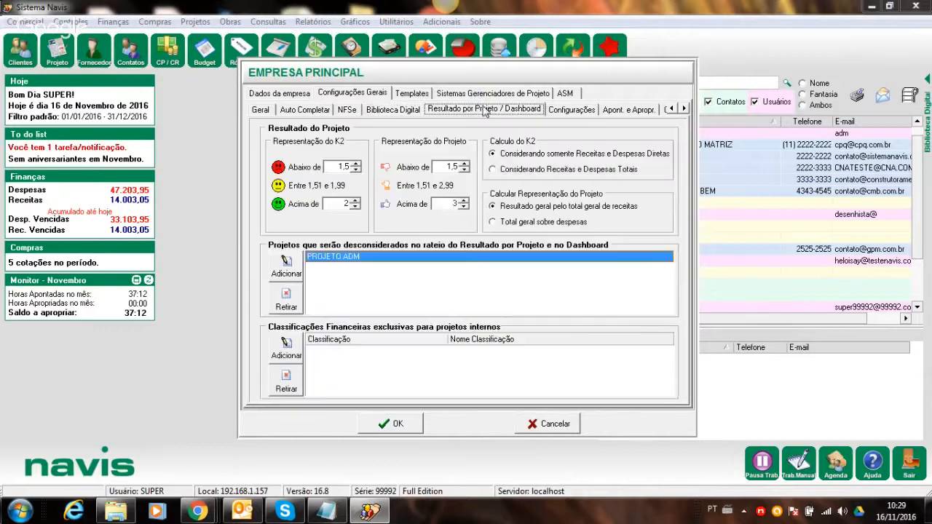
left_click(612, 110)
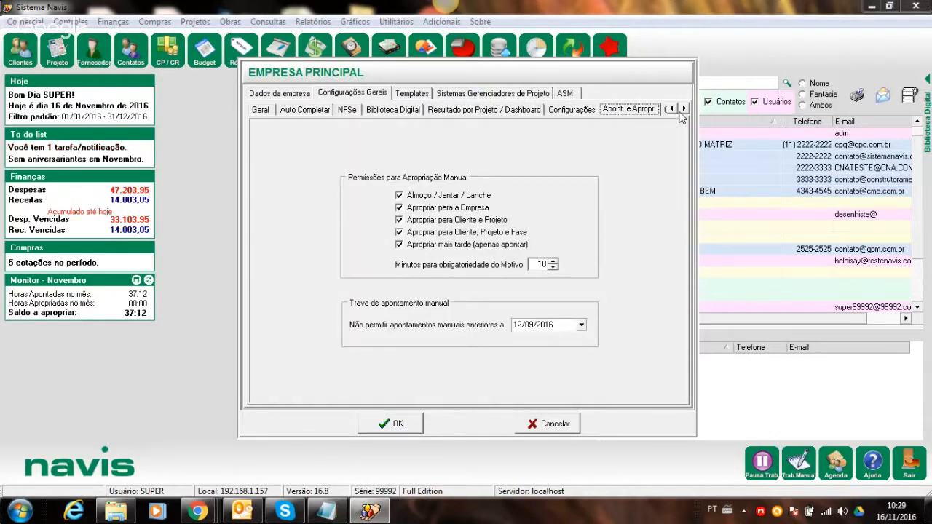
double_click(683, 110)
- Review Configurações Adicionais and earlier pages, ending on Auto Completar defaults SÃO PAULO, SP, BRASIL
left_click(592, 109)
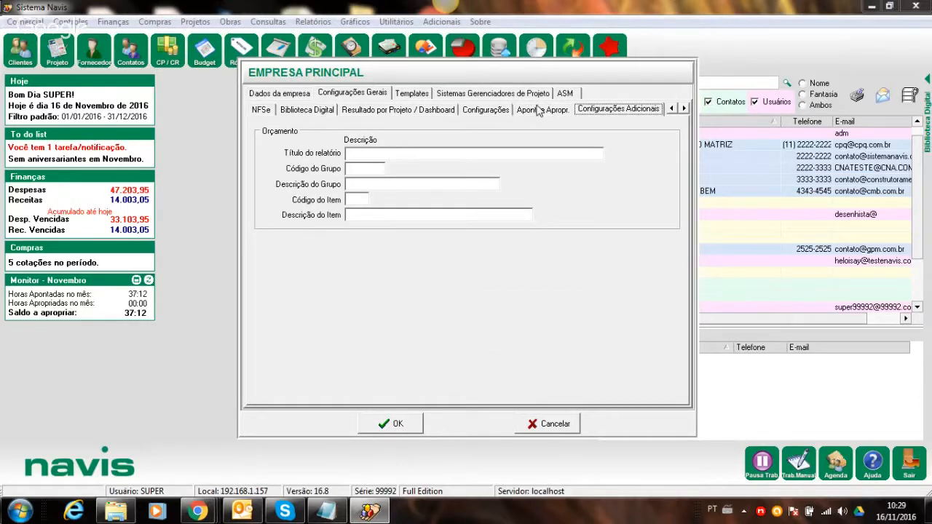
left_click(544, 109)
left_click(481, 109)
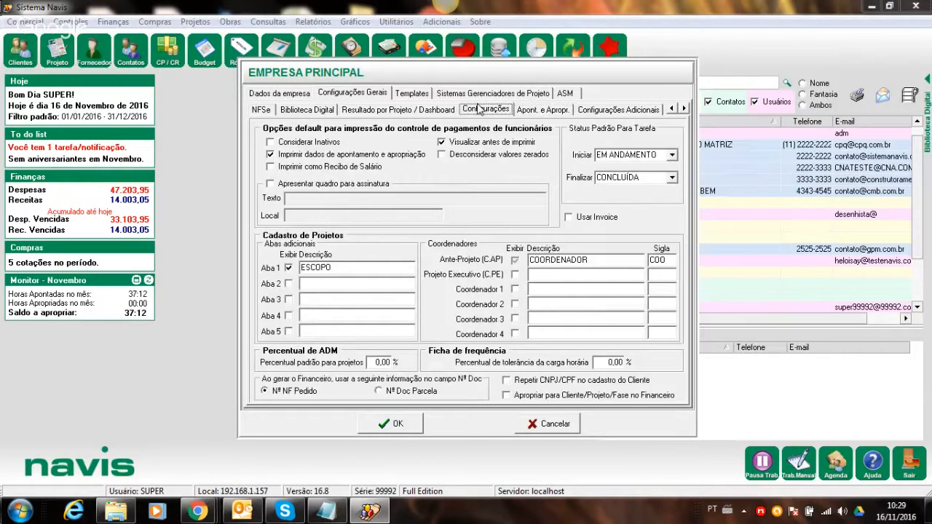
left_click(400, 110)
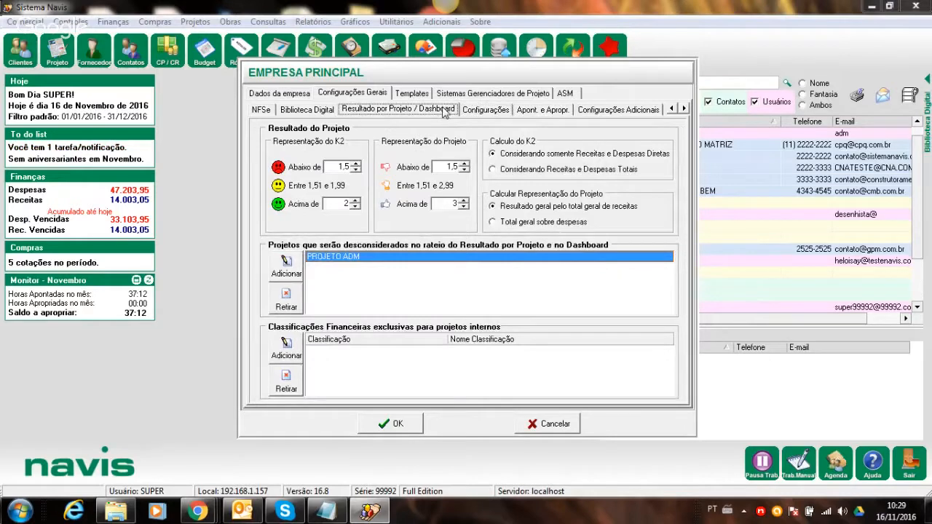
left_click(291, 111)
left_click(269, 111)
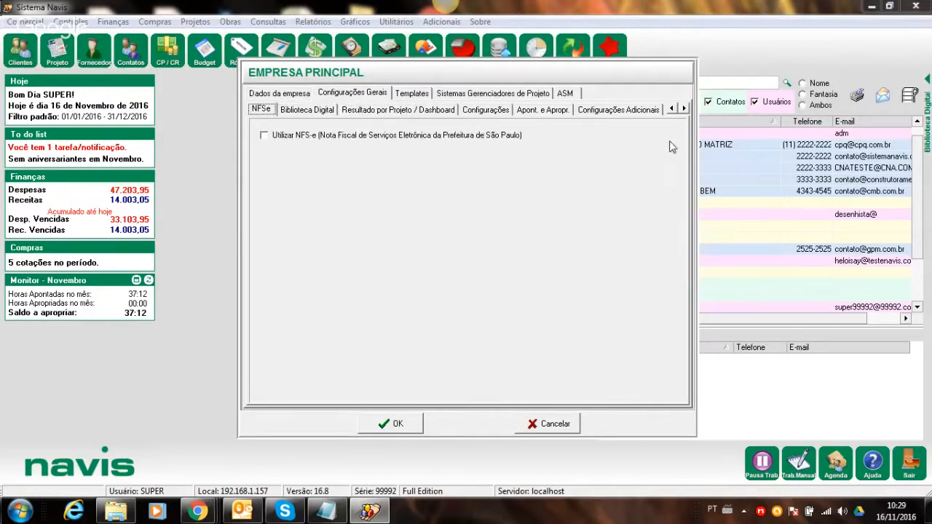
double_click(671, 108)
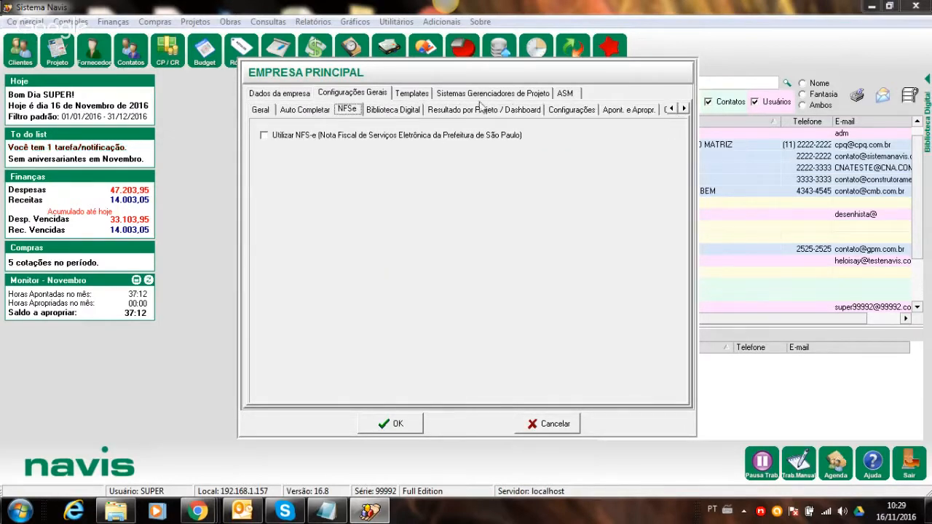
left_click(259, 111)
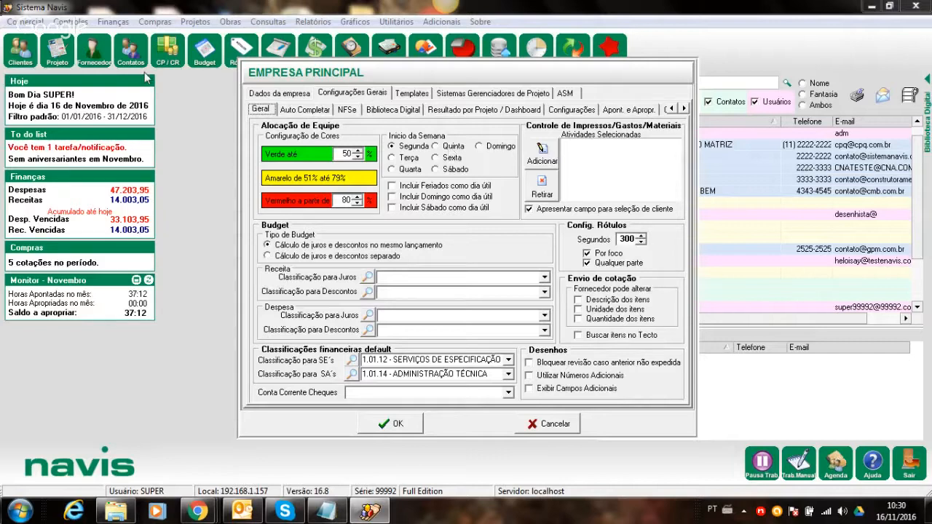
left_click(308, 110)
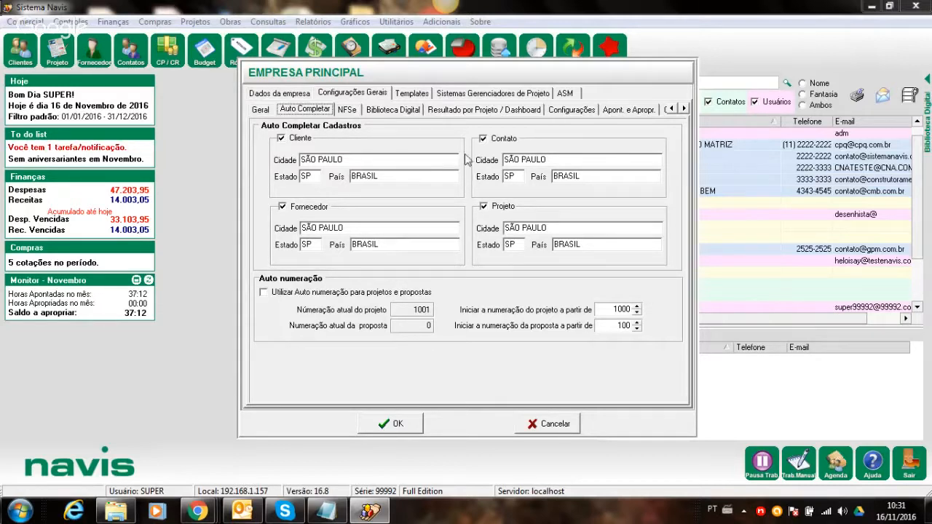
- List the five default project phases on Templates, from ESTUDO PRELIMINAR to PÓS OBRA
left_click(408, 96)
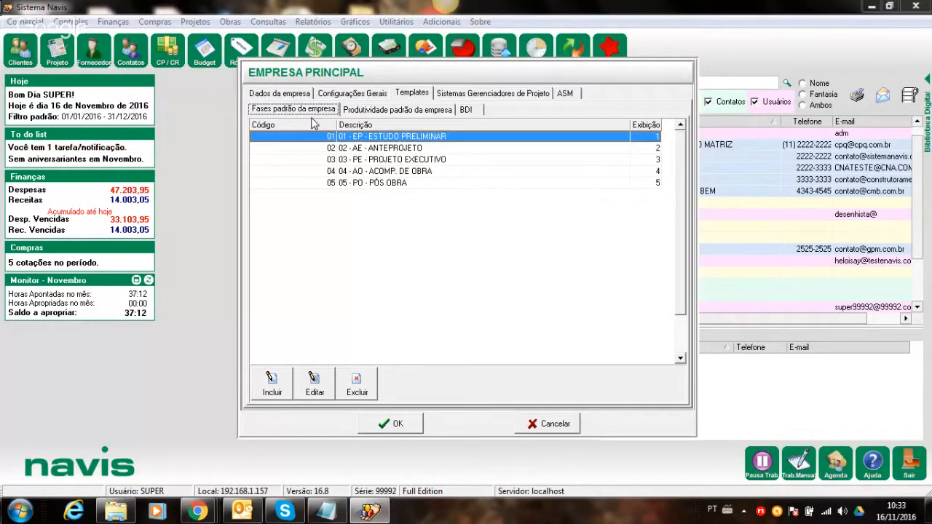
left_click(271, 384)
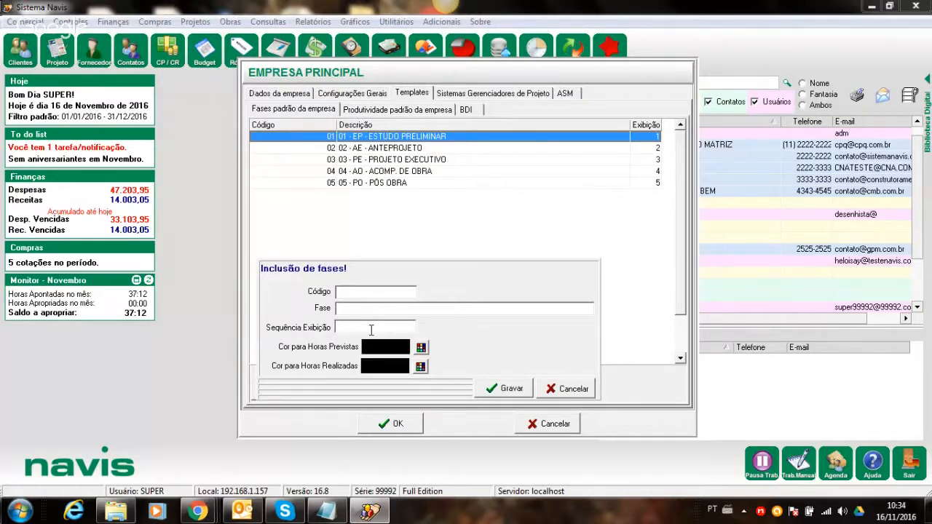
left_click(566, 386)
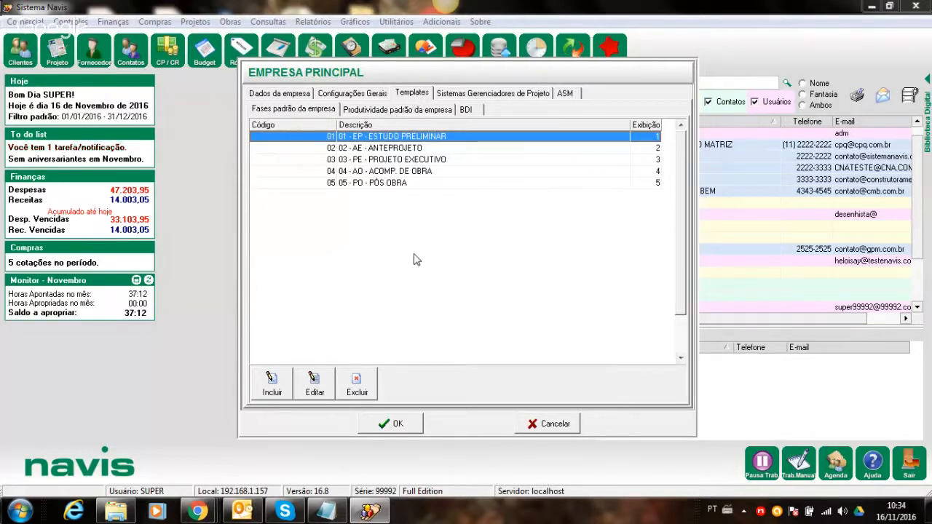
- Confirm the company settings and open Empresas (Financeiro), dismissing the class-not-registered error
left_click(383, 424)
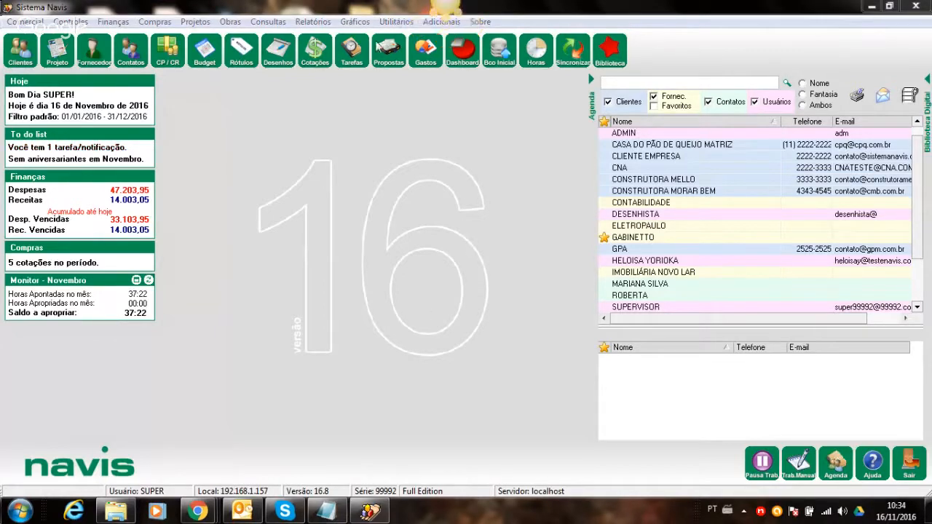
left_click(398, 22)
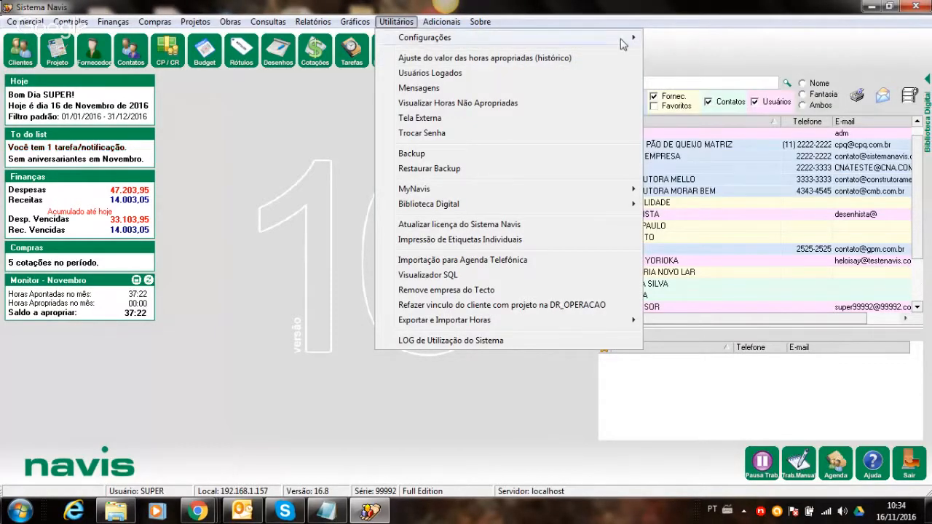
mouse_move(629, 40)
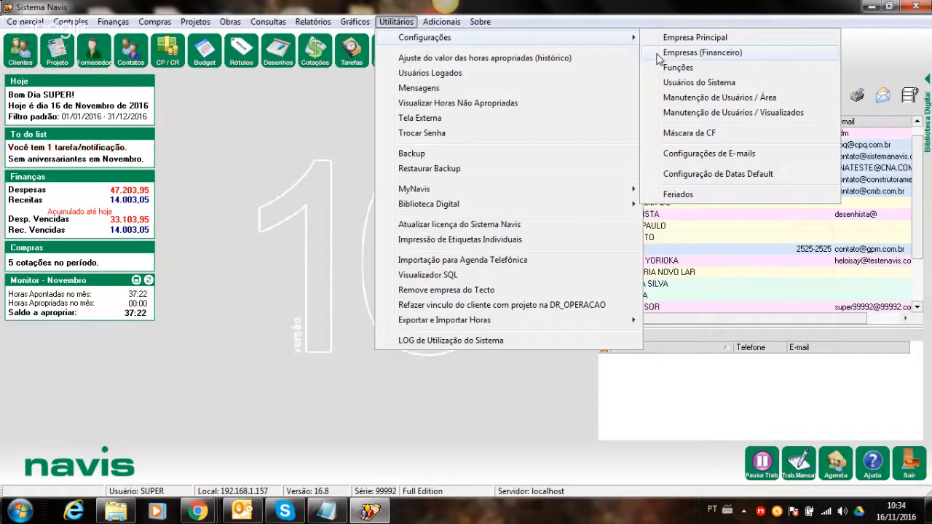
left_click(658, 53)
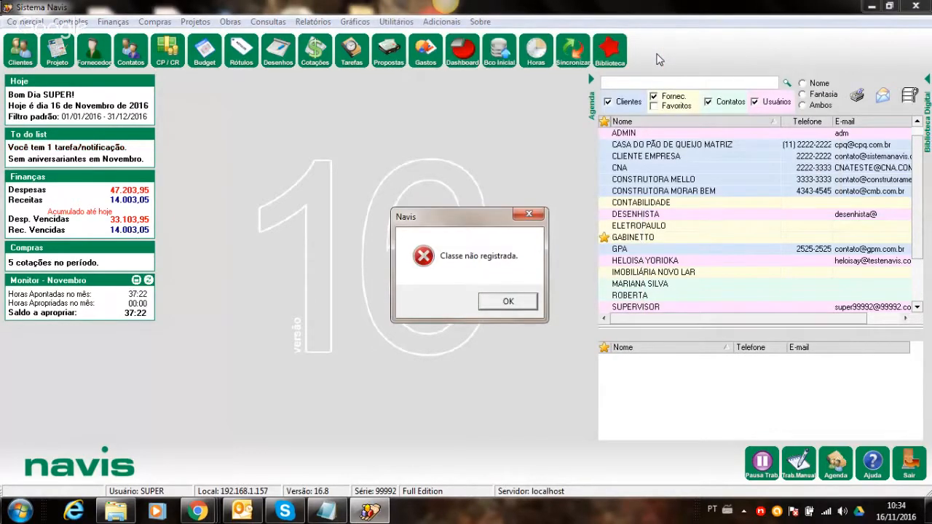
key("Return")
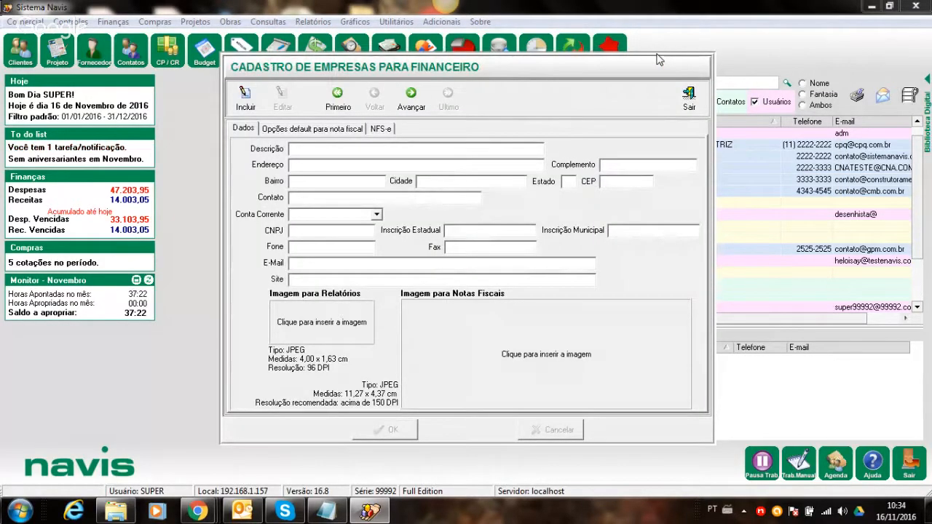
- Load and review the first financial company record, AÇÃO PROJETOS, then exit the form
left_click(345, 109)
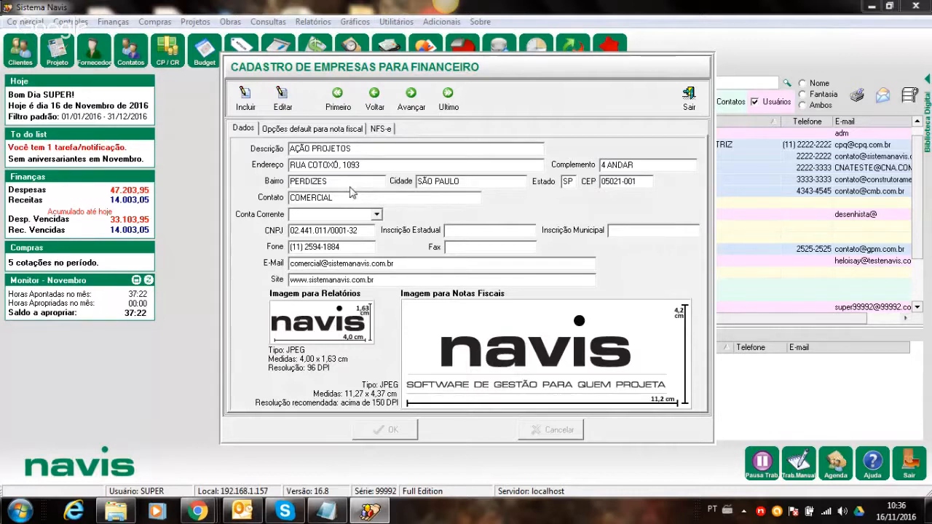
left_click(688, 98)
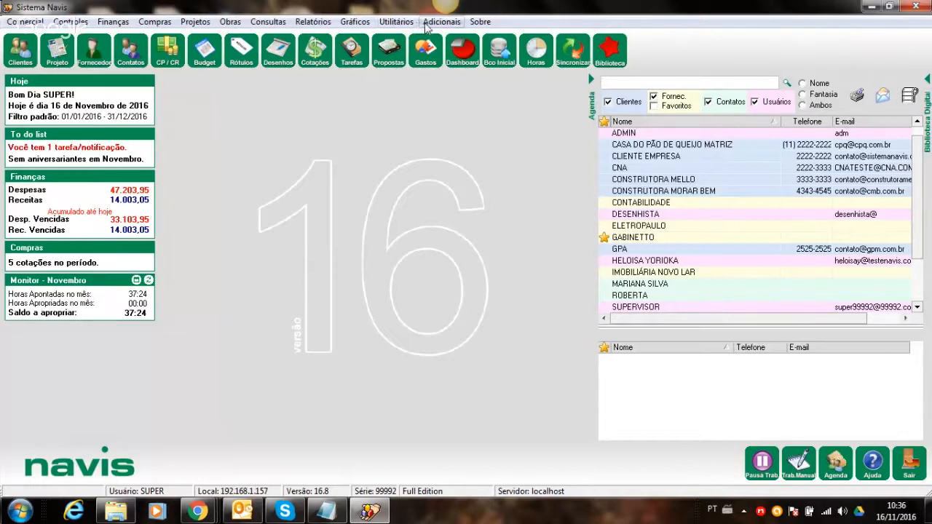
left_click(384, 23)
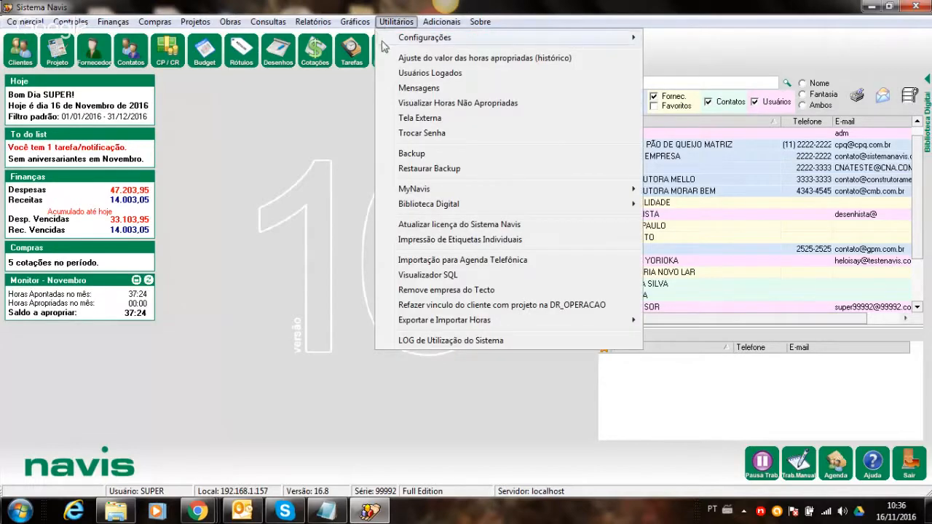
mouse_move(393, 44)
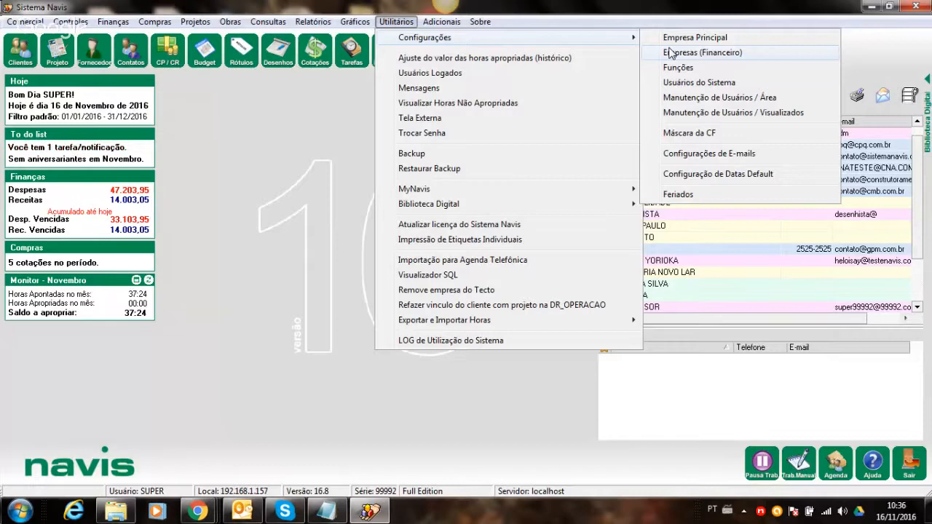
left_click(671, 57)
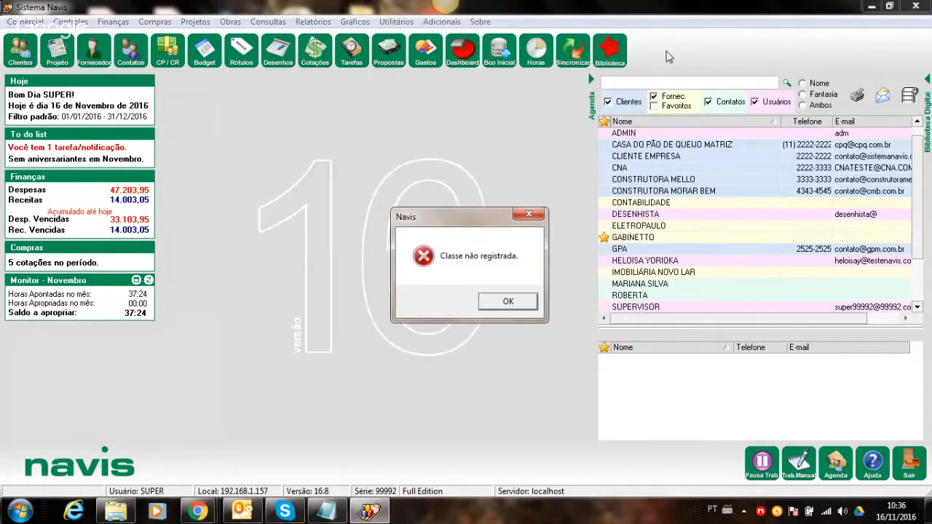
key("Return")
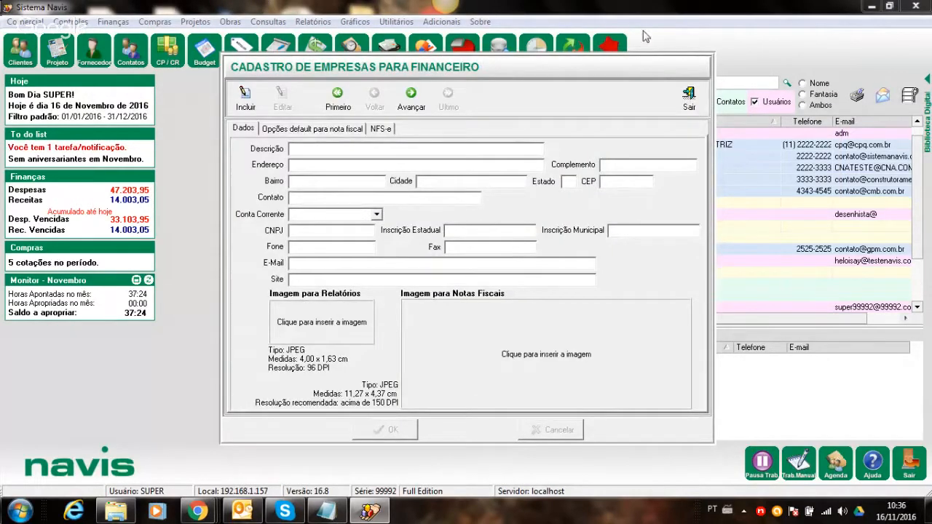
left_click(691, 114)
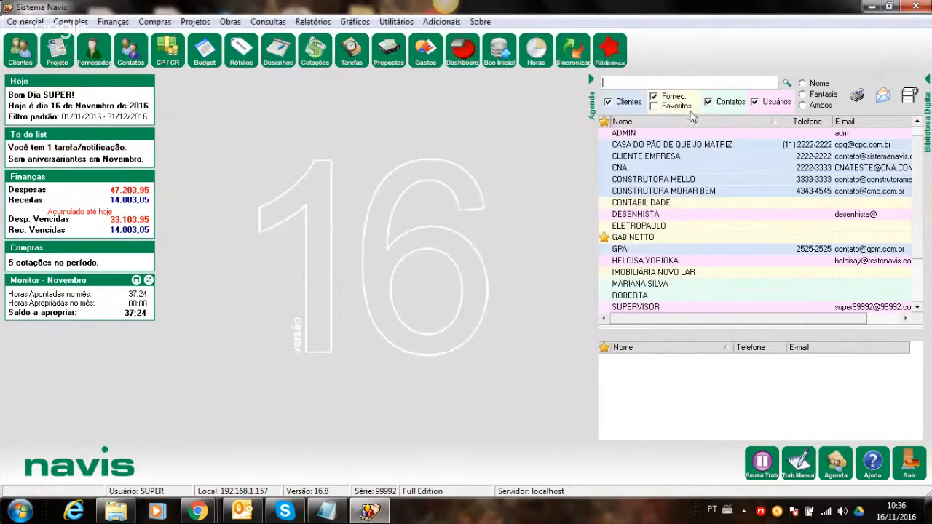
- Open the Cadastro de Funções form from Utilitários > Configurações > Funções
left_click(396, 21)
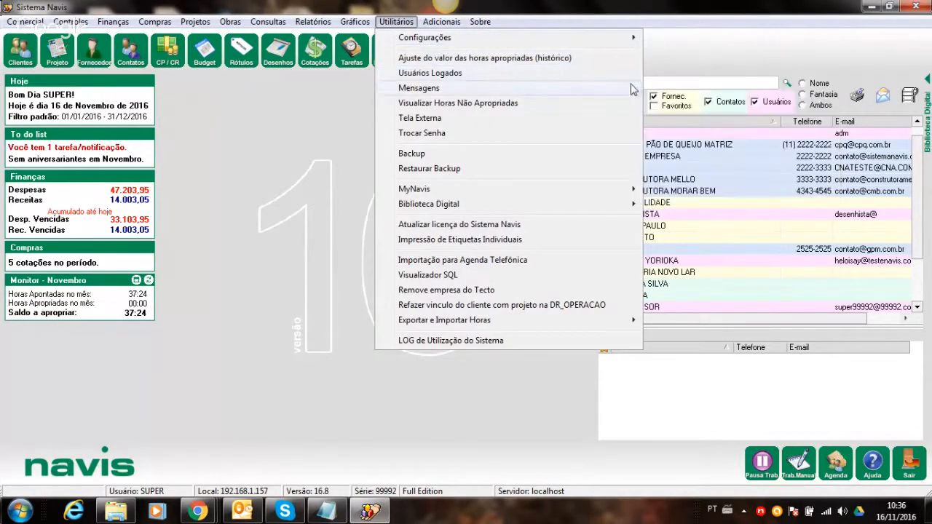
mouse_move(631, 39)
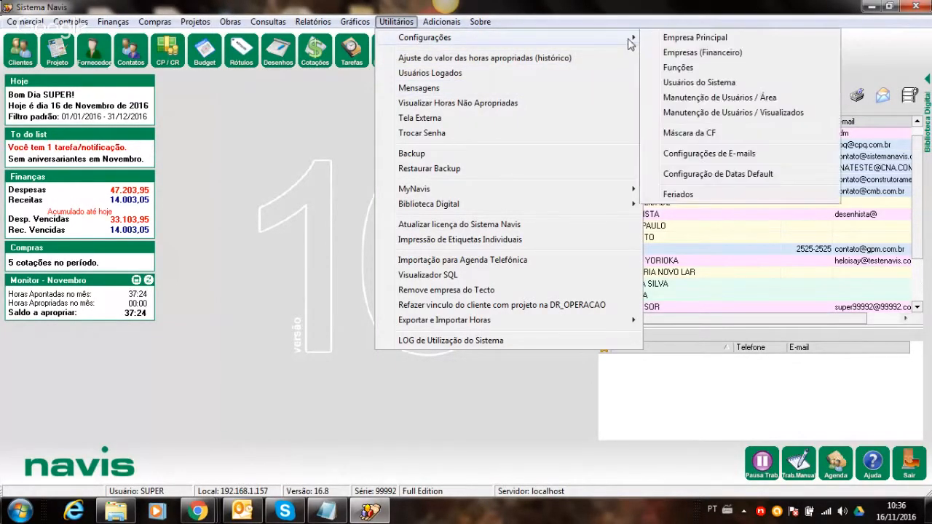
left_click(662, 69)
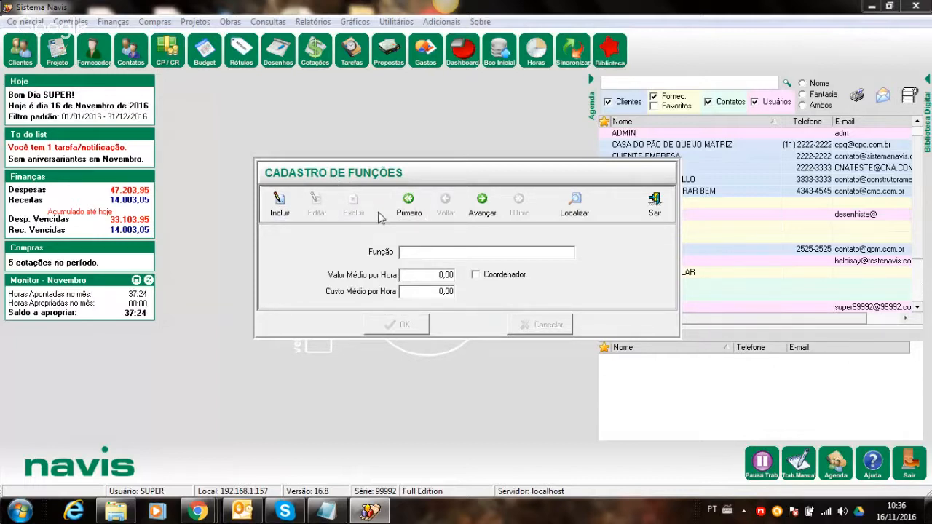
- Browse function records from ARQUITETO to the last one, then bring up the Localizar list
left_click(402, 213)
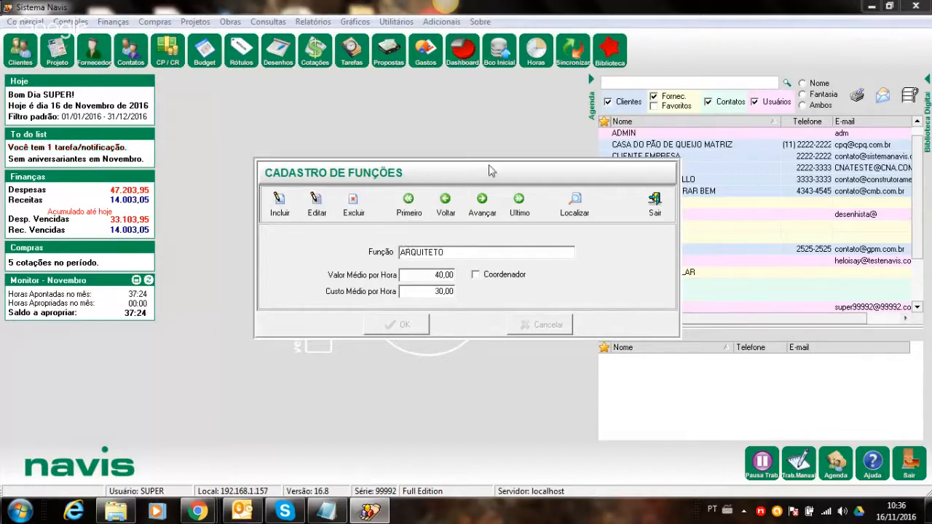
left_click(482, 207)
left_click(511, 204)
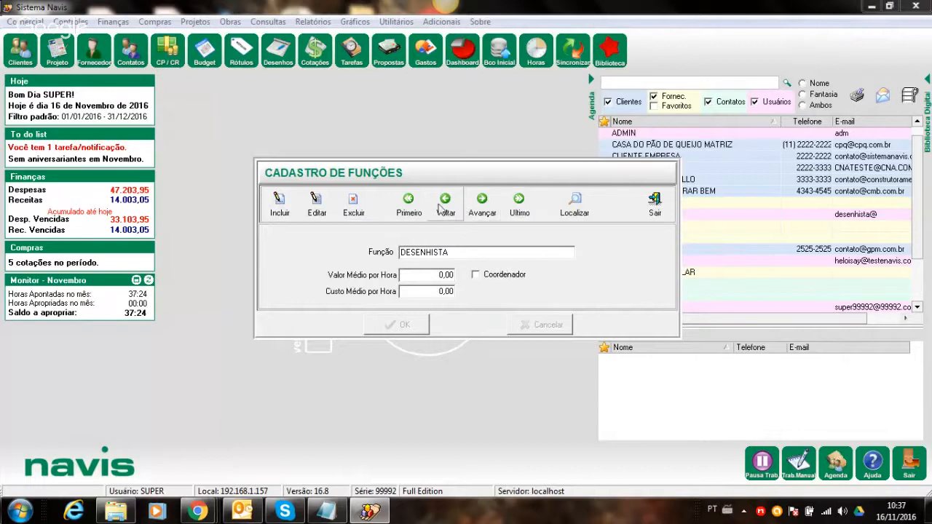
left_click(586, 210)
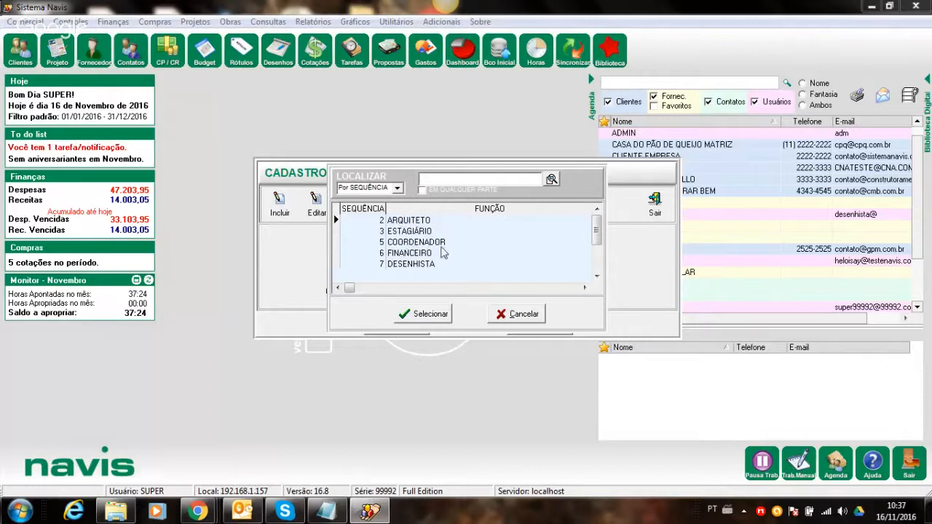
- Cancel the Localizar search, returning to the DESENHISTA function record
left_click(523, 314)
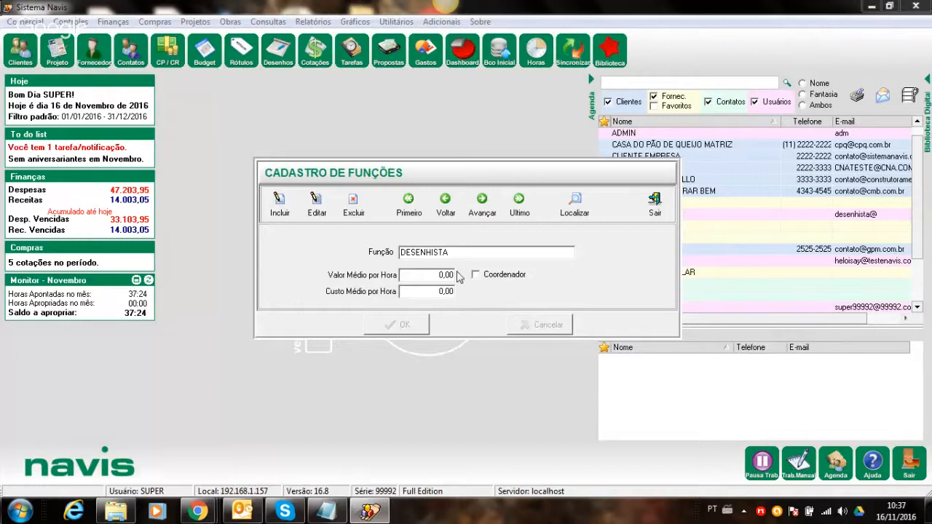
- Start a new function record, cancel it, and close Cadastro de Funções
left_click(283, 211)
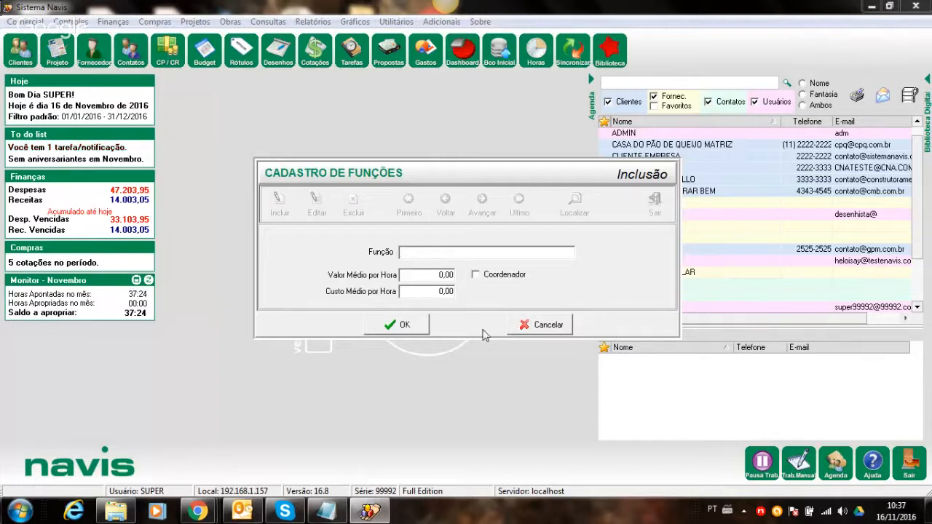
left_click(520, 331)
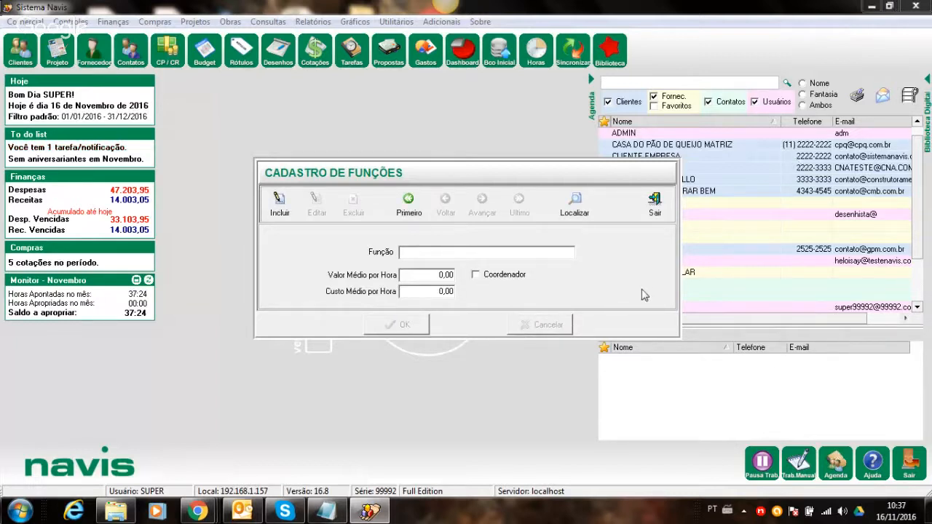
left_click(647, 213)
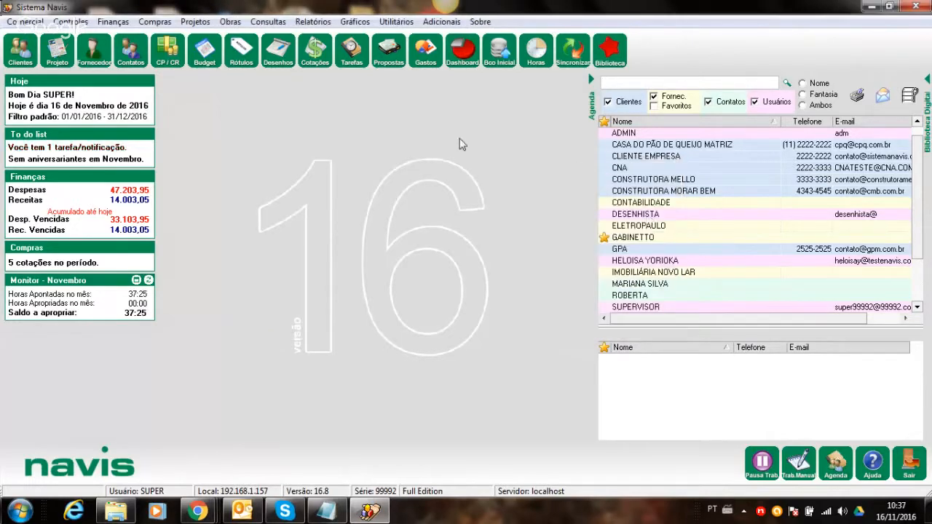
- Reopen Funções, step to ARQUITETO, pick a function via Localizar, and close the register
left_click(396, 22)
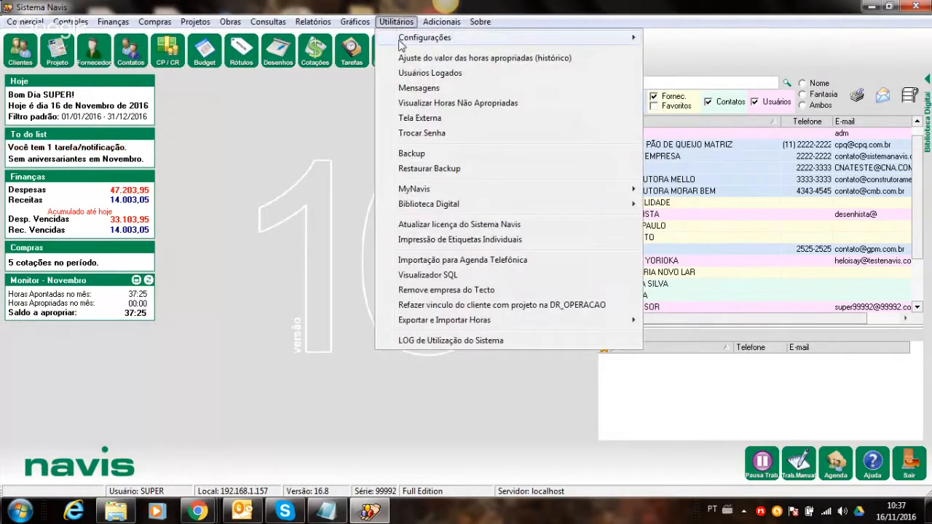
mouse_move(399, 45)
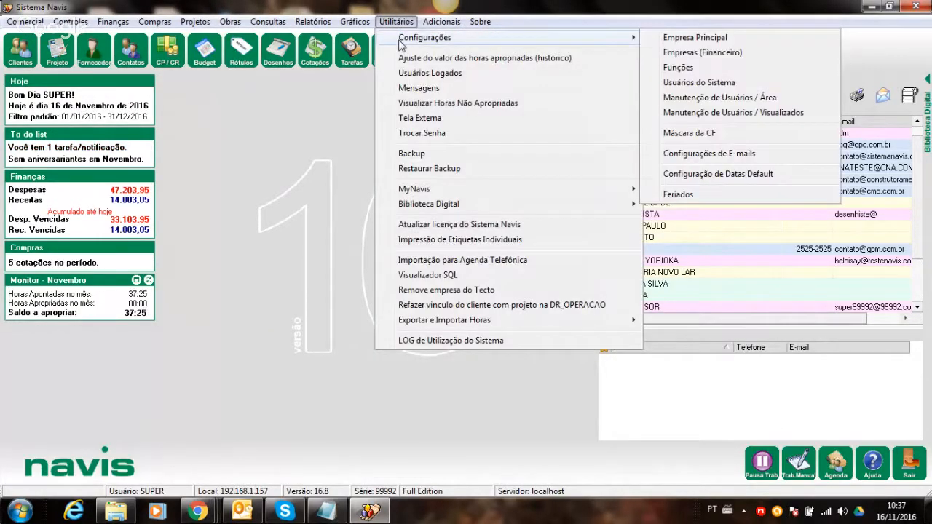
left_click(678, 68)
left_click(444, 206)
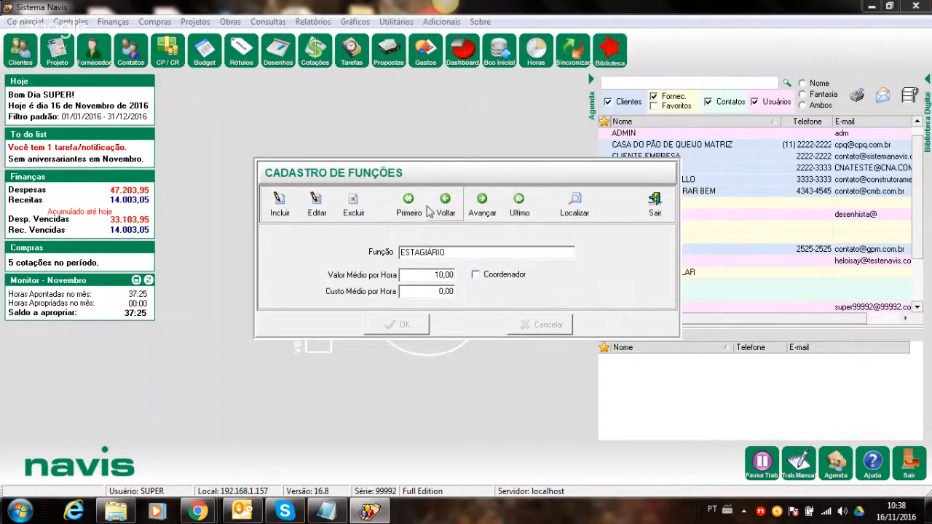
left_click(406, 206)
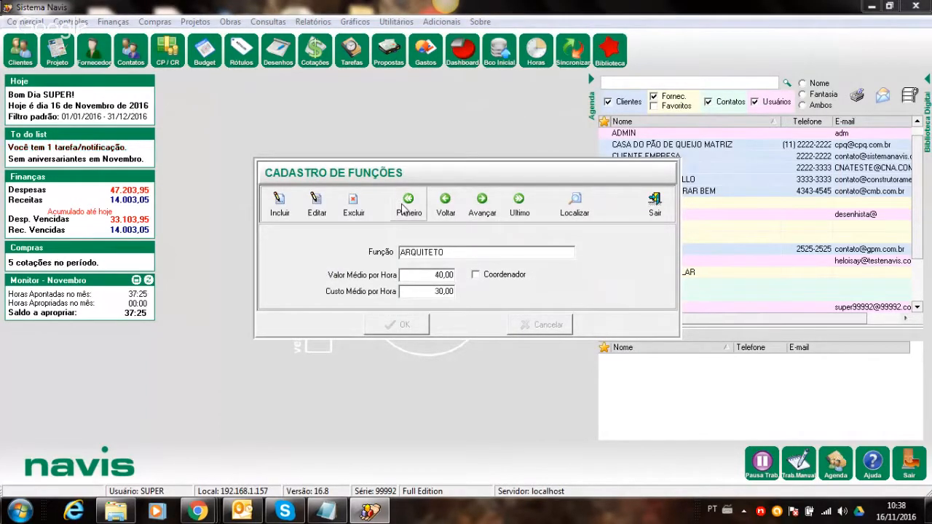
left_click(571, 204)
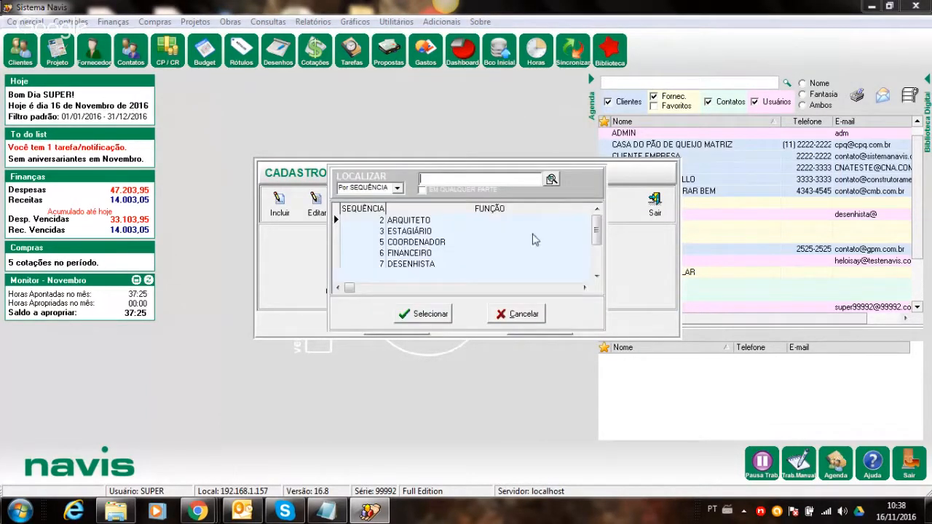
left_click(434, 312)
left_click(639, 215)
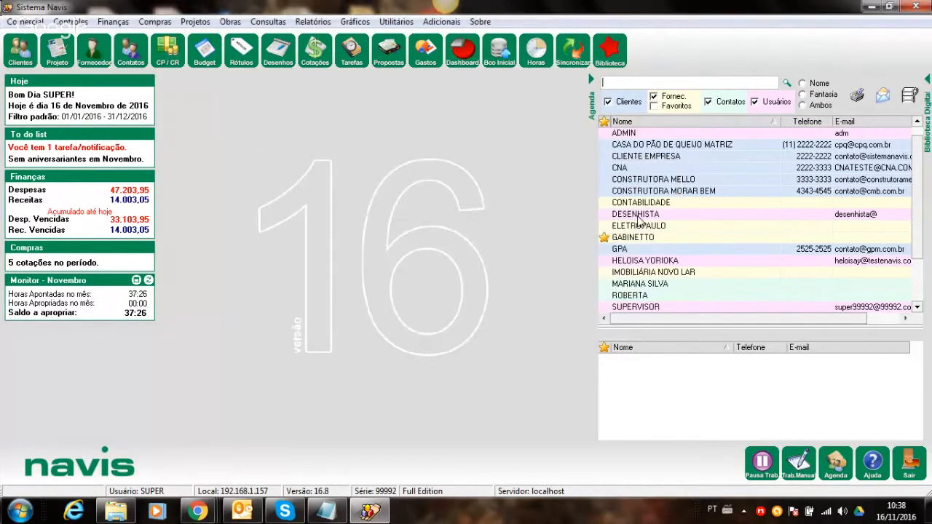
- Open Usuários do Sistema from Utilitários > Configurações and inspect the SUPER, first and last users
left_click(396, 23)
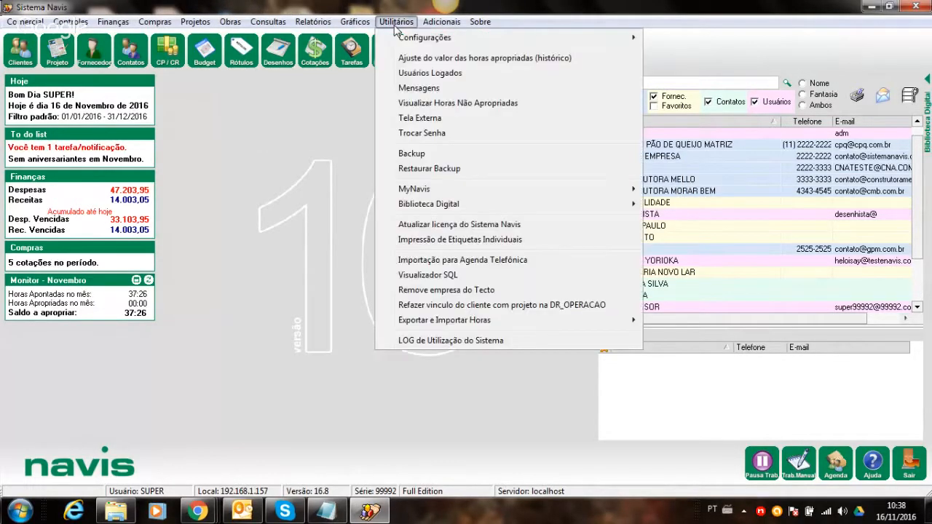
mouse_move(529, 41)
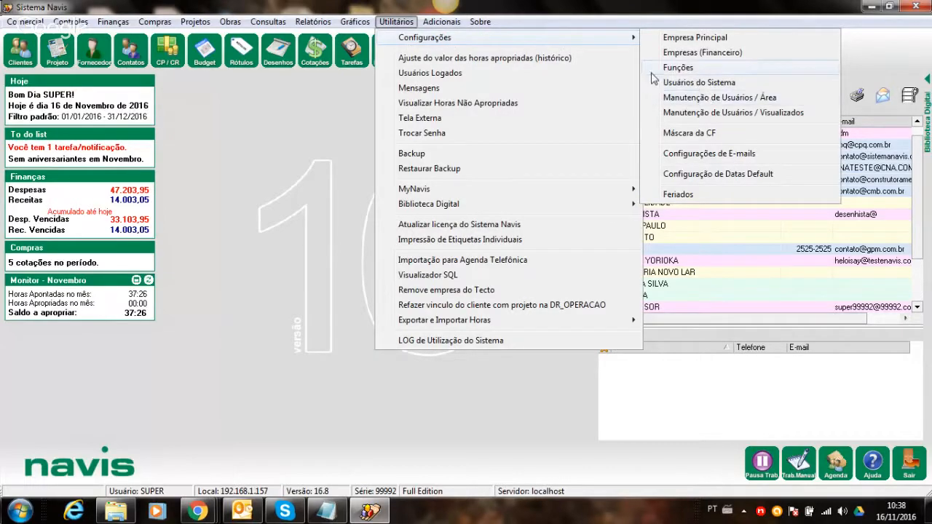
left_click(690, 83)
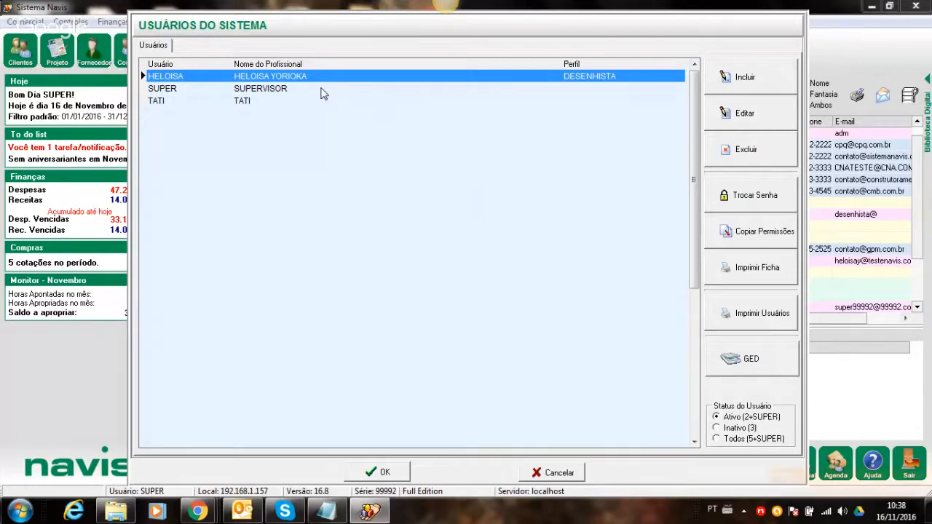
left_click(279, 90)
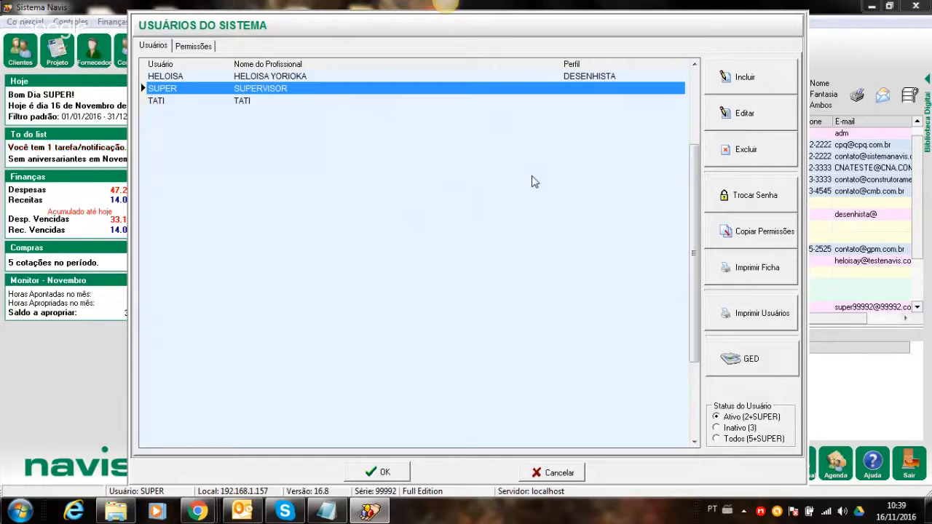
left_click(318, 78)
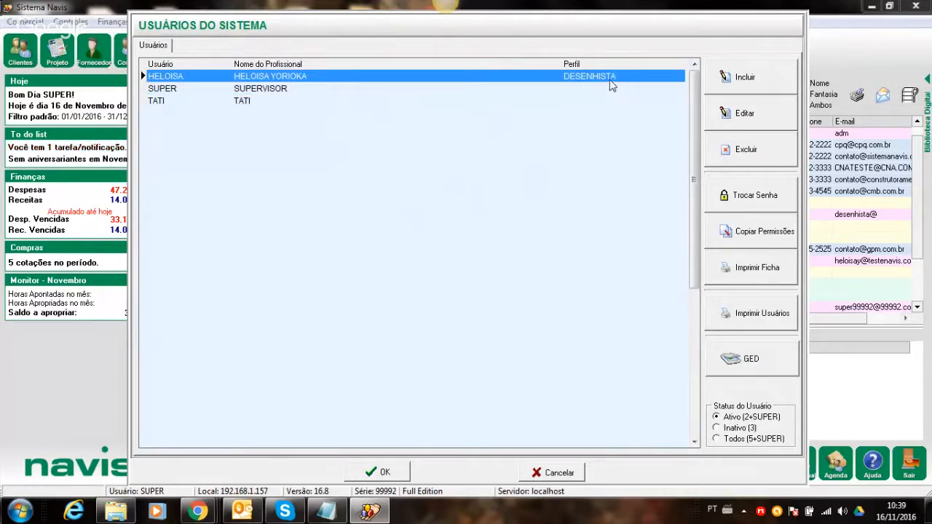
left_click(556, 106)
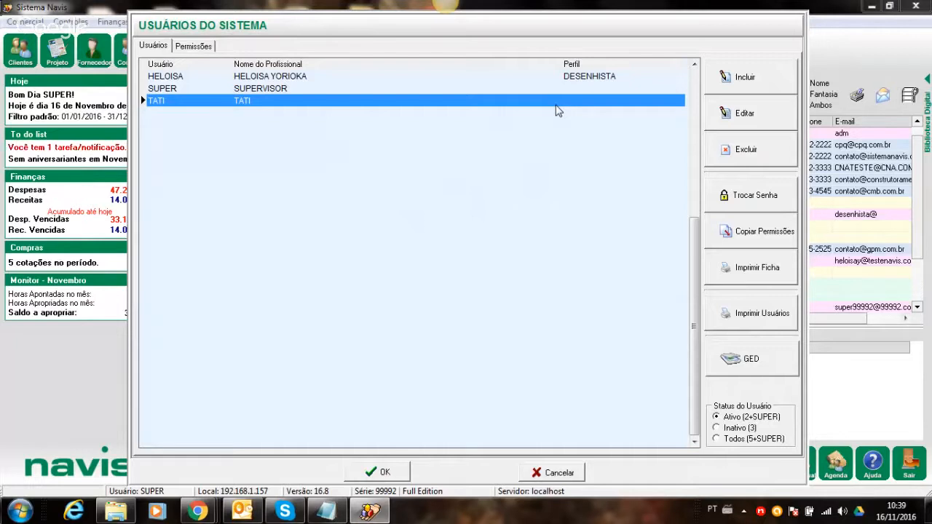
- Start a new user record and enter the new user's login and full name
left_click(772, 77)
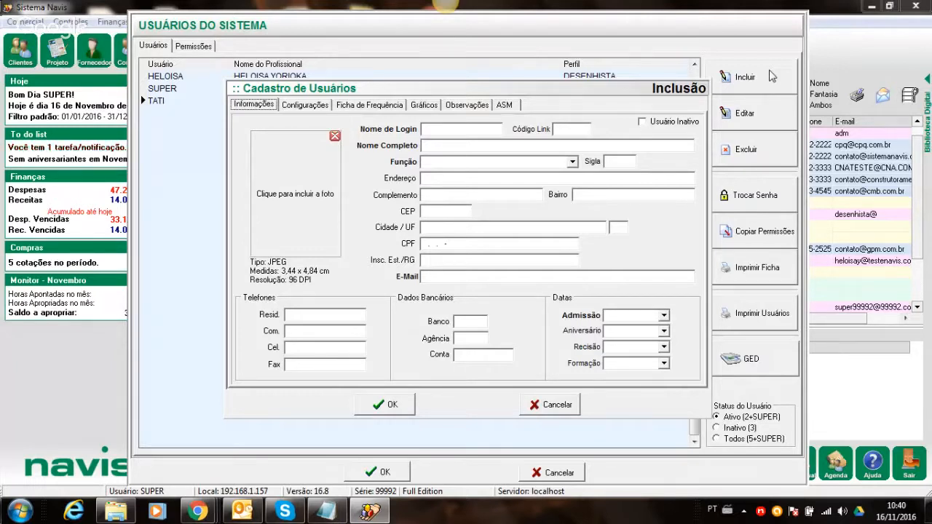
left_click(449, 128)
type("RENATA")
left_click(456, 144)
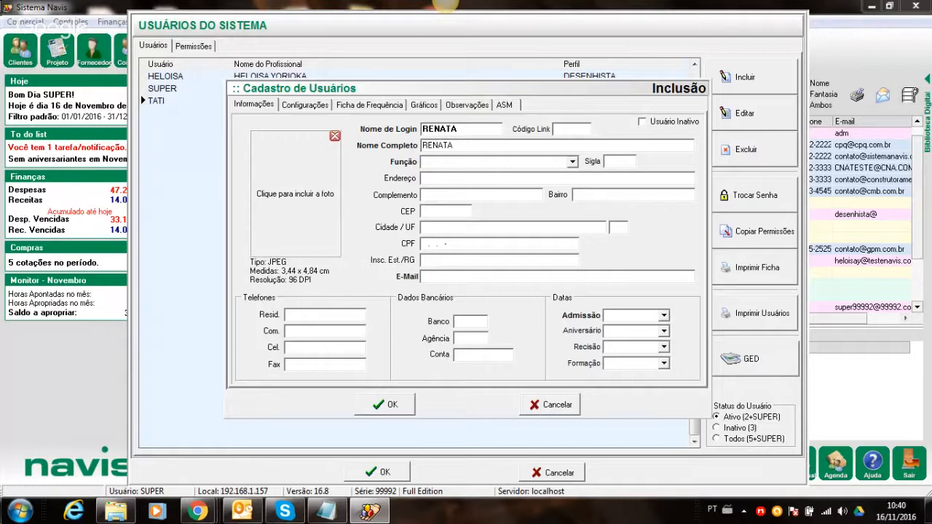
type("V")
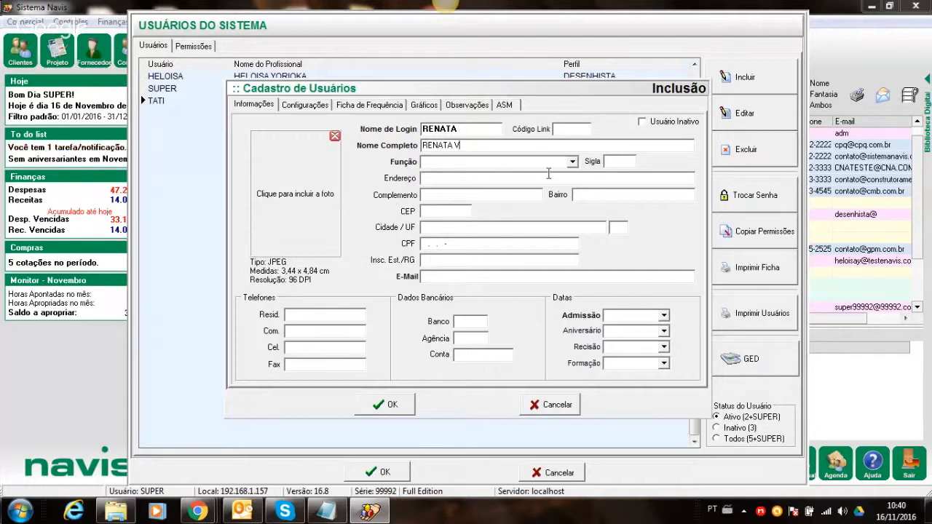
- Set the new user's Função to ARQUITETO and view the Configurações settings
left_click(572, 162)
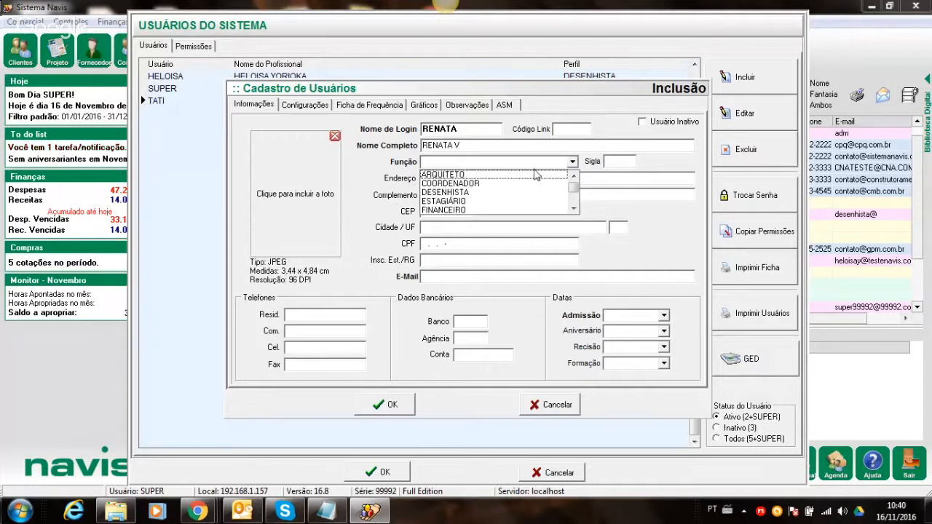
left_click(498, 176)
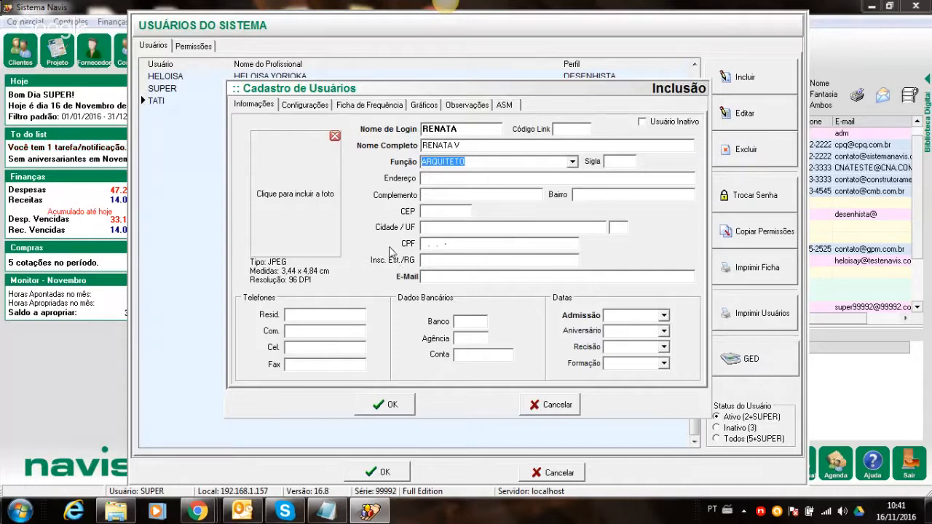
left_click(290, 108)
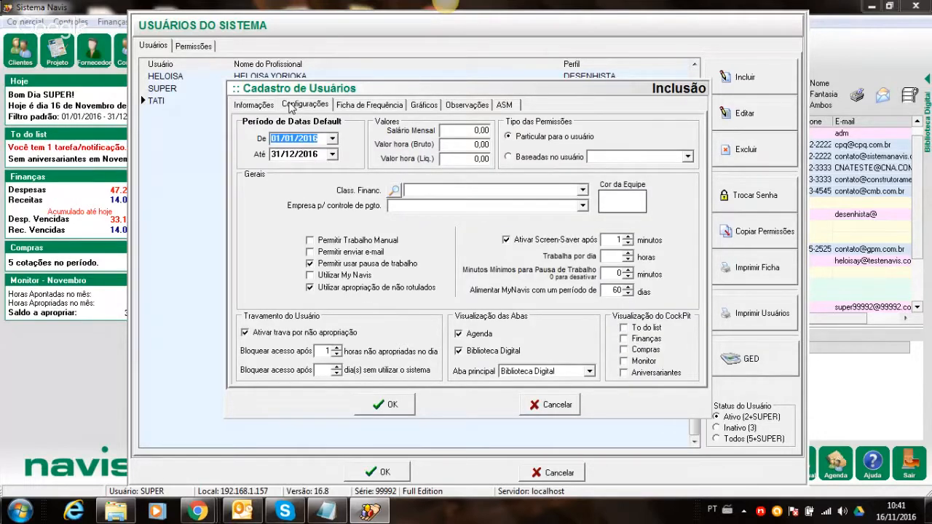
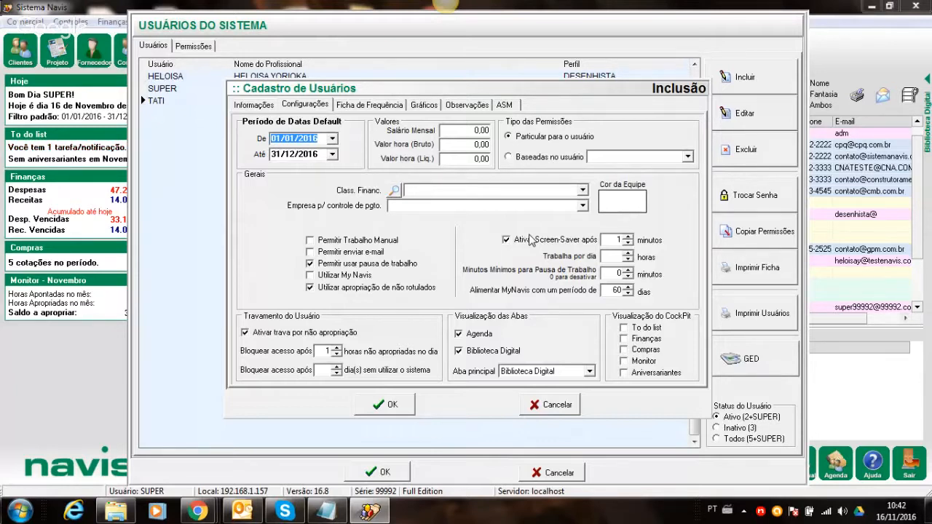
- Turn off the screen-saver and non-appropriation lock, hide Biblioteca Digital, and make Agenda the main tab
left_click(530, 241)
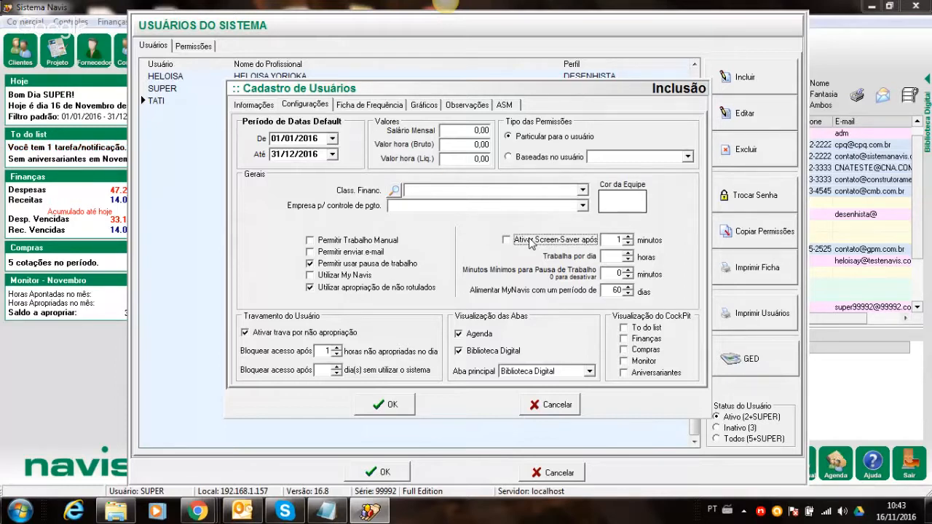
left_click(244, 334)
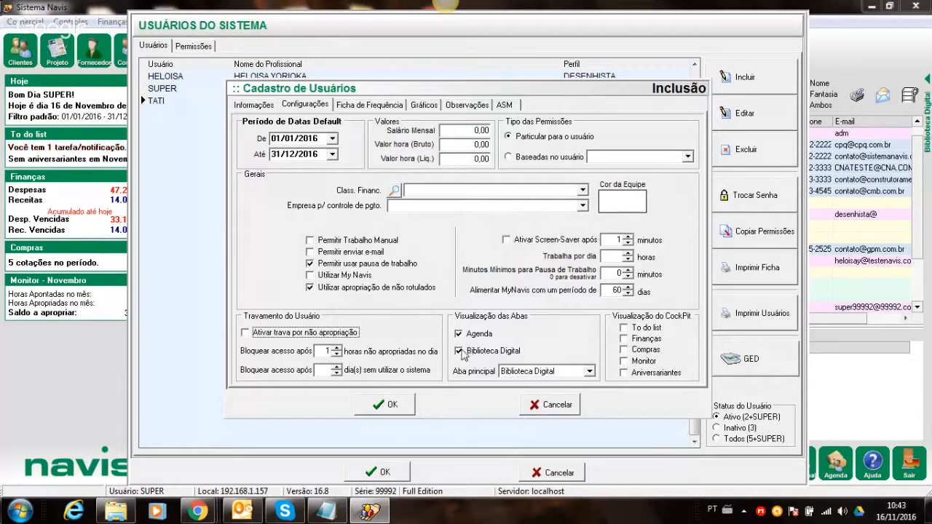
left_click(467, 352)
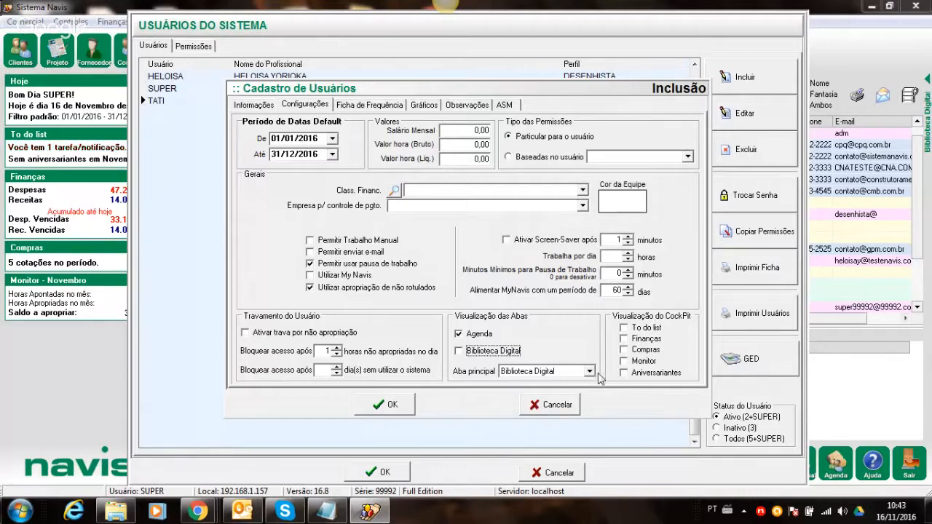
left_click(588, 372)
left_click(569, 383)
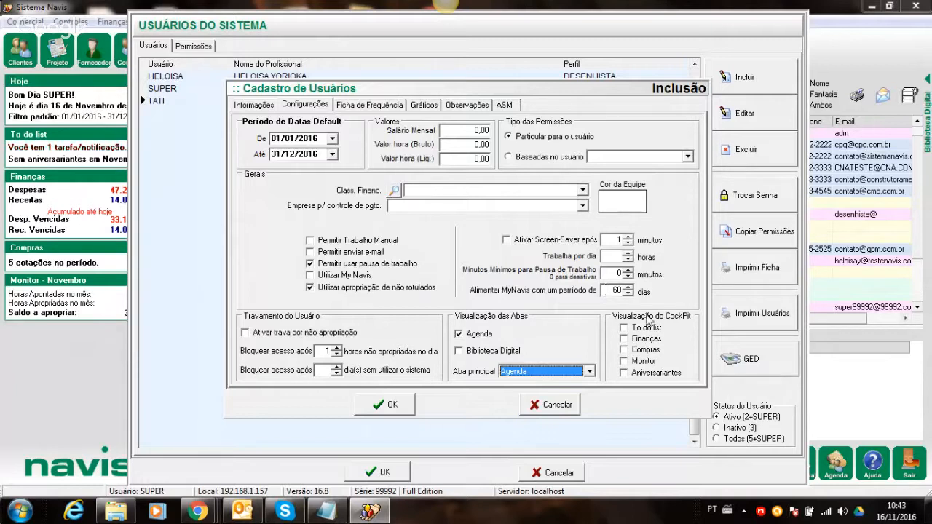
- Enable all five cockpit panels: To do list, Finanças, Compras, Monitor and Aniversariantes
left_click(623, 328)
left_click(624, 339)
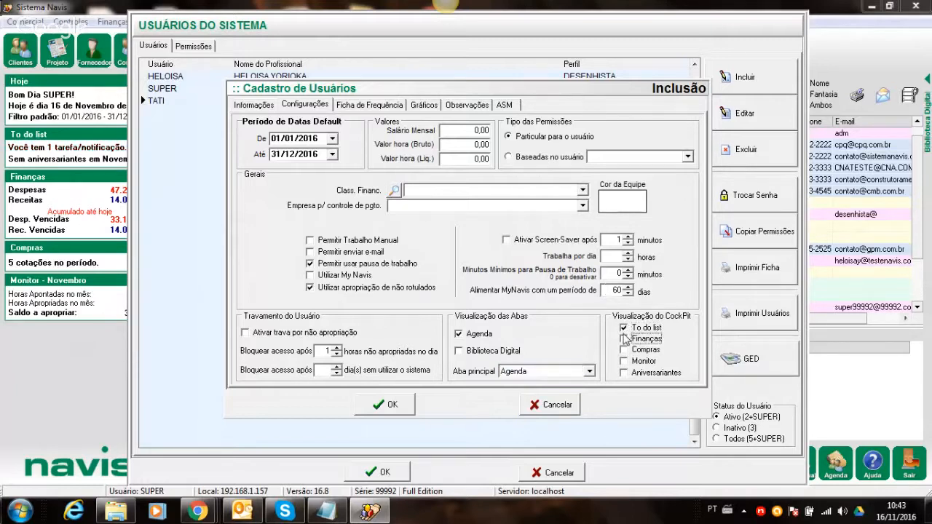
left_click(625, 361)
left_click(623, 373)
left_click(623, 349)
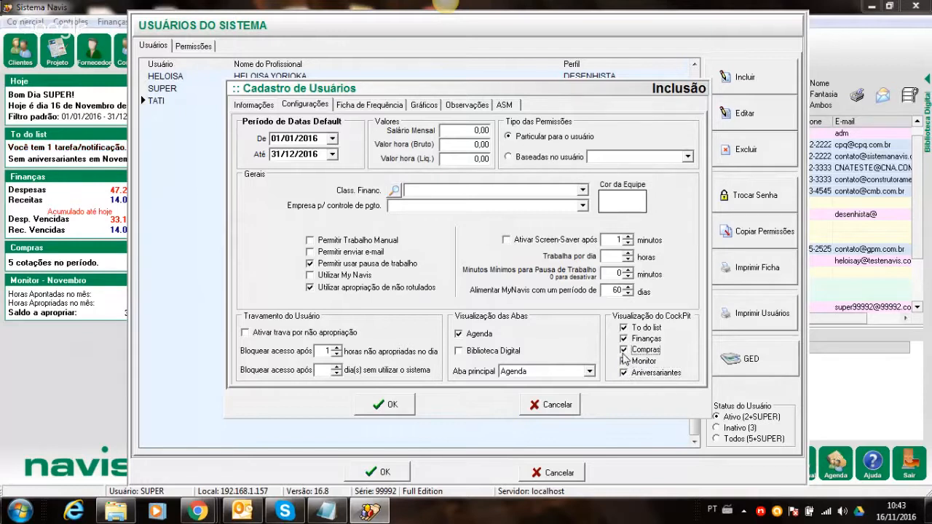
left_click(621, 341)
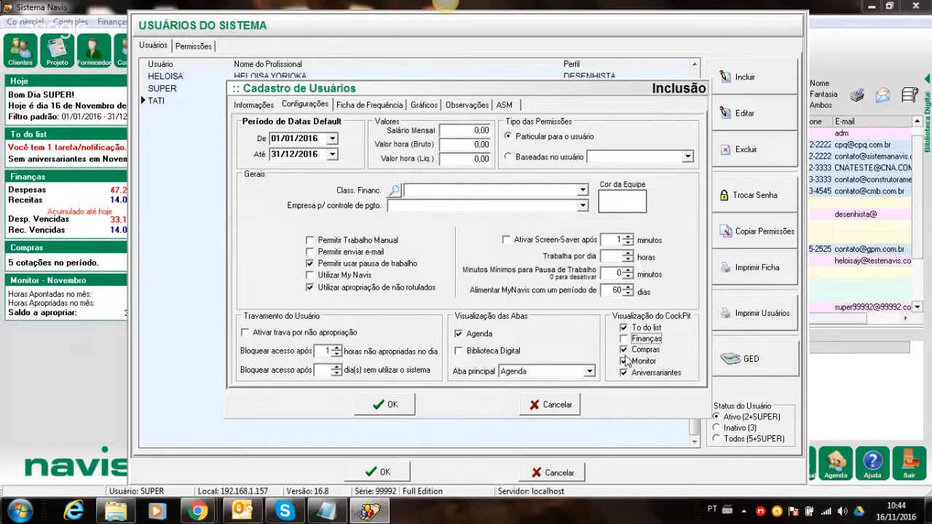
left_click(626, 361)
left_click(624, 351)
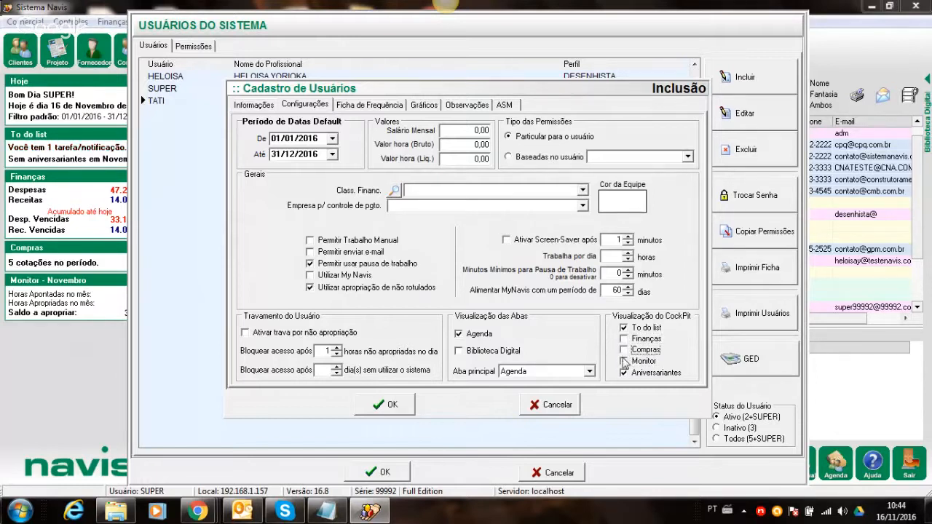
left_click(625, 362)
left_click(623, 338)
left_click(623, 349)
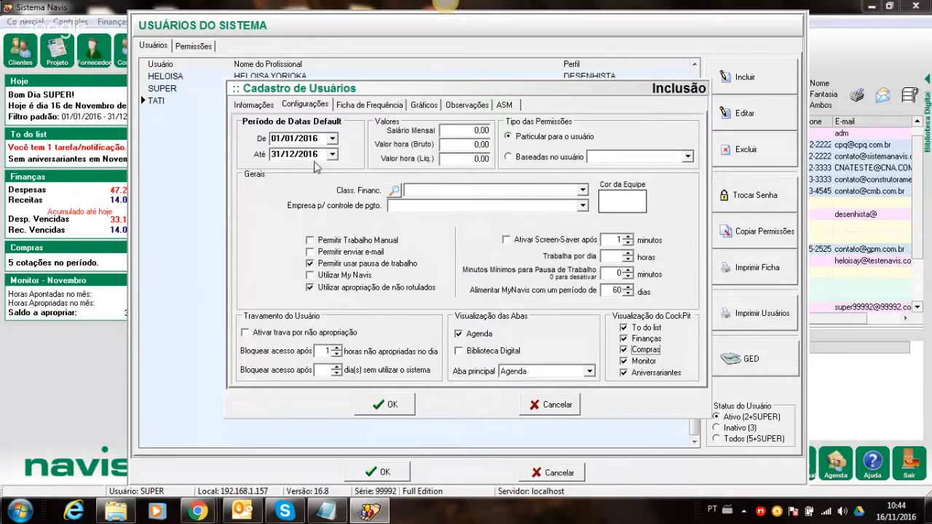
- Review the remaining user tabs, attempt to save, and dismiss the missing e-mail warning
left_click(368, 105)
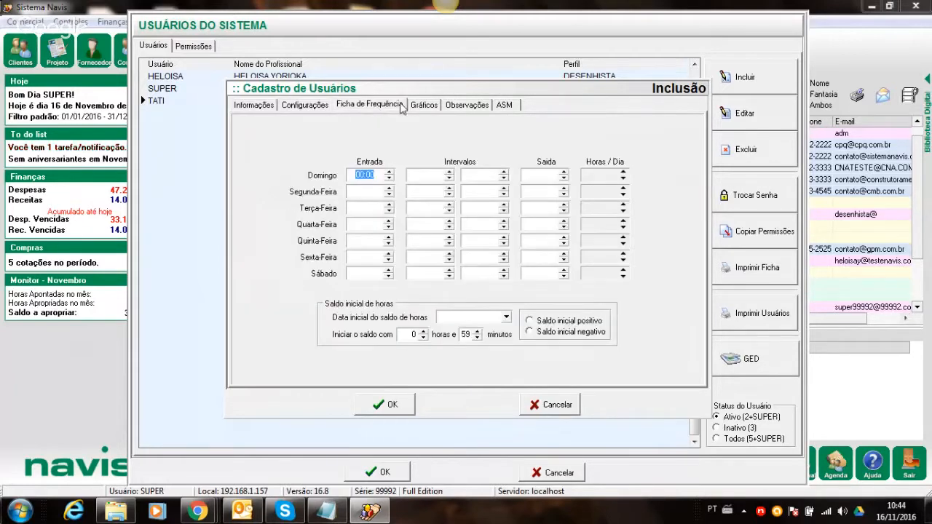
left_click(420, 105)
left_click(466, 104)
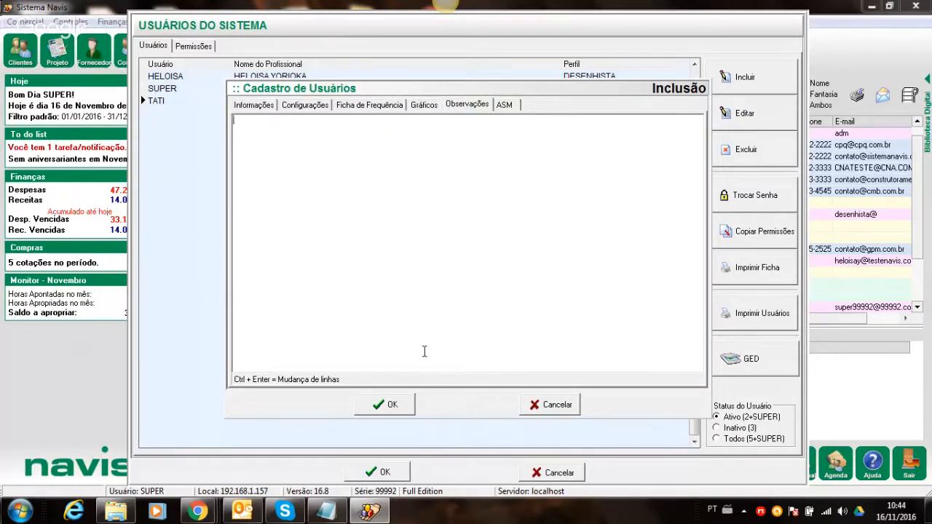
left_click(399, 401)
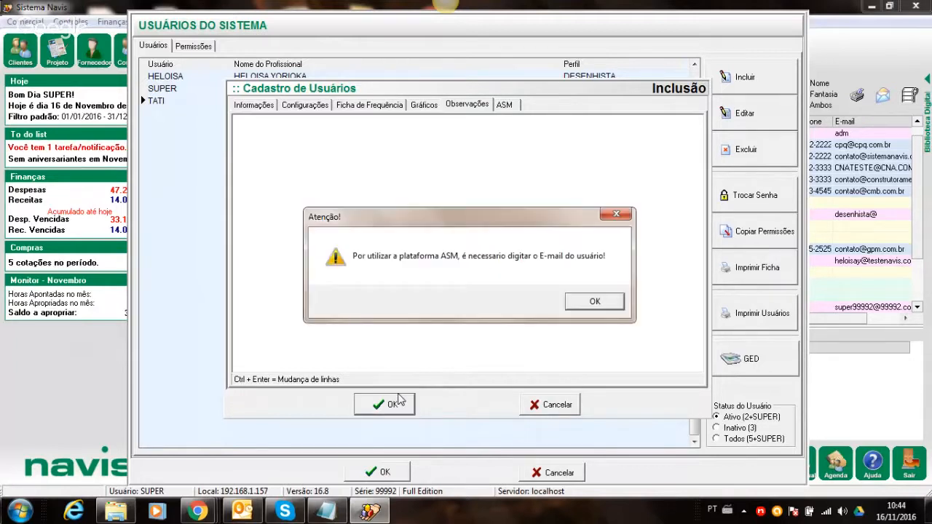
left_click(596, 302)
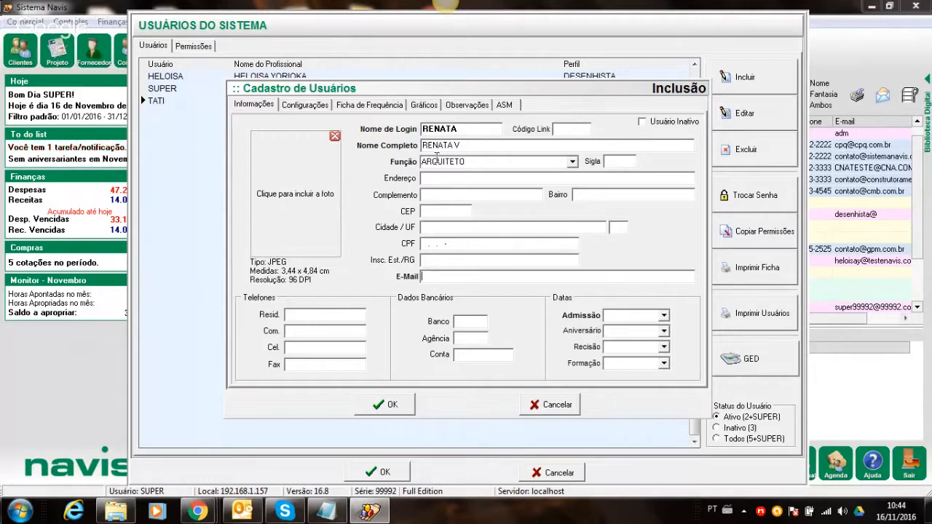
- Retype the new user's Nome de Login, correcting the typos
double_click(466, 129)
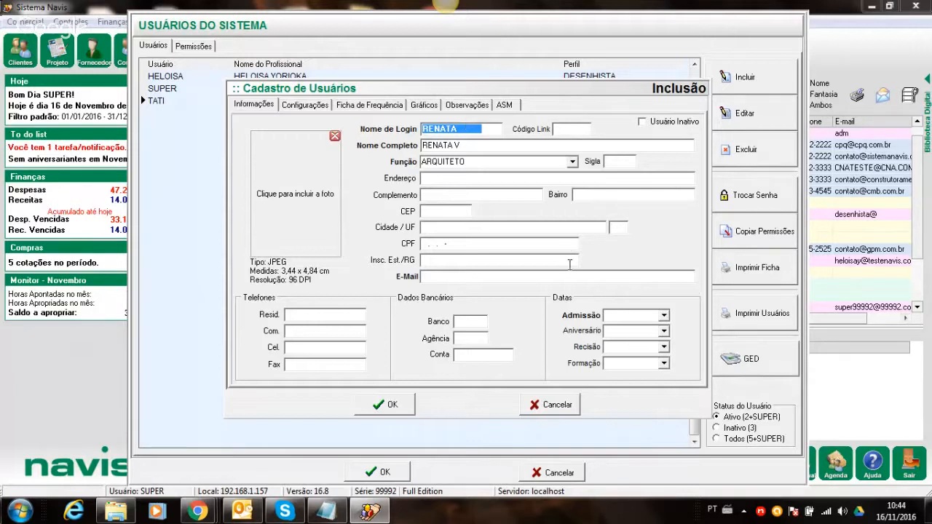
key("BackSpace")
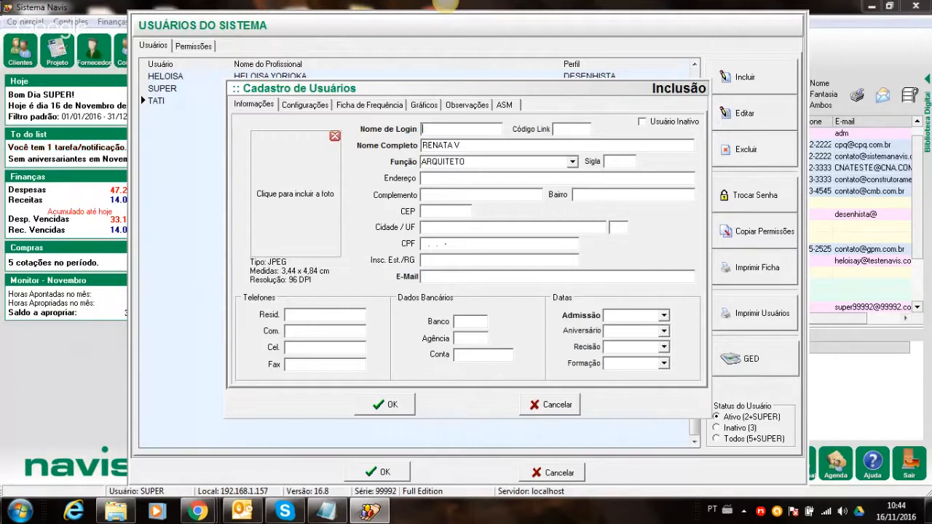
type("TREAM")
key("BackSpace")
key("BackSpace")
type("MAT")
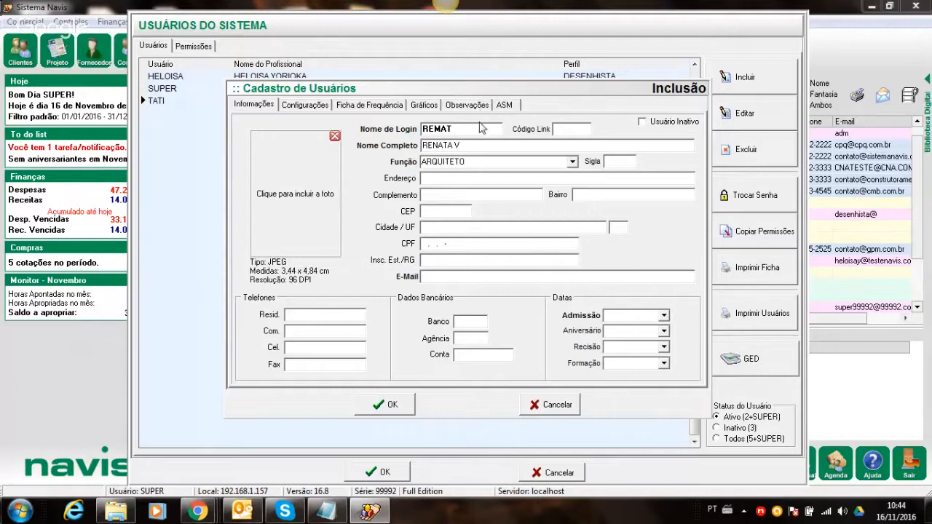
key("BackSpace")
key("BackSpace")
key("BackSpace")
type("NATA")
- Enter the user's e-mail address in the E-Mail field
key("Tab")
key("Tab")
key("Tab")
key("Tab")
key("Tab")
key("Tab")
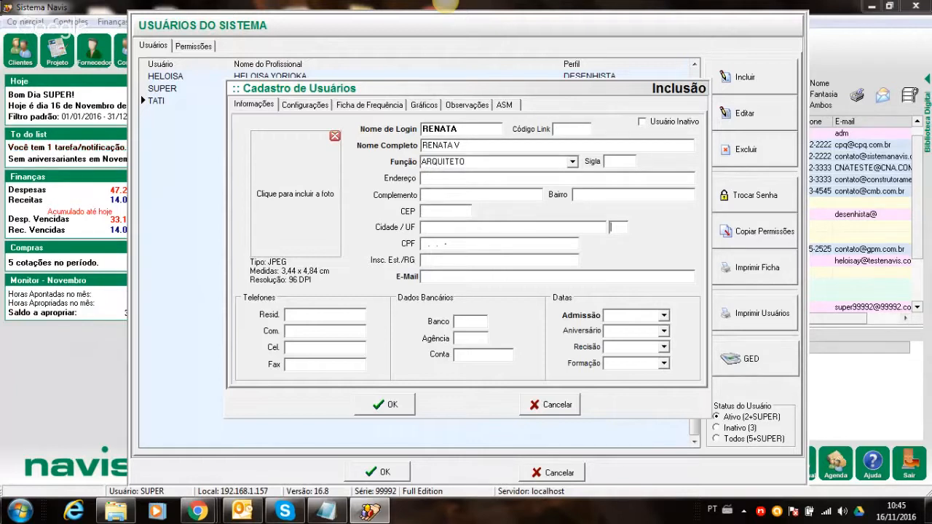
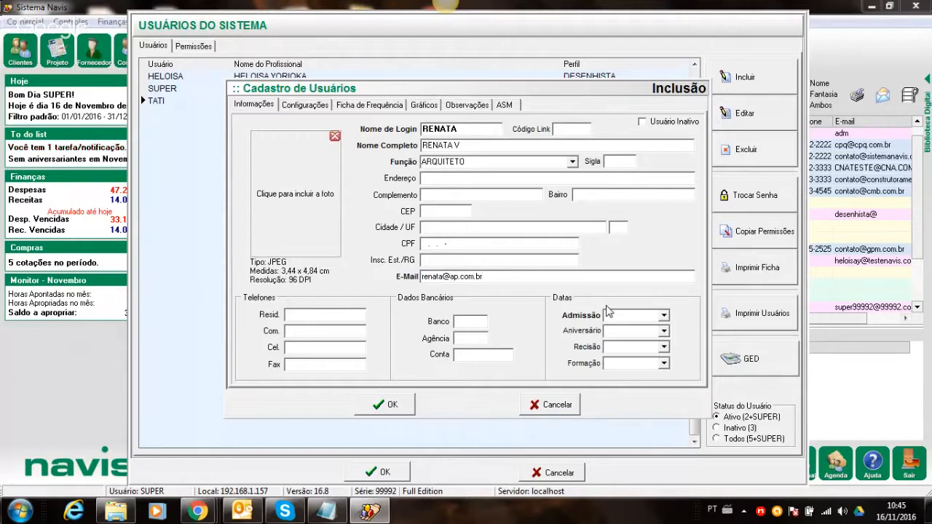
- Set the admission date to 02/11/2016 and save the new user
left_click(664, 316)
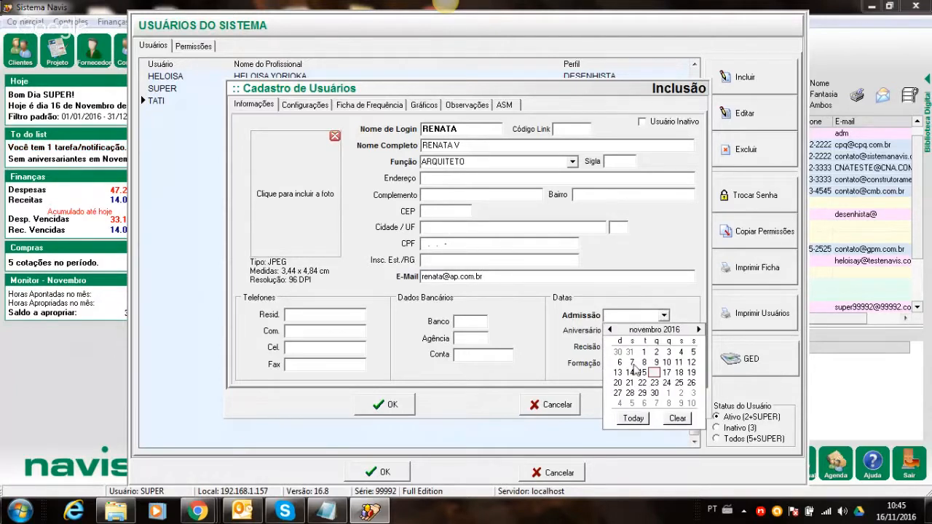
left_click(655, 353)
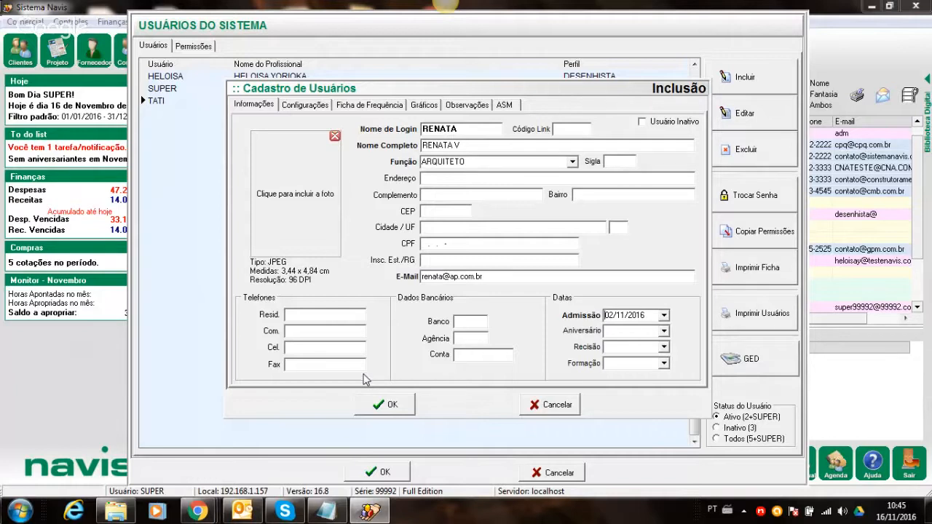
left_click(385, 404)
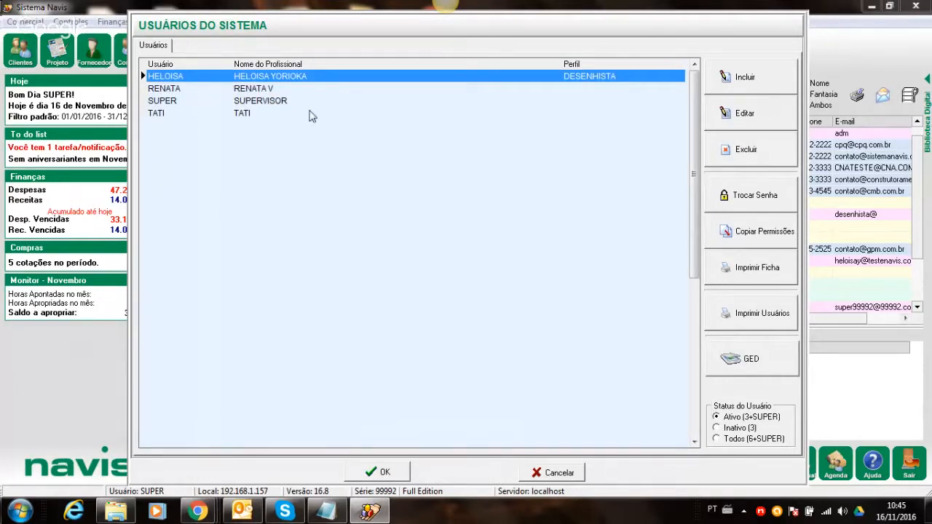
- Open an existing user's record, check its Configurações, and cancel without changes
left_click(241, 90)
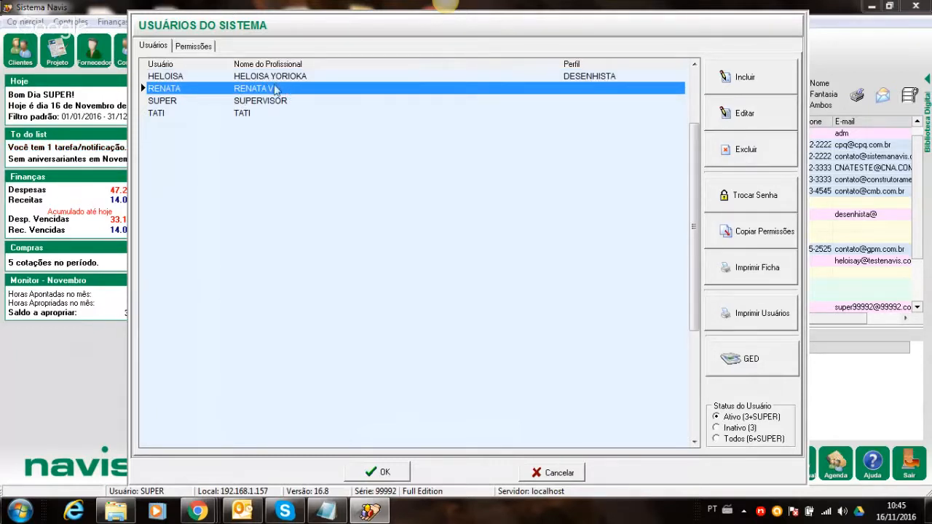
double_click(271, 77)
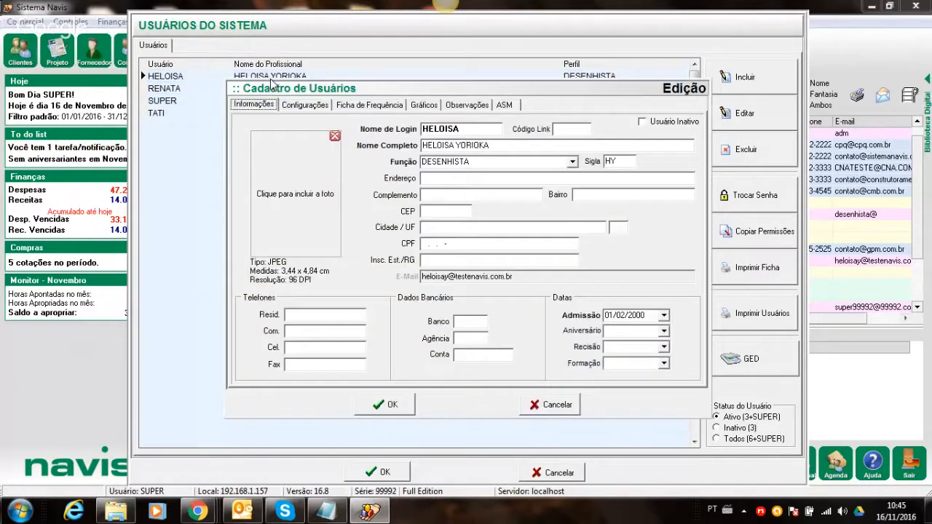
left_click(315, 109)
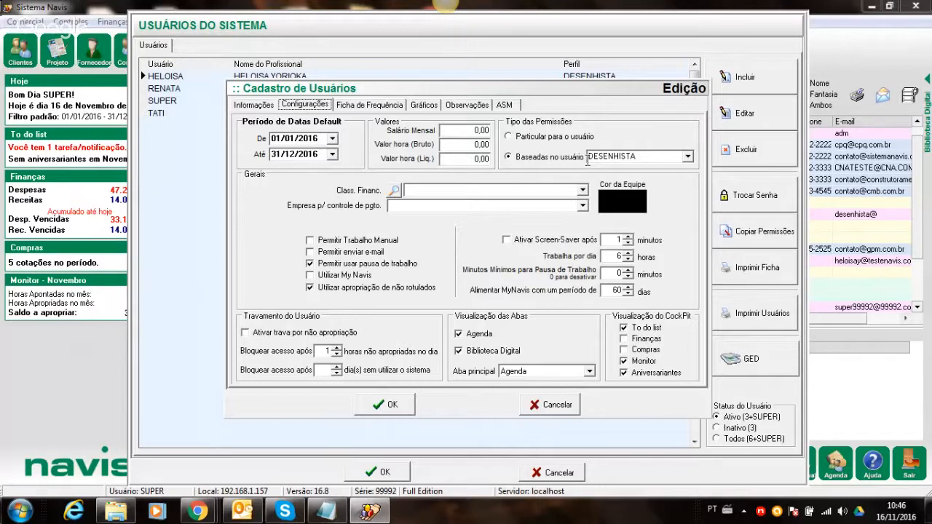
left_click(540, 403)
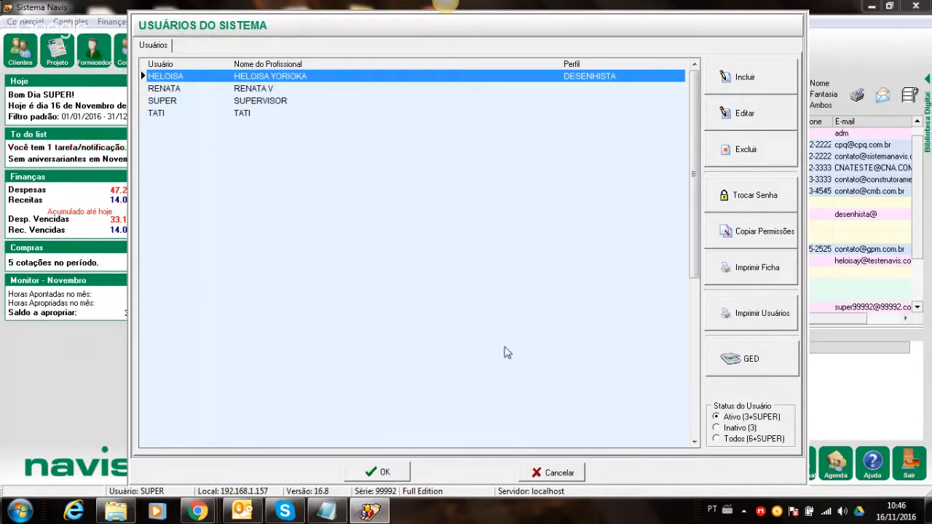
- Open the inactive DESENHISTA user from the inactive list, then close it without saving
left_click(716, 430)
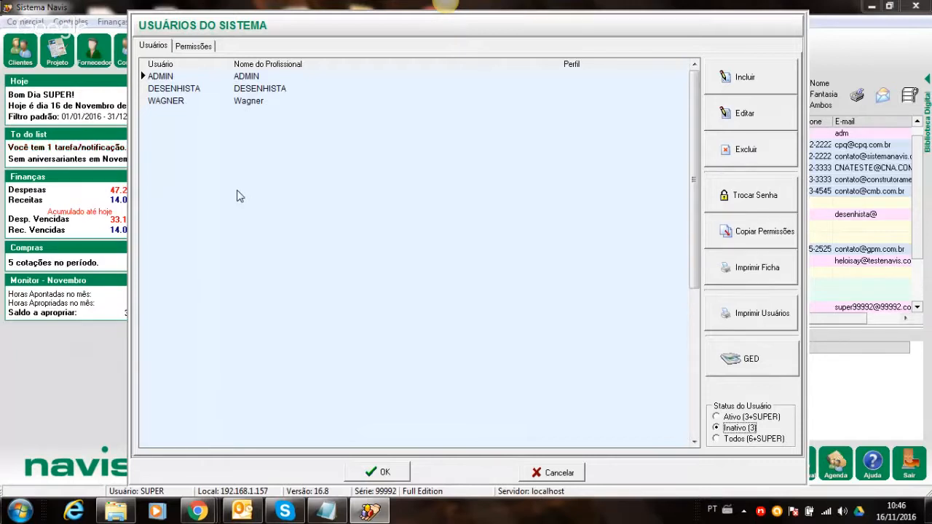
left_click(158, 104)
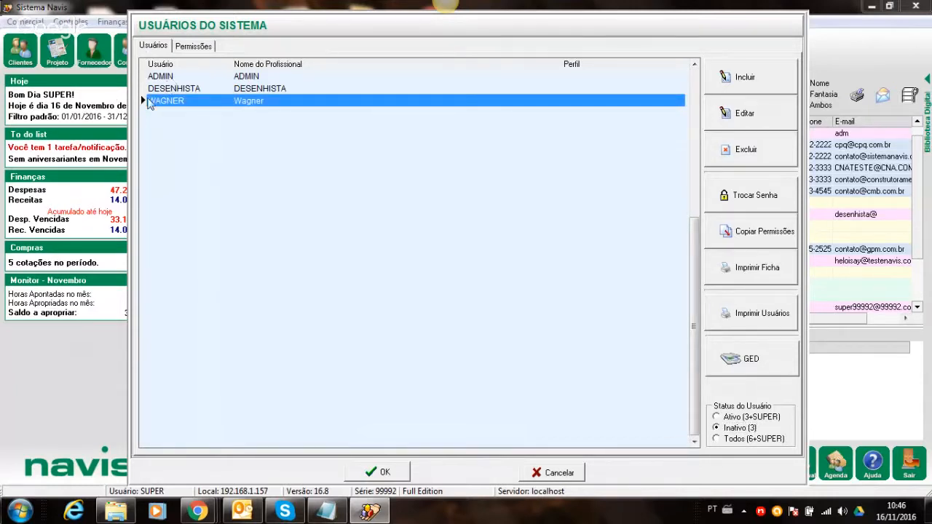
left_click(173, 91)
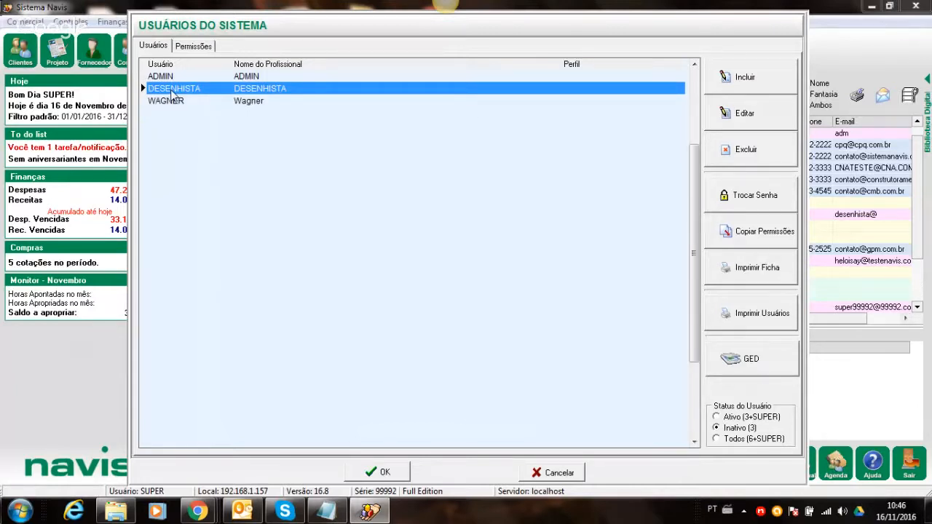
double_click(281, 96)
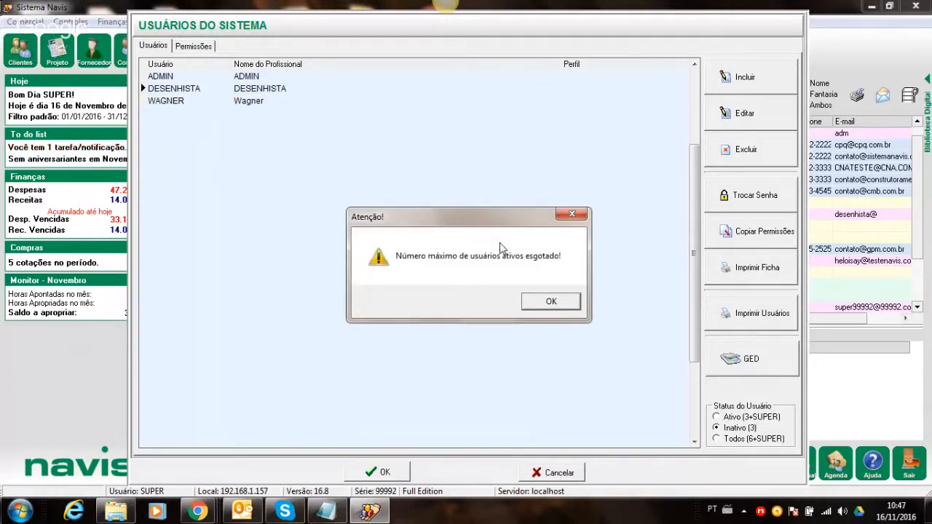
left_click(547, 301)
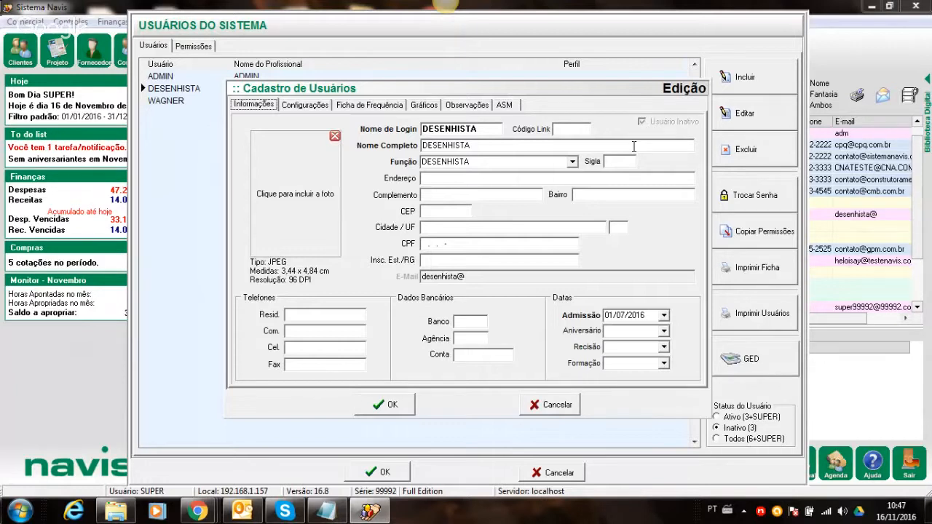
left_click(558, 406)
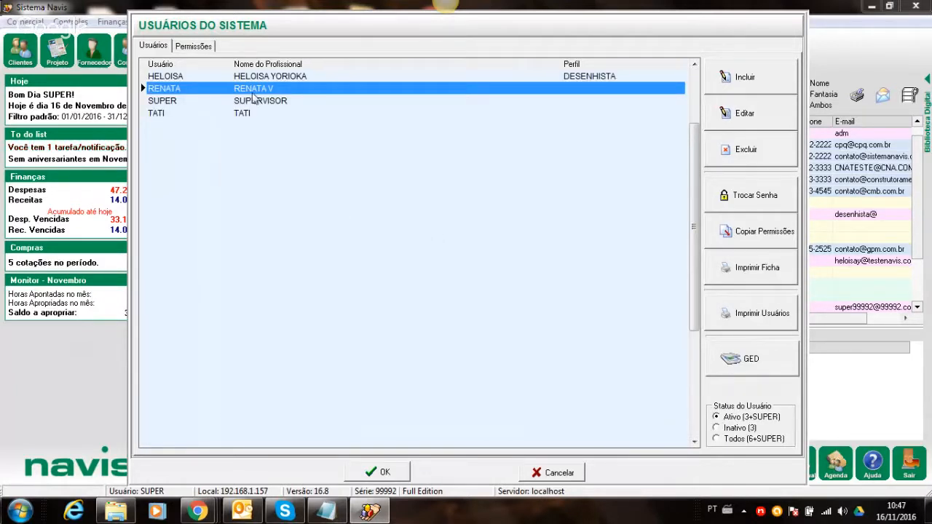
left_click(201, 75)
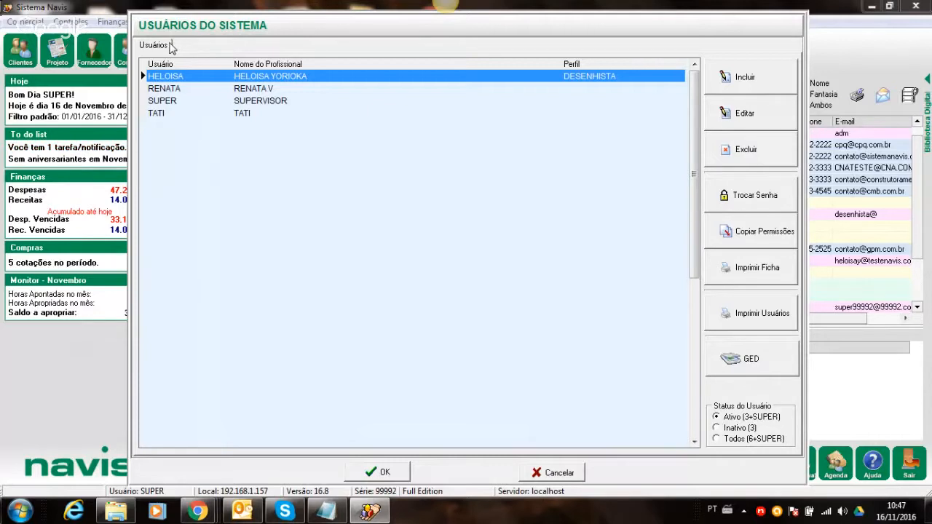
left_click(165, 46)
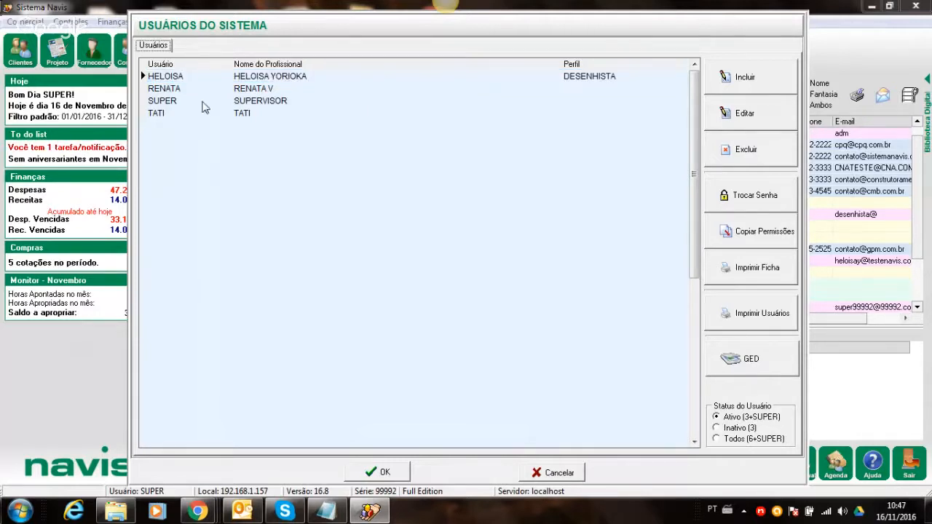
left_click(204, 100)
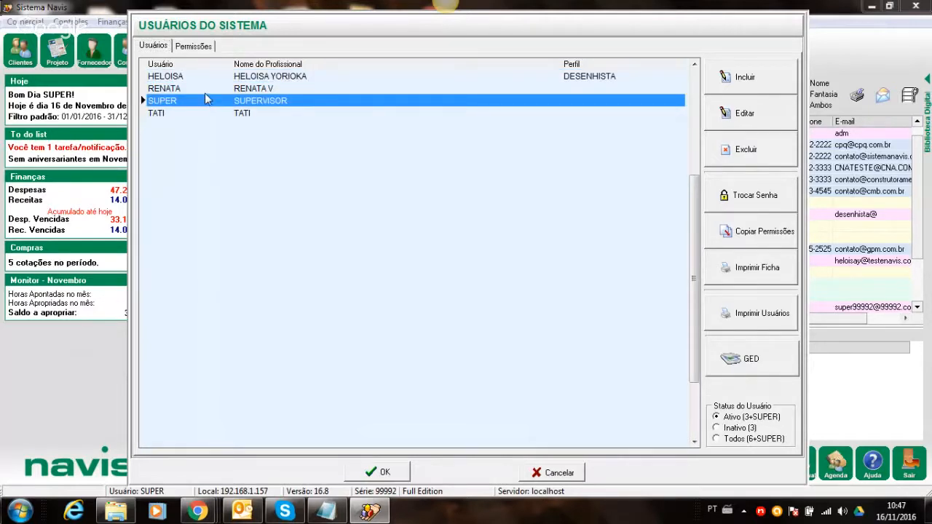
double_click(240, 88)
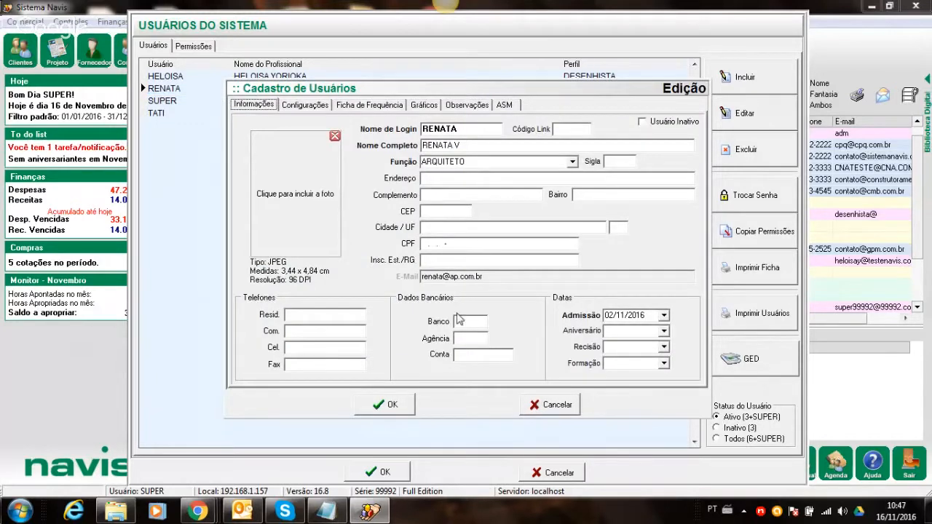
left_click(551, 405)
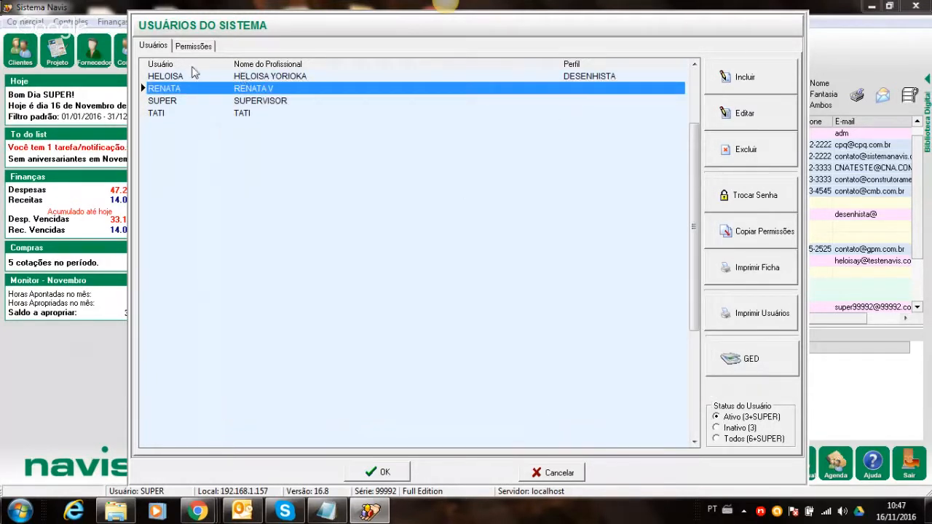
- Open the architect user's Permissões page and scroll through the grid
left_click(194, 48)
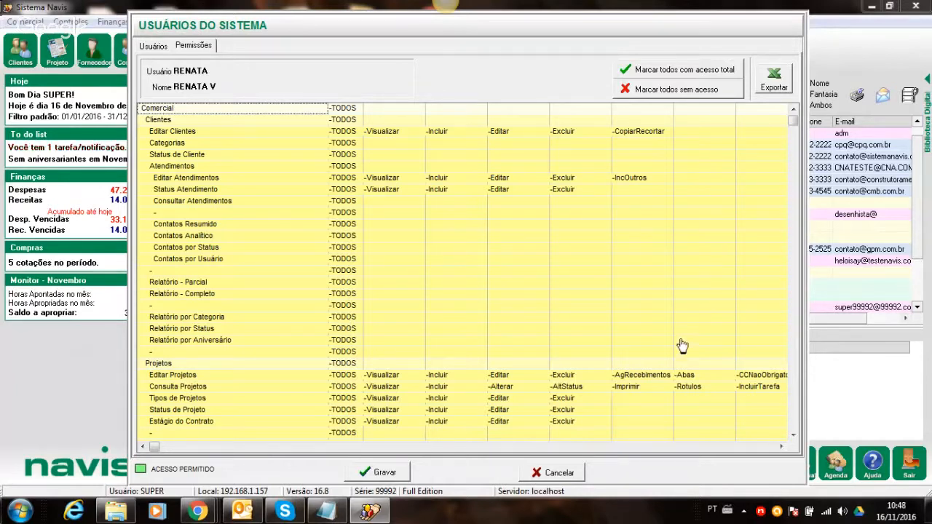
left_click(792, 436)
left_click(792, 435)
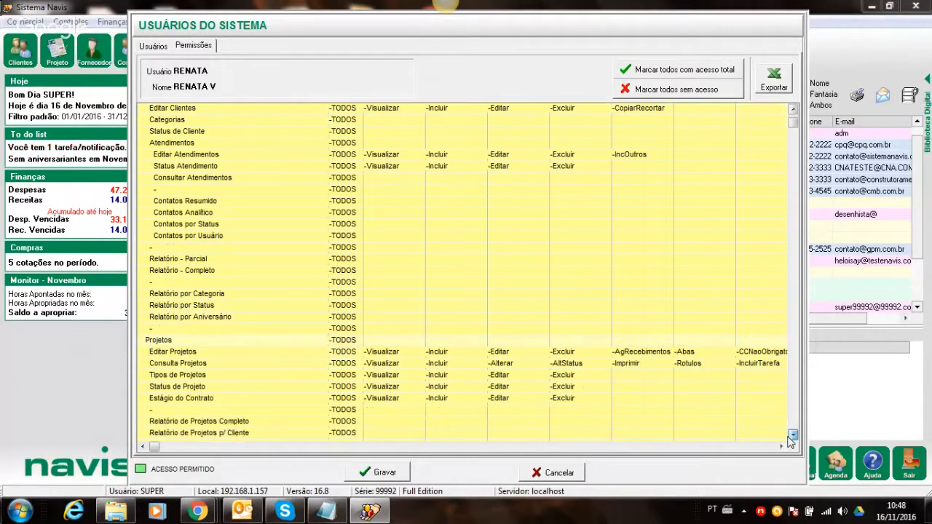
left_click(792, 435)
left_click(792, 435)
left_click(792, 435)
left_click(792, 435)
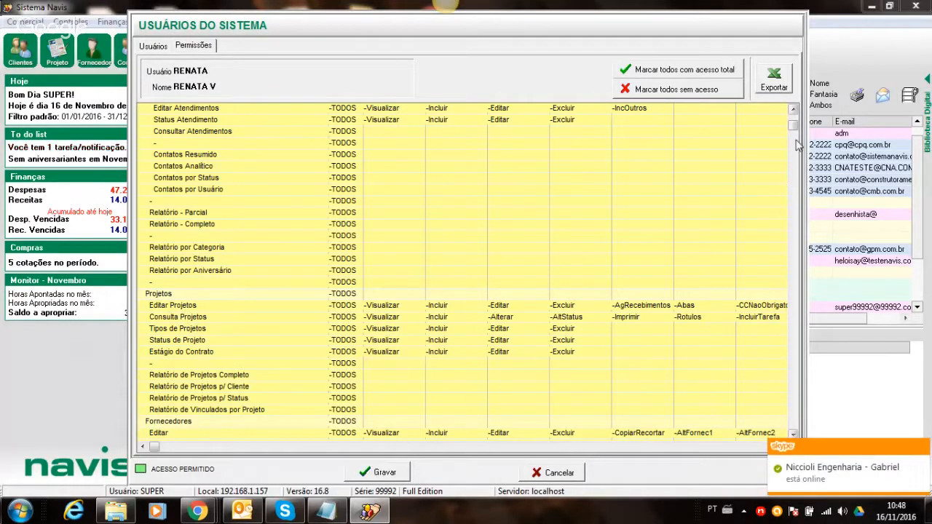
left_click(791, 110)
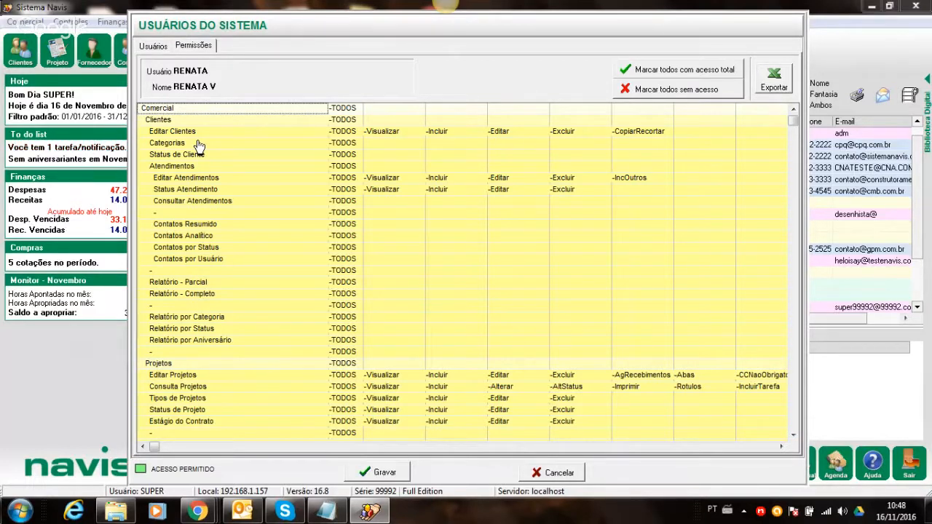
- Grant the Editar Clientes permissions, then revoke them all again
left_click(384, 136)
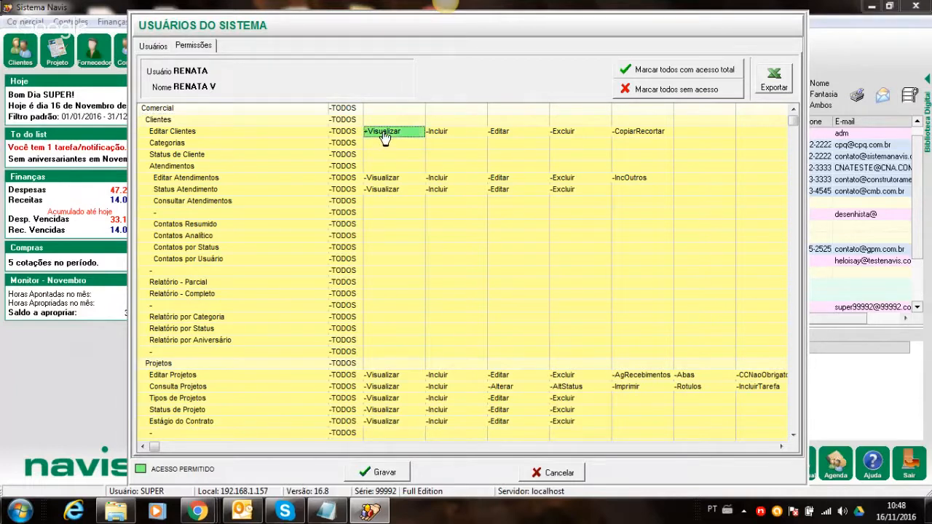
left_click(452, 139)
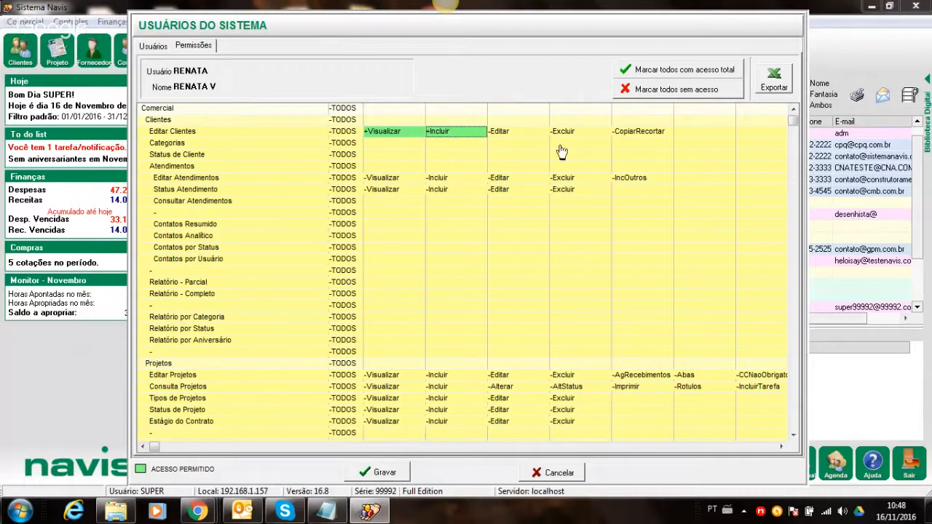
left_click(524, 137)
left_click(628, 137)
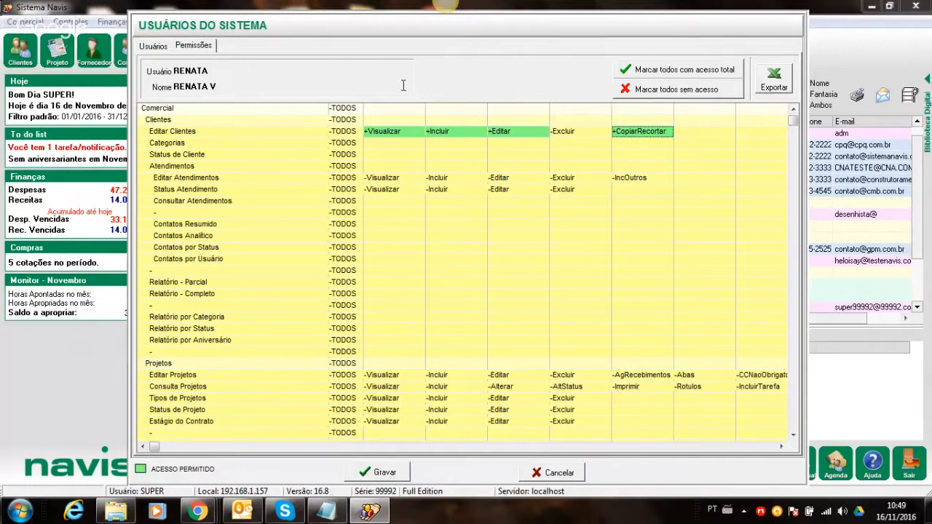
left_click(352, 133)
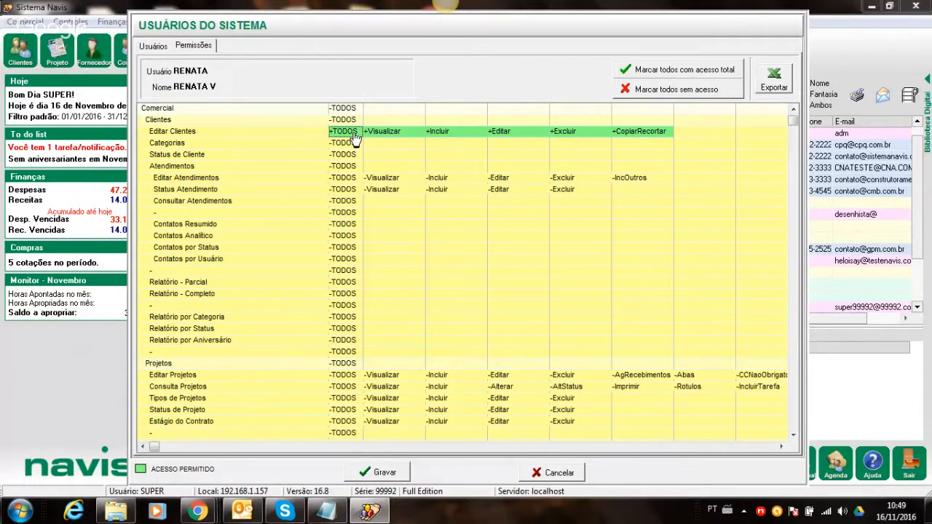
left_click(354, 133)
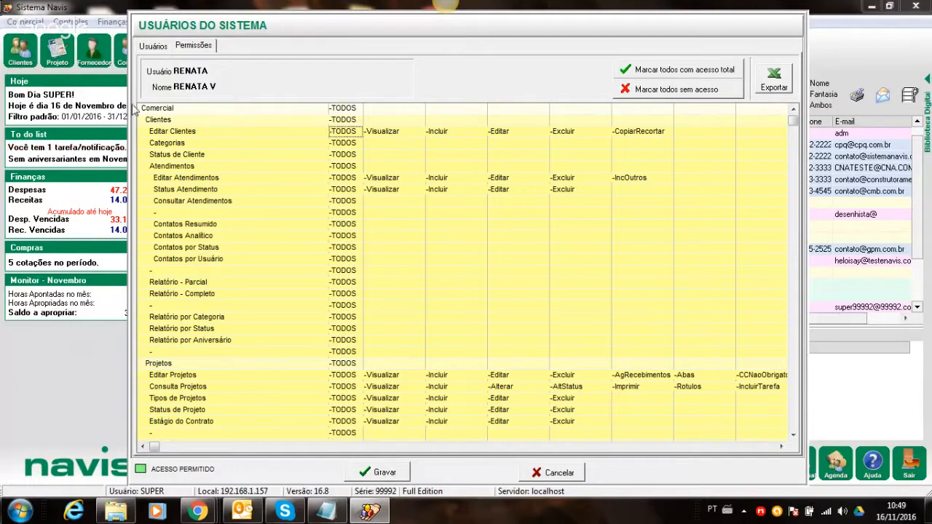
- Scroll the permissions grid back to the top and mark every permission with full access
left_click(792, 434)
left_click_drag(792, 434, 792, 435)
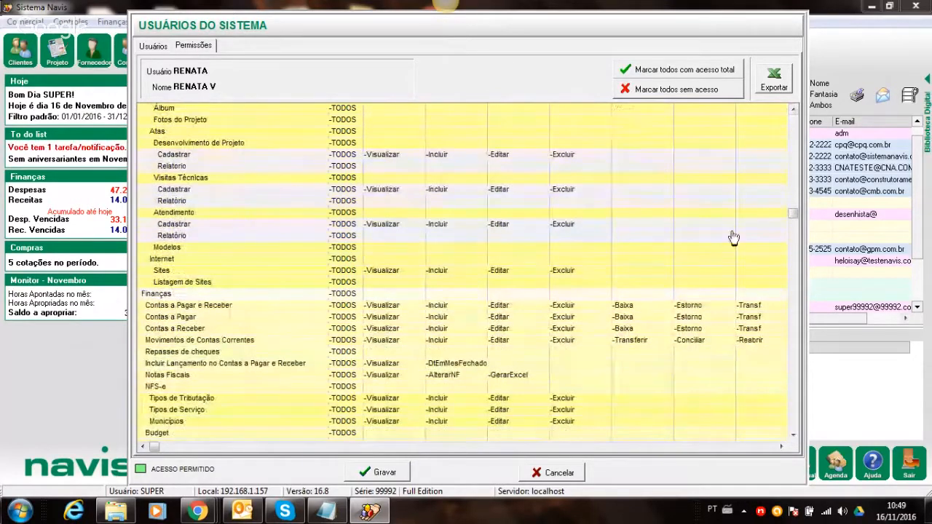
left_click_drag(793, 215, 793, 118)
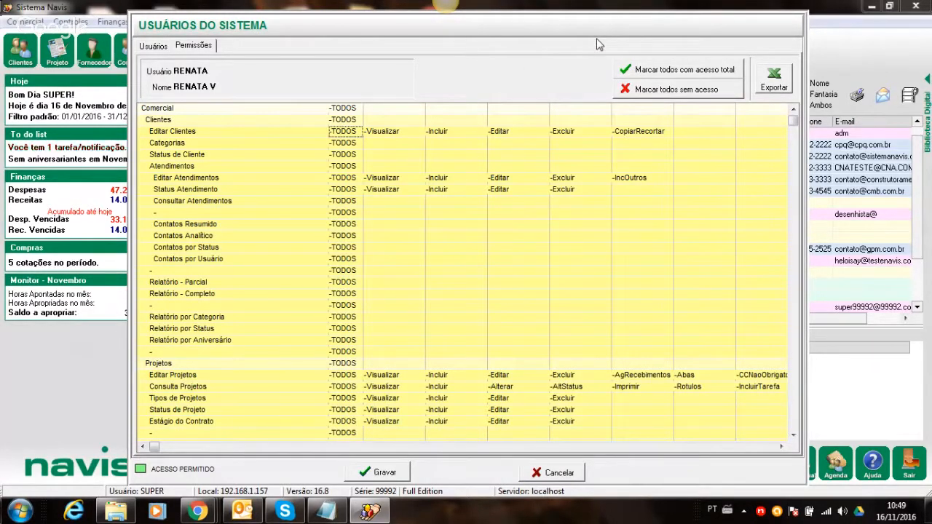
left_click(654, 70)
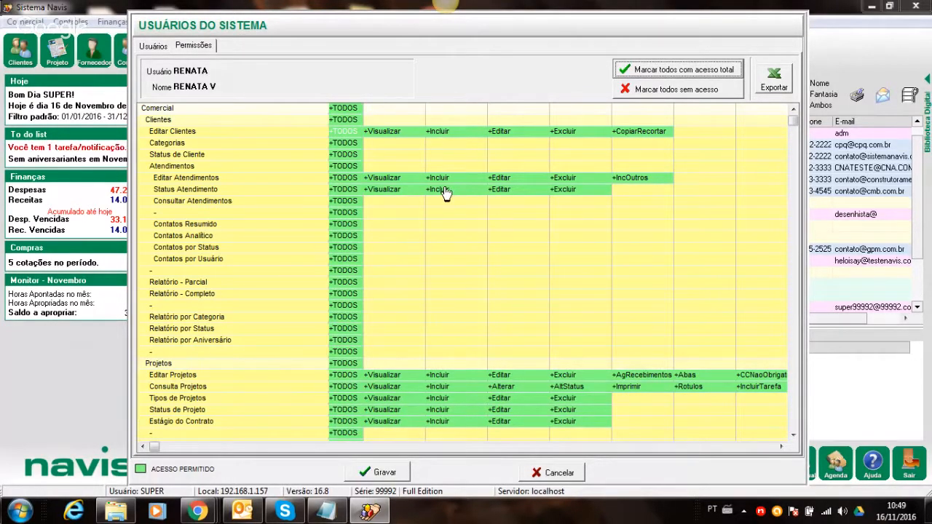
- Save the full-access permissions with Gravar and return to the Usuários list
left_click(377, 472)
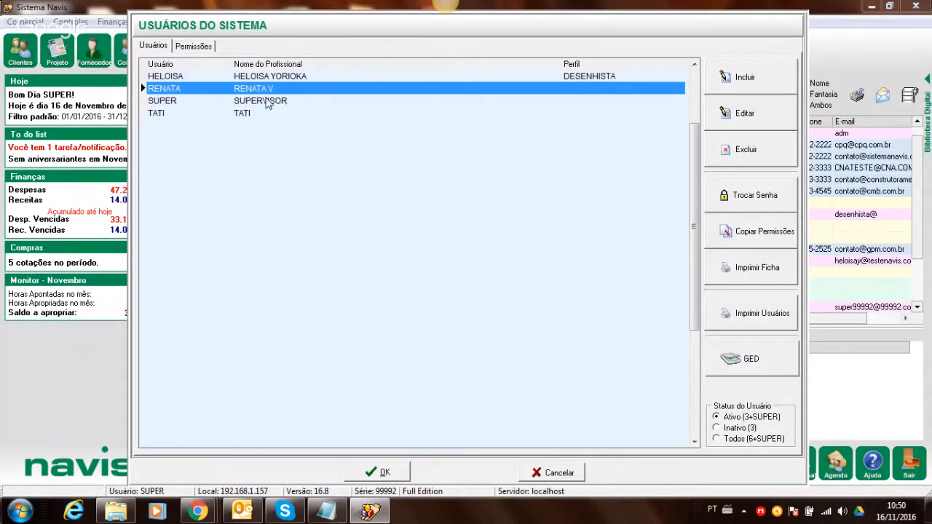
left_click(194, 46)
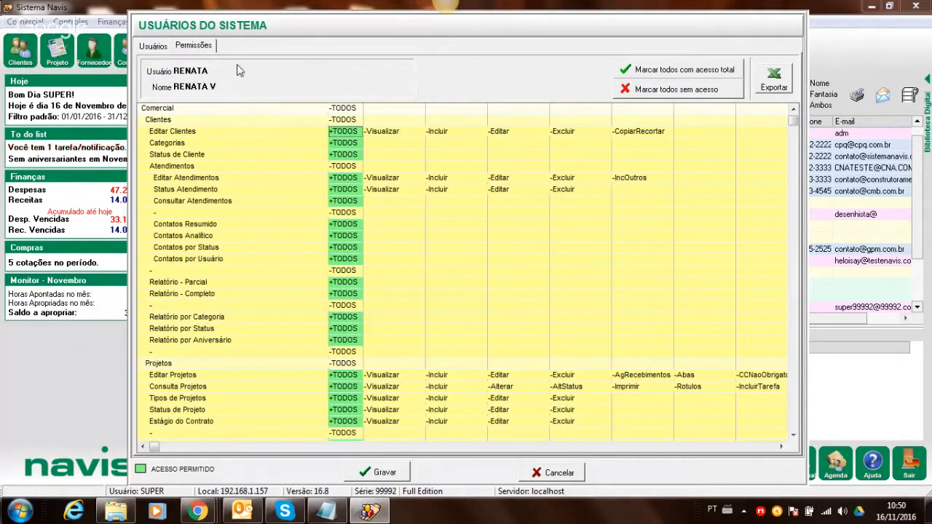
left_click(165, 47)
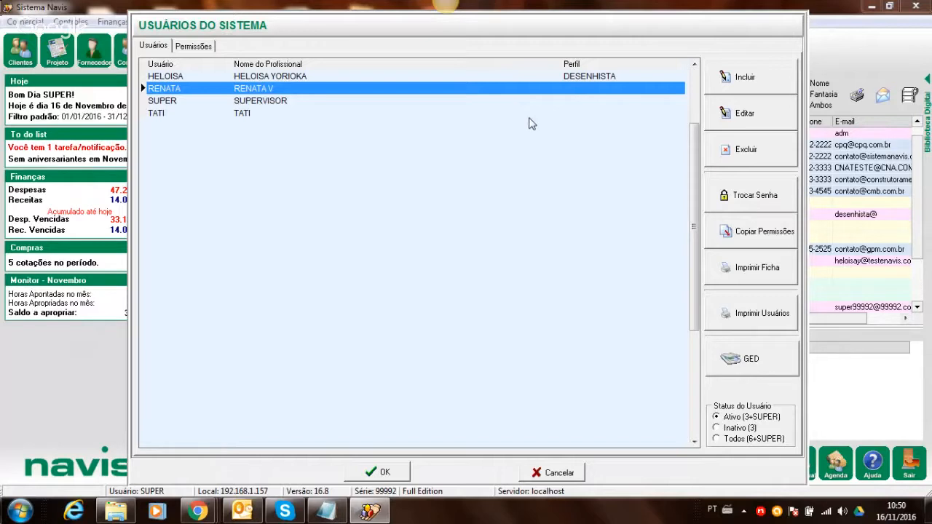
- Set and confirm a new password for the architect user via Trocar Senha
left_click(752, 207)
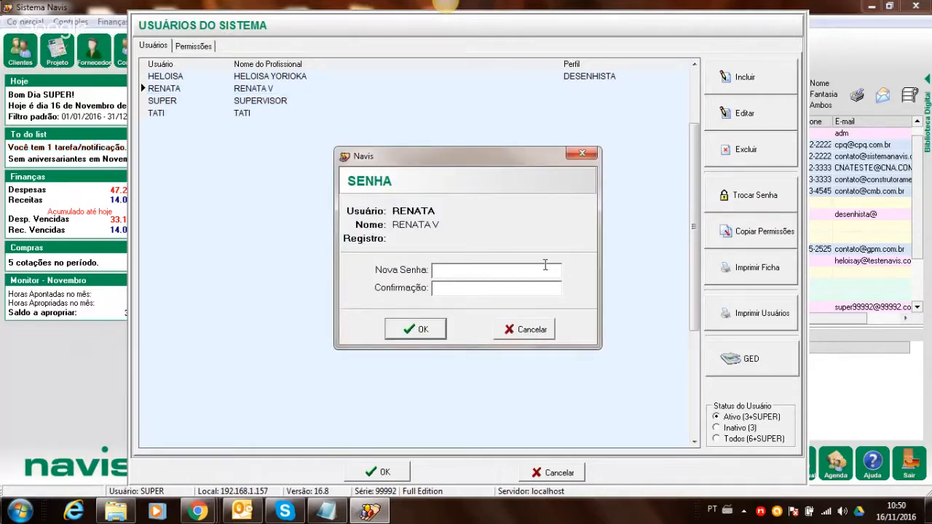
type("*****")
left_click(525, 290)
type("*****")
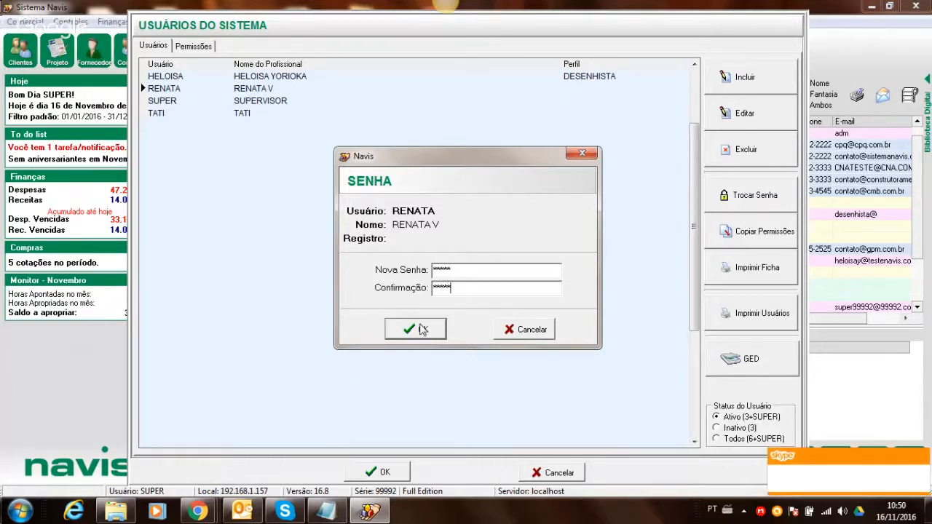
left_click(420, 330)
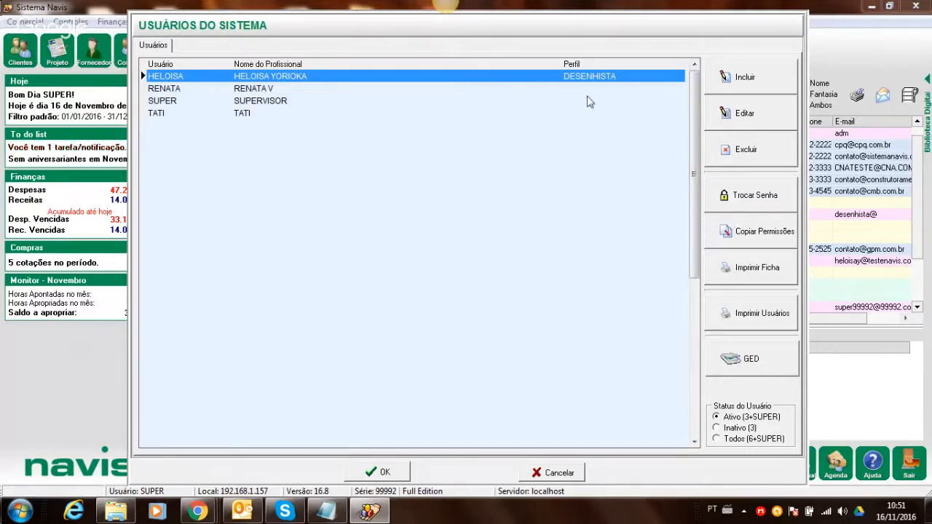
- Set Tipo das Permissões to 'Particular para o usuário', save, and close Usuários do Sistema
left_click(534, 91)
double_click(535, 97)
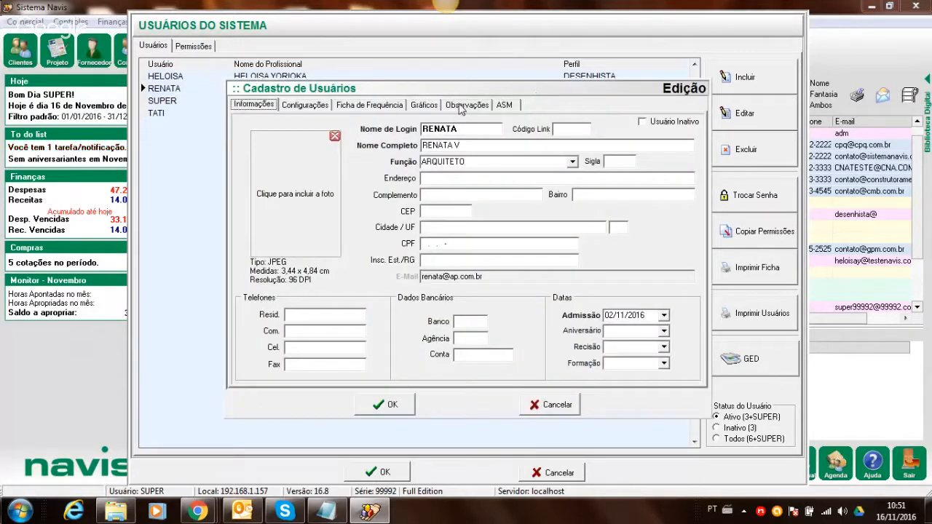
left_click(321, 107)
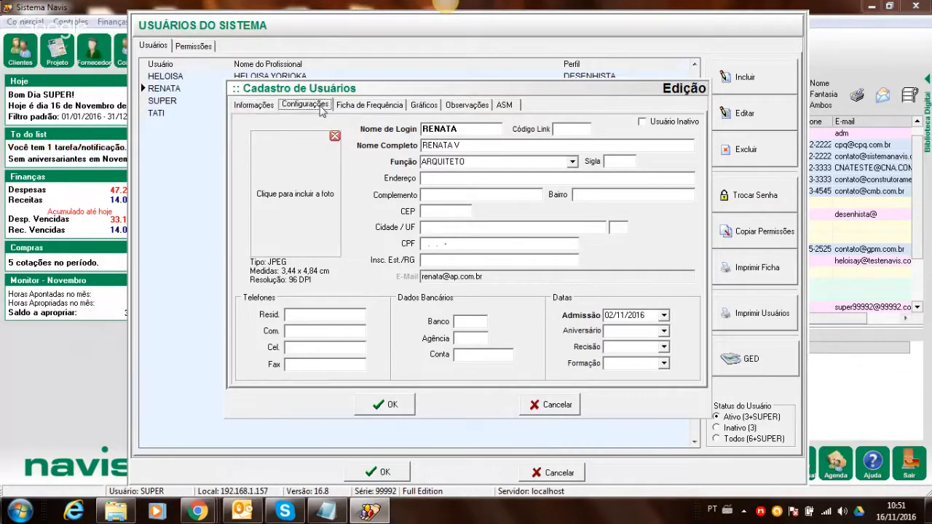
left_click(575, 157)
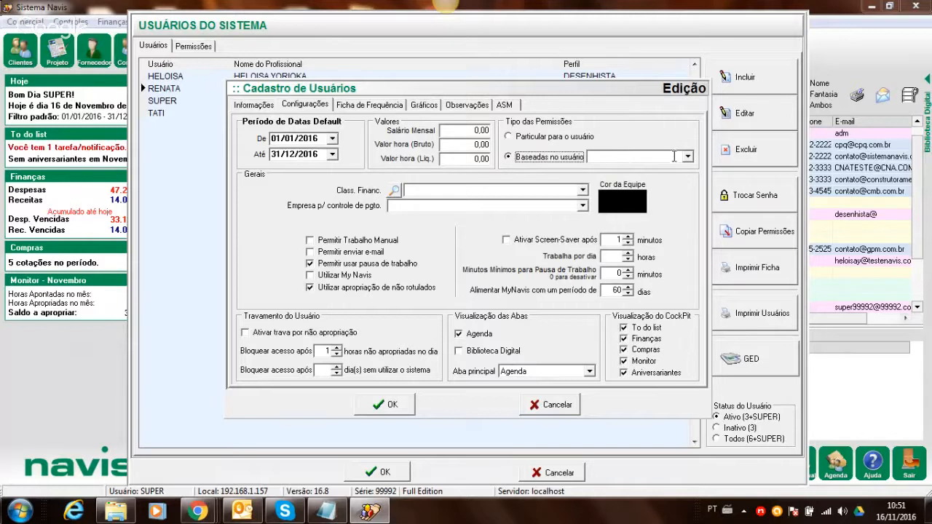
left_click(687, 157)
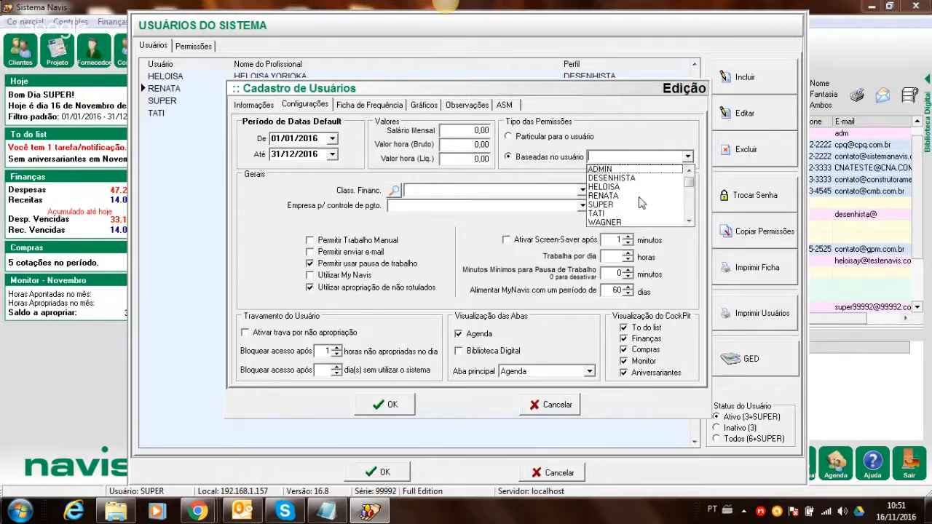
left_click(551, 136)
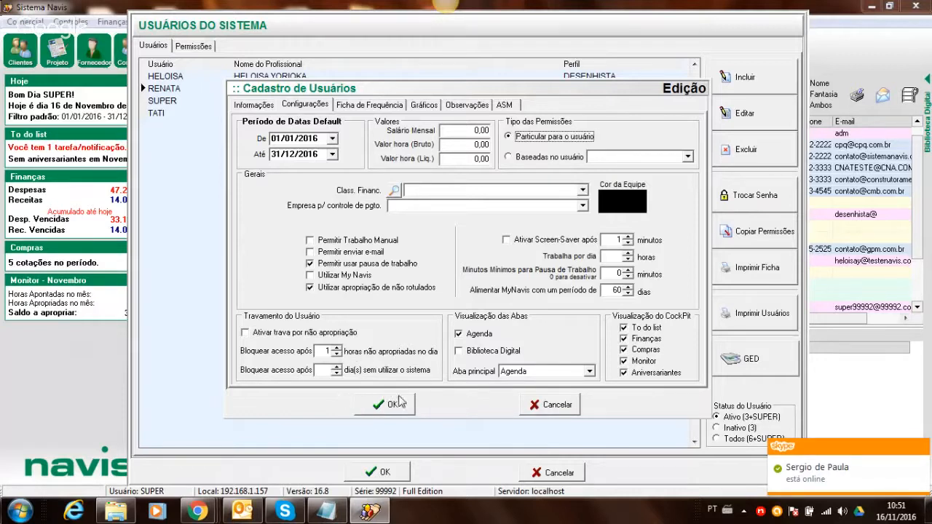
left_click(391, 404)
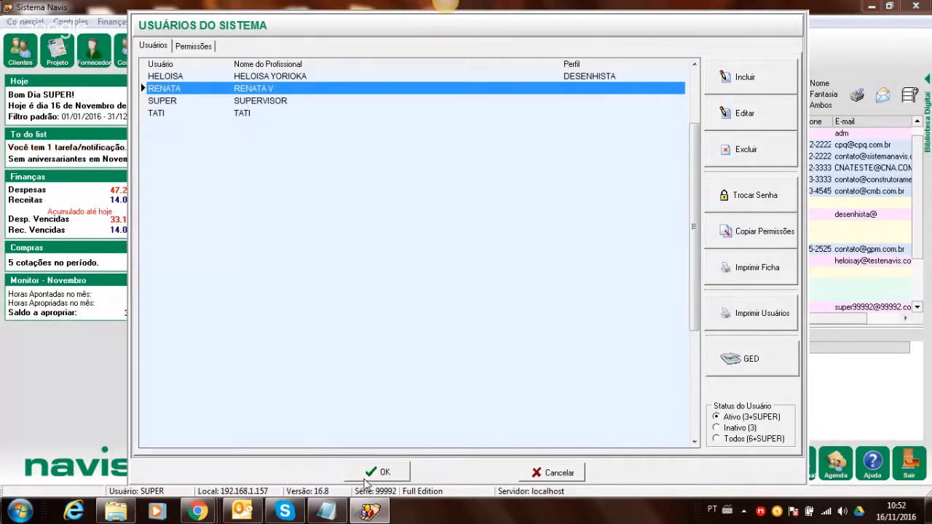
left_click(368, 477)
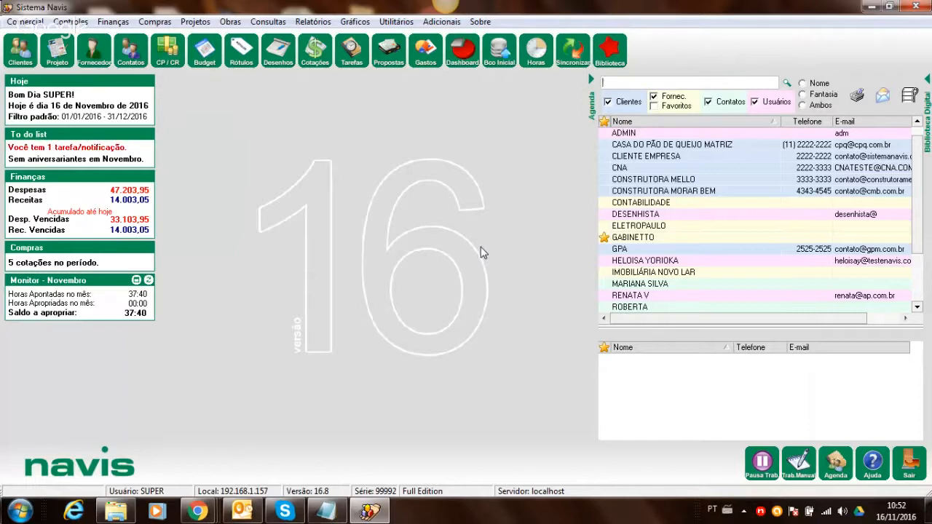
left_click(455, 22)
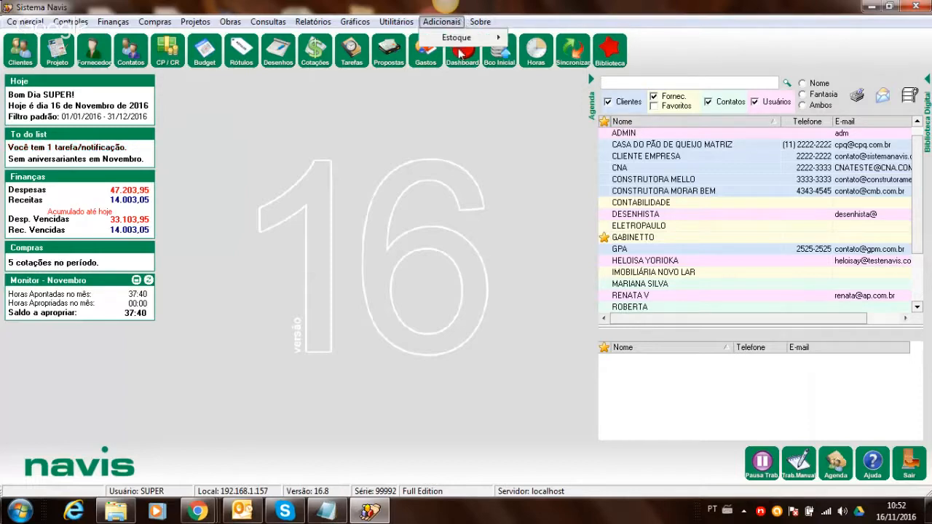
mouse_move(396, 22)
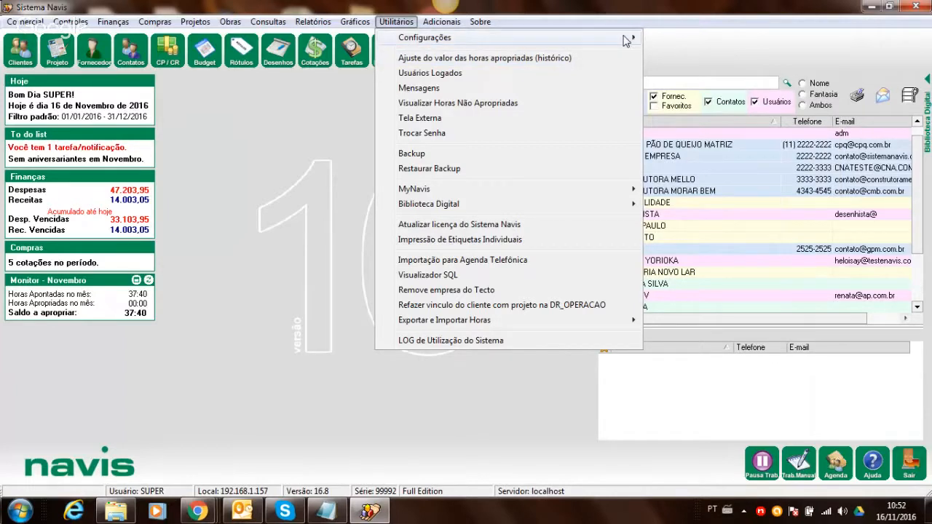
mouse_move(625, 41)
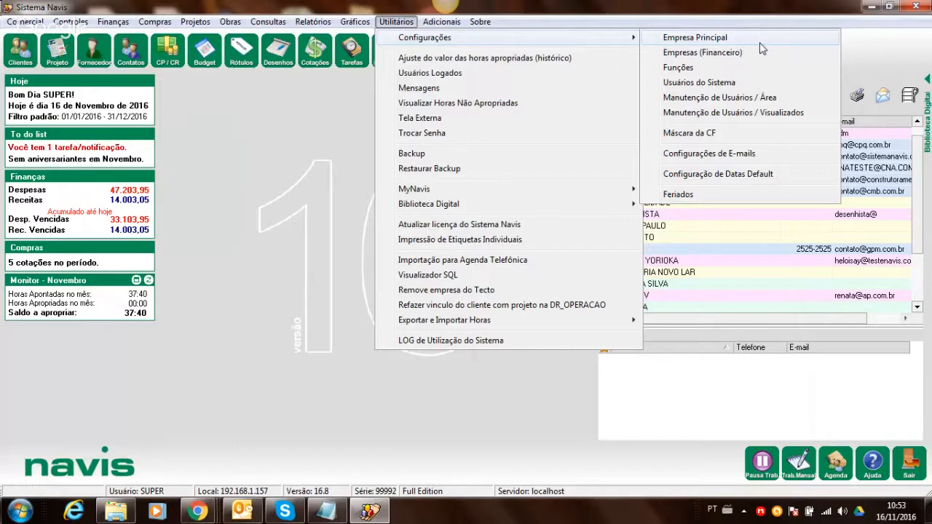
left_click(545, 4)
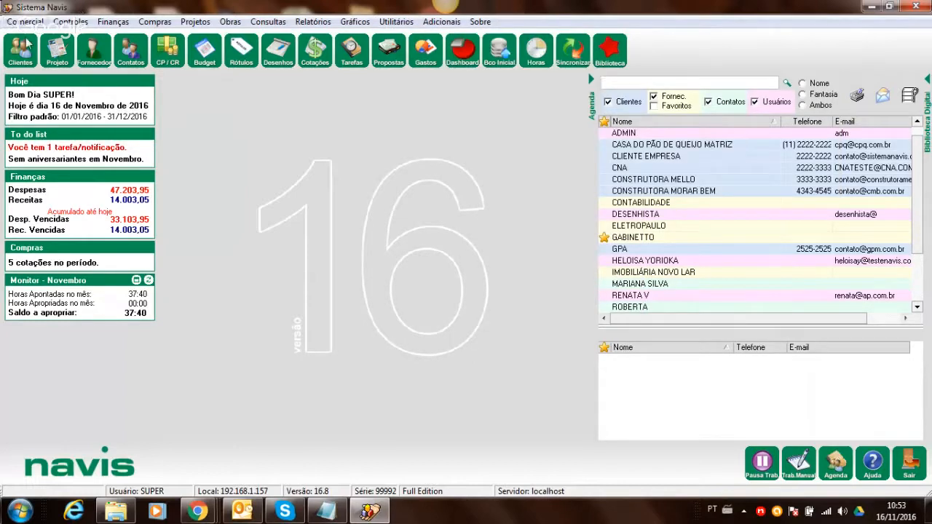
left_click(28, 23)
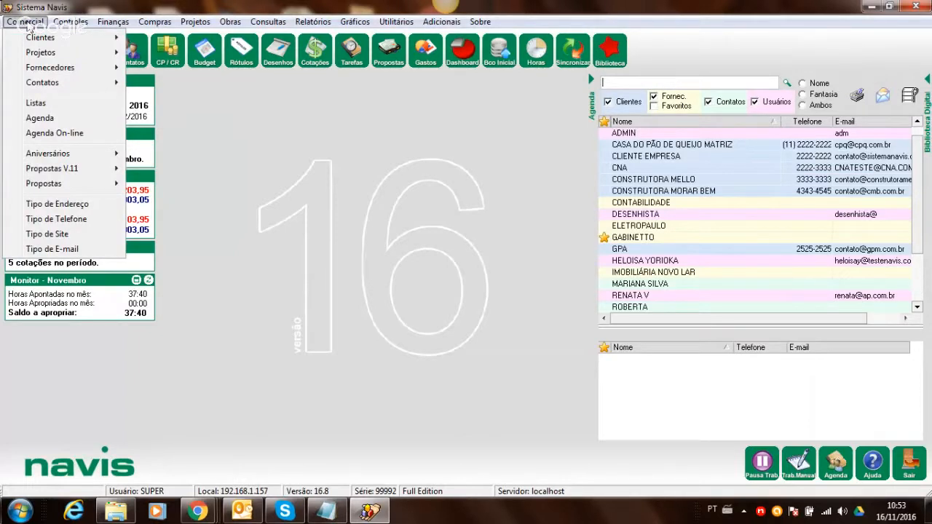
left_click(105, 6)
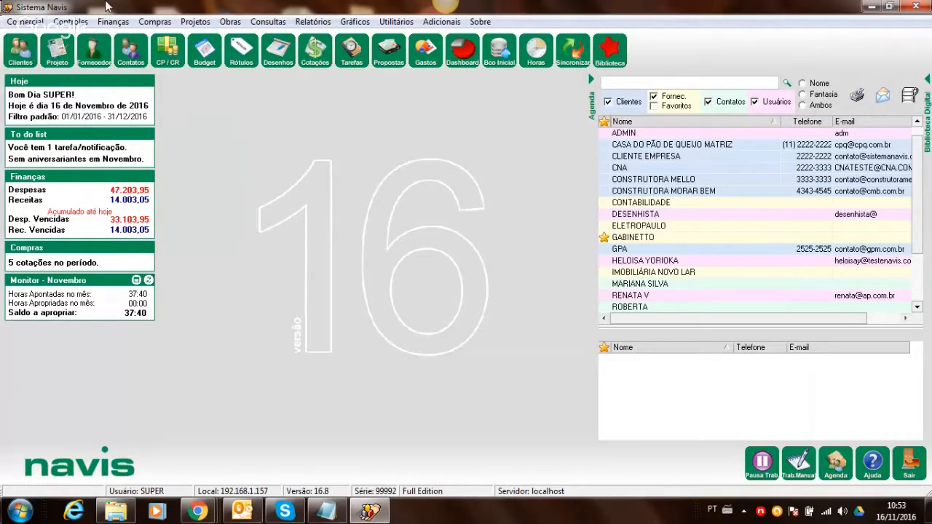
left_click(25, 23)
mouse_move(32, 39)
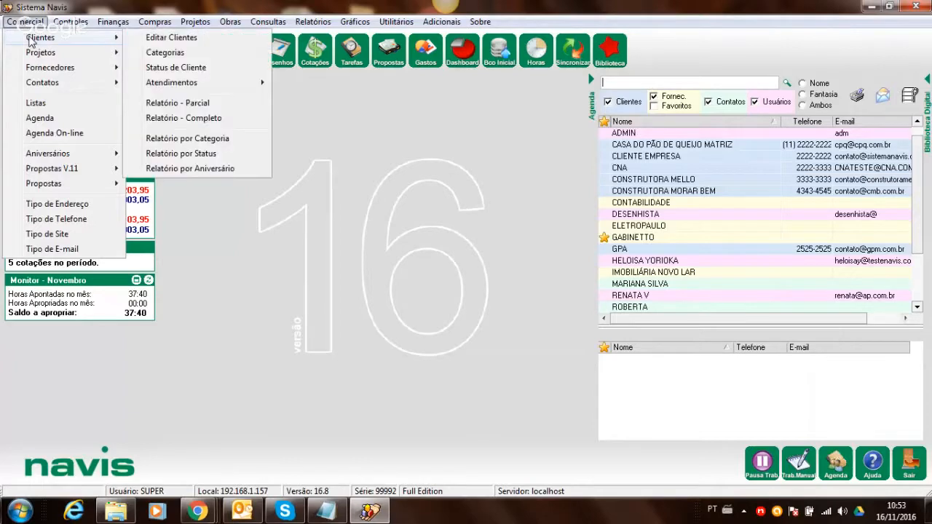
left_click(150, 42)
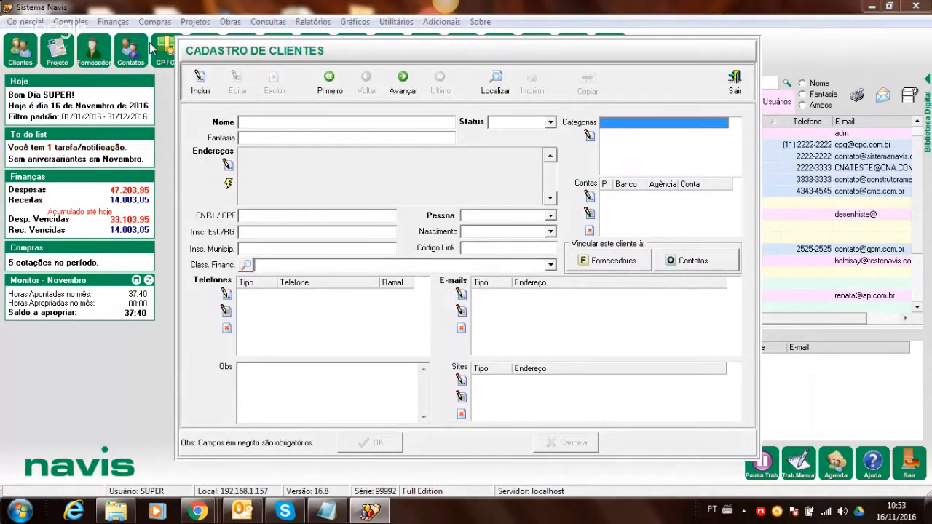
left_click(737, 80)
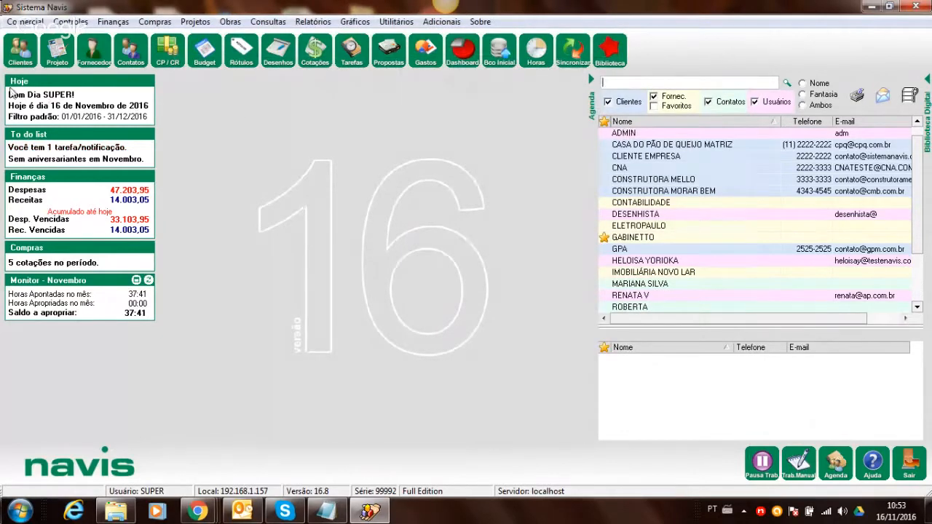
left_click(21, 48)
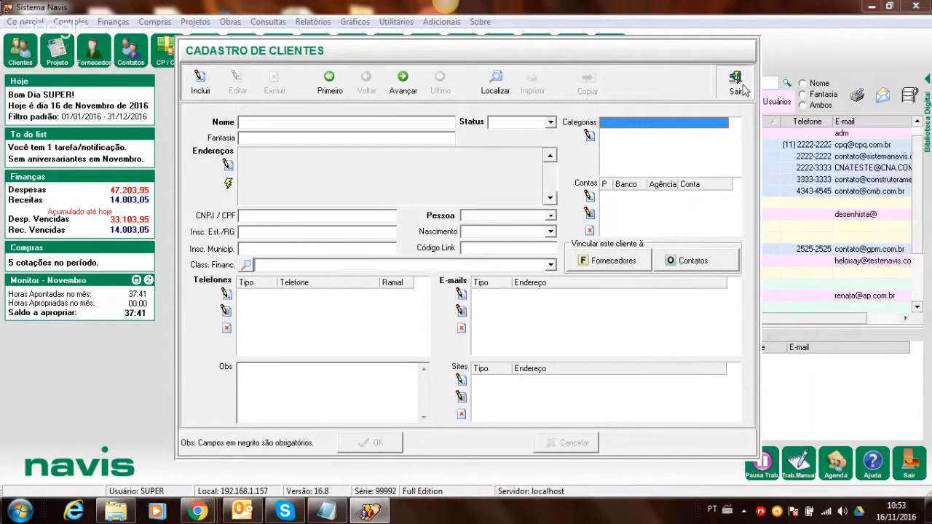
left_click(735, 80)
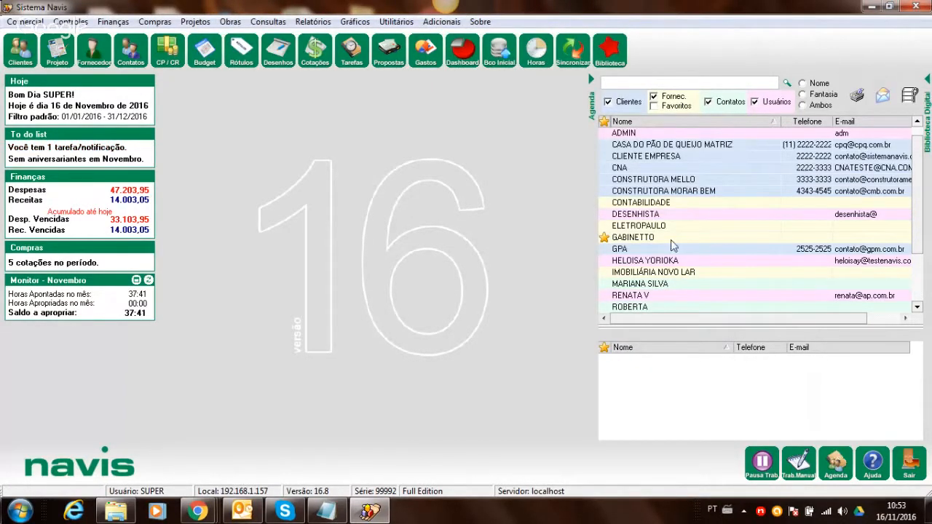
double_click(662, 146)
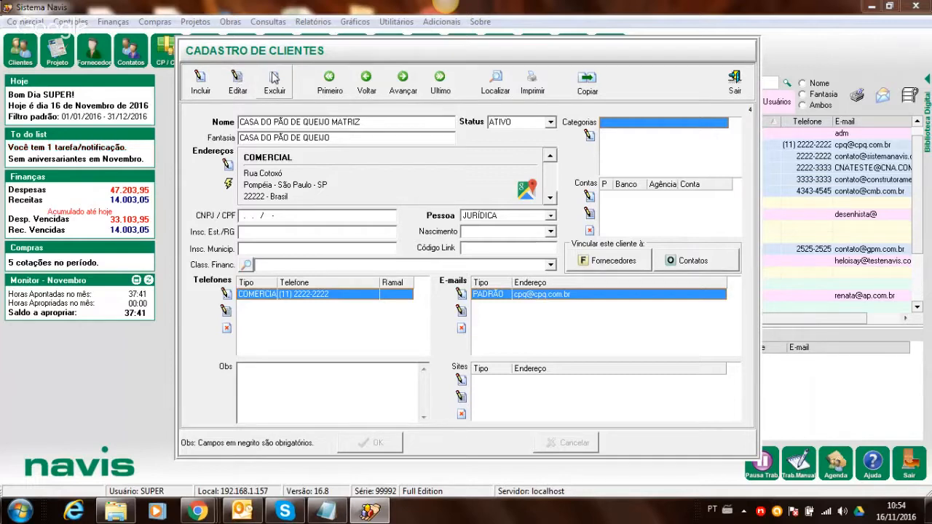
- Check the Localizar client search twice, then begin an empty new client record
left_click(497, 82)
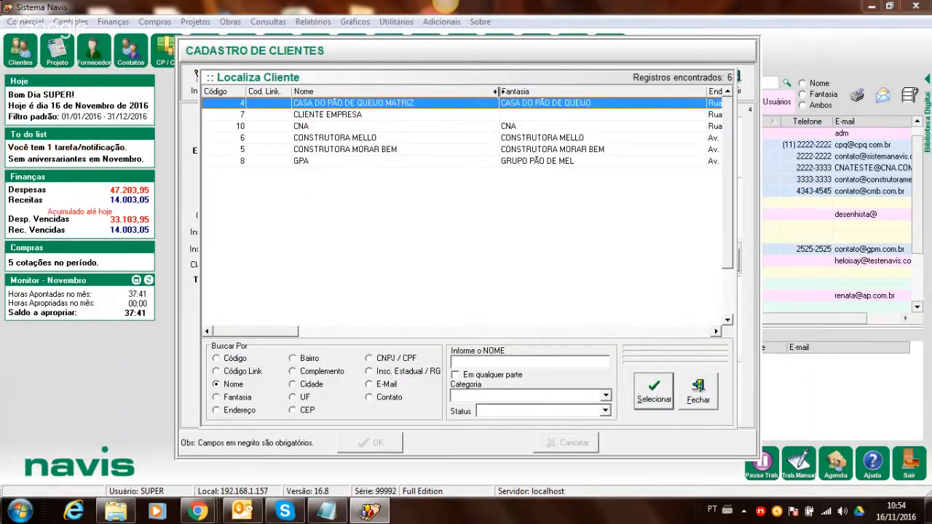
left_click(700, 388)
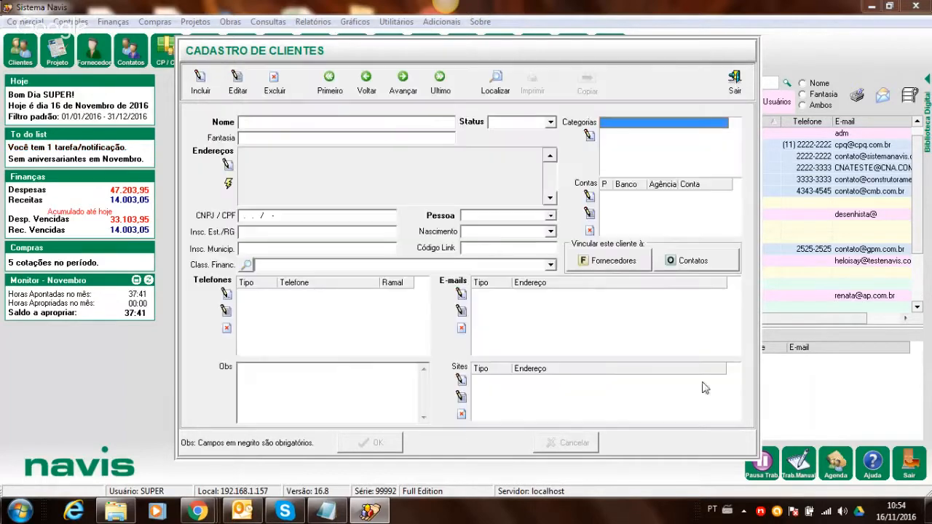
left_click(491, 77)
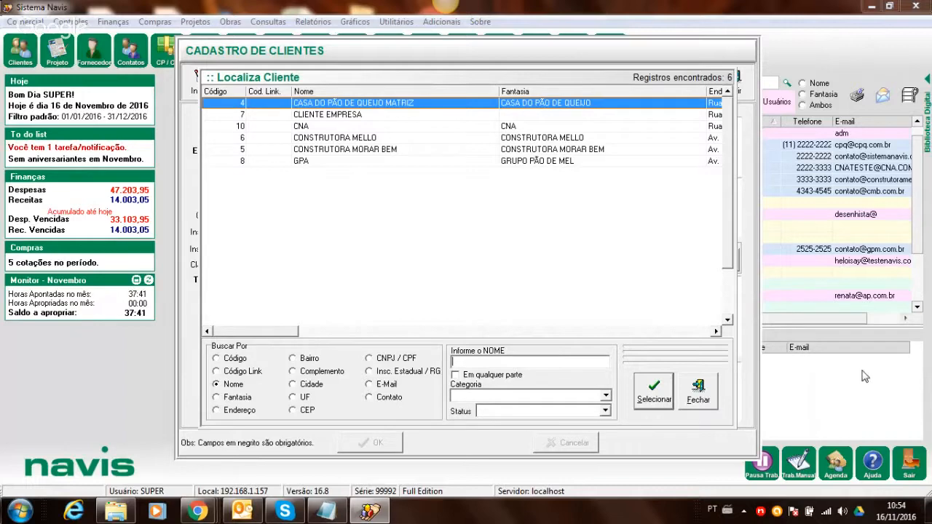
left_click(698, 391)
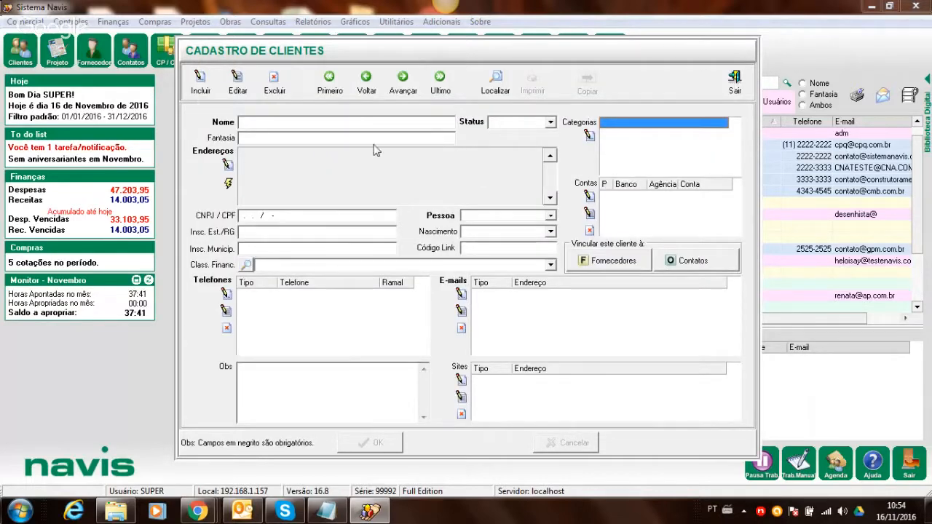
left_click(204, 84)
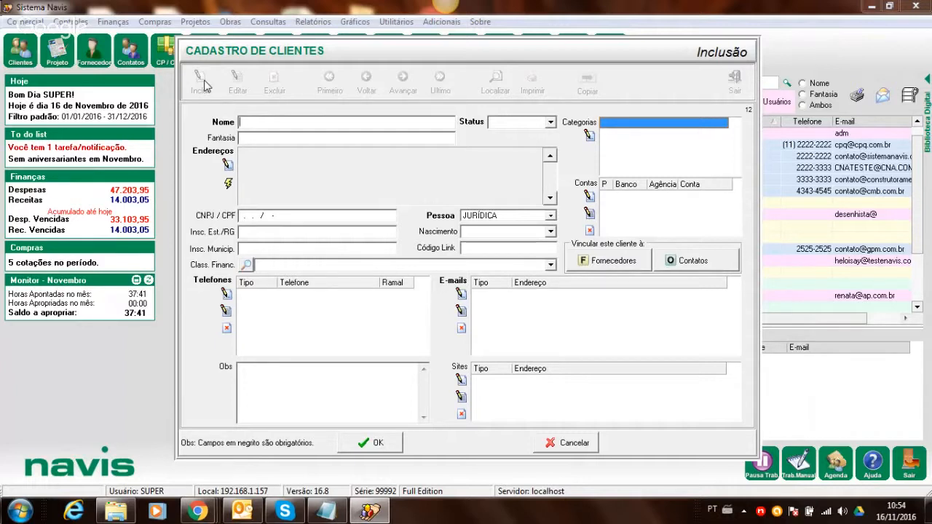
- Enter CONSTRUTORA MILENIUM as the client name and choose status ATIVO
type("CONSTRUTORA MI")
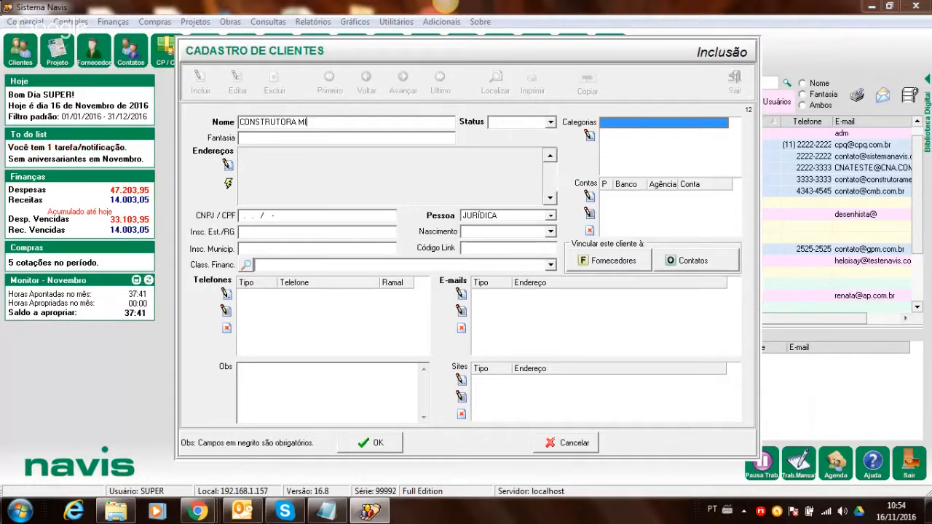
type("LENIUM")
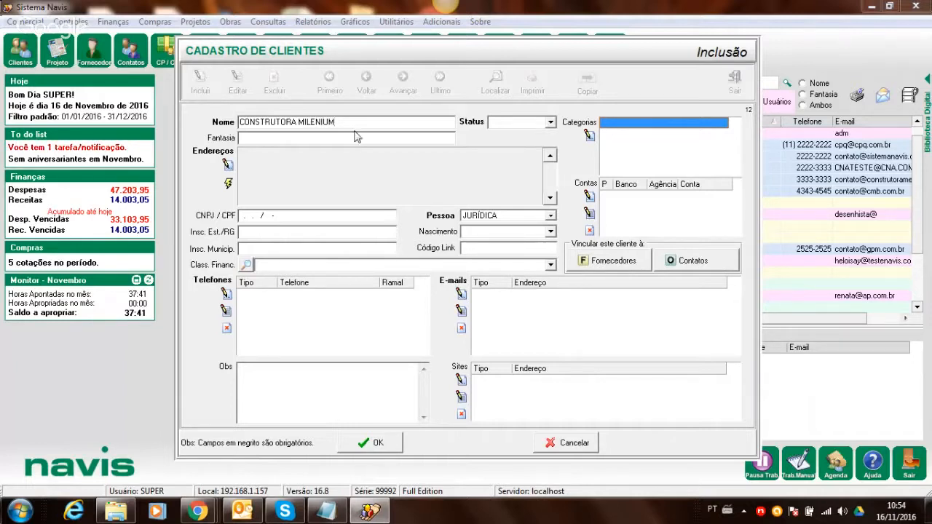
left_click(551, 122)
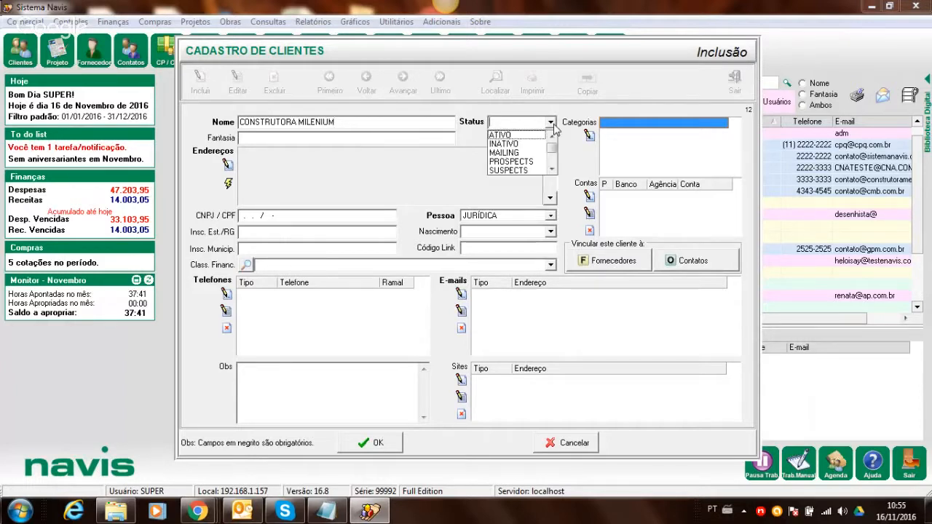
left_click(519, 135)
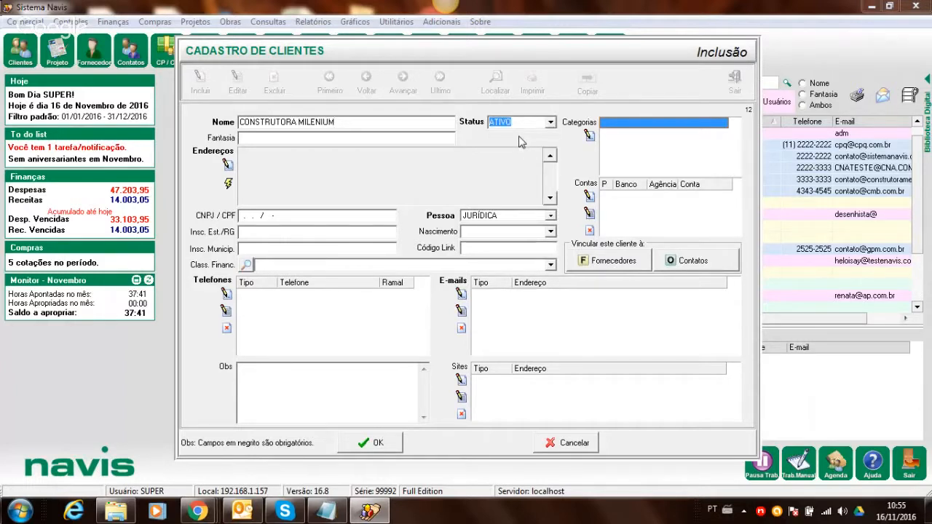
left_click(223, 165)
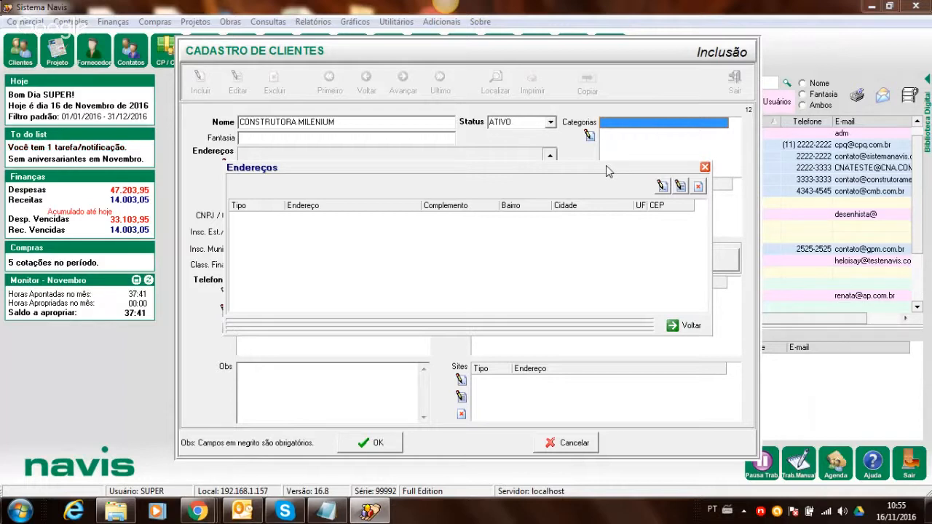
left_click(663, 187)
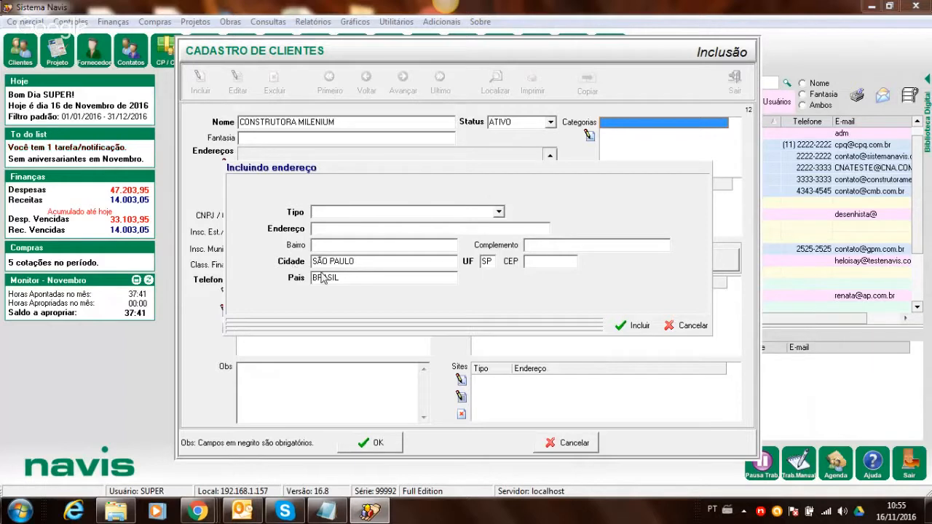
left_click(684, 326)
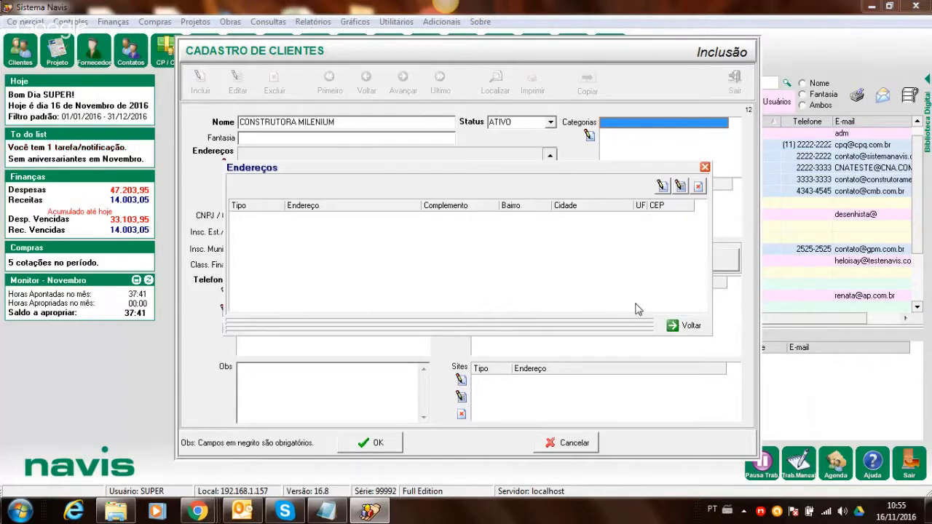
left_click(686, 326)
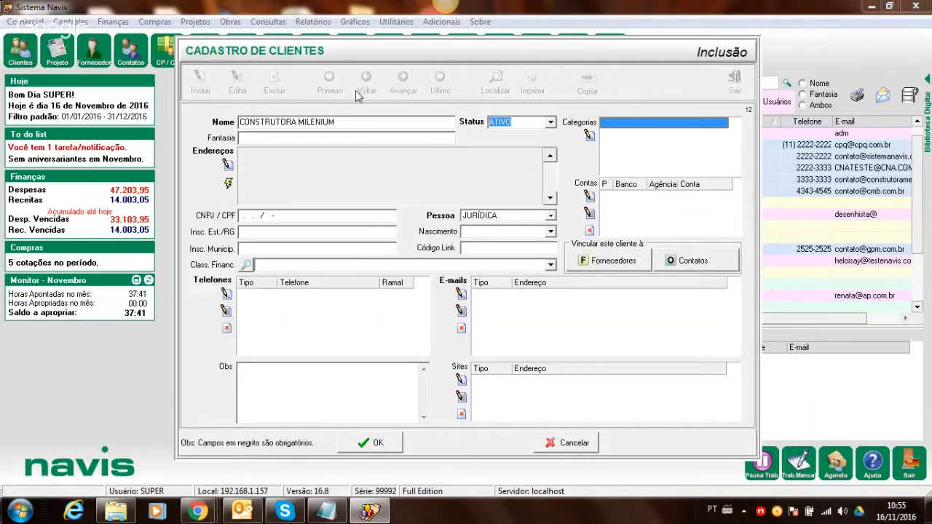
left_click(226, 165)
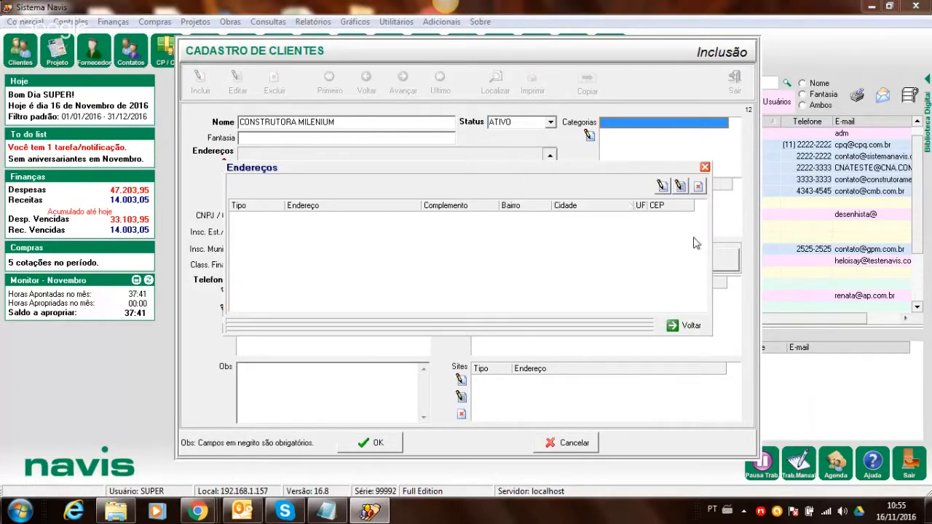
left_click(684, 327)
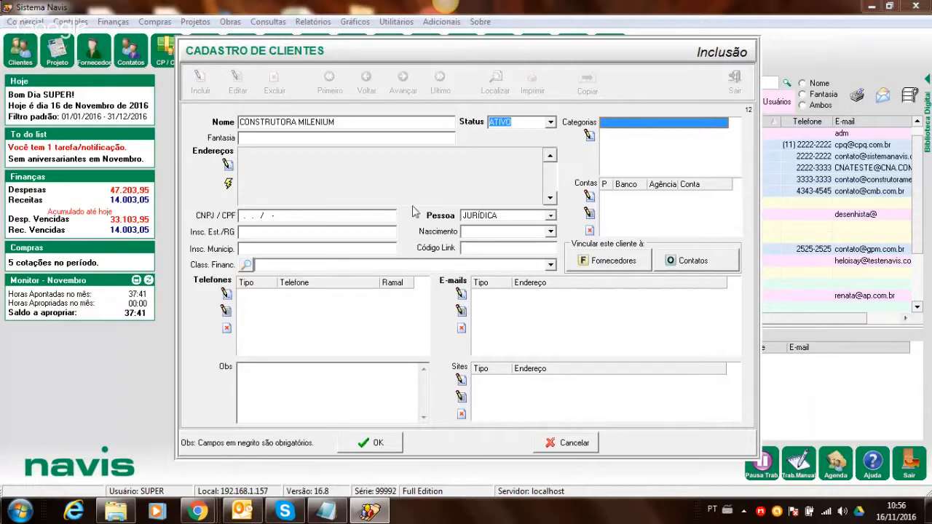
left_click(228, 184)
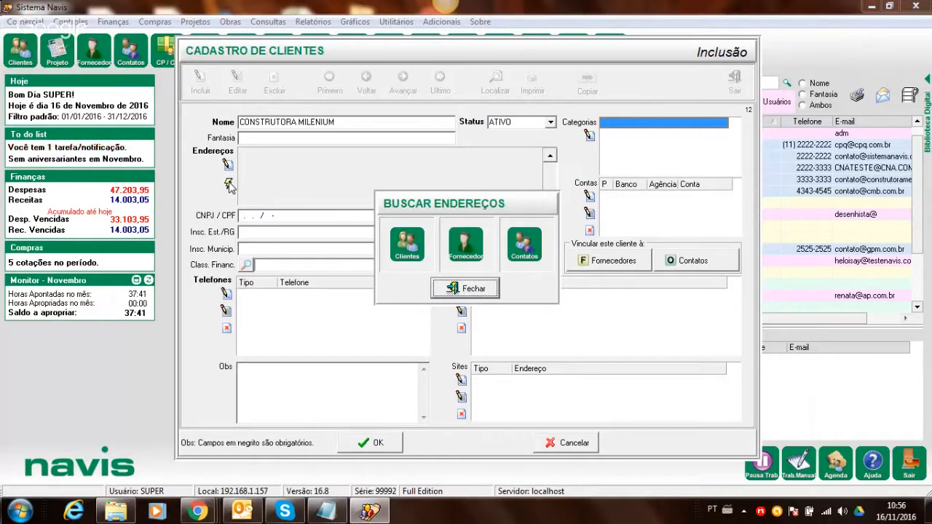
left_click(466, 244)
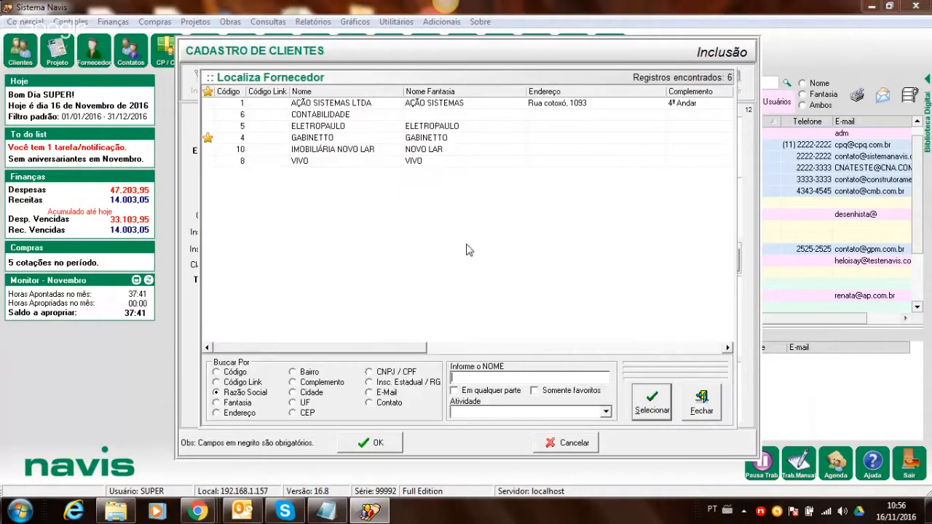
double_click(325, 115)
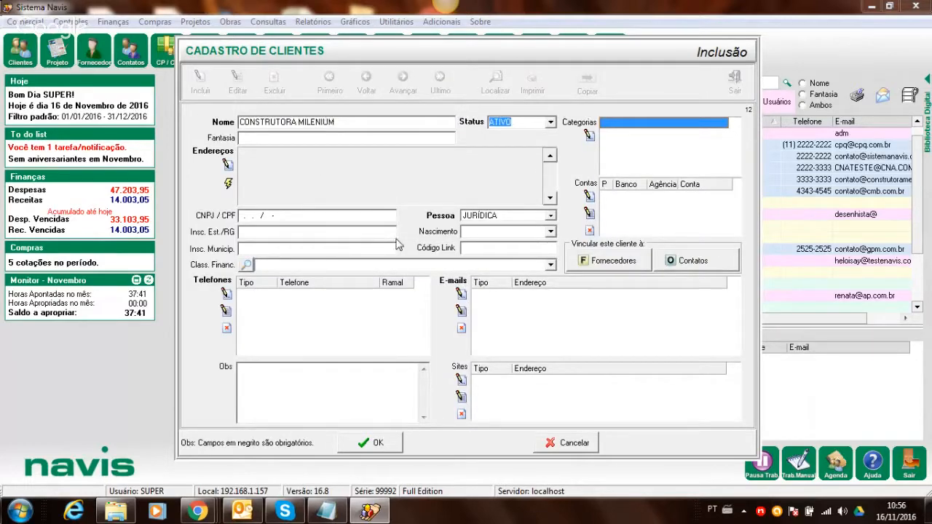
left_click(227, 183)
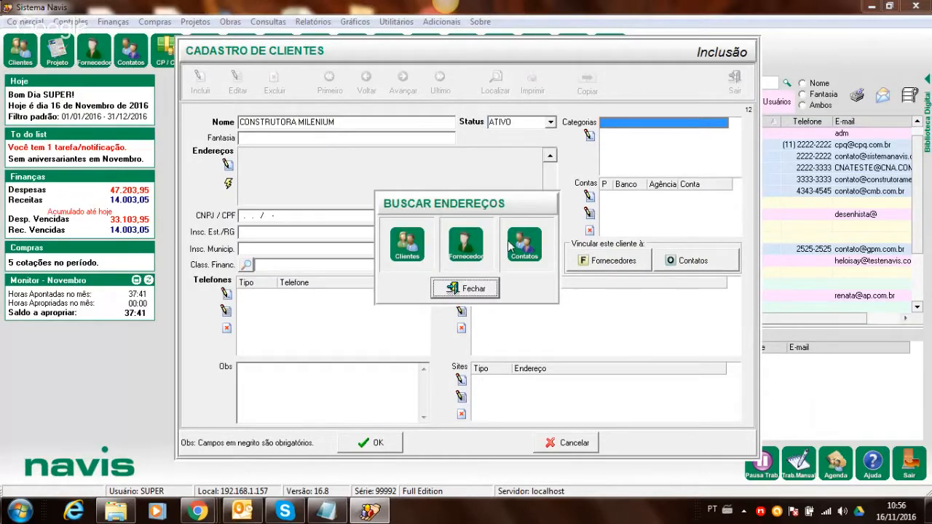
left_click(407, 251)
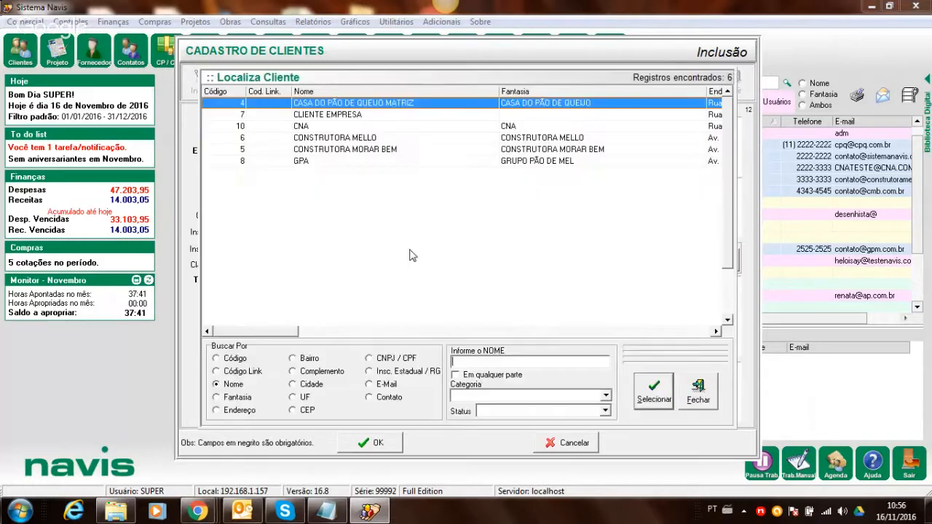
double_click(304, 127)
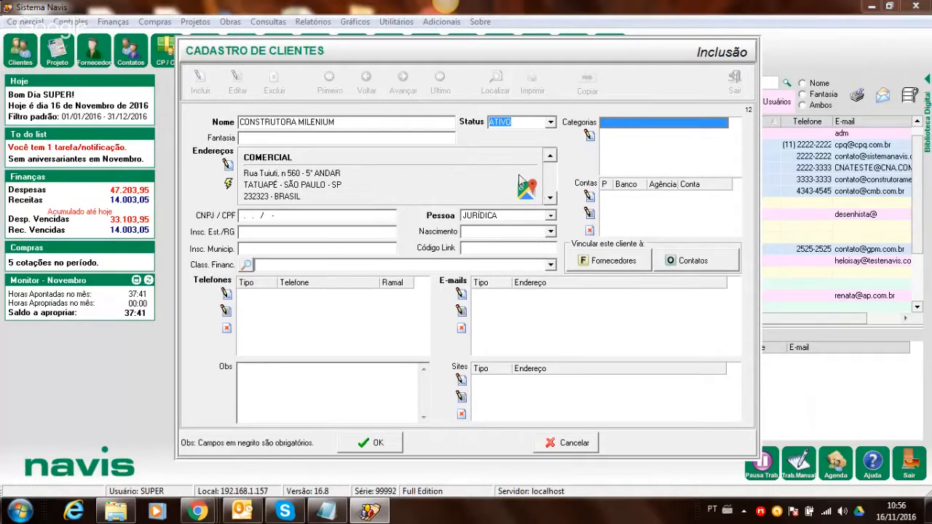
left_click(225, 165)
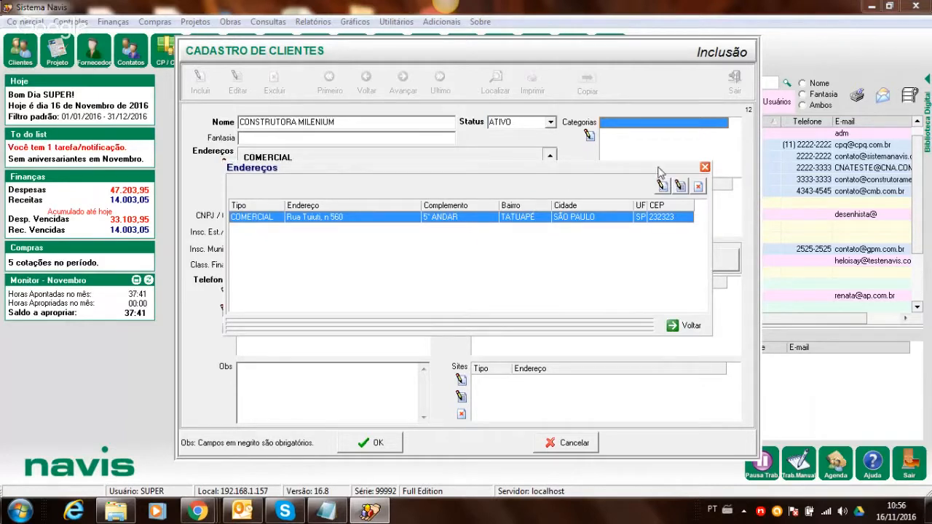
left_click(677, 187)
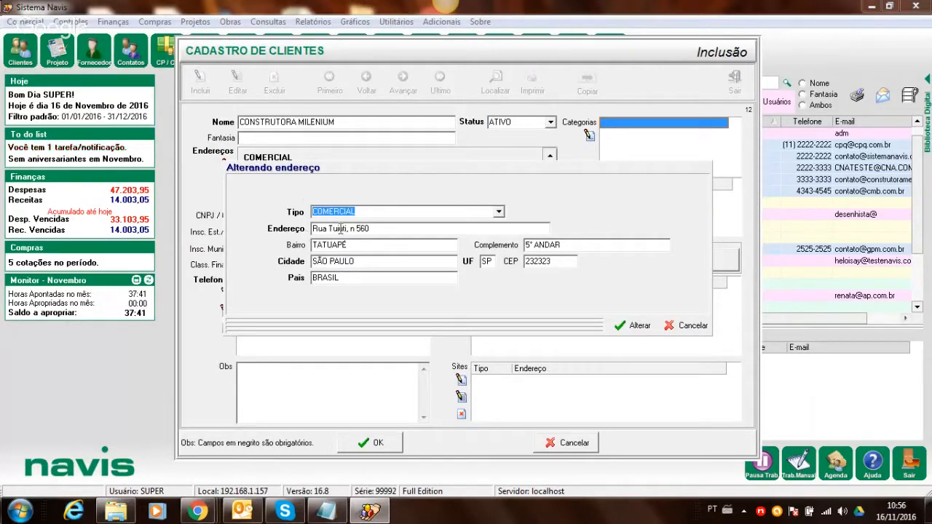
double_click(379, 229)
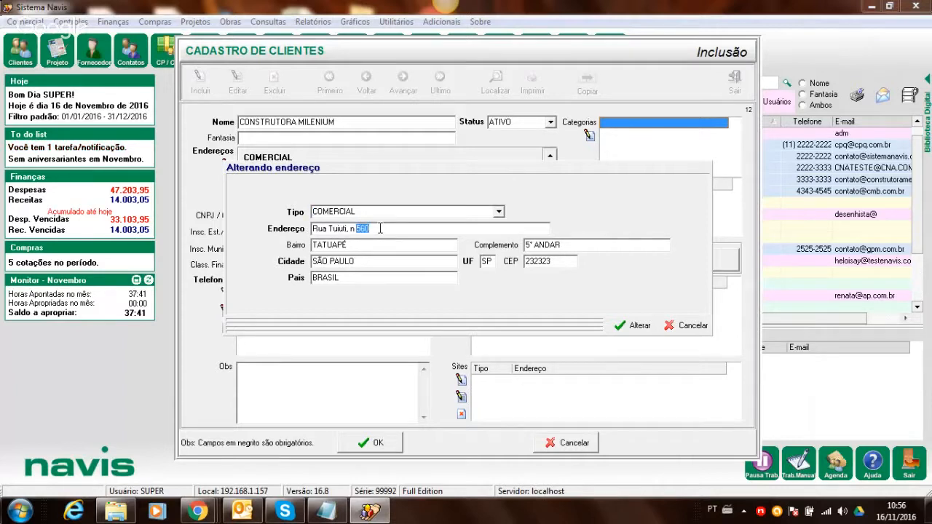
left_click_drag(373, 228, 313, 227)
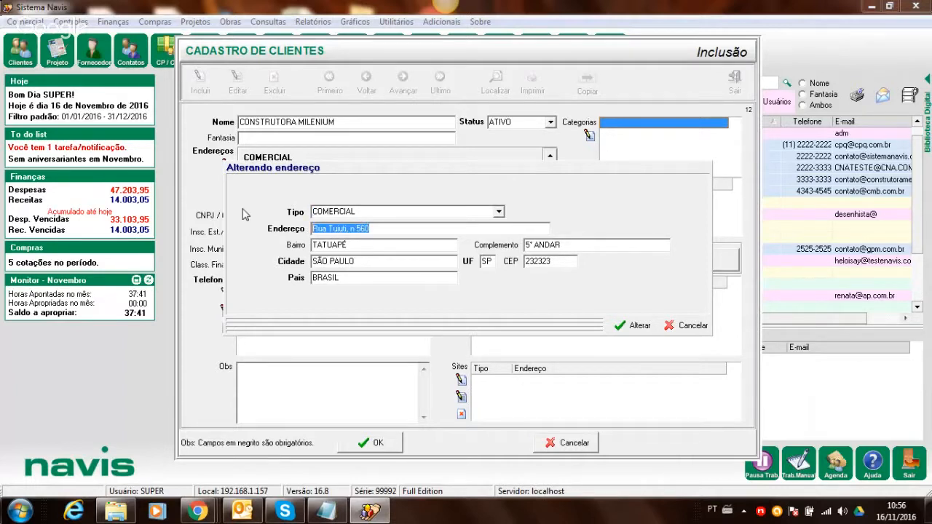
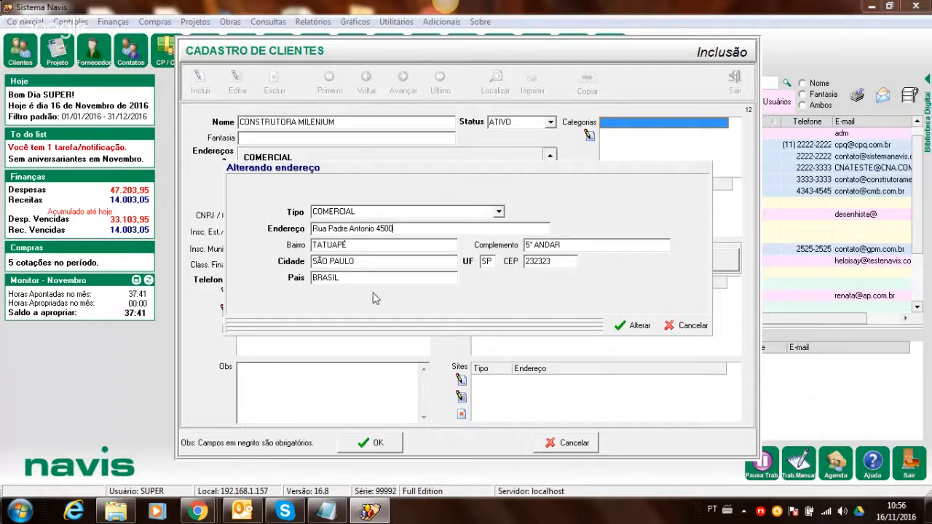
- Replace the CEP with 3232323, clear the 5° ANDAR complement, and save the address
double_click(539, 260)
type("3232323")
left_click_drag(561, 243, 455, 242)
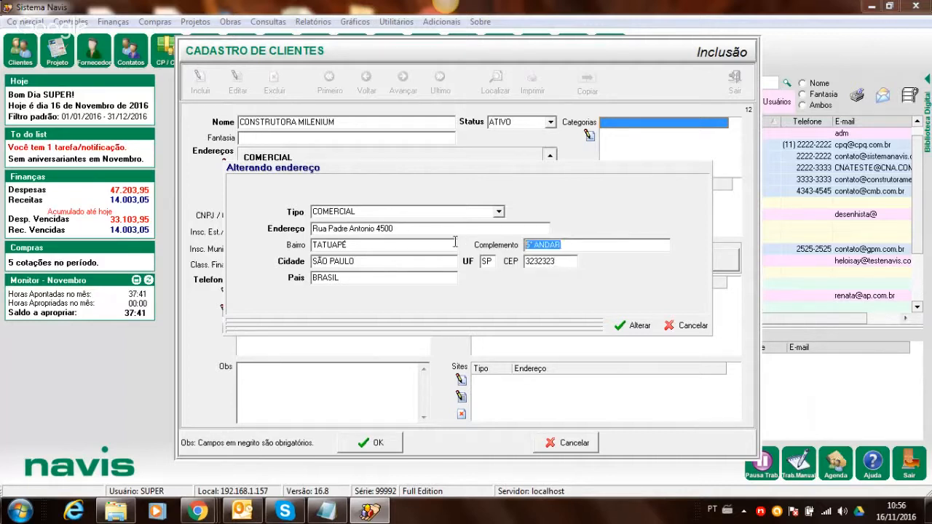
key("BackSpace")
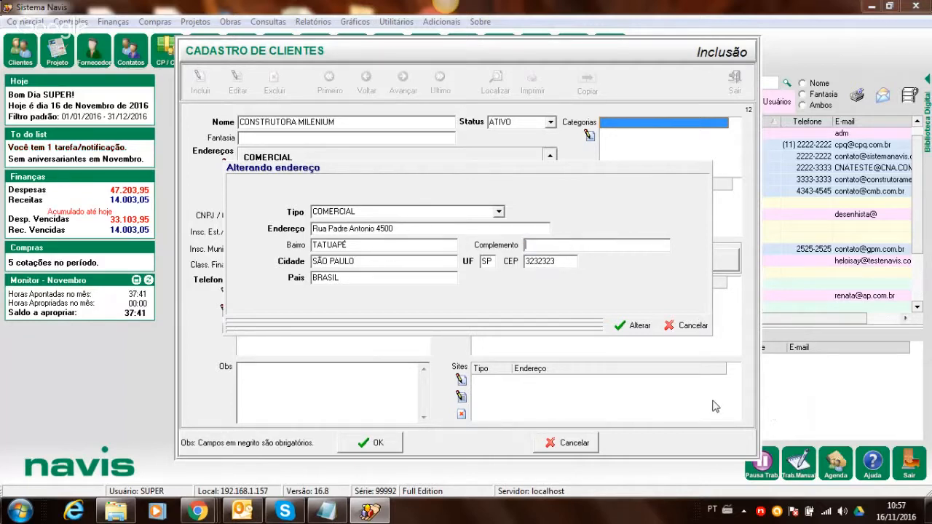
left_click(642, 326)
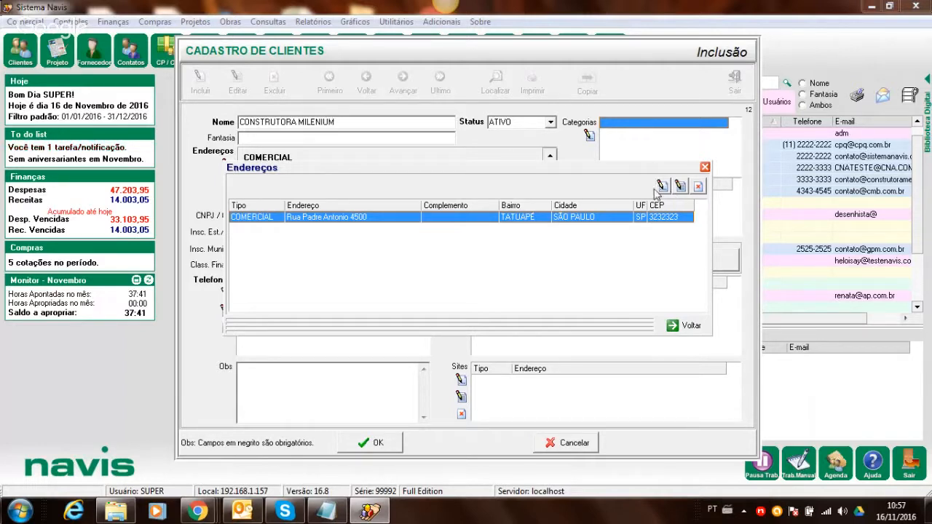
- Abandon an empty second COMERCIAL address after its warning and close the address list
left_click(661, 187)
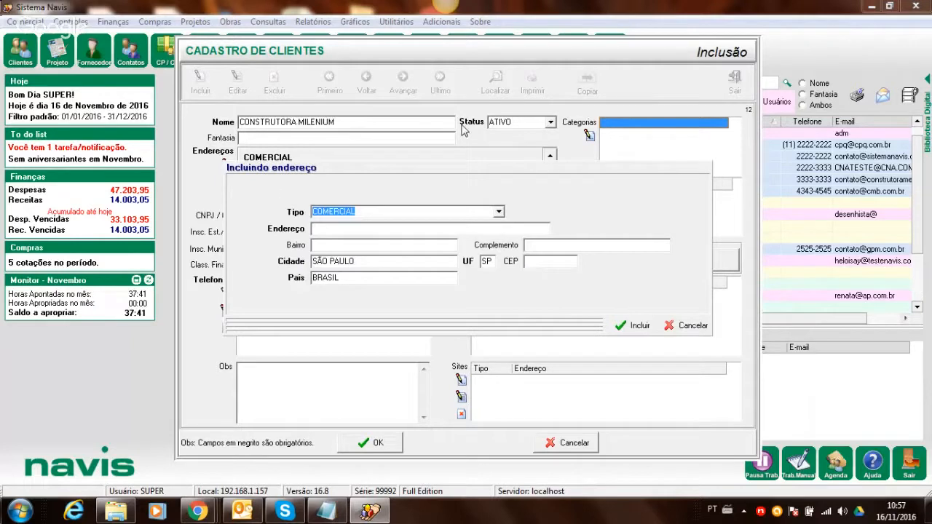
left_click(498, 212)
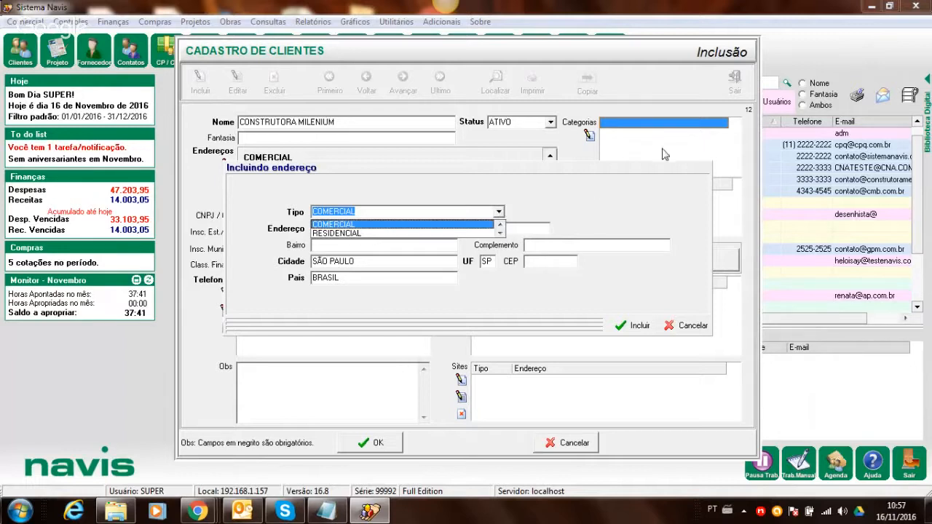
left_click(626, 214)
left_click(654, 327)
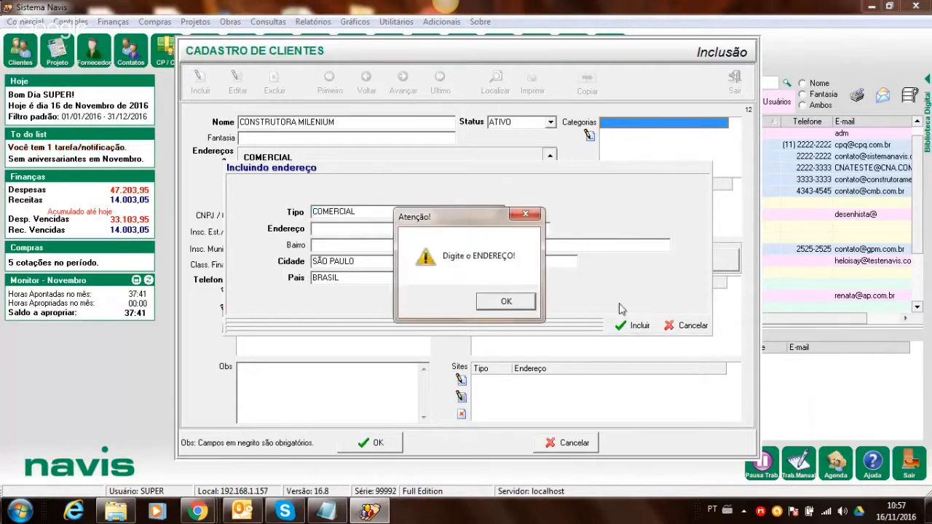
left_click(507, 302)
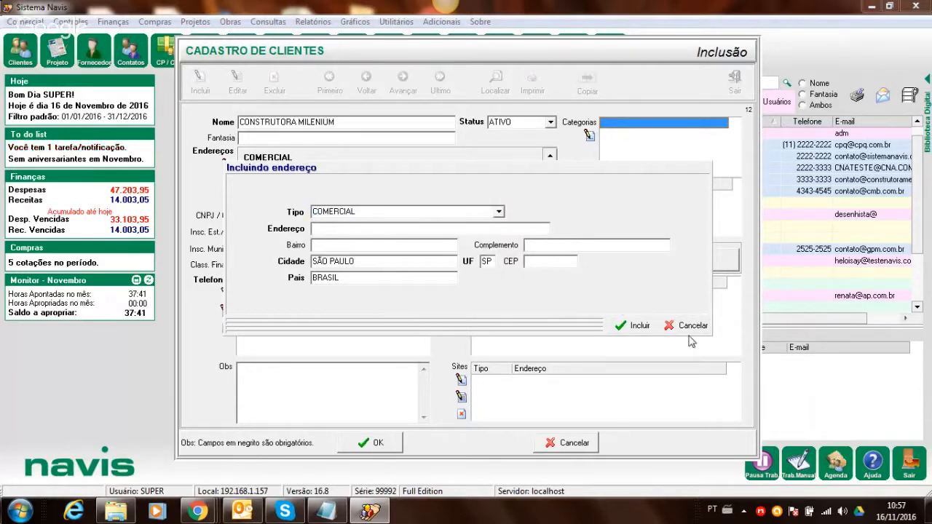
left_click(690, 328)
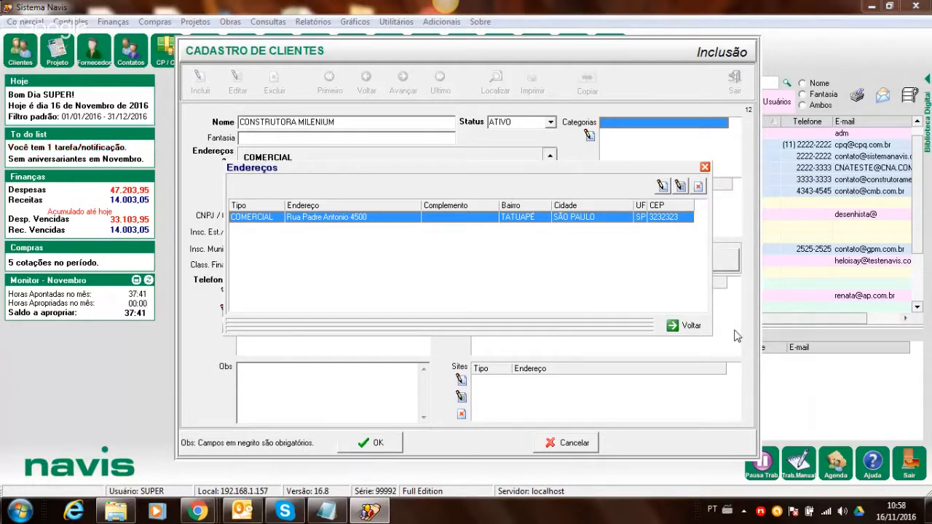
left_click(690, 327)
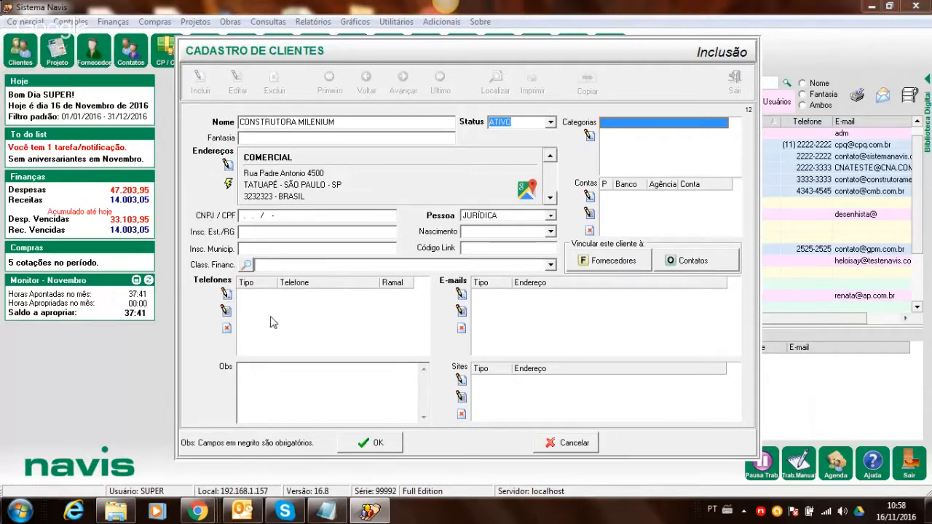
- Add the client's COMERCIAL phone number, then cancel an extra phone entry
left_click(226, 293)
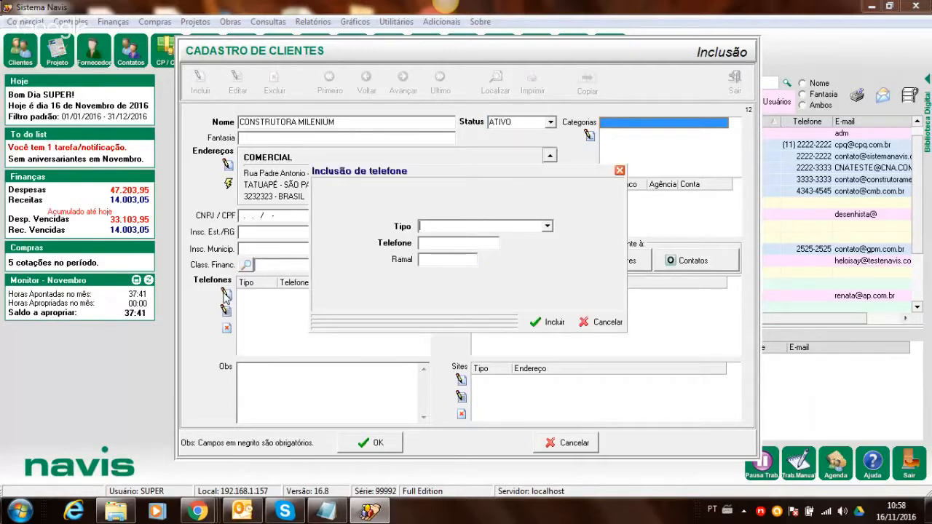
left_click(547, 226)
left_click(498, 248)
left_click(465, 244)
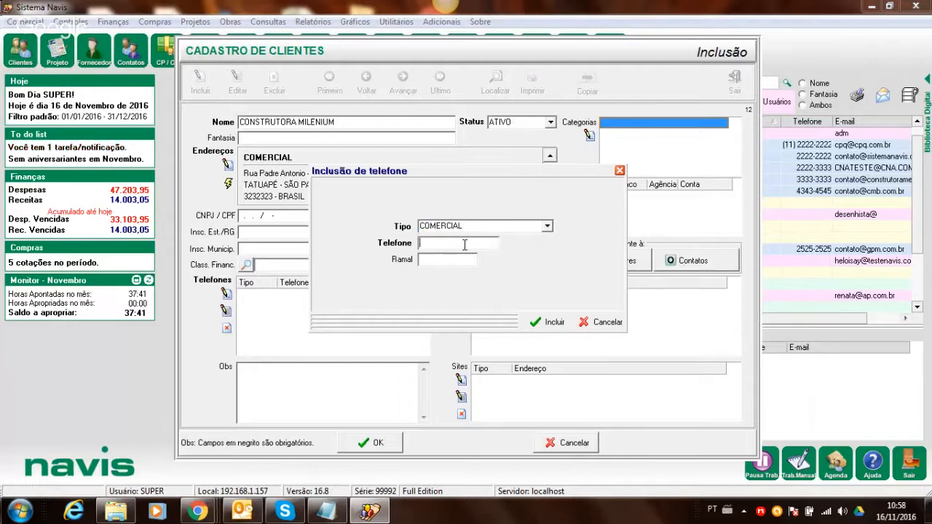
left_click(421, 243)
key("Delete")
type("4")
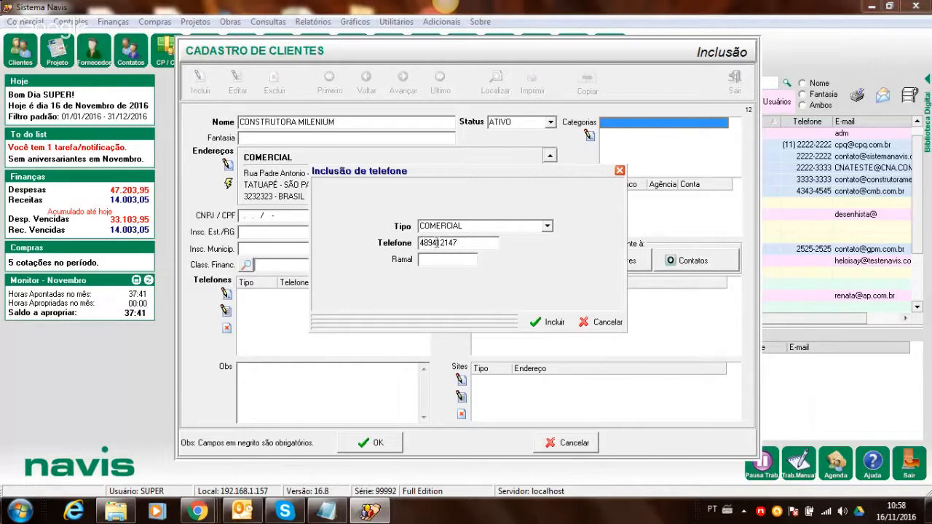
type("-")
left_click(528, 325)
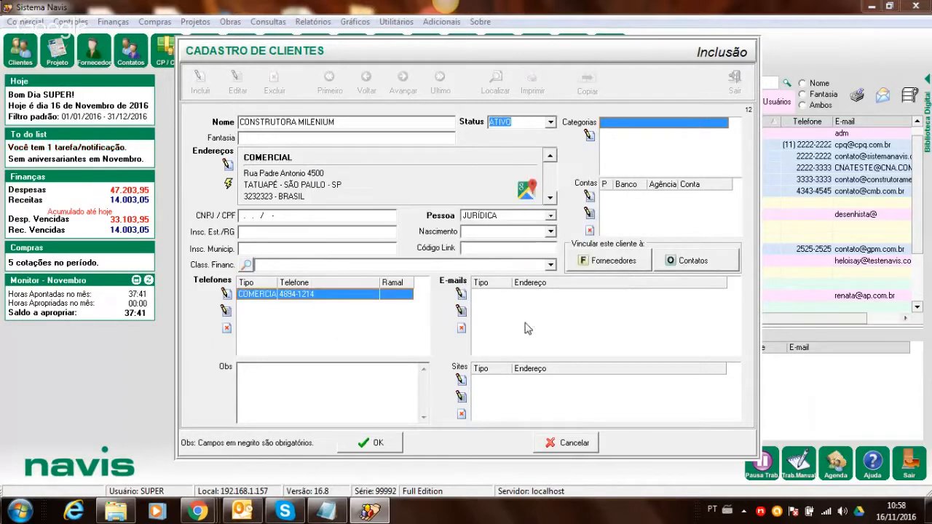
left_click(227, 294)
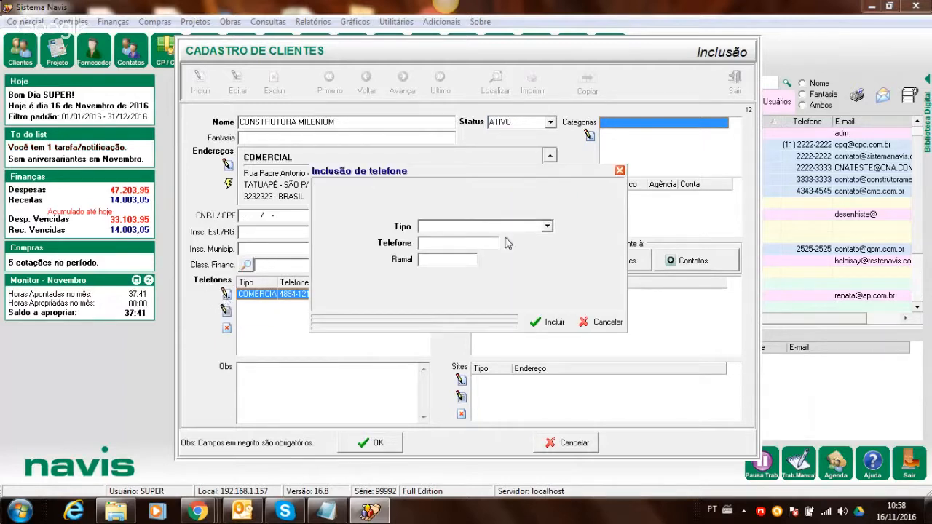
left_click(608, 323)
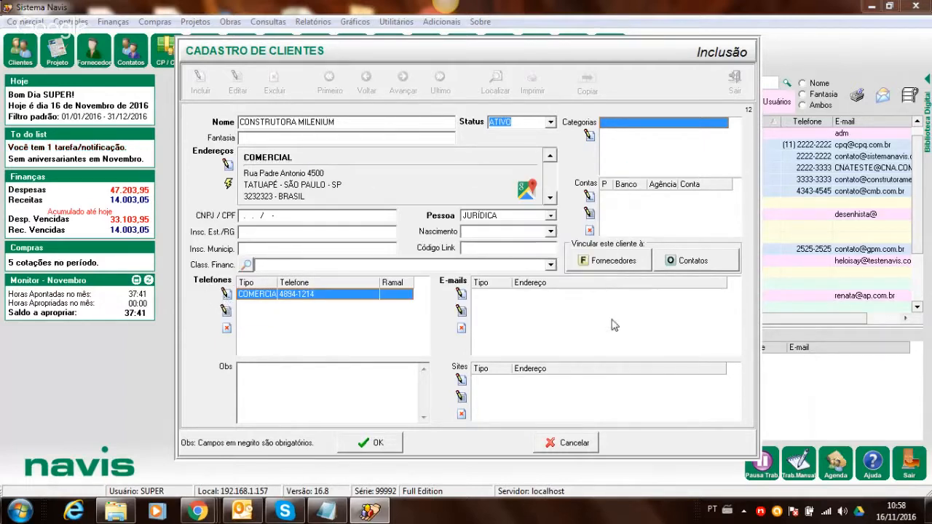
- Add the client's PADRÃO e-mail address and submit the CONSTRUTORA MILENIUM record with OK
left_click(460, 293)
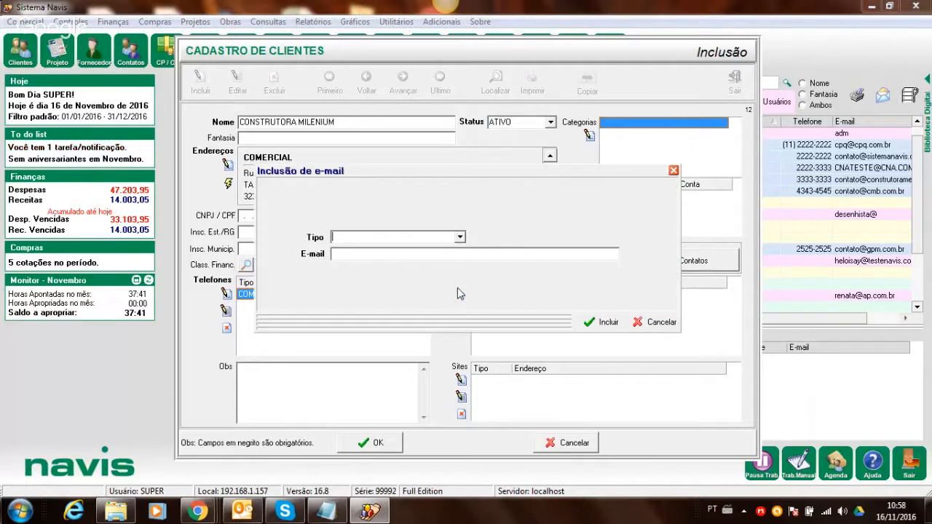
left_click(459, 236)
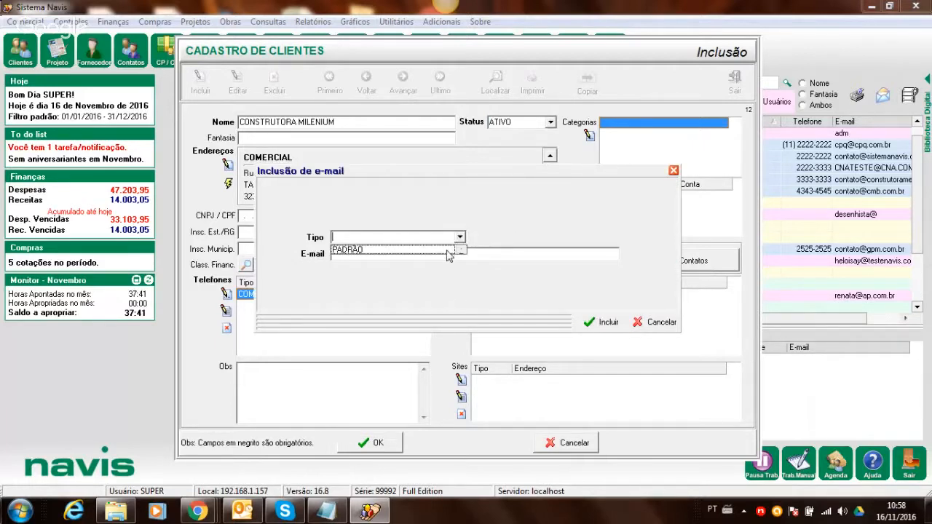
left_click(449, 249)
left_click(448, 254)
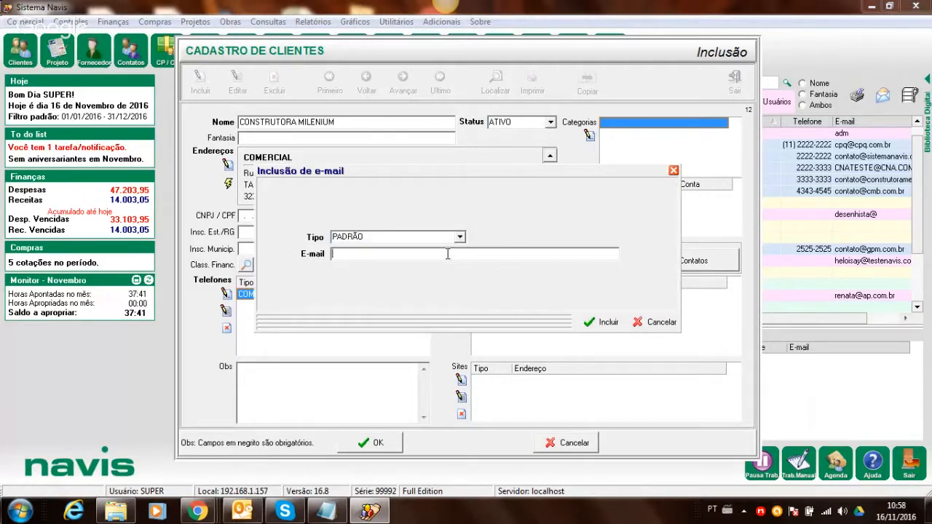
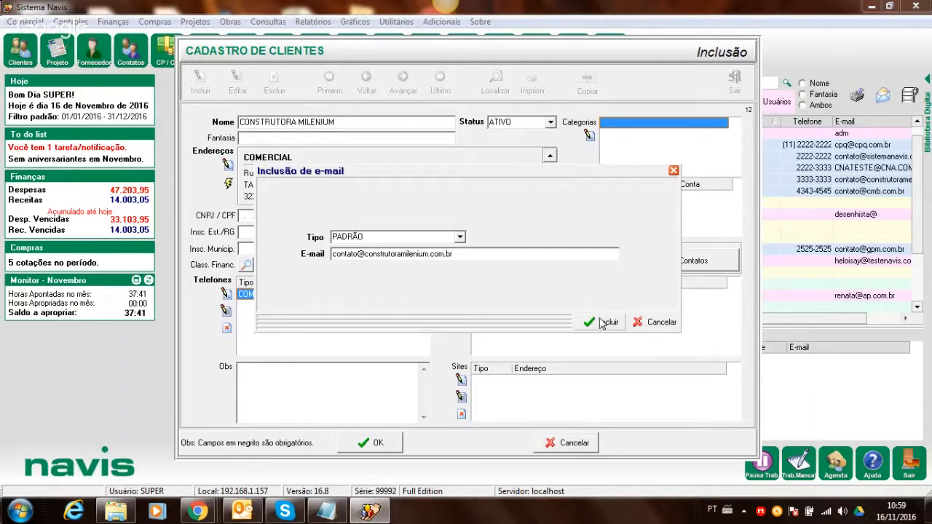
left_click(602, 323)
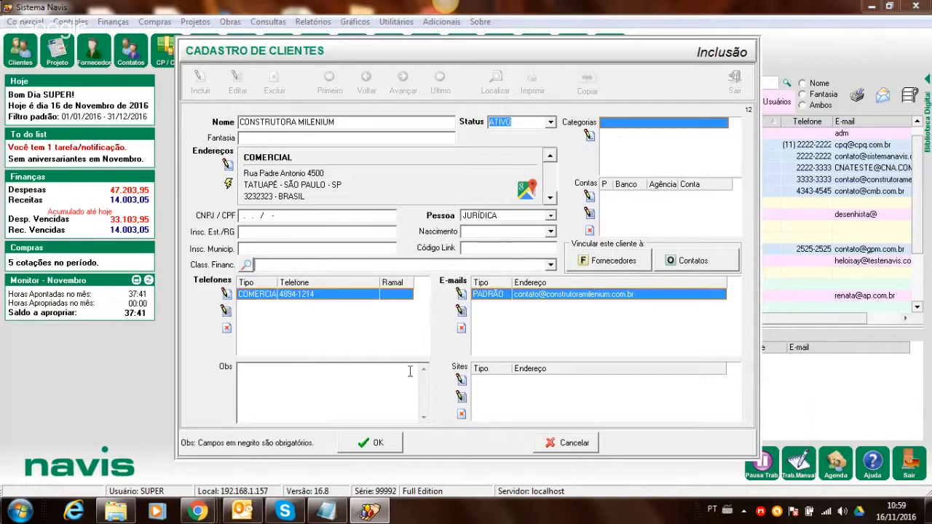
left_click(358, 442)
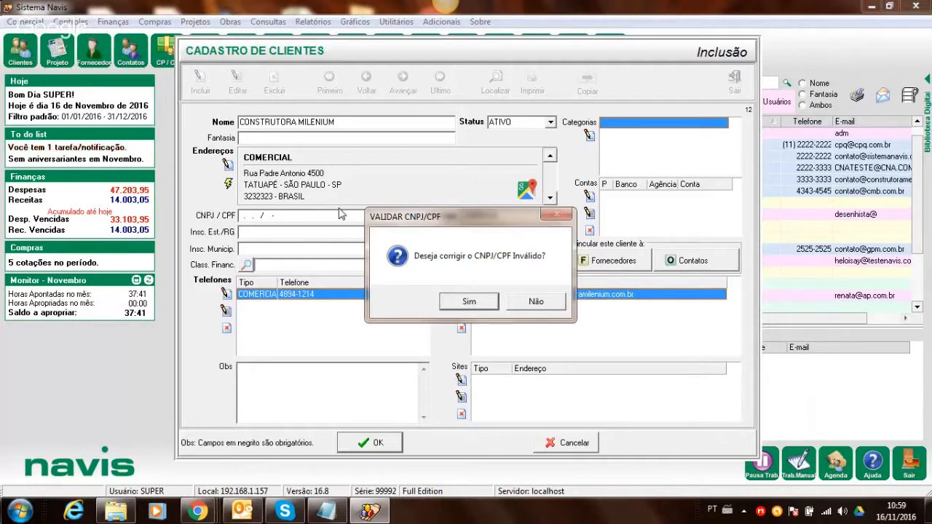
- Keep the CNPJ unchanged so the client saves, then reopen the record with Editar
left_click(536, 302)
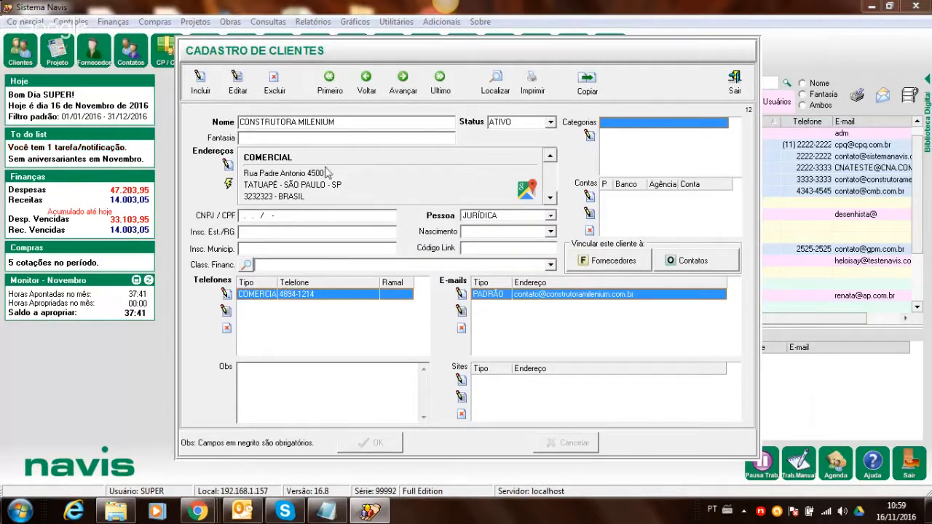
left_click(235, 87)
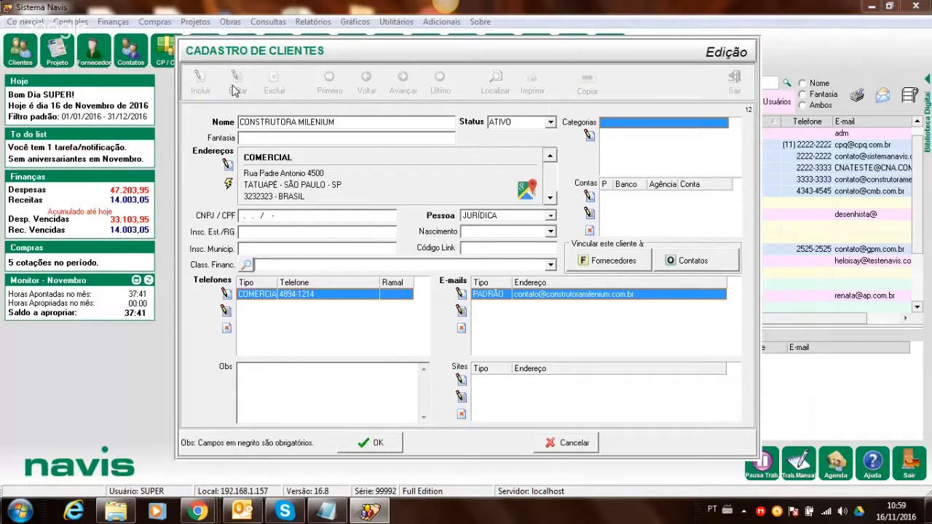
- Link categories CONSTRUTORA and MÉDIO PORTE to CONSTRUTORA MILENIUM and submit with OK
left_click(589, 137)
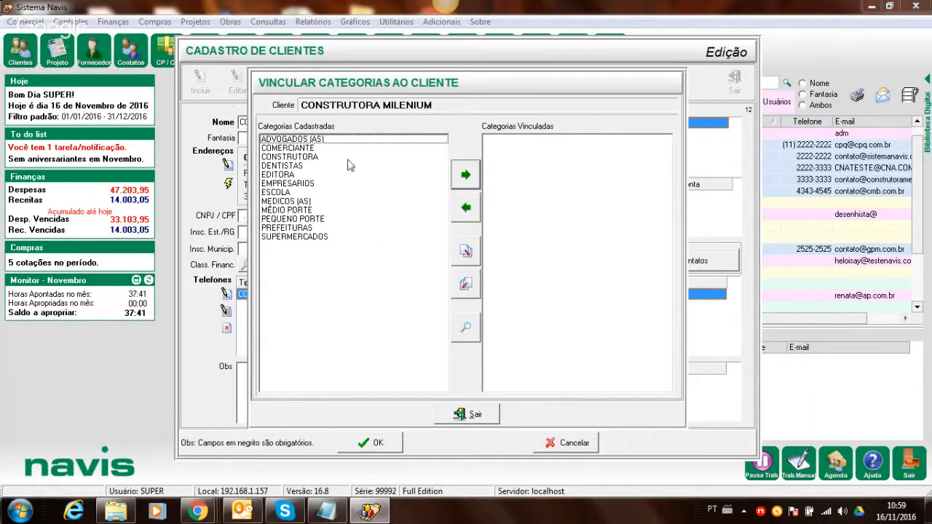
double_click(297, 158)
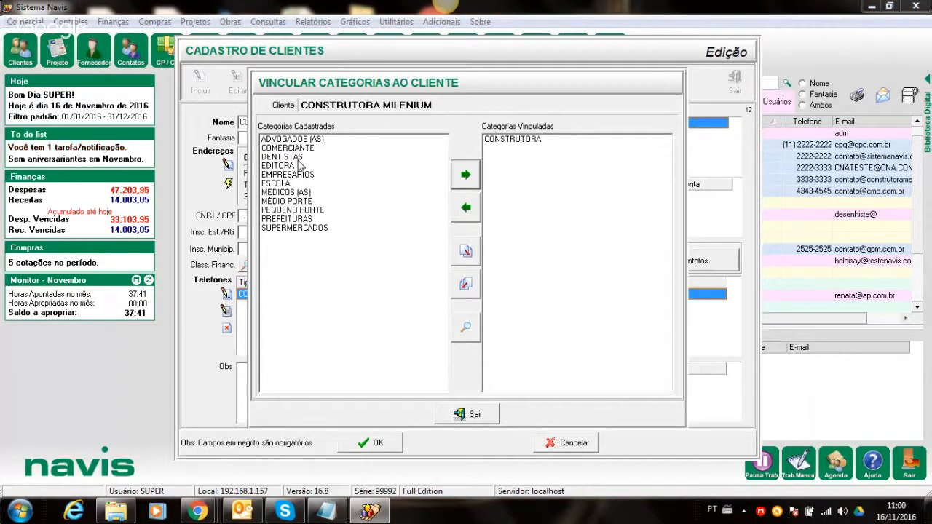
double_click(298, 203)
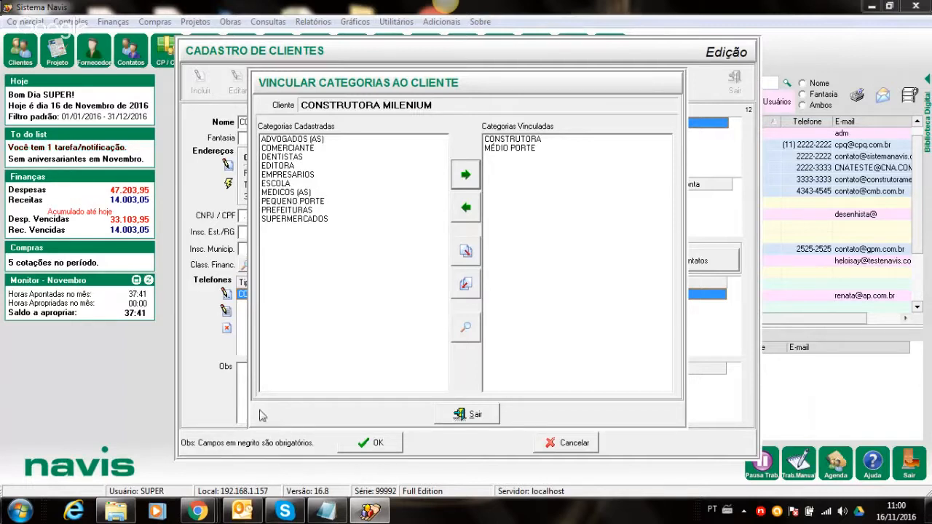
left_click(476, 414)
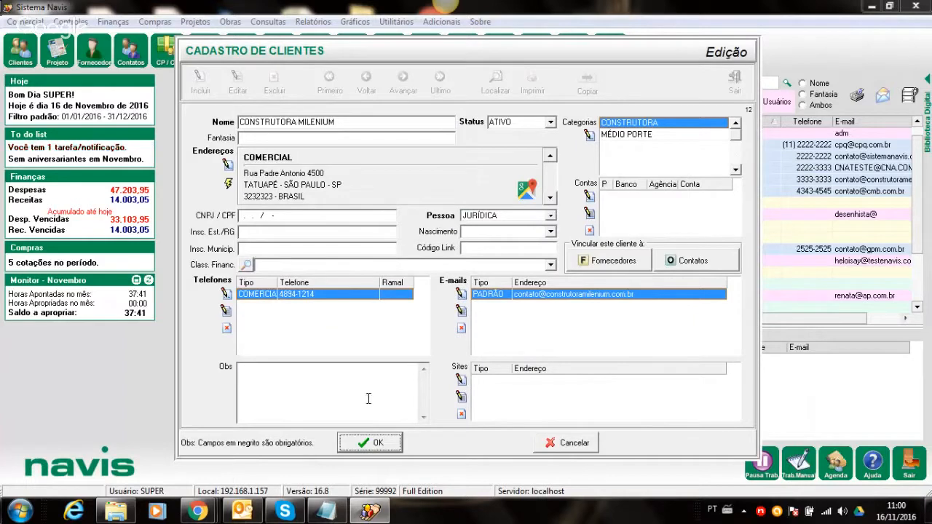
left_click(372, 446)
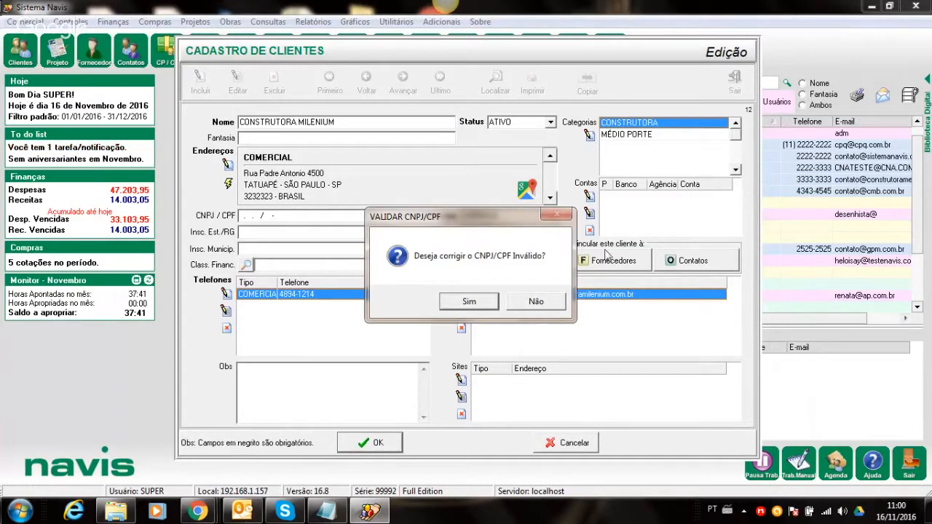
- Decline the CNPJ/CPF correction to finish saving, then close Cadastro de Clientes
left_click(525, 298)
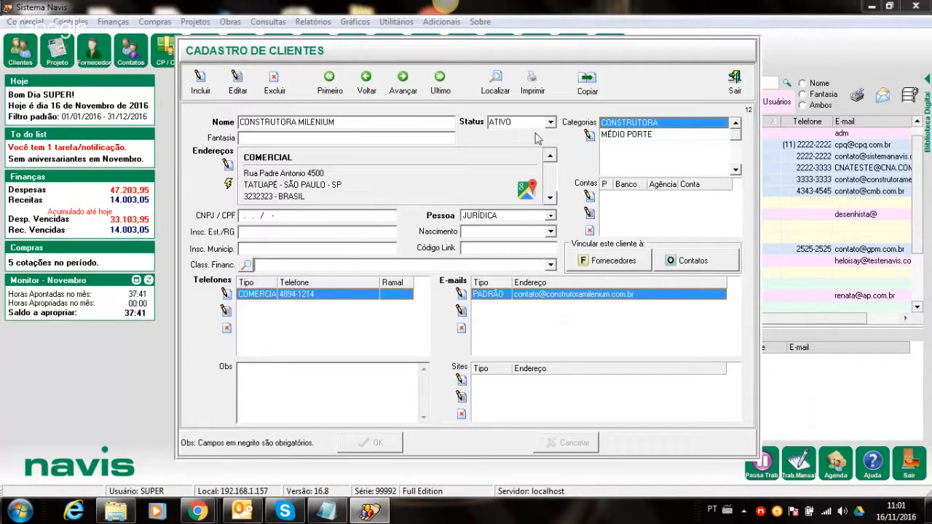
left_click(734, 83)
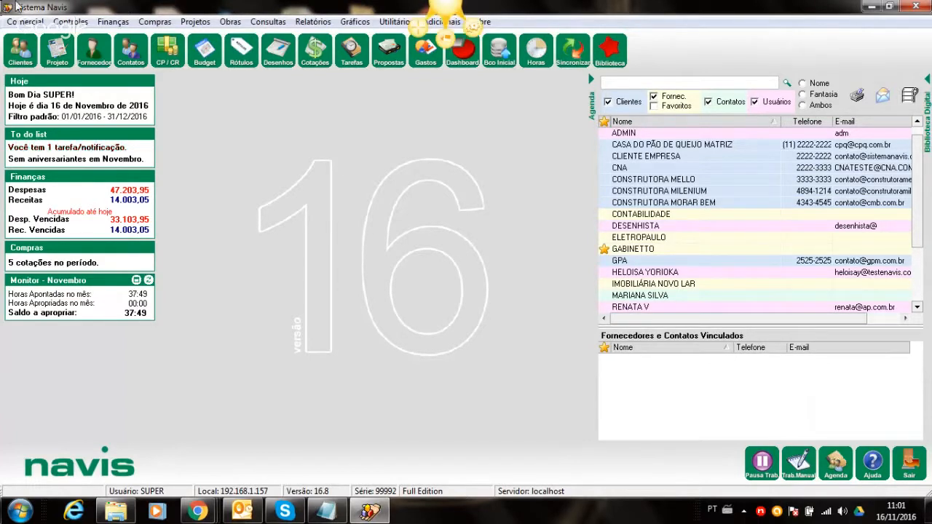
left_click(16, 24)
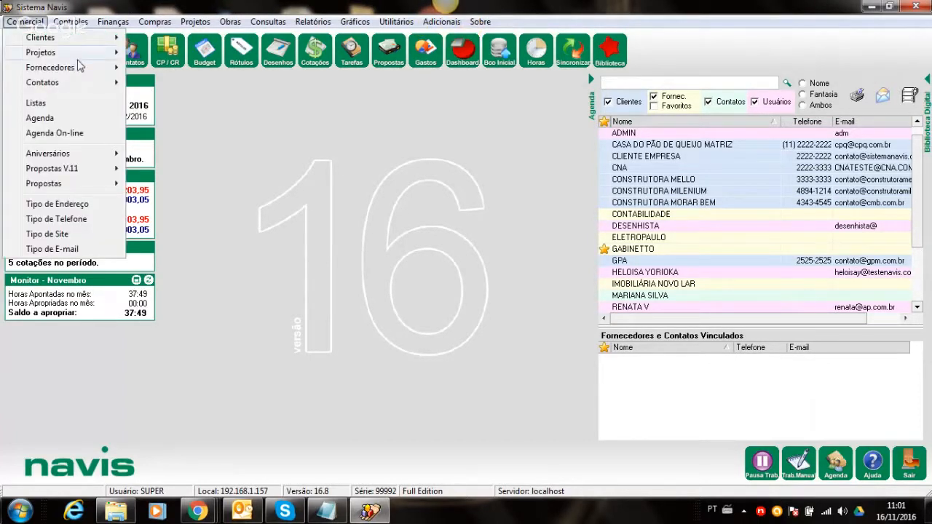
mouse_move(105, 37)
left_click(169, 39)
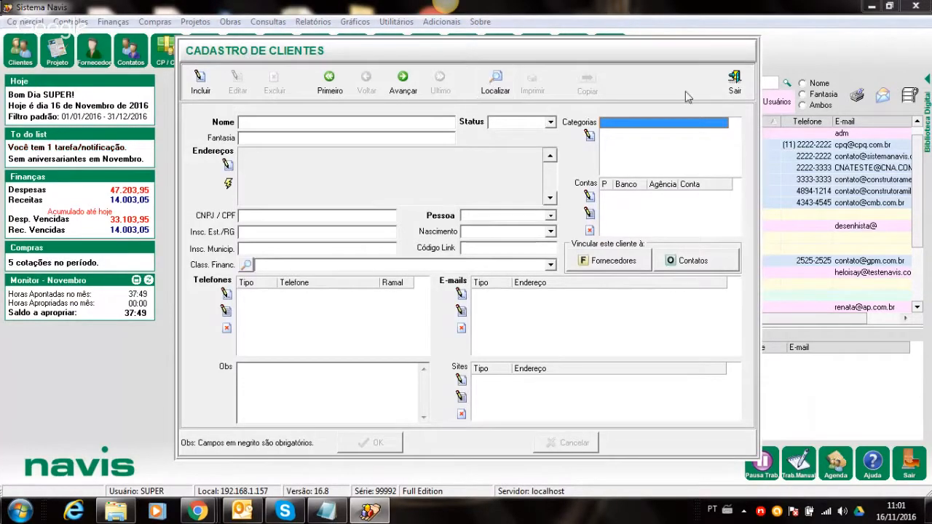
left_click(735, 80)
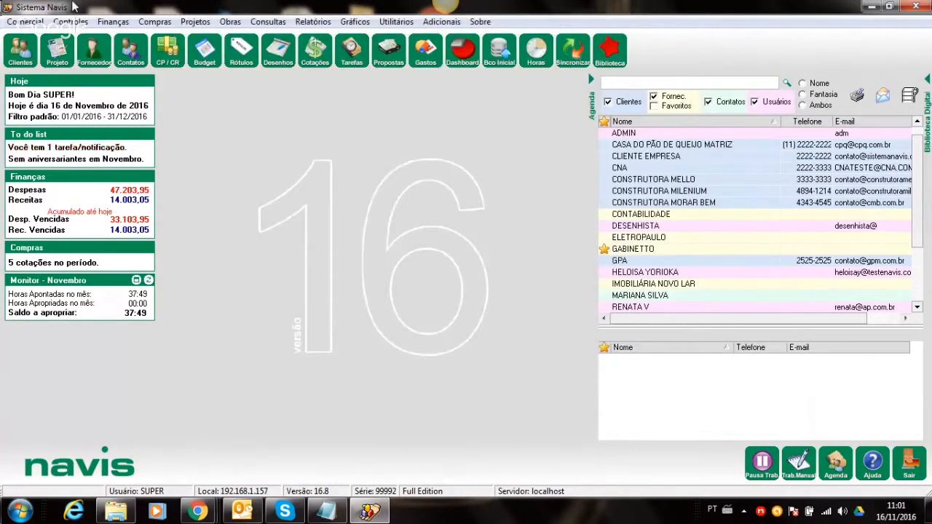
left_click(26, 21)
mouse_move(32, 40)
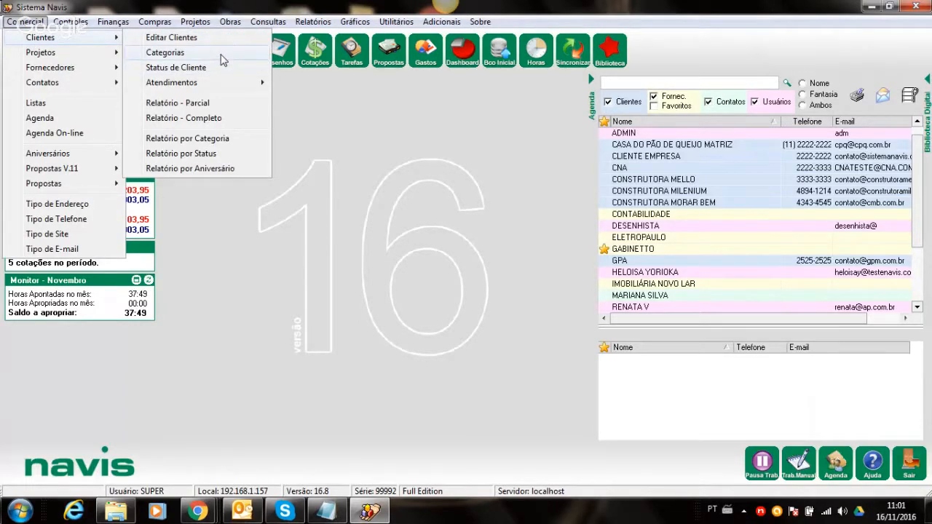
left_click(222, 56)
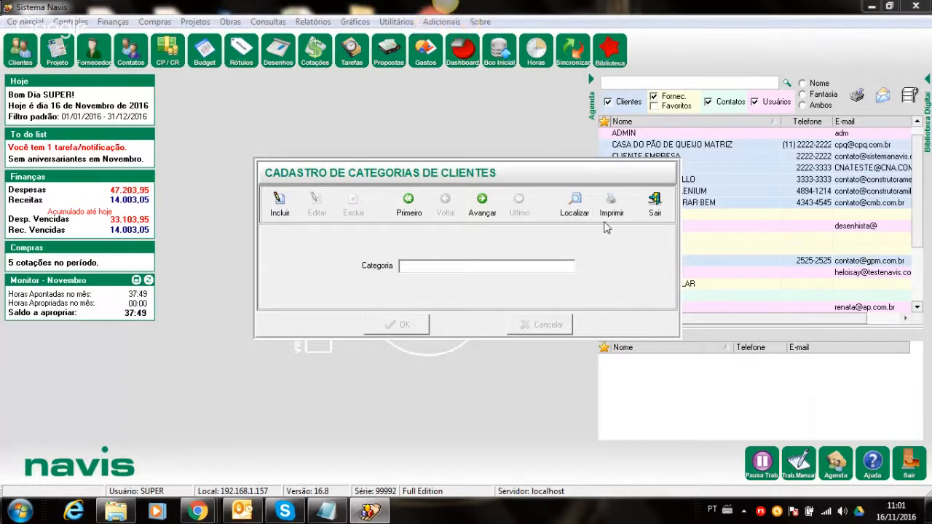
left_click(576, 213)
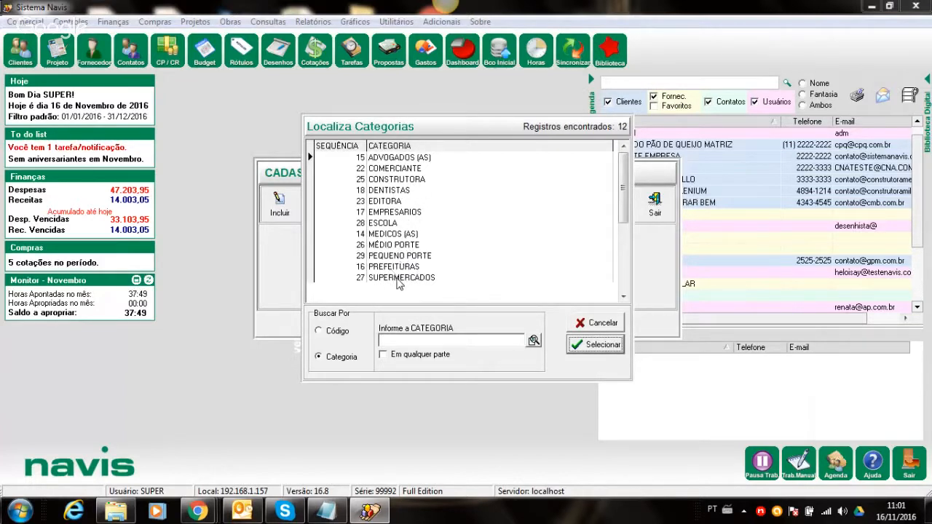
left_click(604, 321)
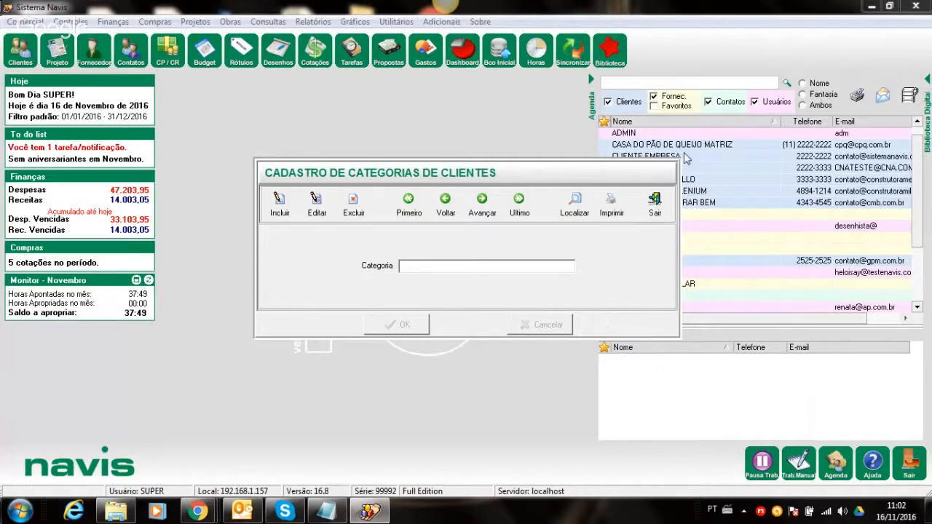
- Close the client categories window and open an empty Cadastro de Fornecedores form
left_click(655, 207)
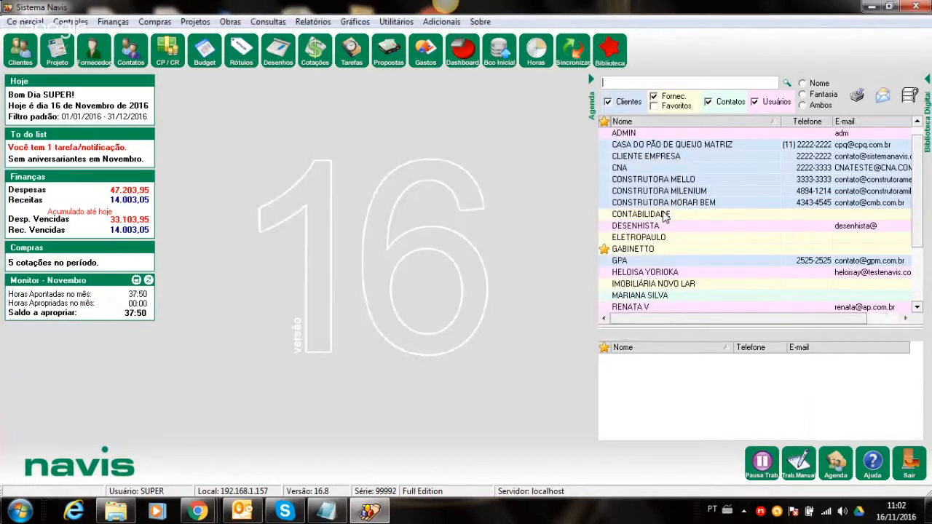
left_click(11, 22)
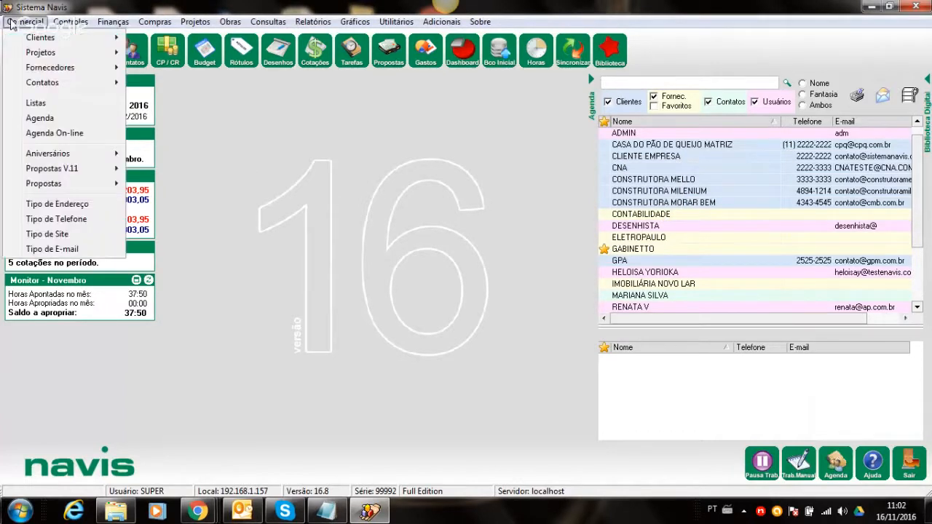
mouse_move(53, 40)
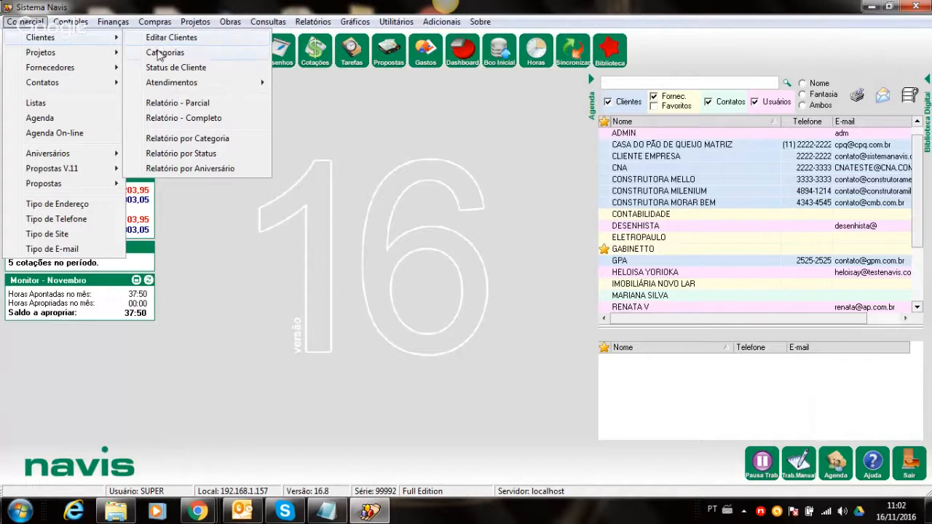
left_click(311, 100)
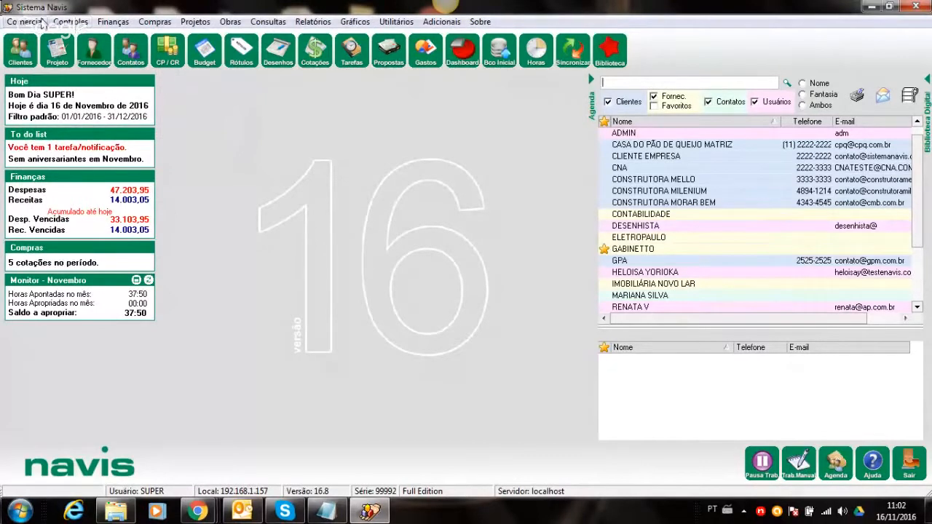
left_click(29, 22)
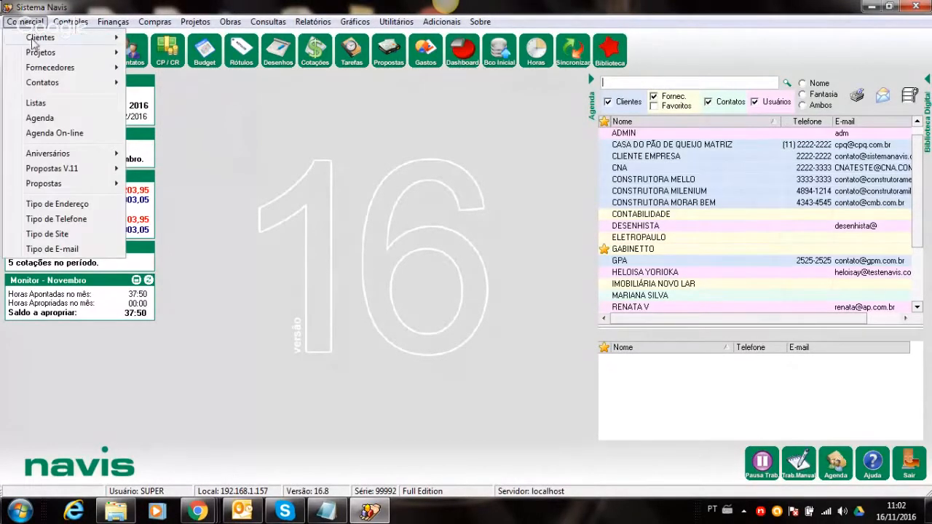
mouse_move(38, 73)
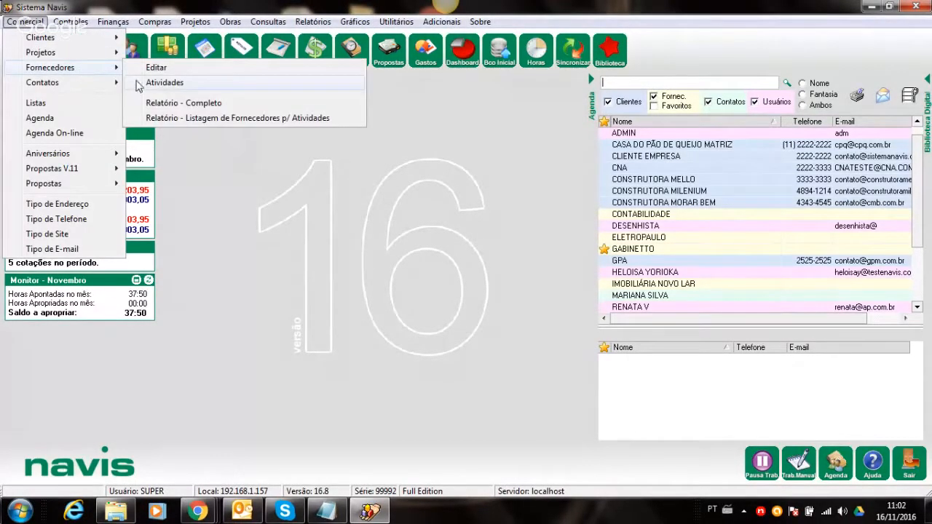
left_click(140, 70)
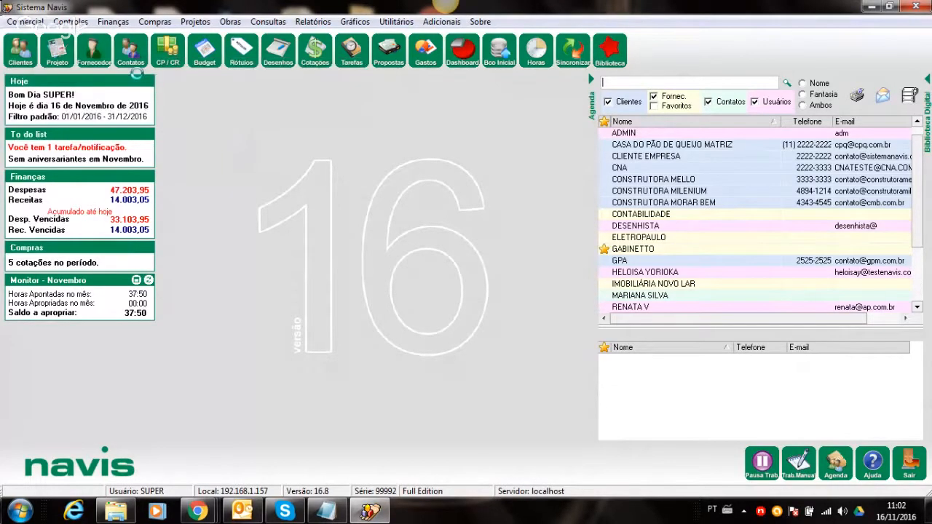
left_click(730, 81)
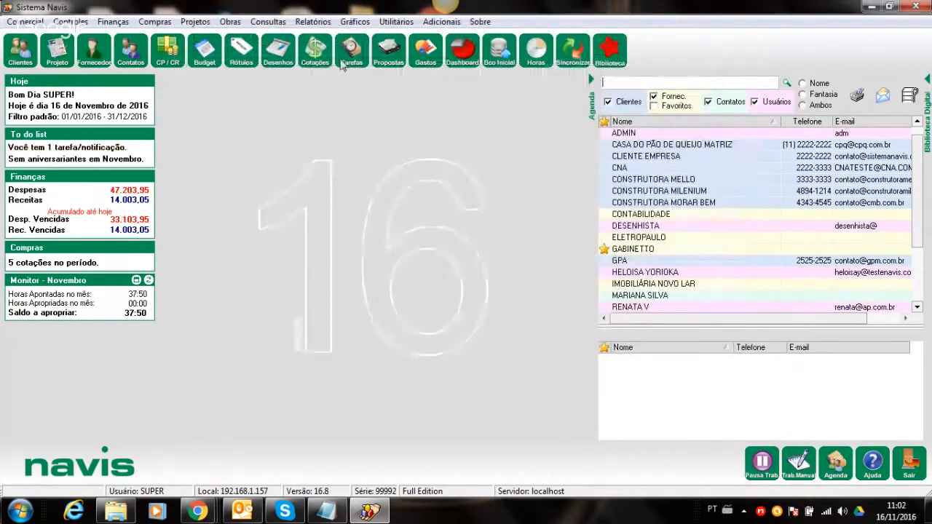
left_click(97, 49)
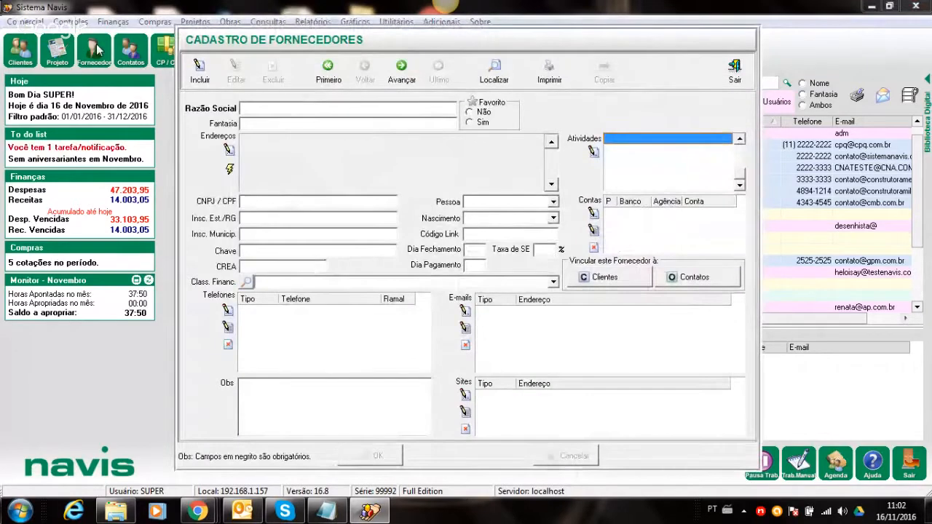
left_click(728, 69)
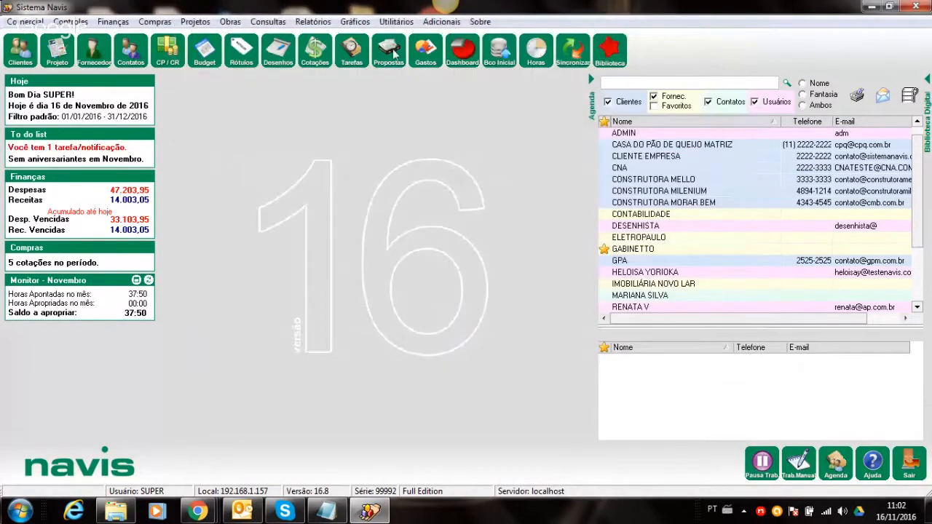
left_click(97, 51)
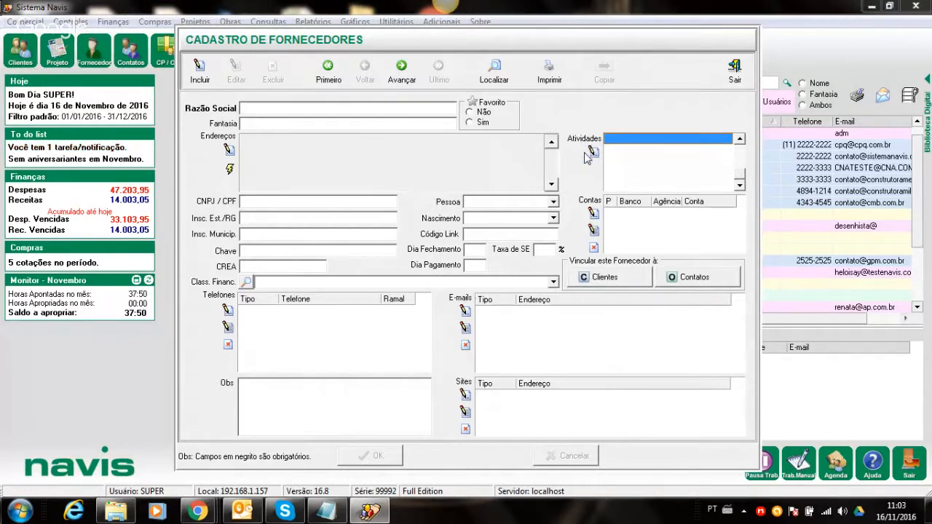
- Load the ELETROPAULO supplier record from the supplier search and start editing it
left_click(401, 73)
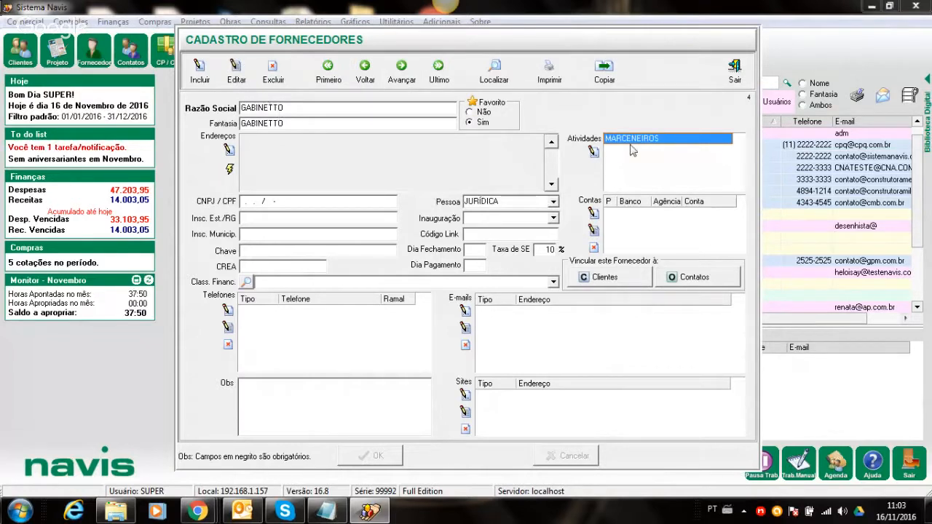
left_click(495, 70)
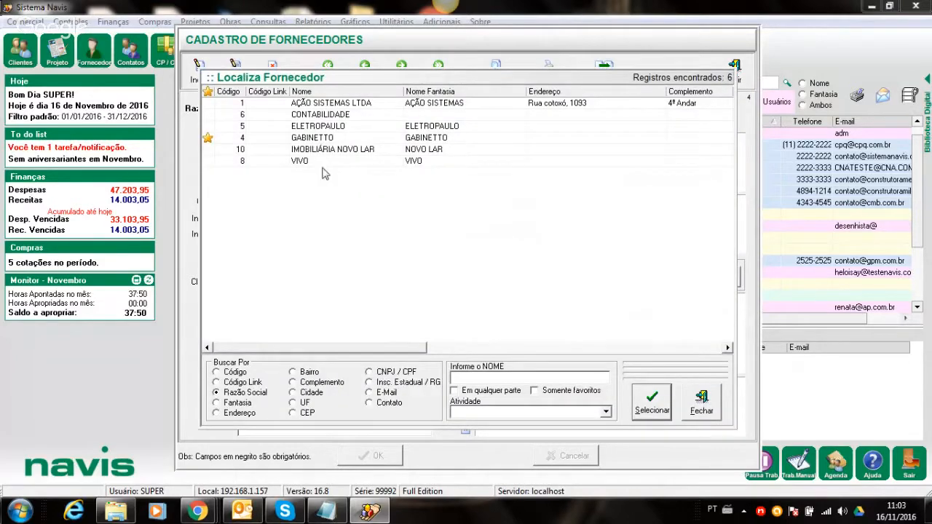
double_click(310, 127)
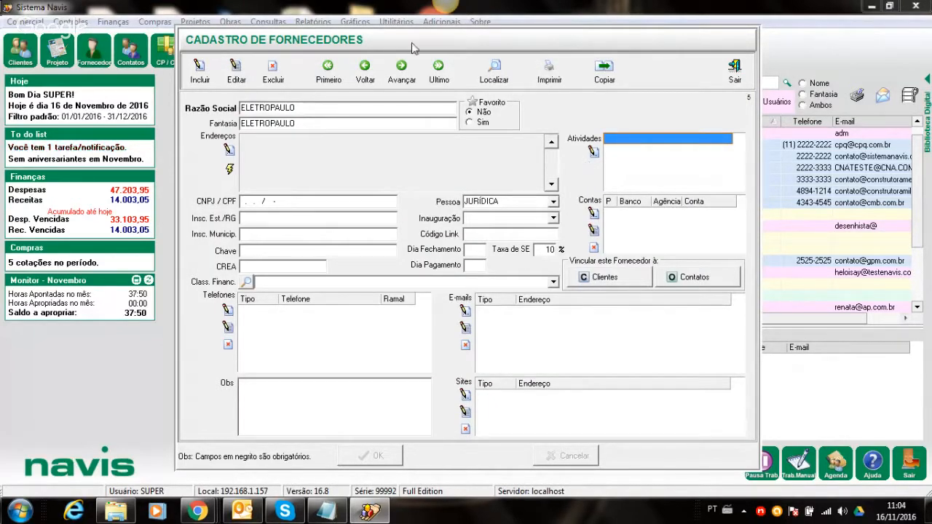
left_click(232, 70)
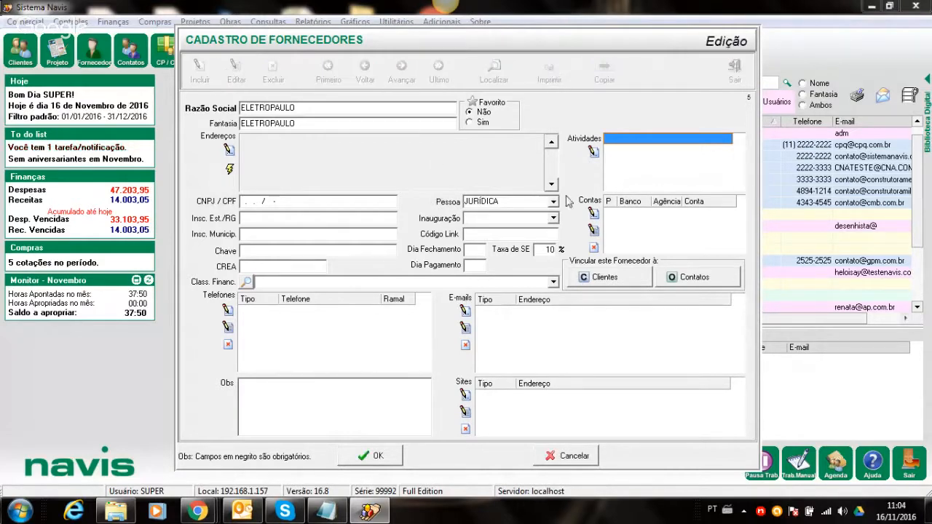
- Link the activity ENERGIA to ELETROPAULO in the Atividades list
left_click(593, 152)
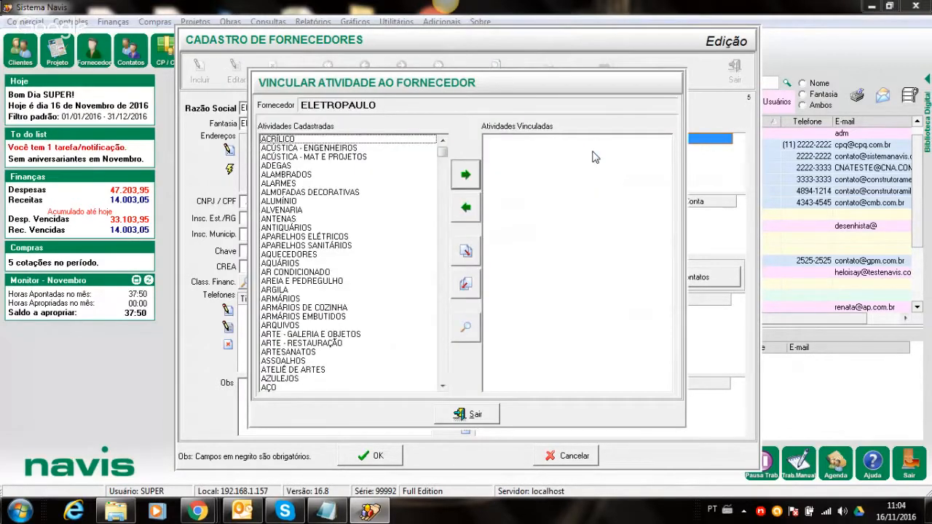
key("e")
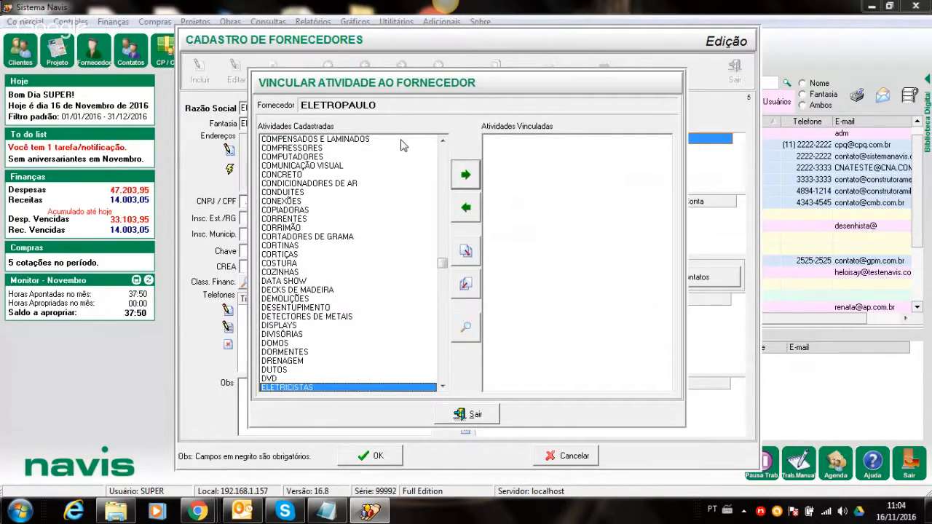
key("Down")
key("Down")
key("Down")
key("Down")
key("Down")
key("Down")
key("Down")
key("Down")
key("Down")
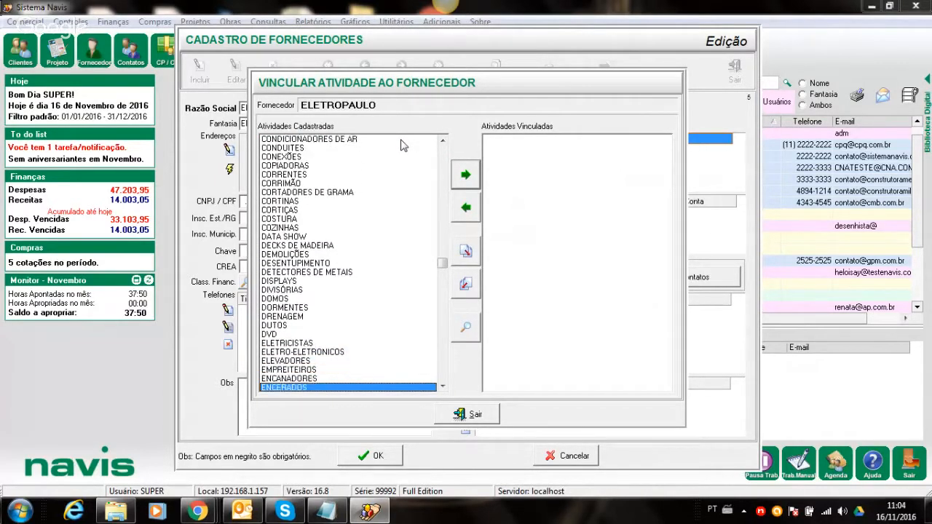
key("Up")
key("Up")
key("Up")
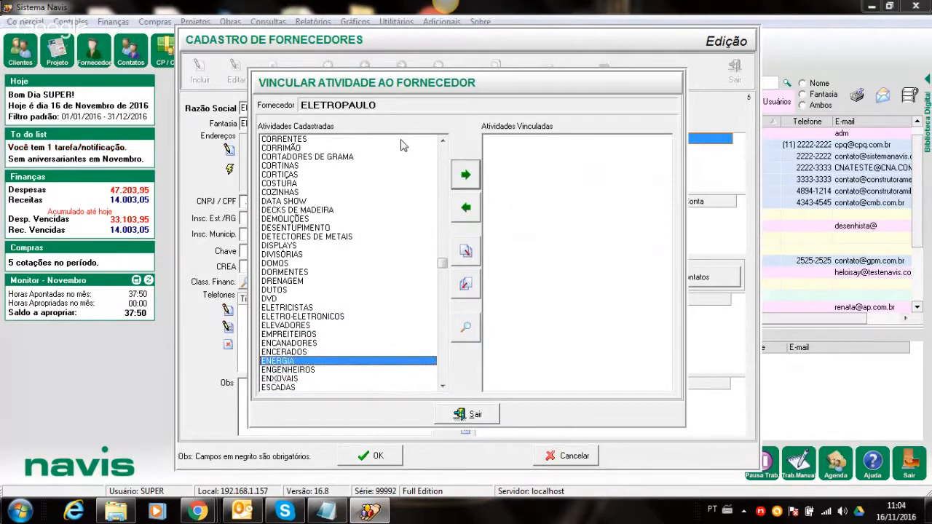
key("Return")
left_click(479, 412)
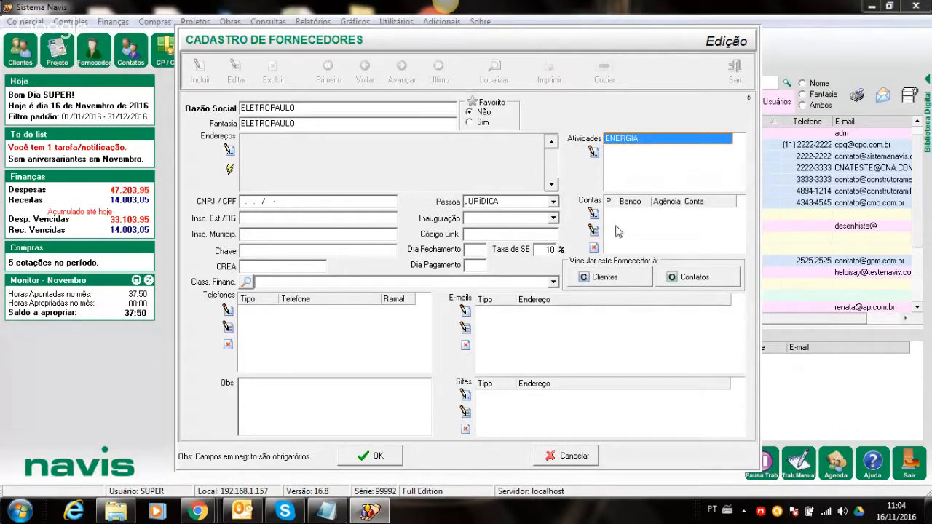
- Save supplier ELETROPAULO without correcting its invalid CNPJ/CPF, then close the supplier form
left_click(361, 456)
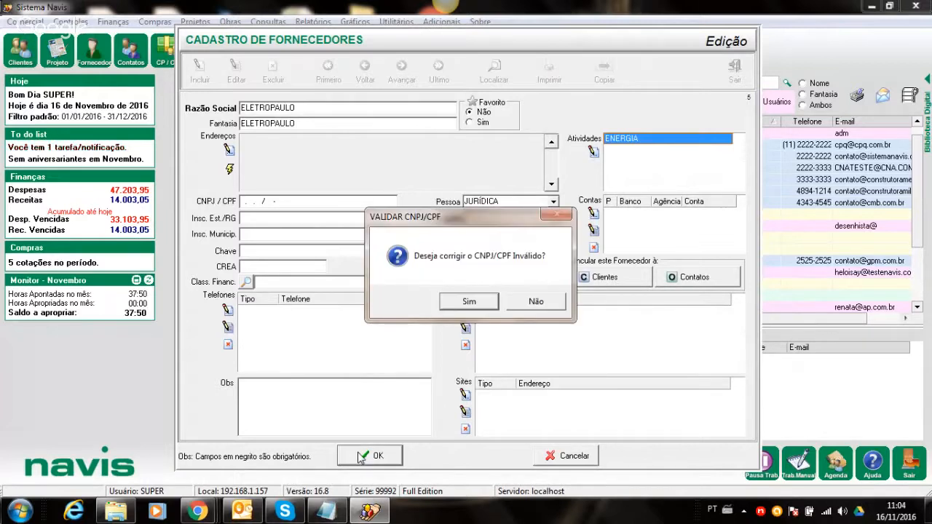
left_click(473, 299)
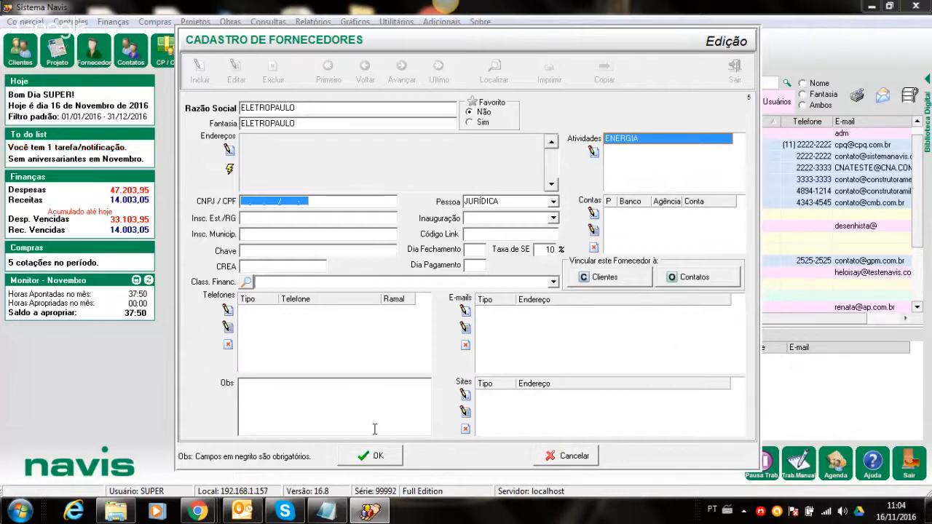
left_click(376, 458)
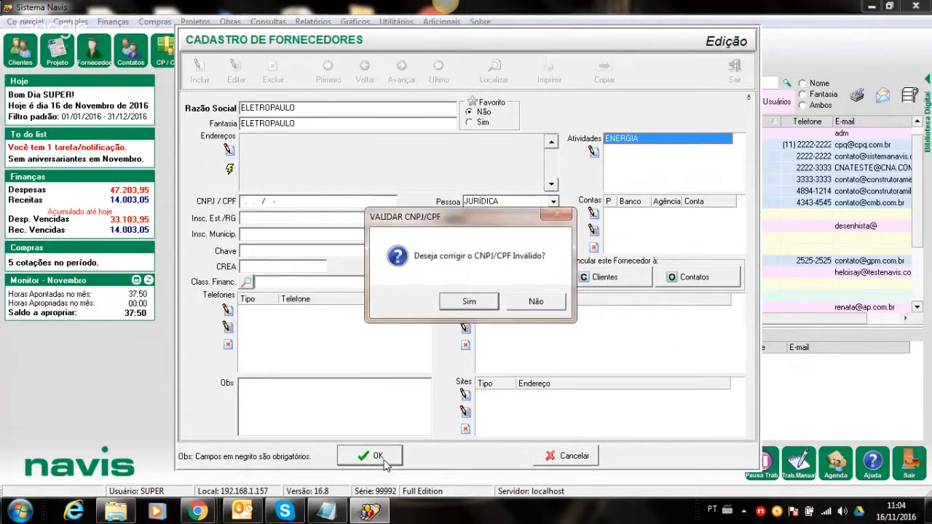
left_click(517, 306)
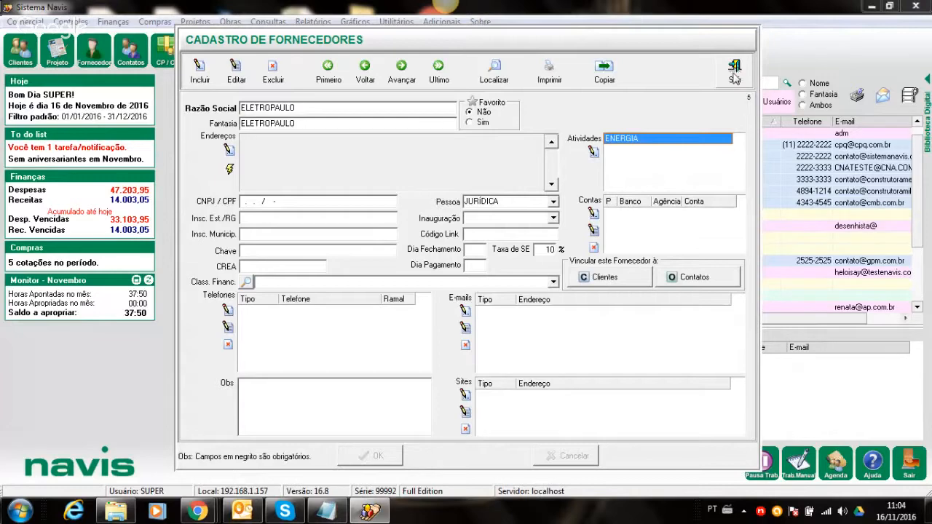
left_click(734, 76)
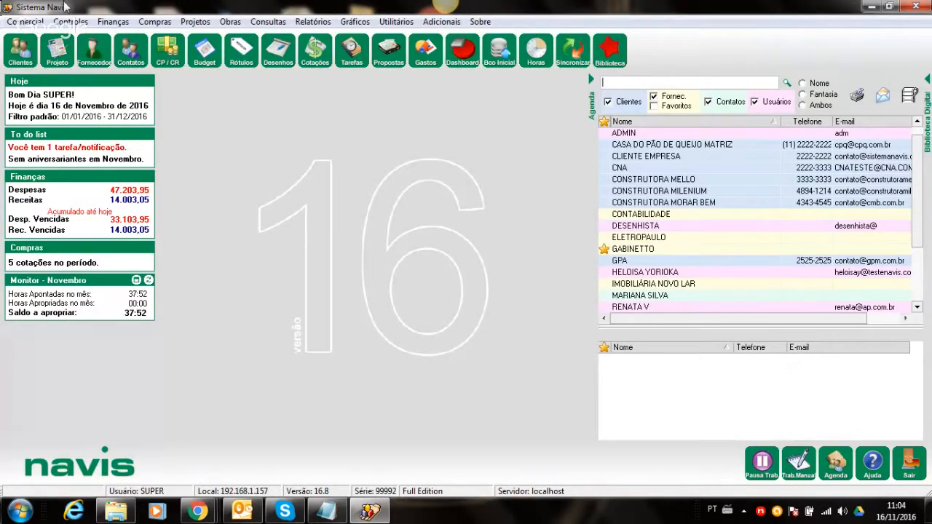
left_click(32, 20)
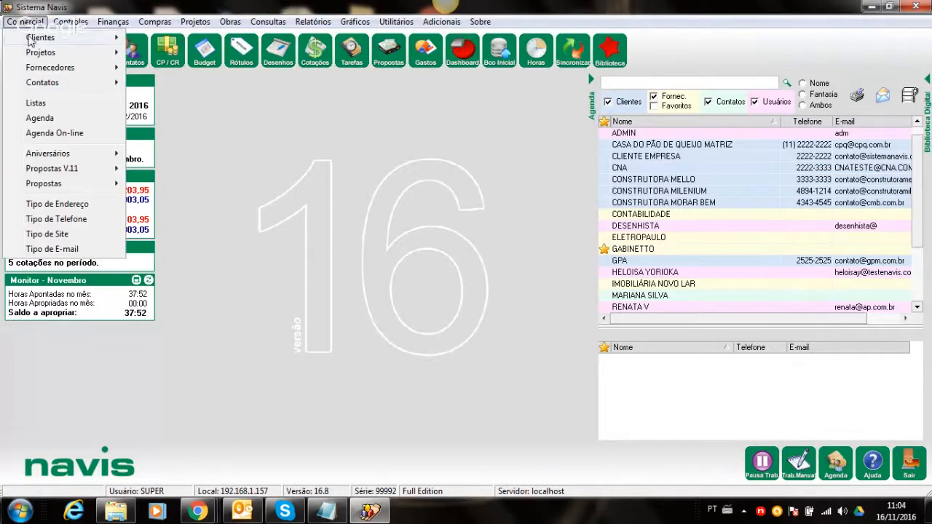
mouse_move(32, 69)
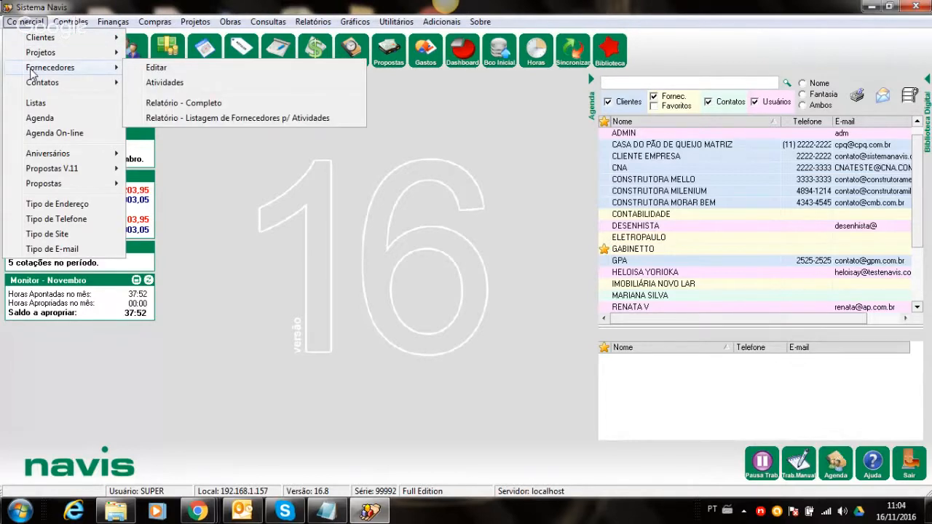
left_click(164, 83)
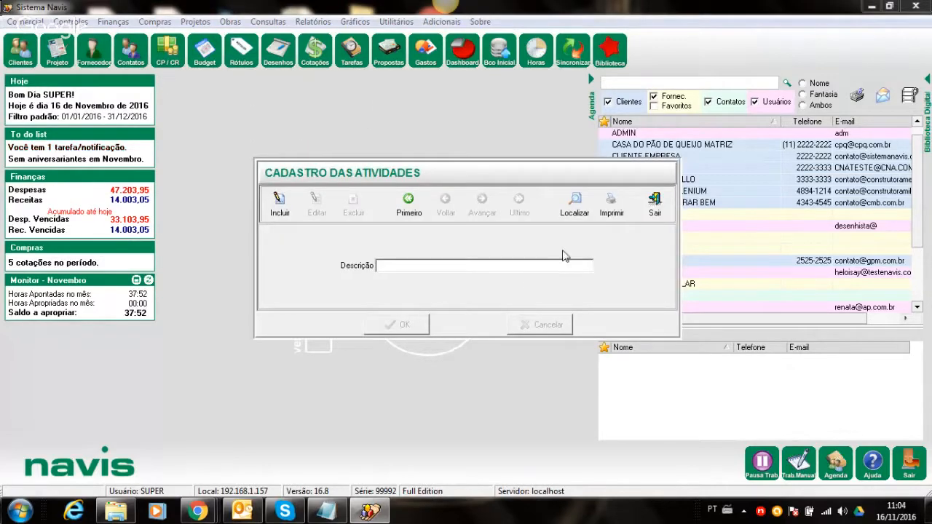
left_click(574, 215)
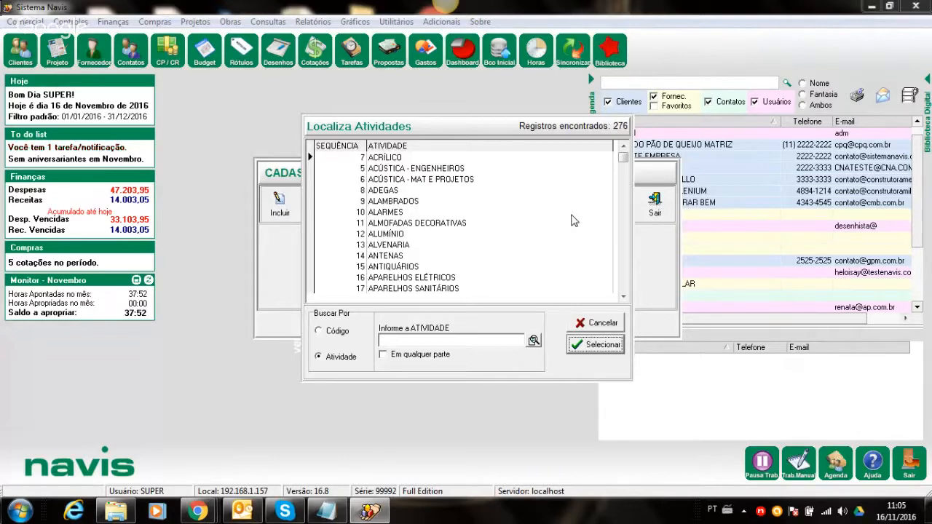
left_click(566, 212)
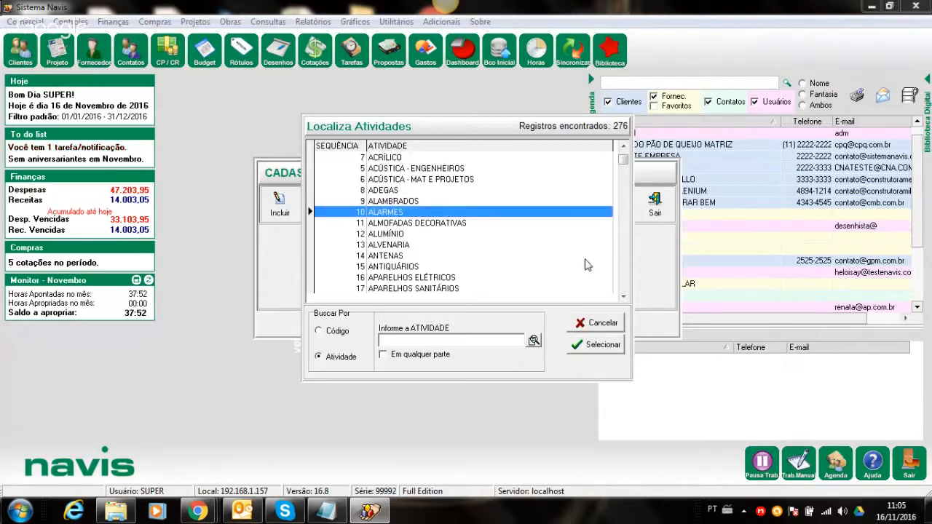
left_click(623, 298)
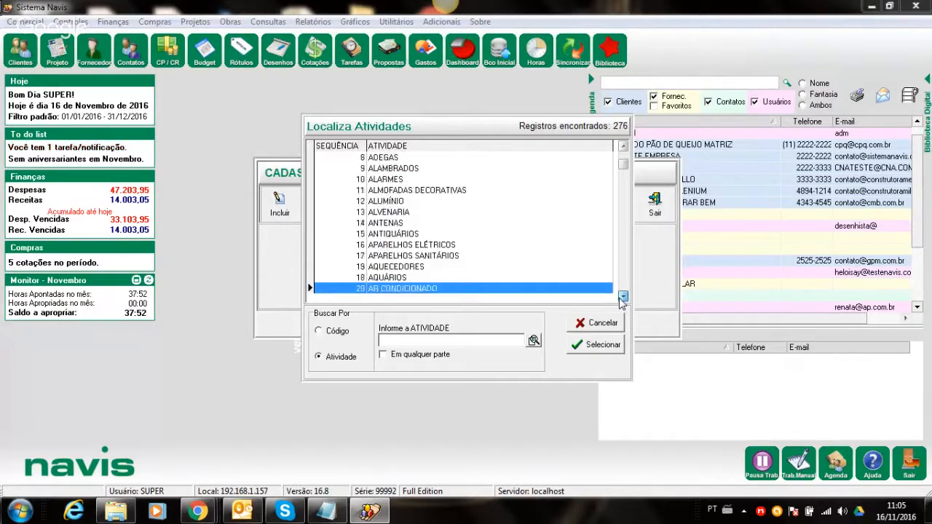
left_click_drag(622, 297, 622, 298)
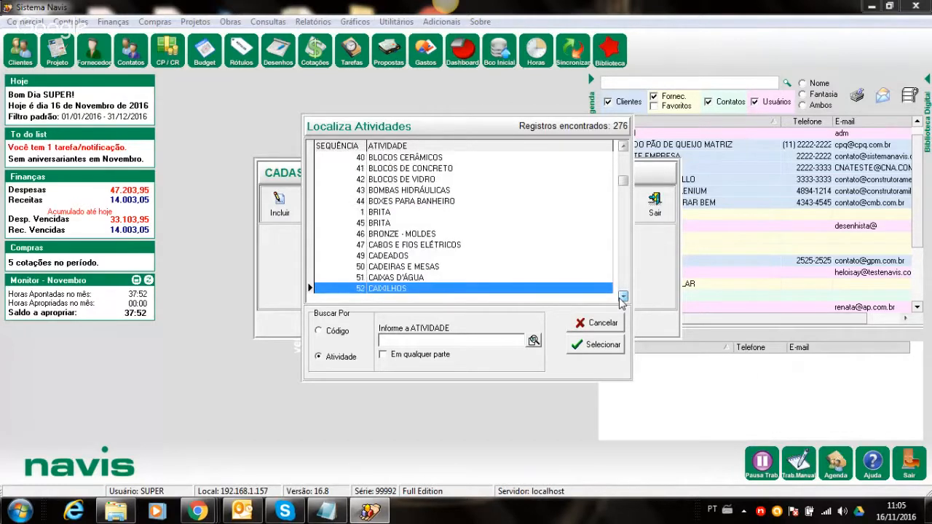
left_click(594, 324)
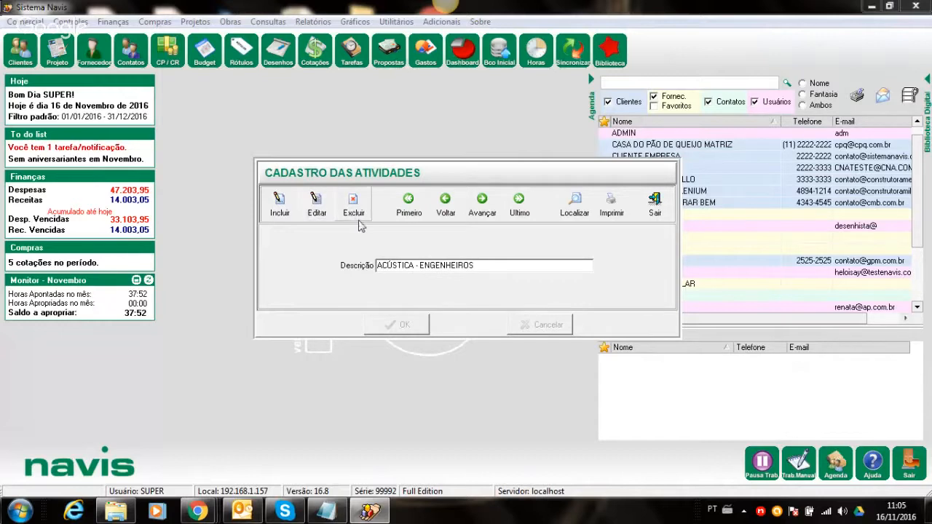
left_click(655, 204)
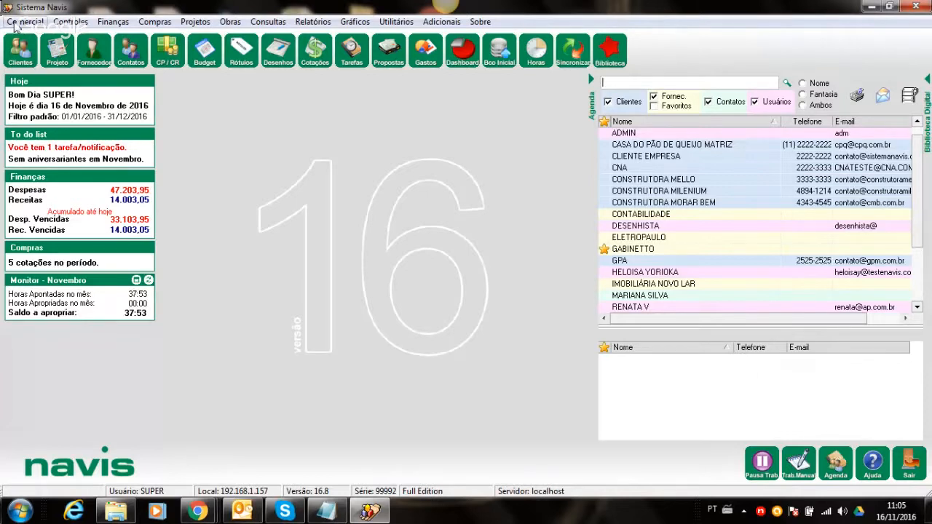
left_click(15, 23)
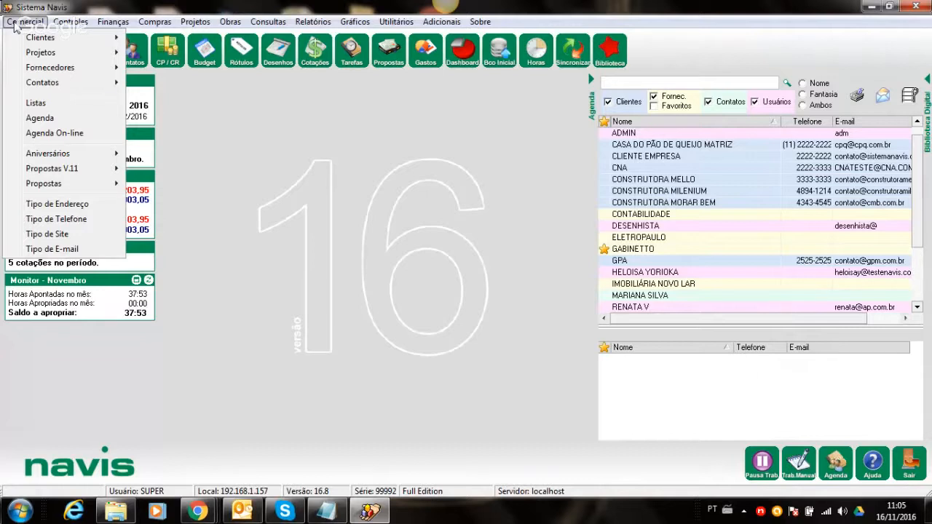
mouse_move(55, 84)
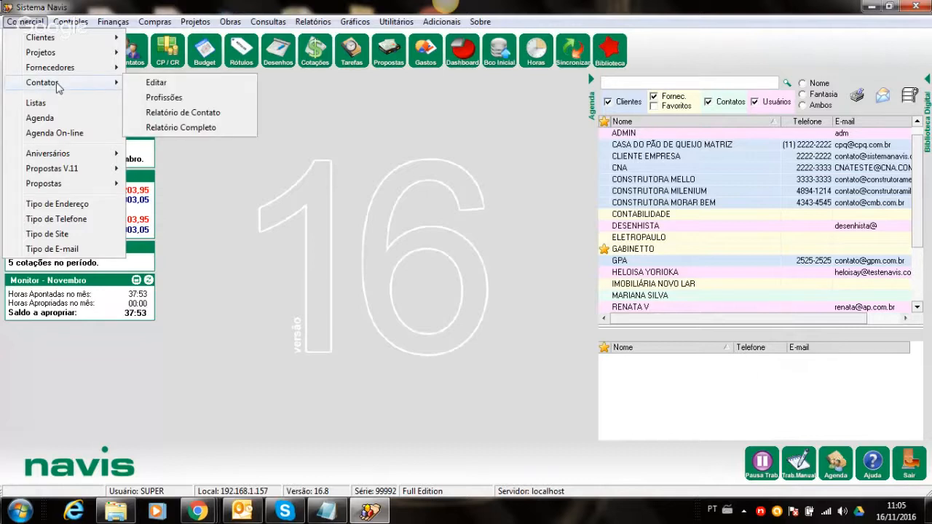
left_click(156, 82)
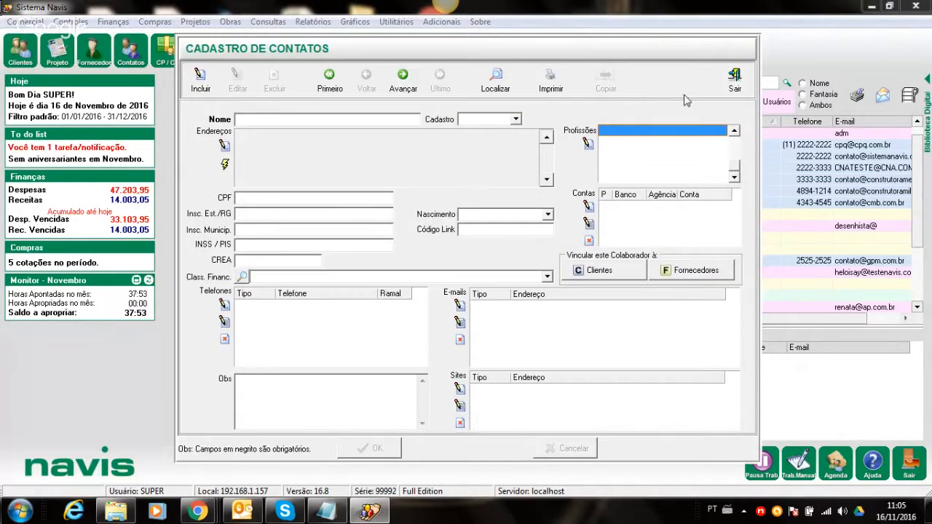
left_click(735, 96)
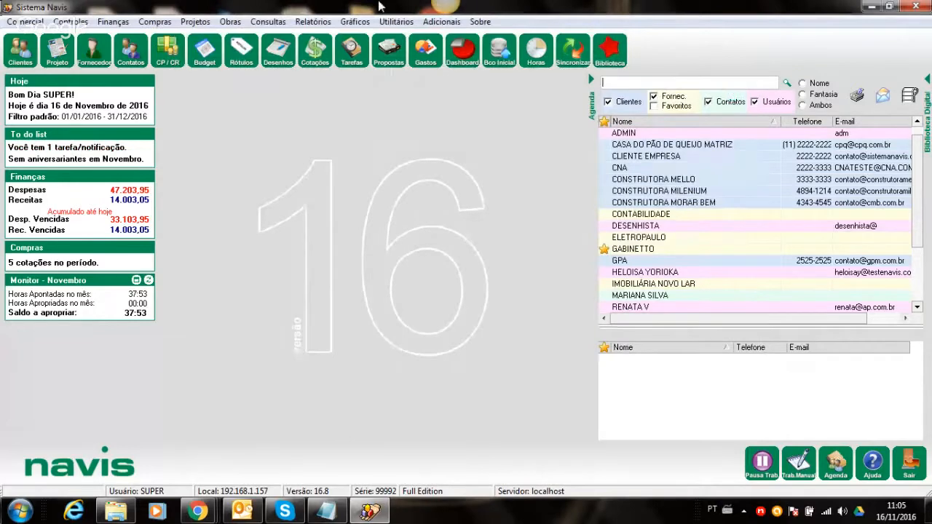
left_click(145, 52)
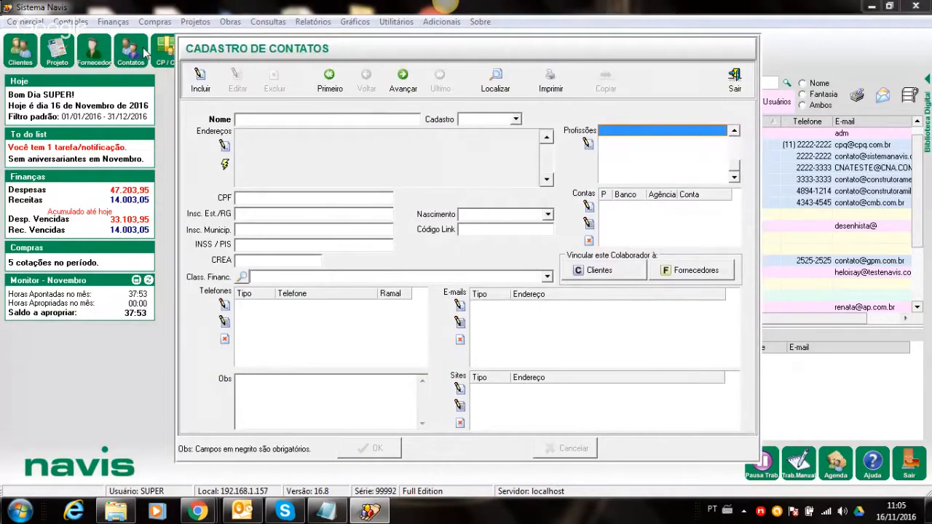
left_click(735, 82)
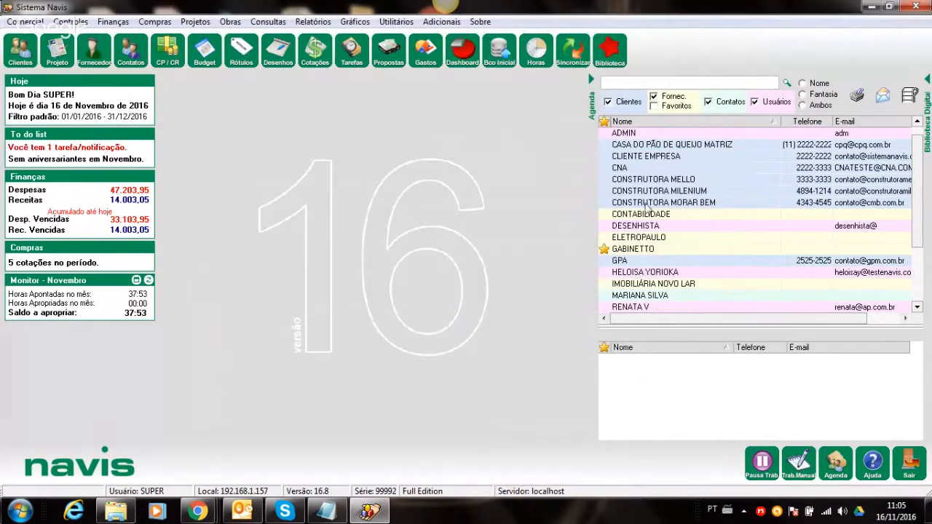
double_click(650, 297)
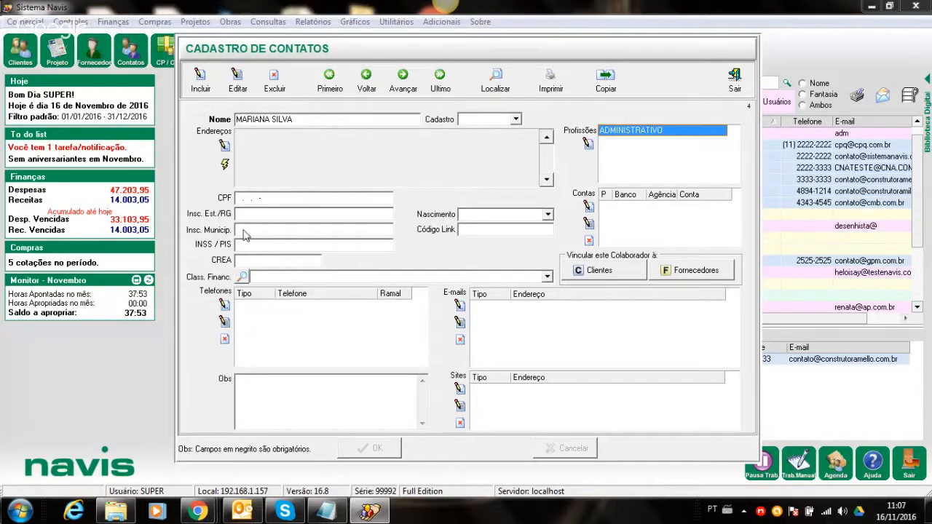
- Close the reviewed ADMINISTRATIVO contact's record
left_click(732, 82)
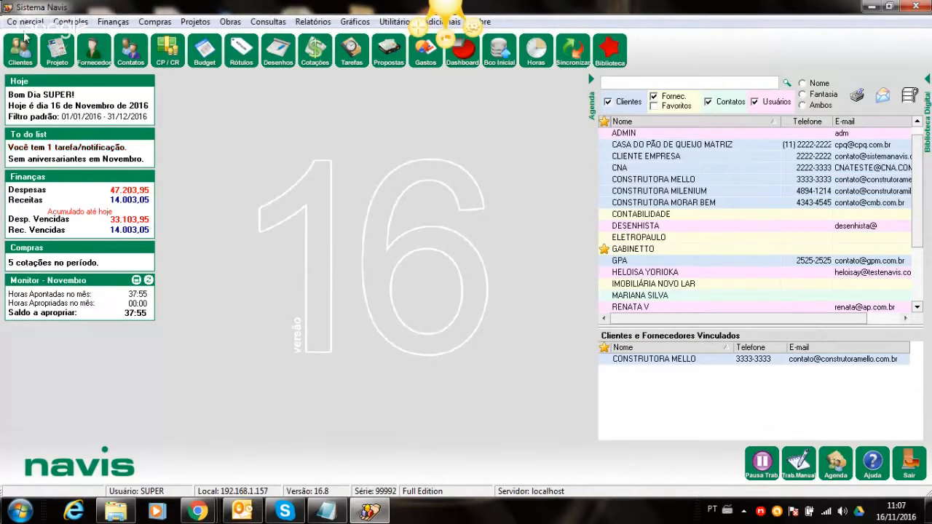
- Look up the registered professions ADMINISTRATIVO and VENDEDOR in Cadastro de Profissões, then close it
left_click(25, 24)
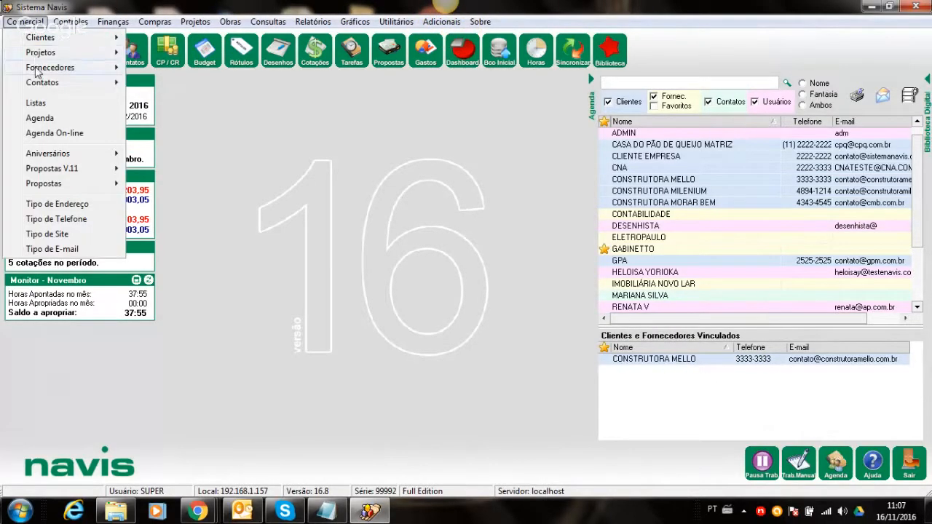
mouse_move(31, 84)
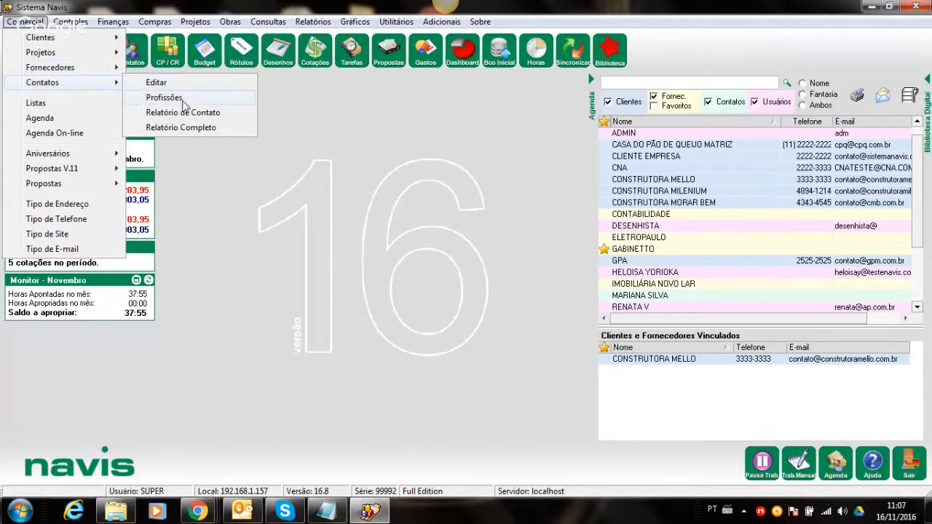
left_click(182, 100)
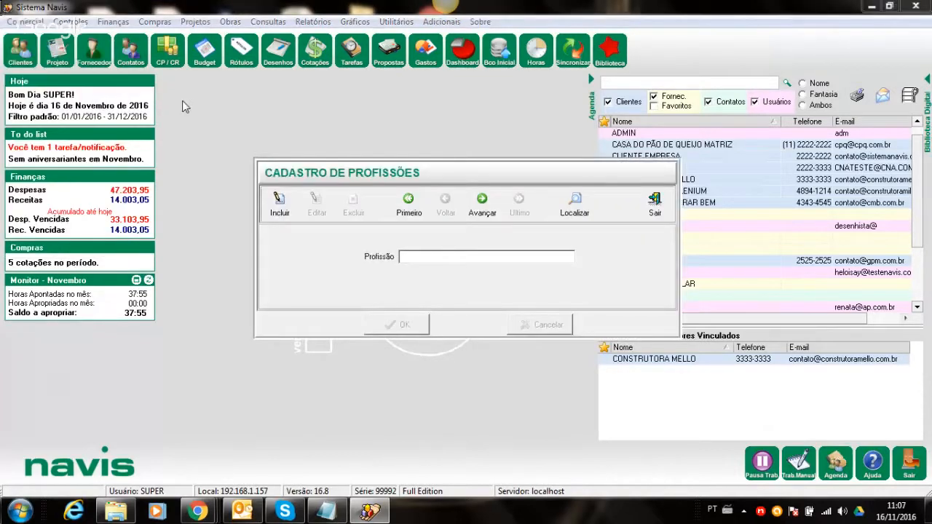
left_click(575, 205)
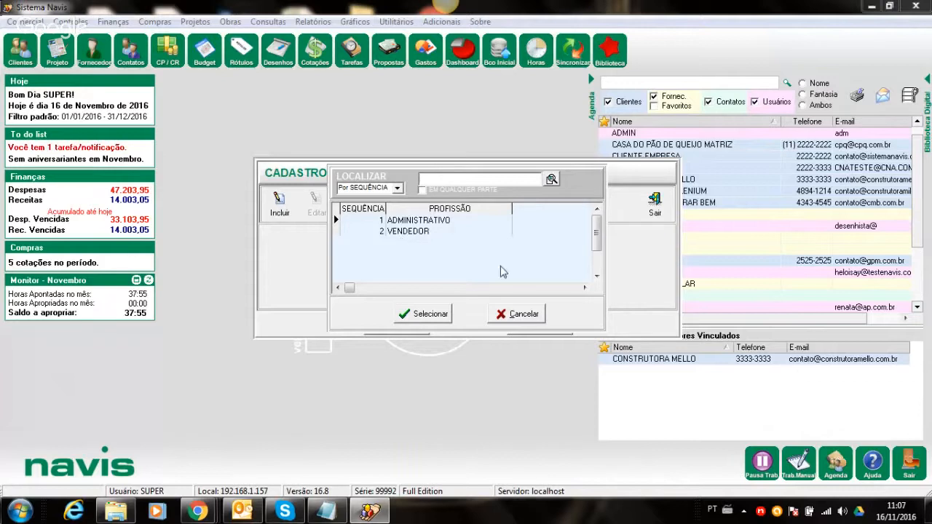
left_click(519, 314)
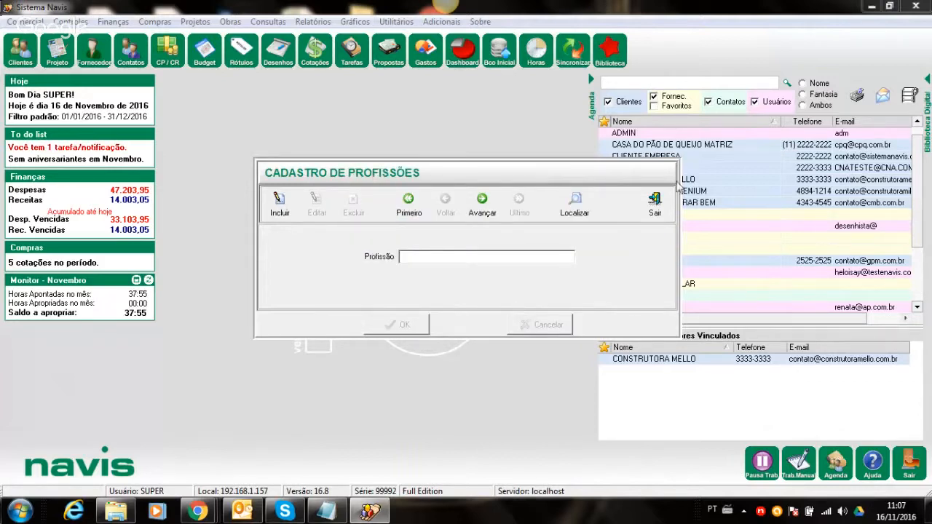
left_click(654, 206)
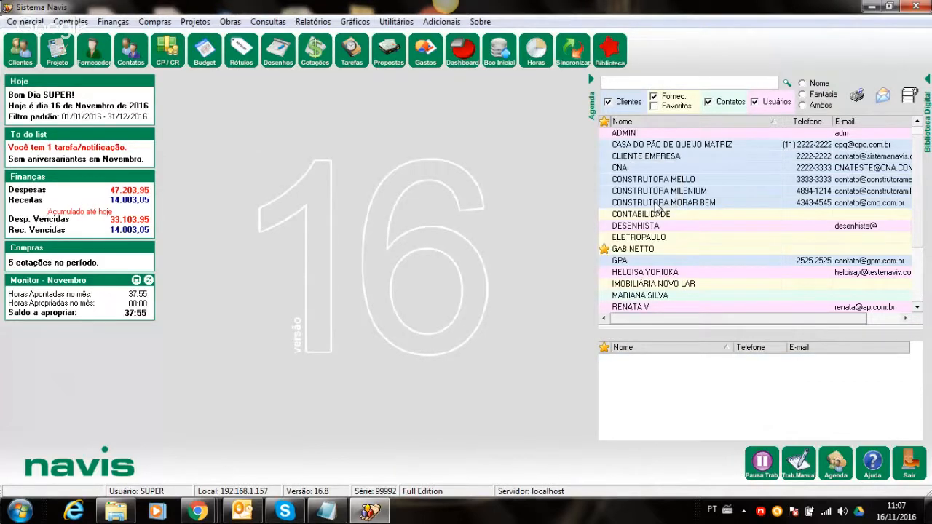
left_click(648, 273)
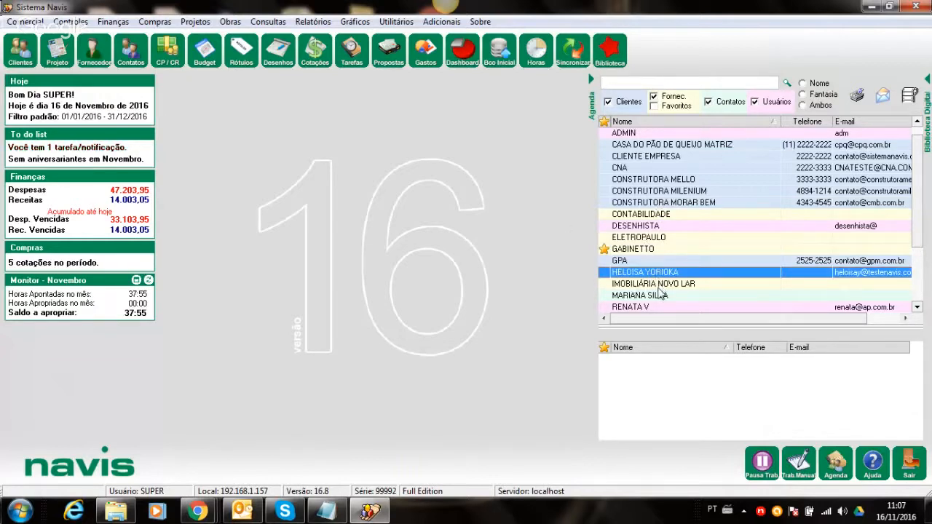
left_click(658, 285)
left_click(653, 305)
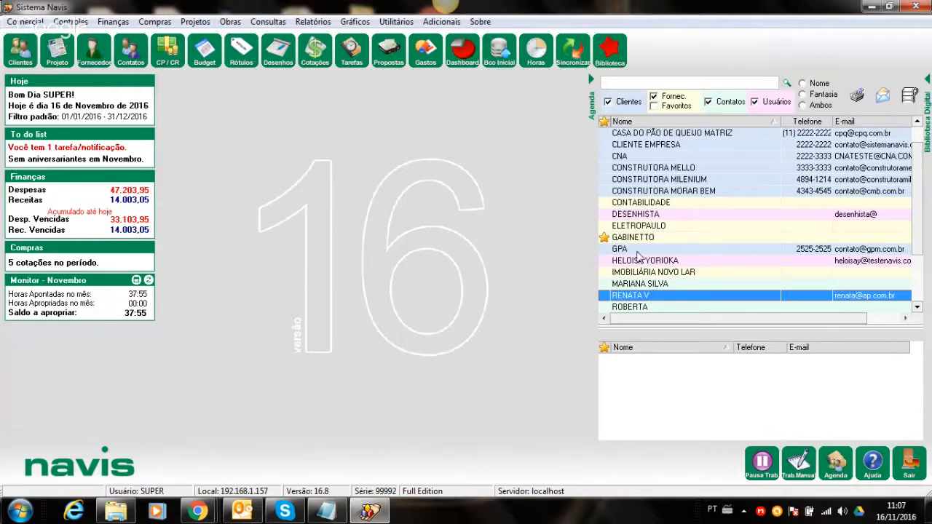
double_click(651, 307)
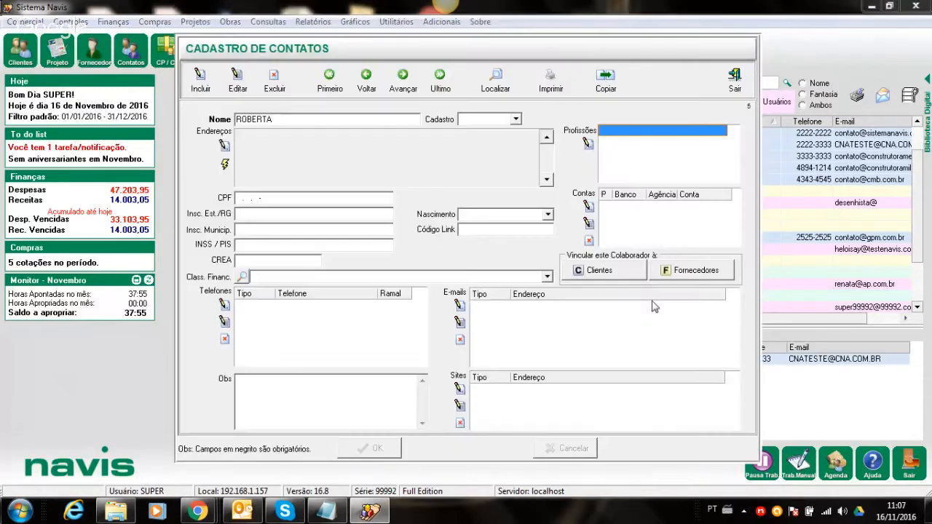
left_click(735, 80)
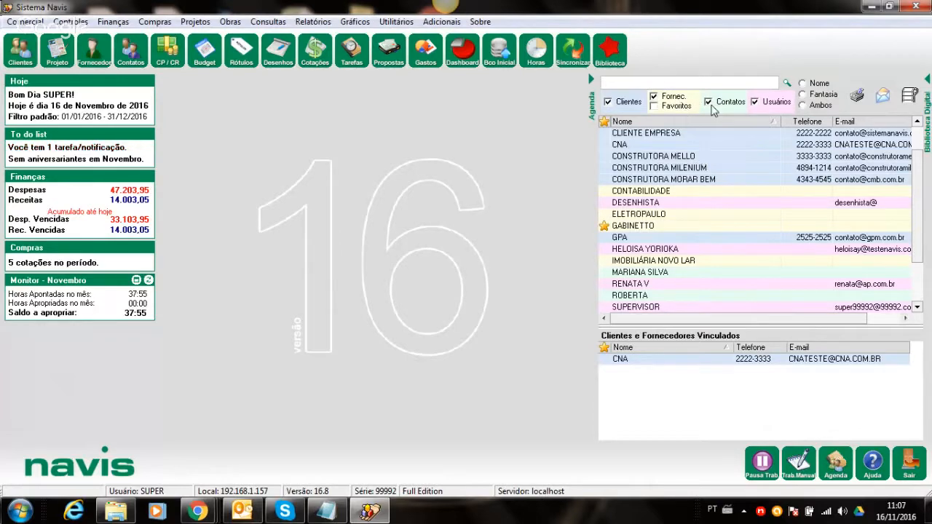
- Open and close the Clientes, Fornecedor and Contatos registers, then show client CNA's linked contact
left_click(20, 52)
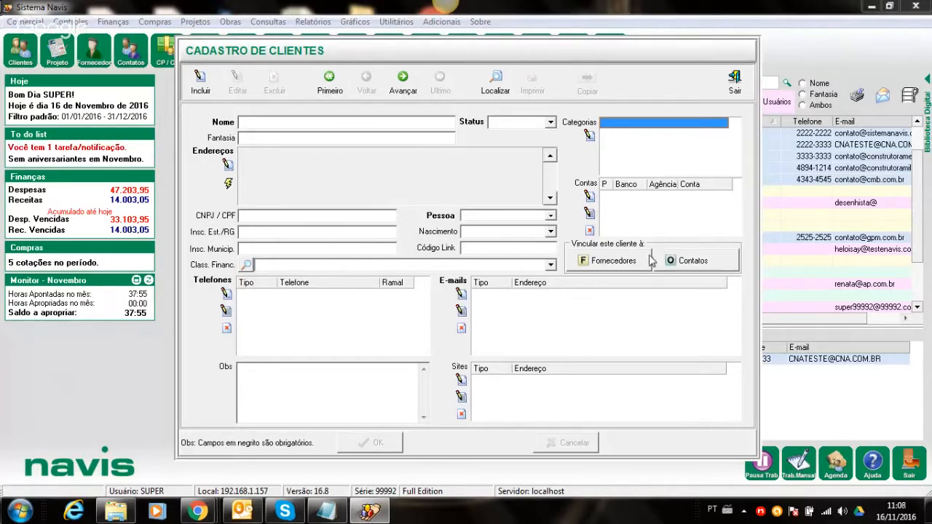
left_click(735, 80)
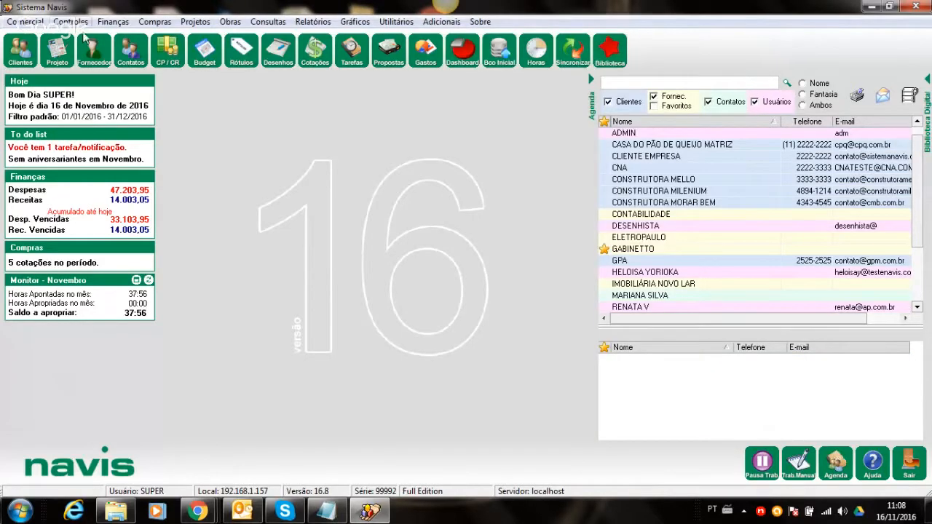
left_click(81, 58)
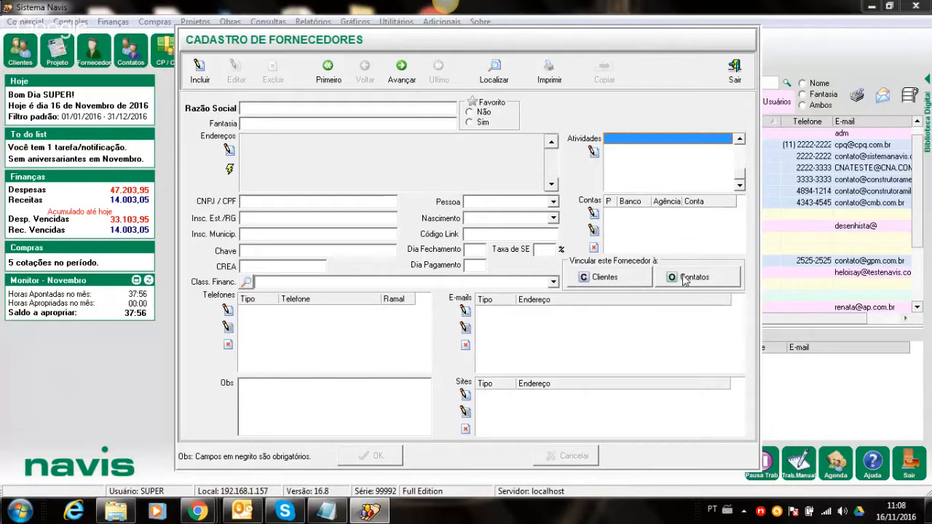
left_click(735, 65)
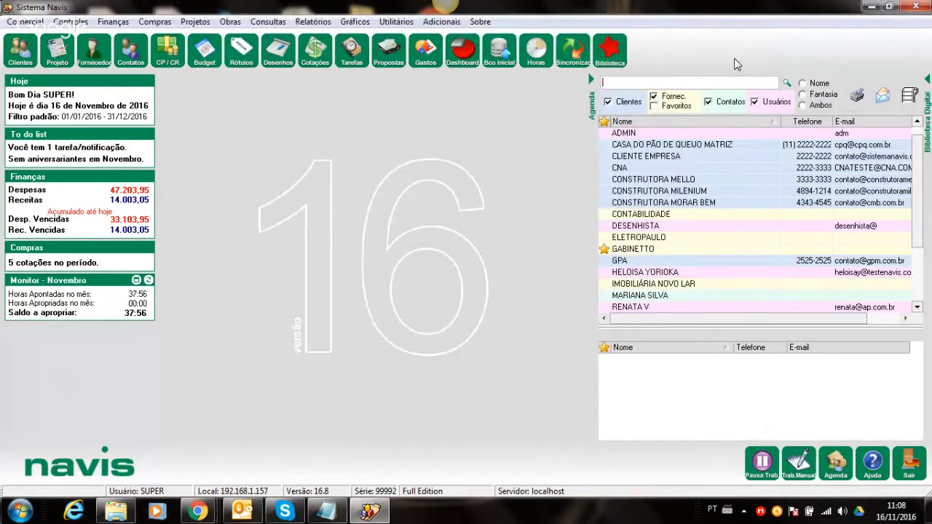
left_click(136, 51)
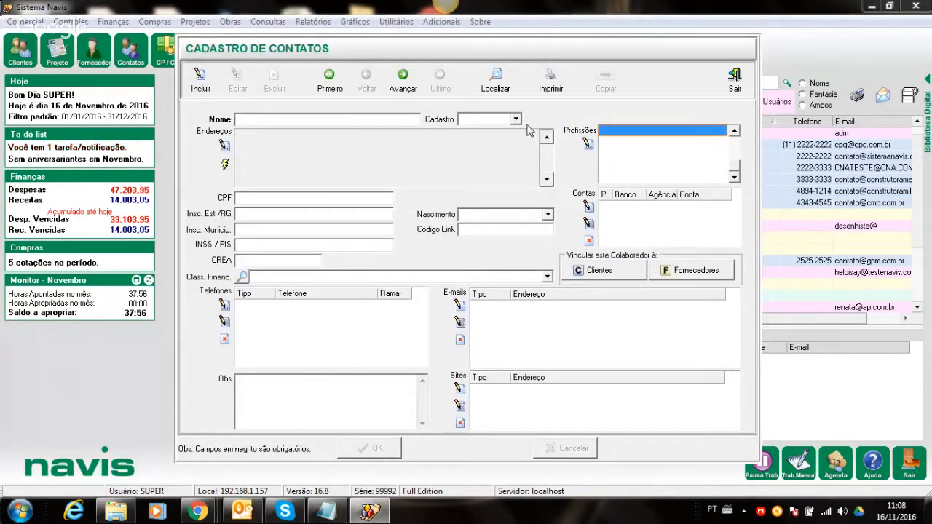
left_click(732, 78)
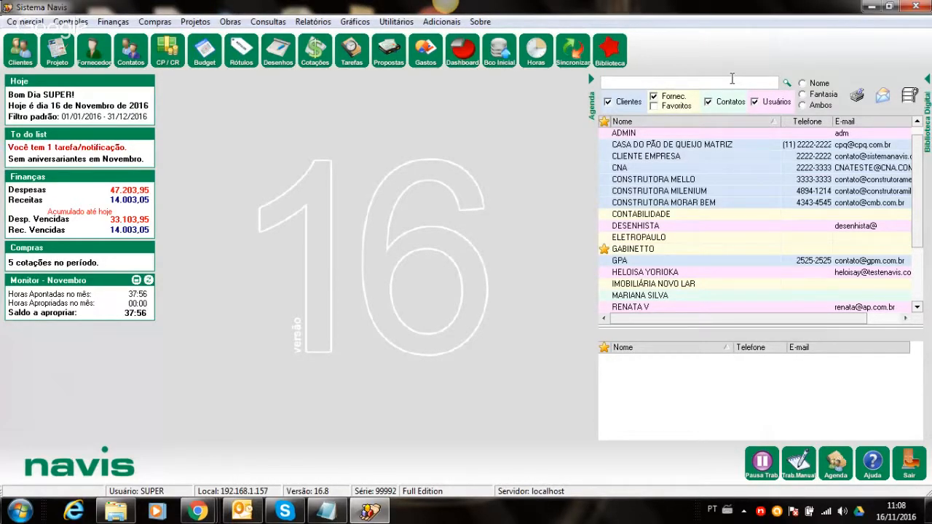
left_click(644, 169)
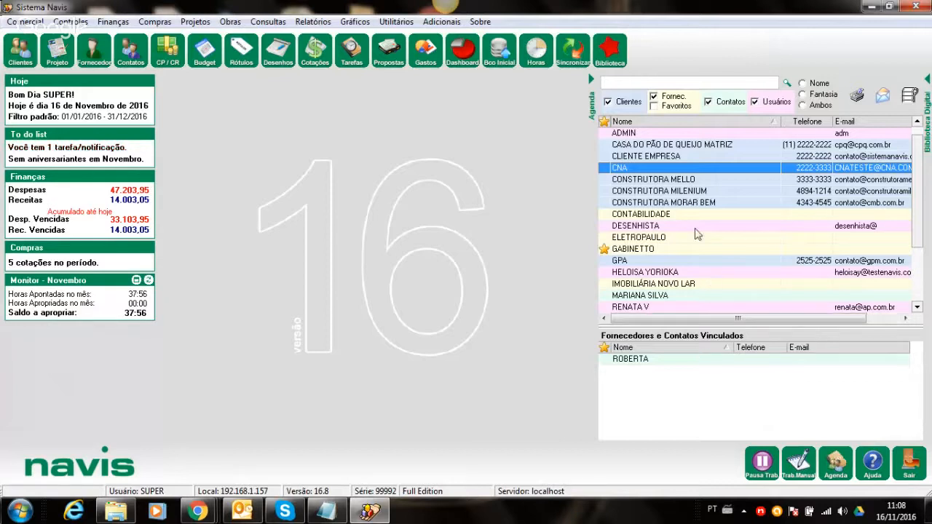
- Confirm CONSTRUTORA MILENIUM has no linked contacts, then start a new record in Cadastro de Contatos
left_click(680, 192)
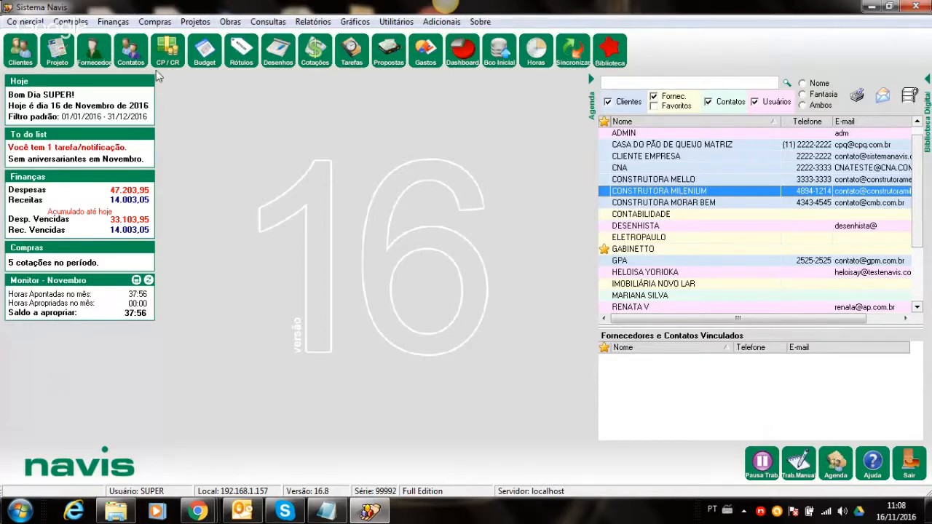
left_click(131, 51)
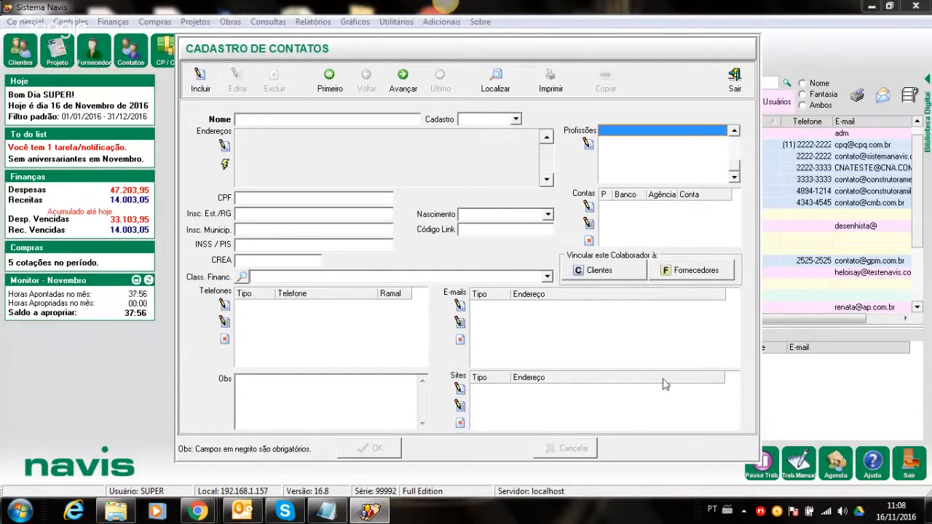
left_click(200, 80)
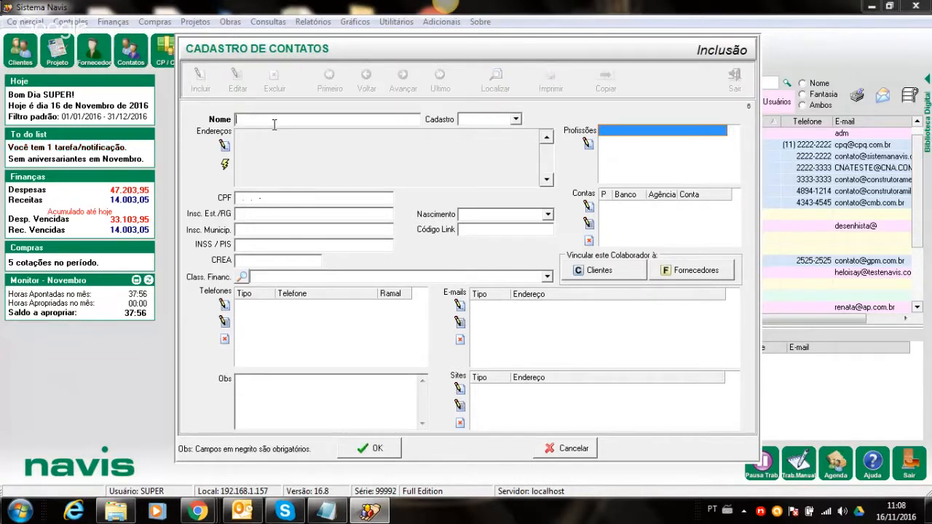
- Enter the new contact's name and link the profession ADMINISTRATIVO
type("FELIPE")
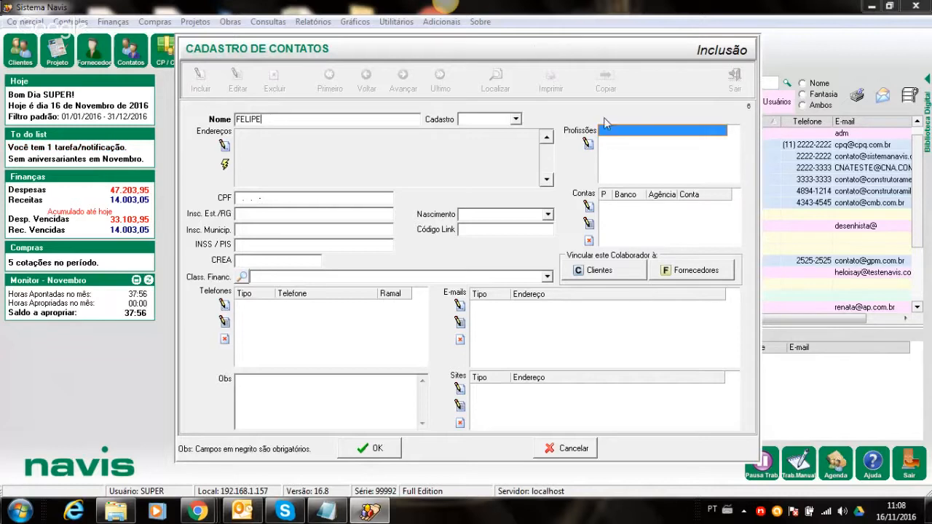
left_click(588, 143)
double_click(287, 139)
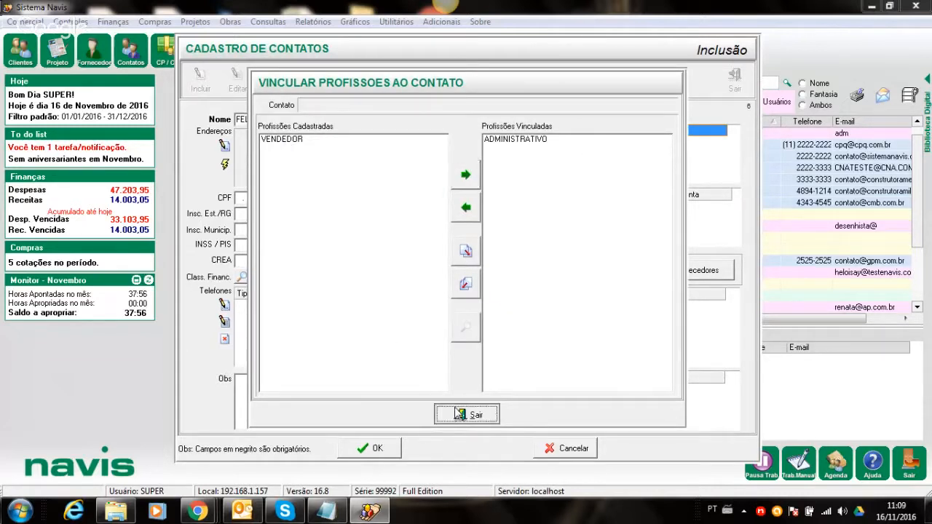
left_click(457, 412)
- Link client CONSTRUTORA MILENIUM to the contact, save it and close the register
left_click(614, 271)
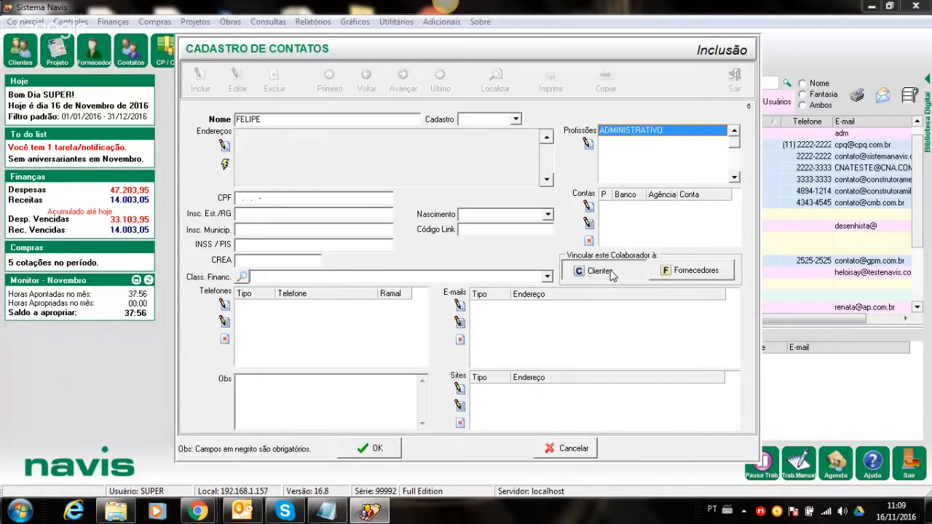
double_click(305, 175)
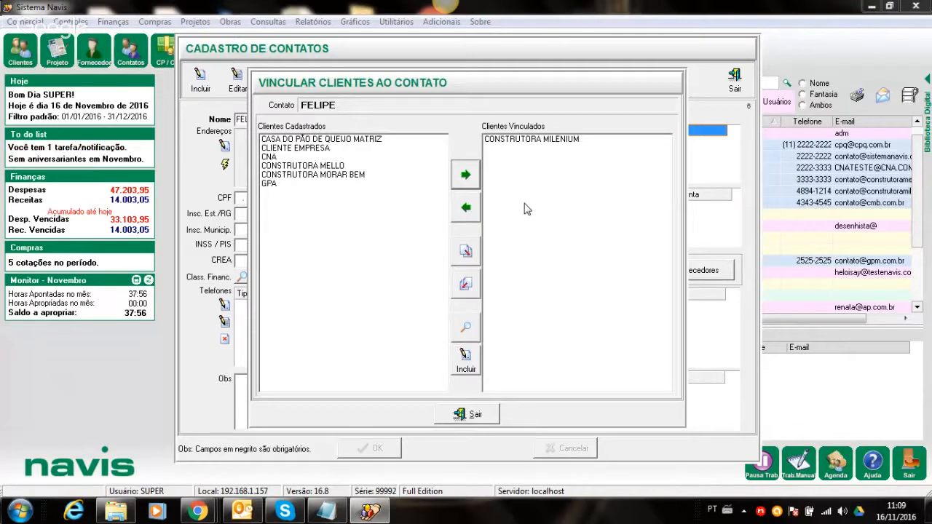
left_click(460, 416)
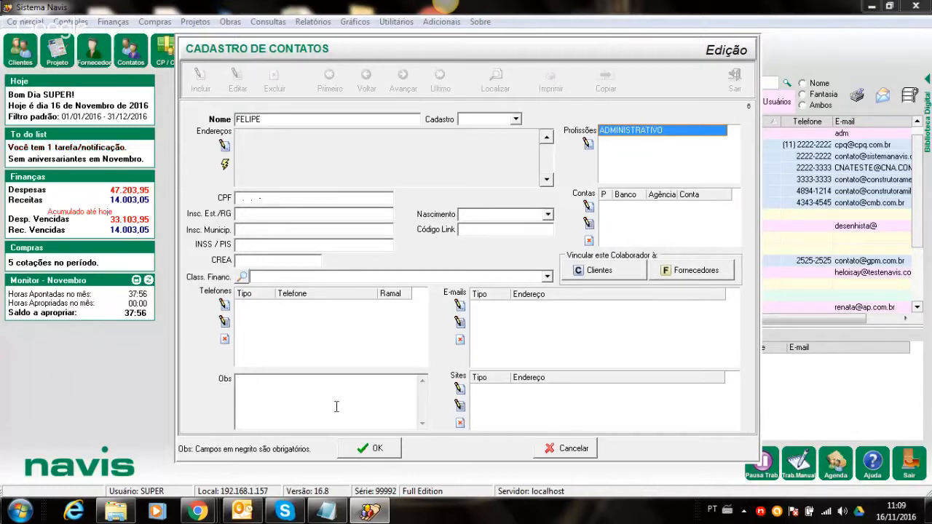
left_click(368, 447)
left_click(734, 79)
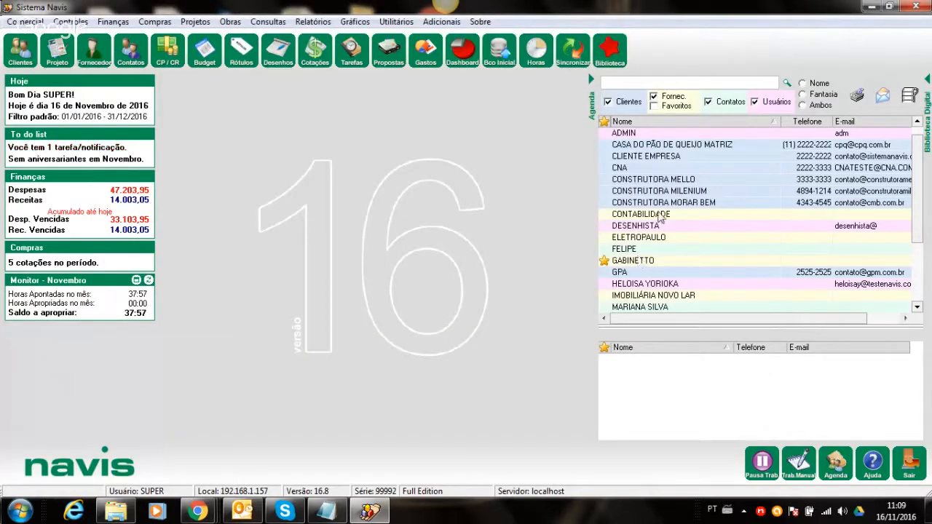
left_click(664, 191)
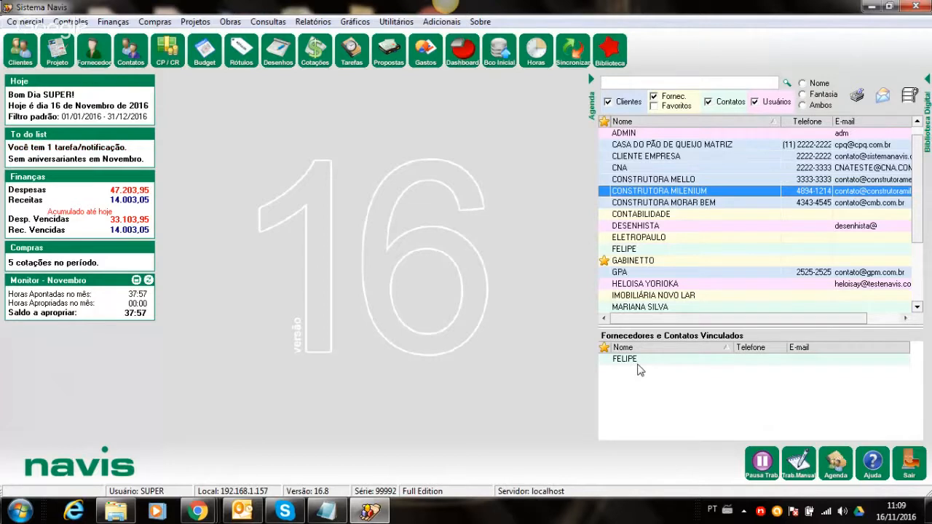
left_click(659, 82)
type("F")
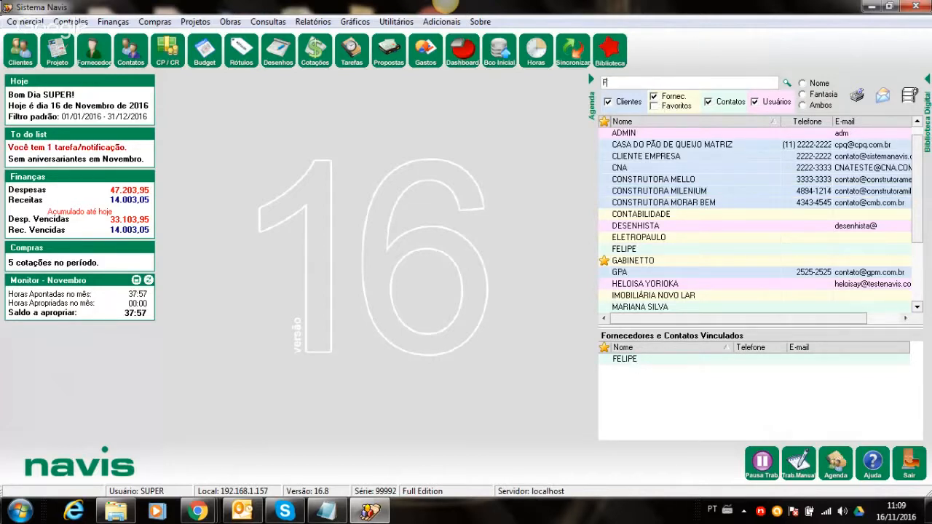
type("E")
left_click(634, 136)
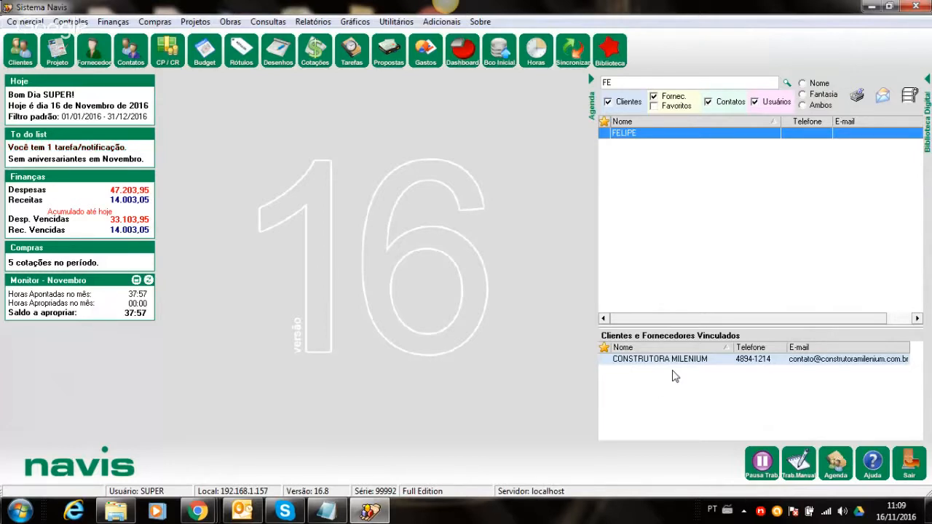
left_click(641, 84)
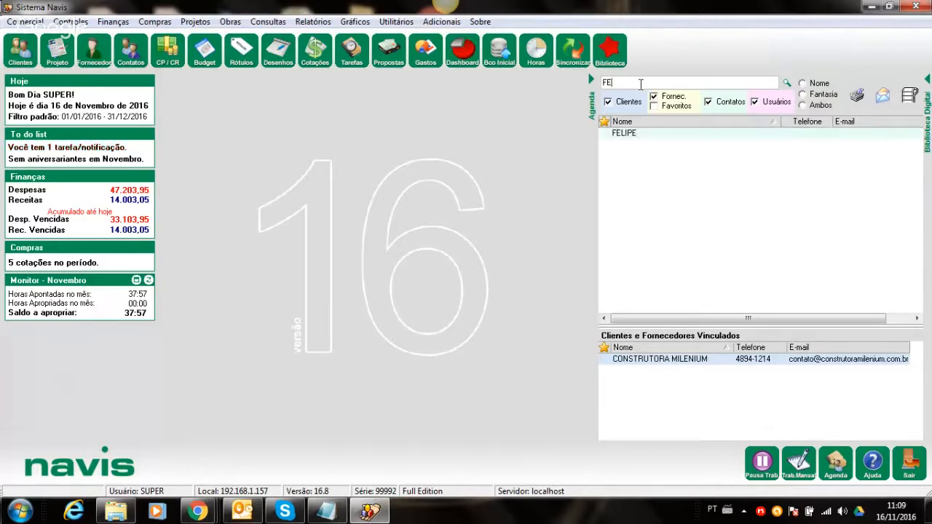
key("BackSpace")
key("BackSpace")
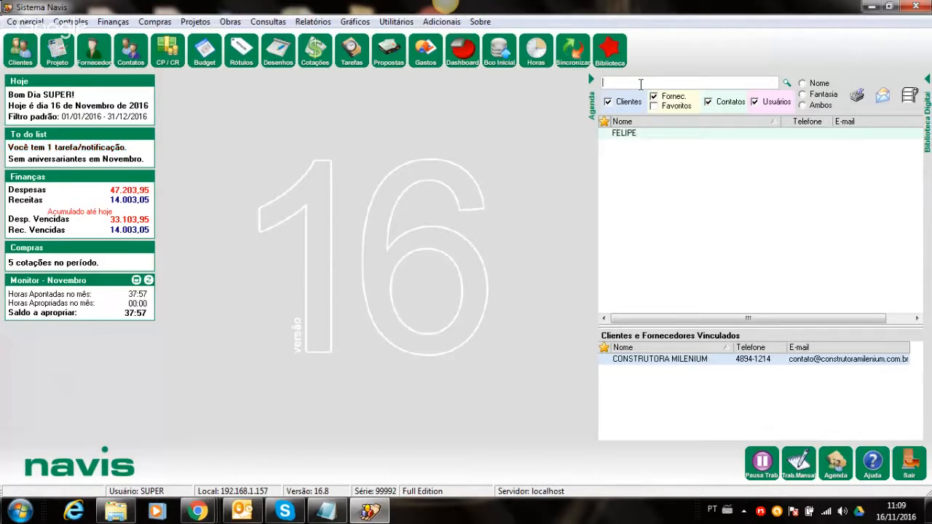
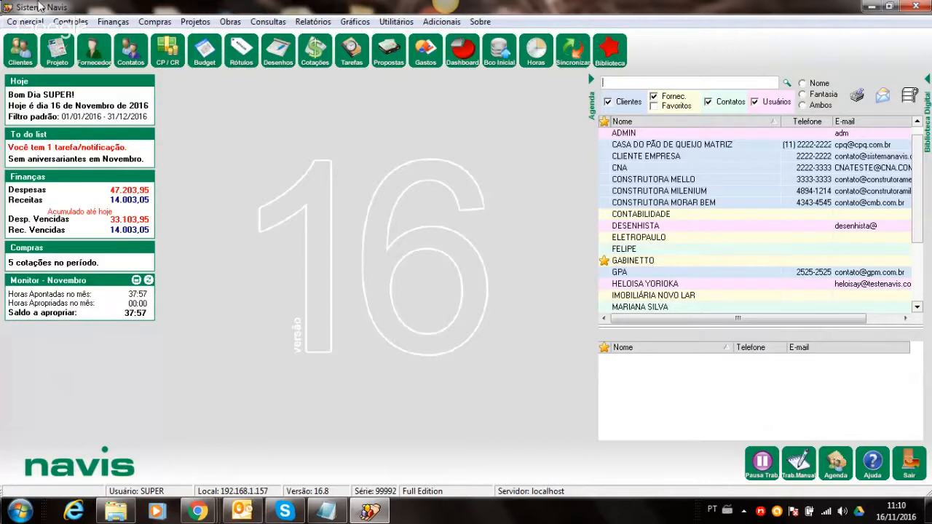
- Open the Comercial menu to show the address, phone, site and e-mail type entries
left_click(11, 23)
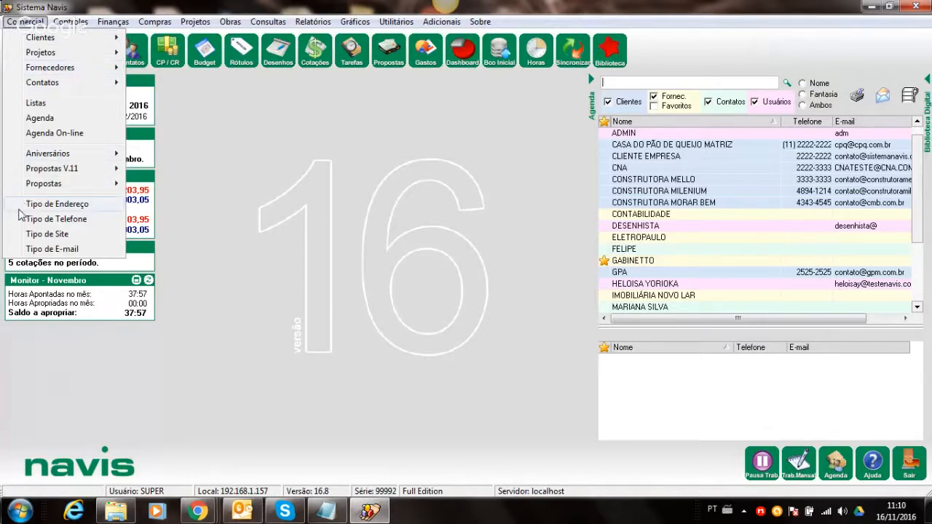
- Check the existing address types, then add and save COBRANÇA as a new Tipo de Endereço
left_click(57, 204)
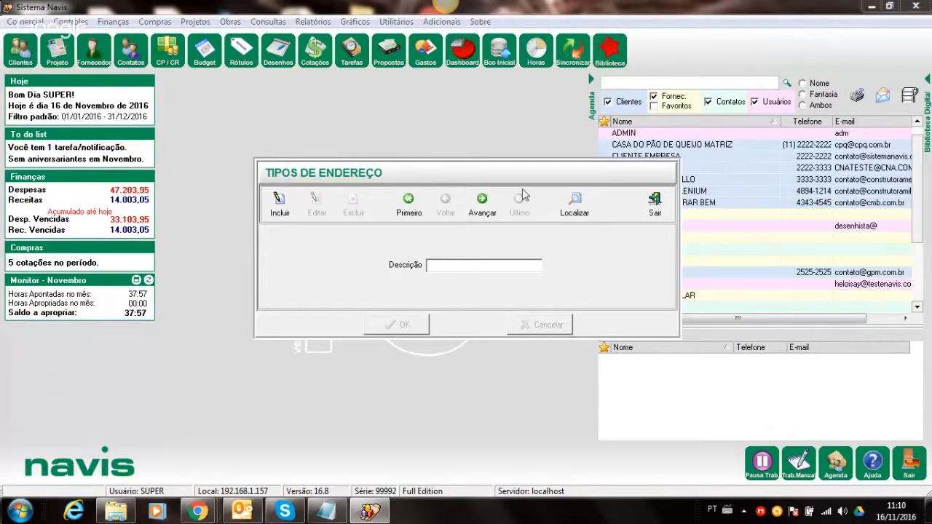
left_click(574, 198)
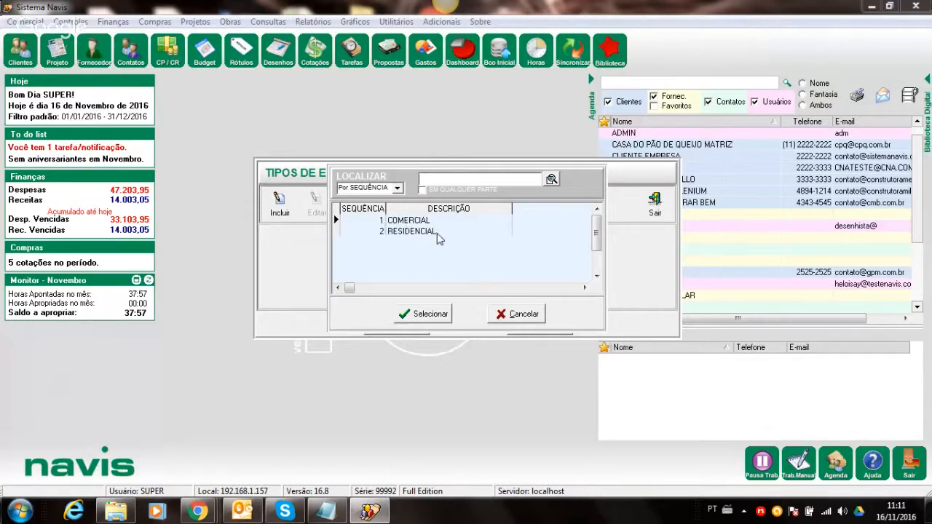
left_click(516, 315)
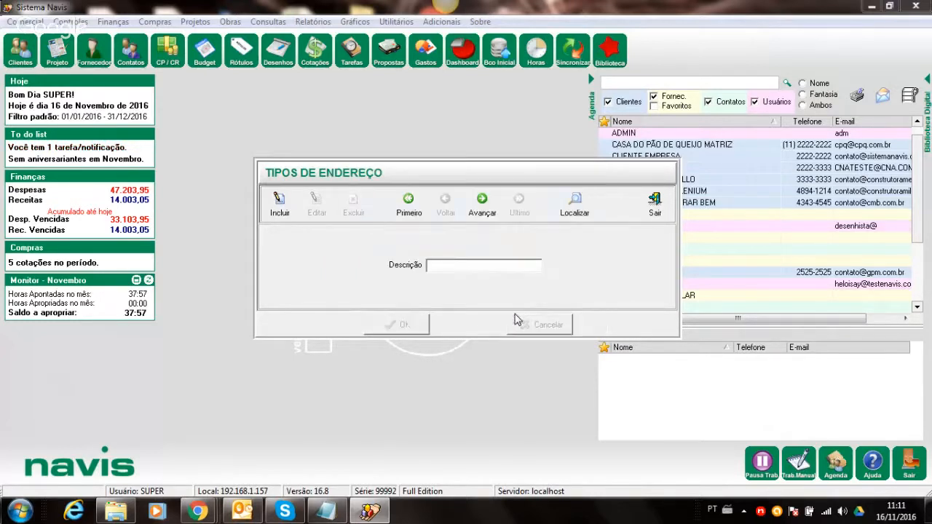
left_click(280, 217)
type("COBRANÇA")
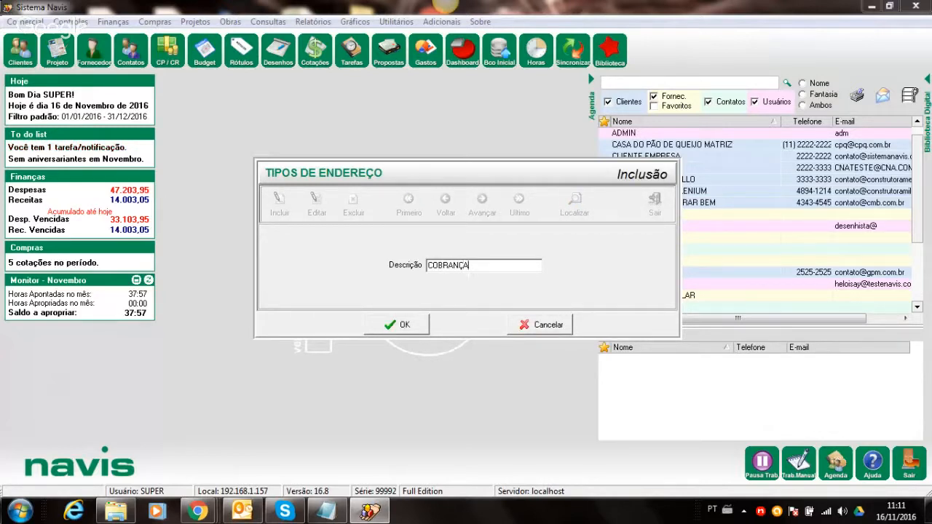
left_click(387, 323)
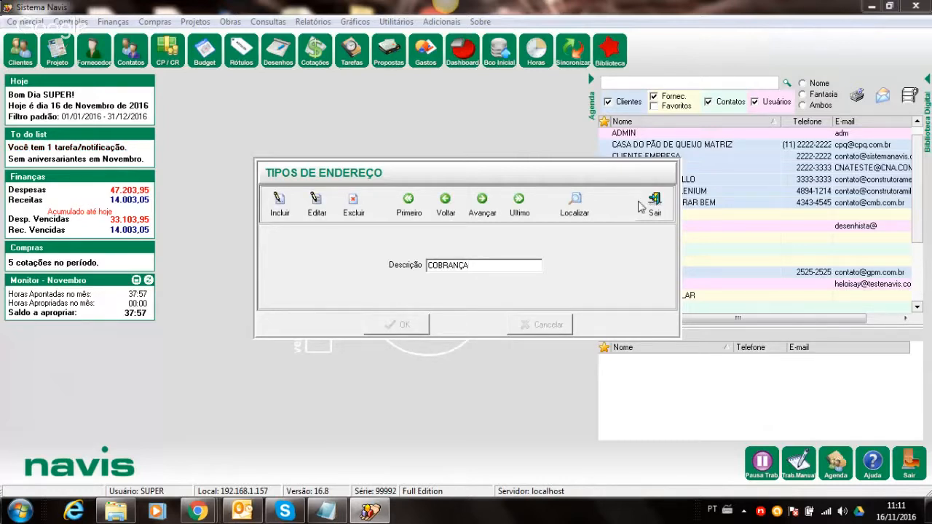
left_click(654, 204)
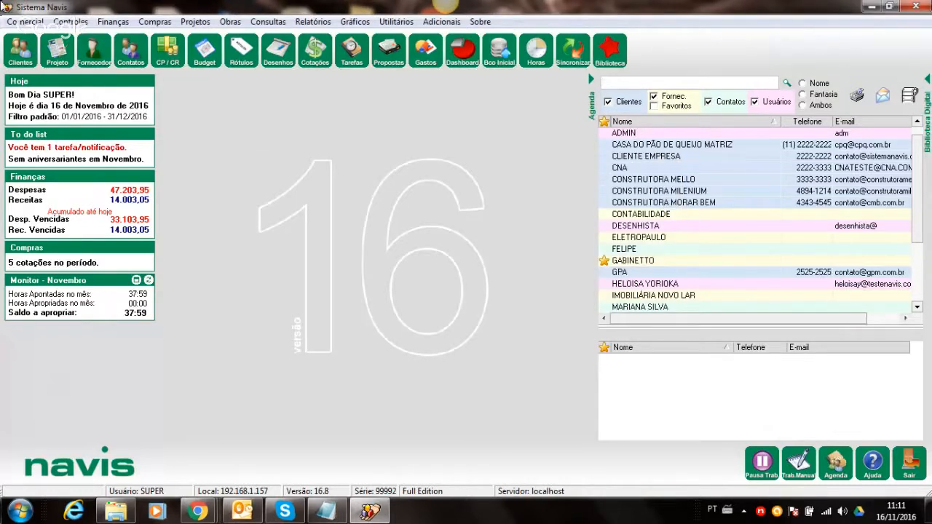
- Change CONSTRUTORA MORAR BEM's Av. Faria Lima address type to COBRANÇA
left_click(16, 55)
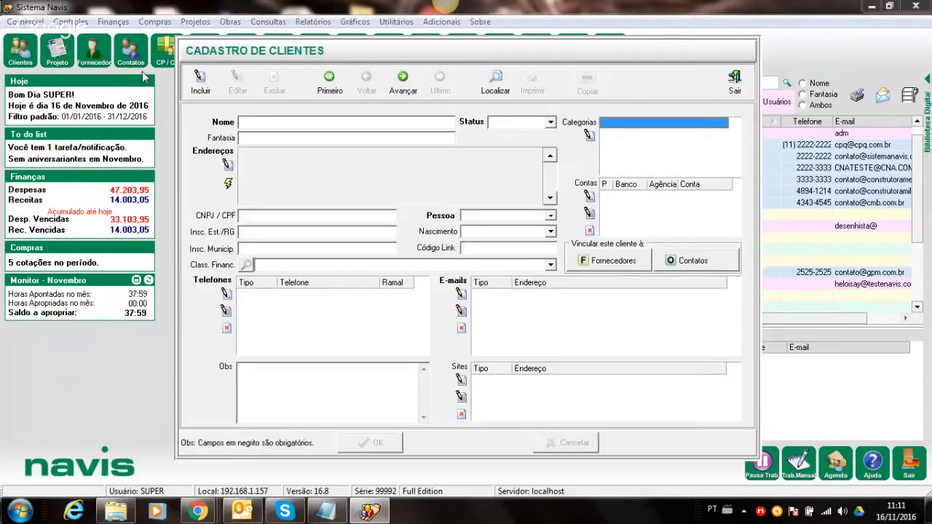
left_click(404, 84)
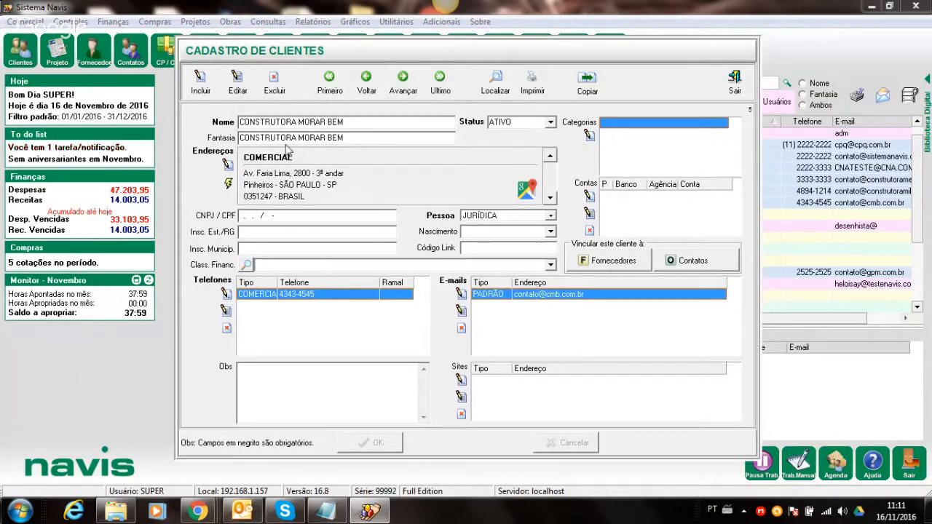
left_click(237, 82)
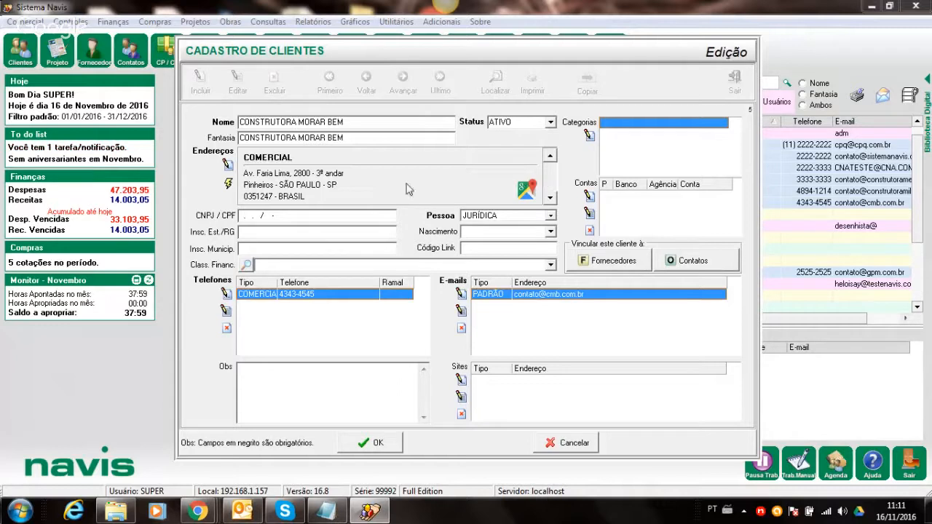
left_click(227, 166)
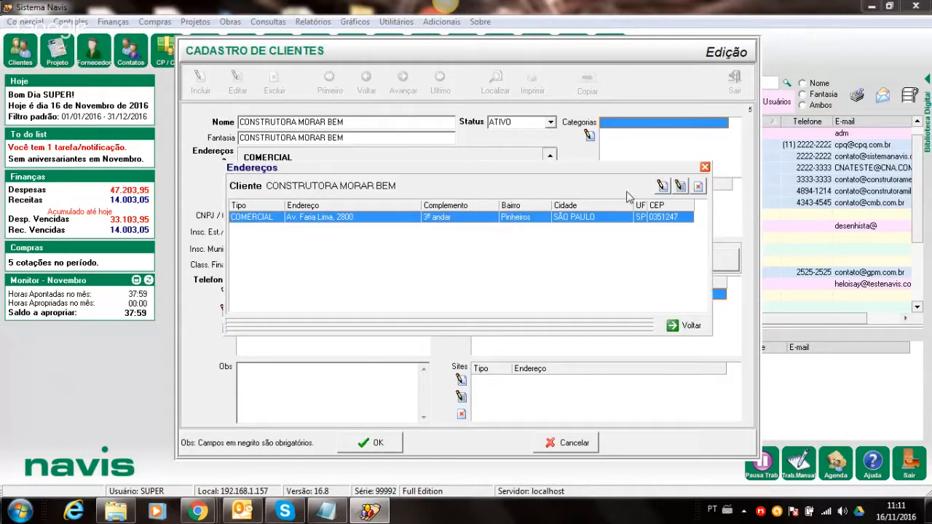
left_click(680, 186)
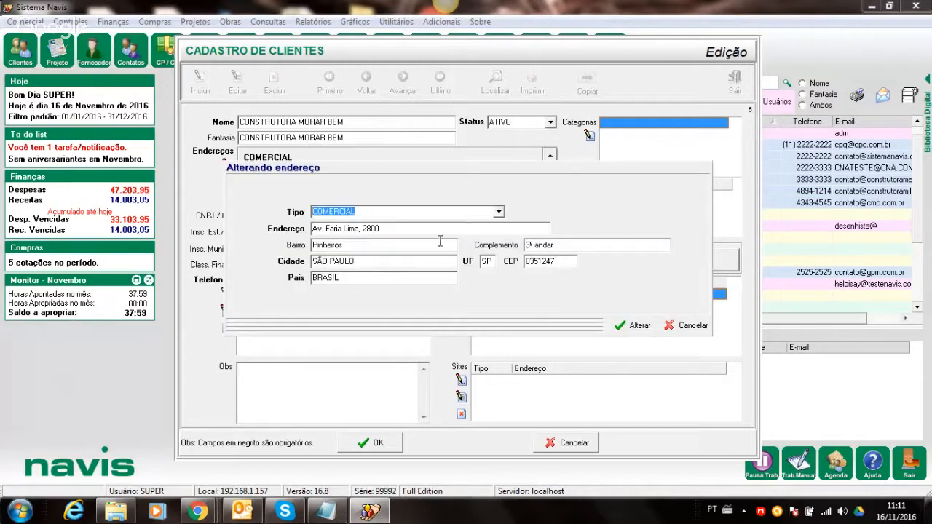
left_click(499, 213)
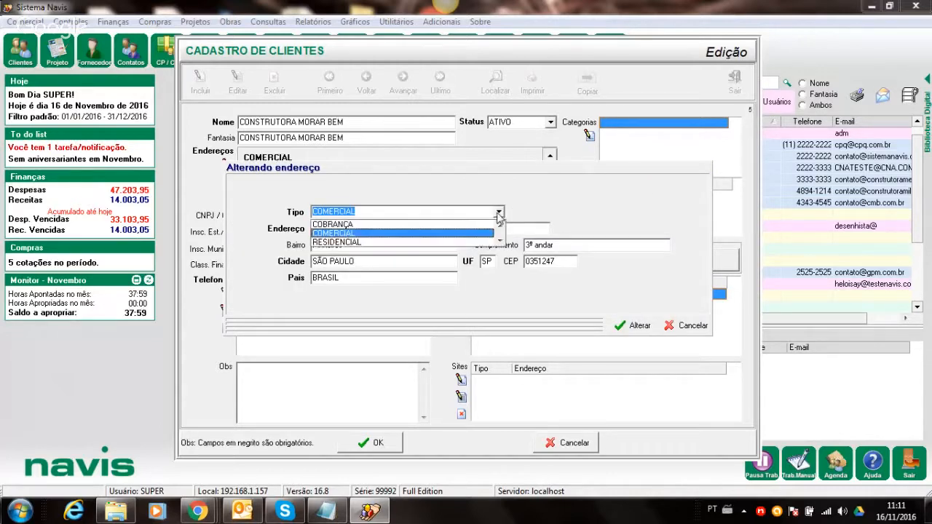
left_click(460, 224)
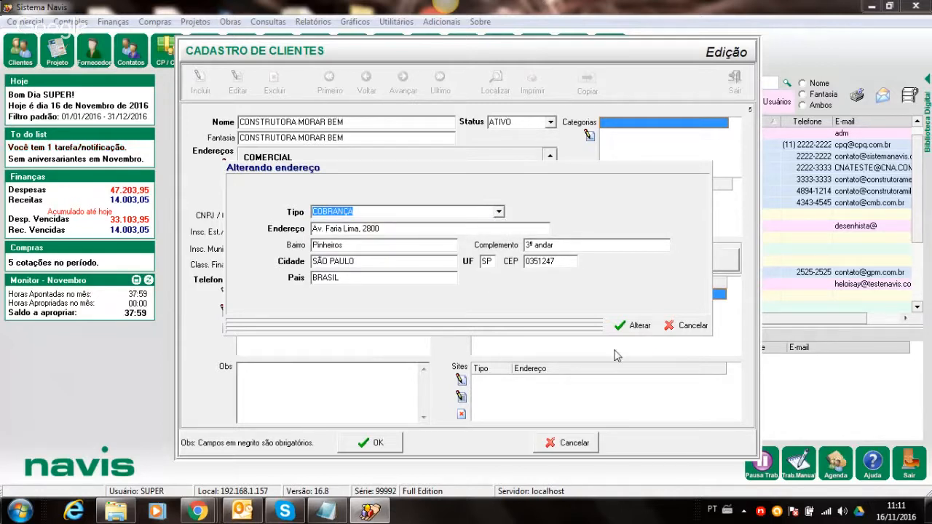
left_click(639, 326)
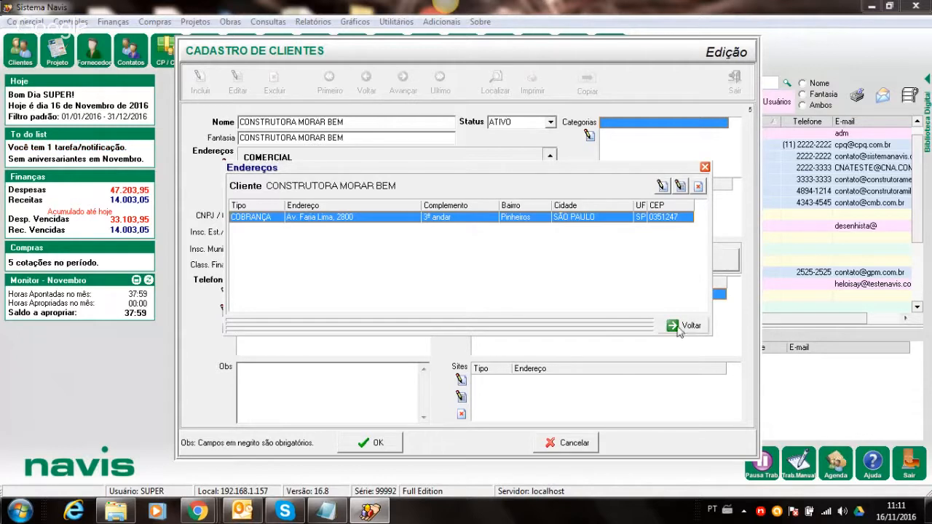
left_click(684, 326)
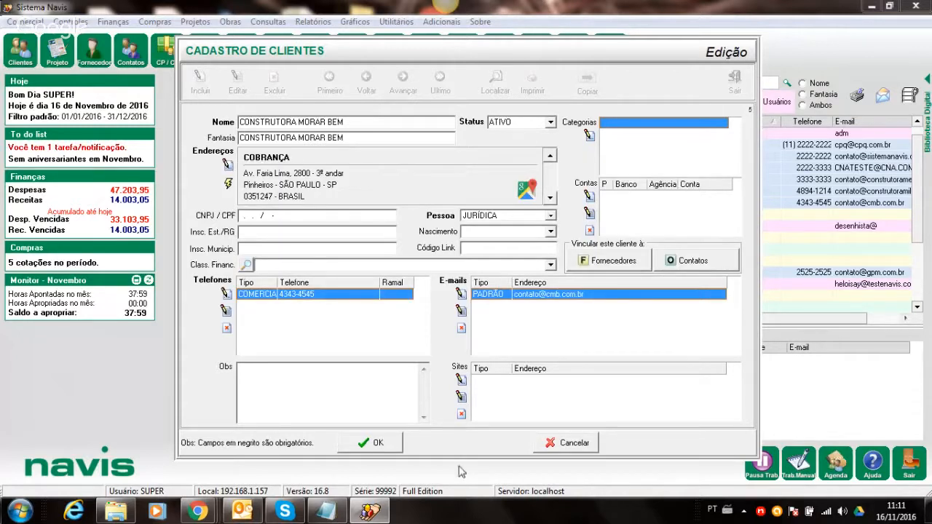
- Attempt to save the client, accept the invalid CNPJ/CPF warning, then discard the edit and close Clientes
left_click(370, 442)
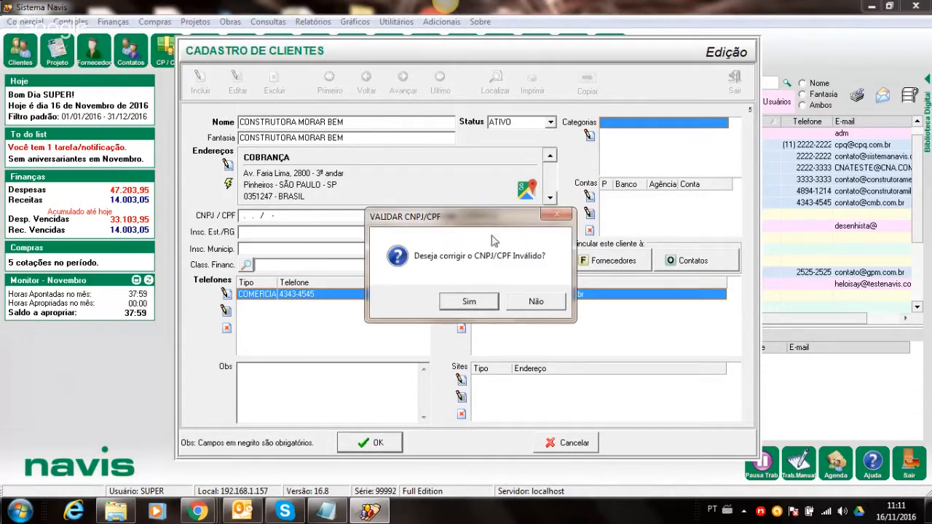
left_click(468, 301)
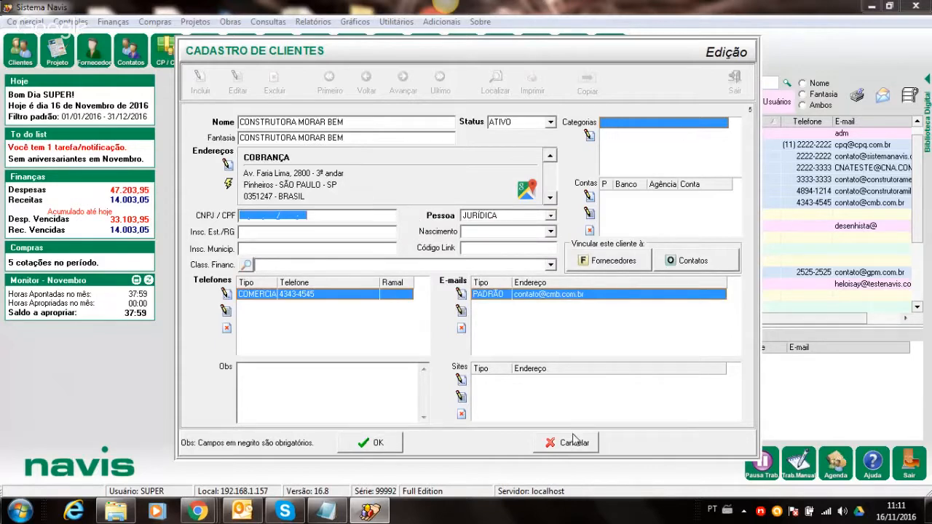
left_click(549, 449)
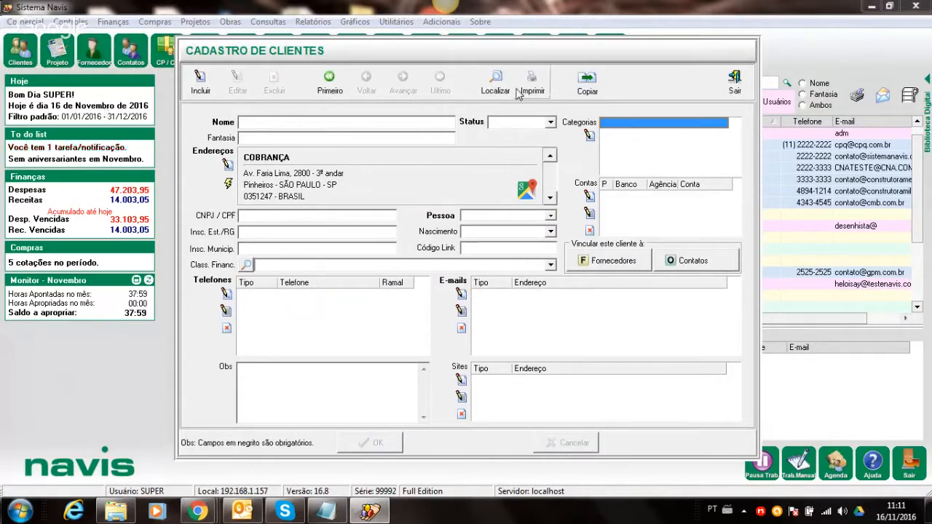
left_click(734, 82)
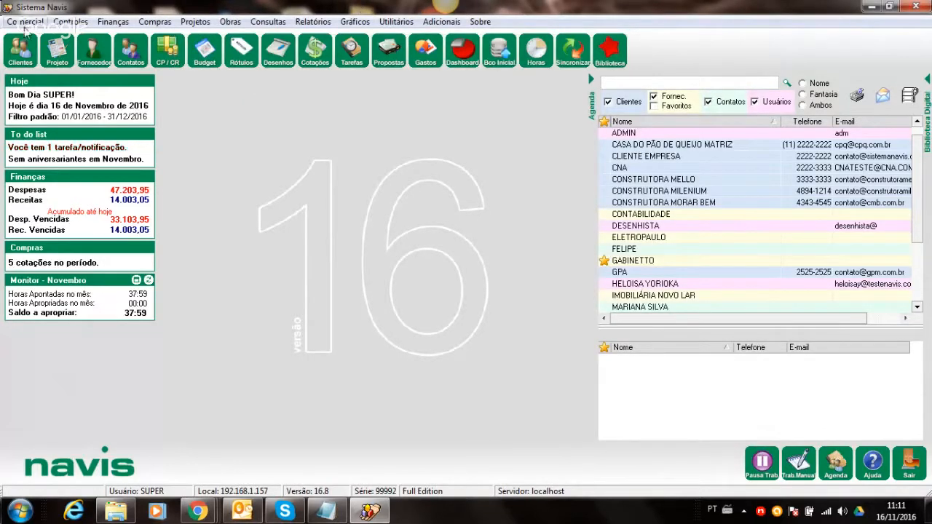
- Review the Tipo de E-mail register from the Comercial menu, then close it
left_click(25, 23)
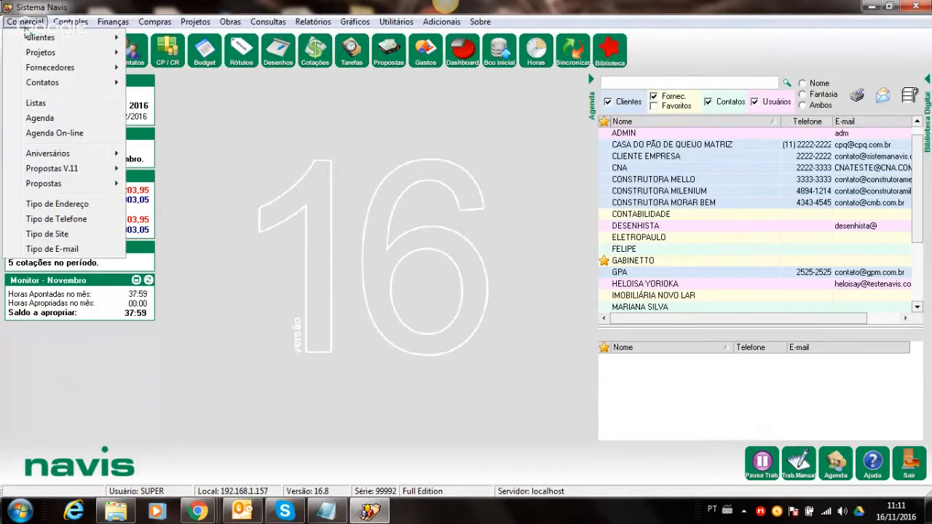
left_click(67, 250)
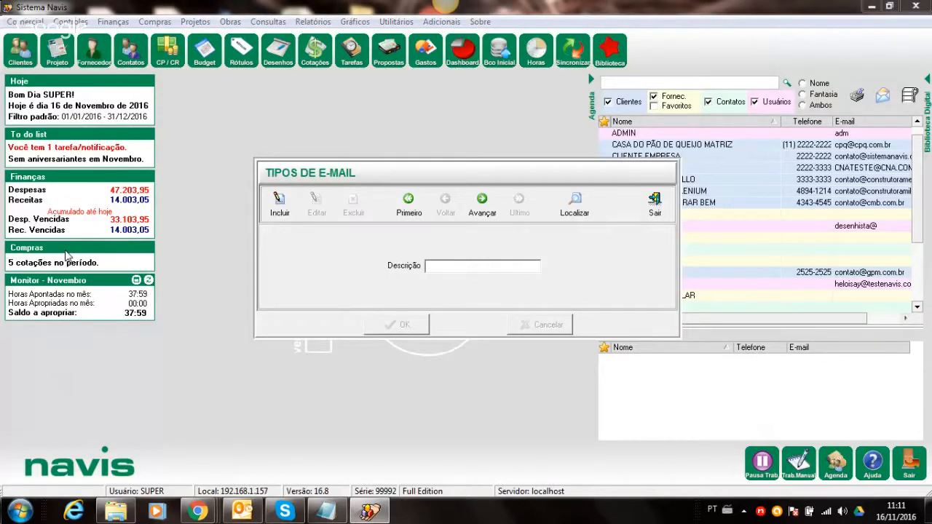
left_click(655, 202)
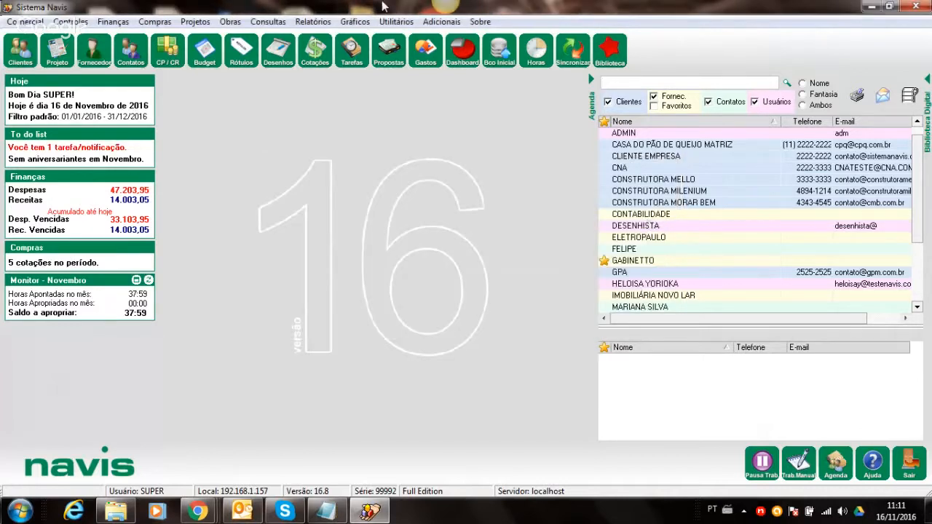
- Reopen the Comercial menu with its Projetos and Contatos submenus expanded
left_click(24, 21)
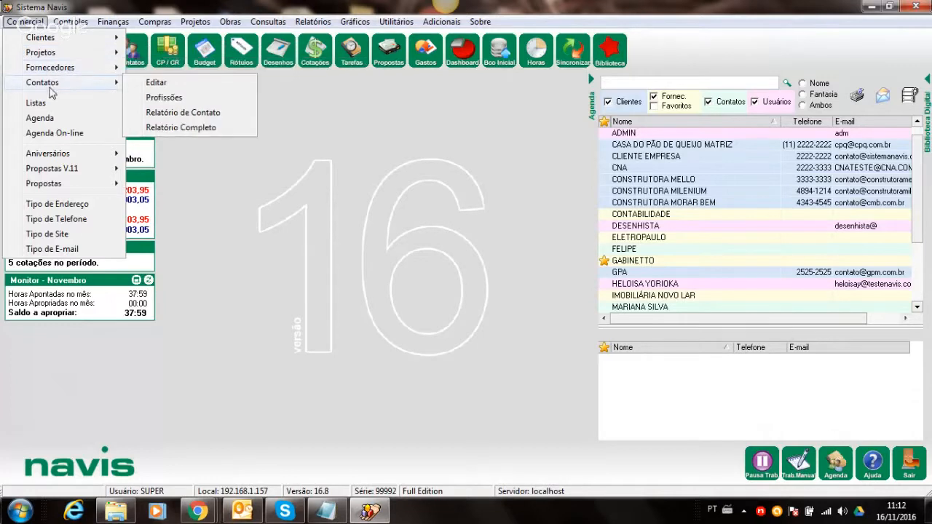
left_click(328, 243)
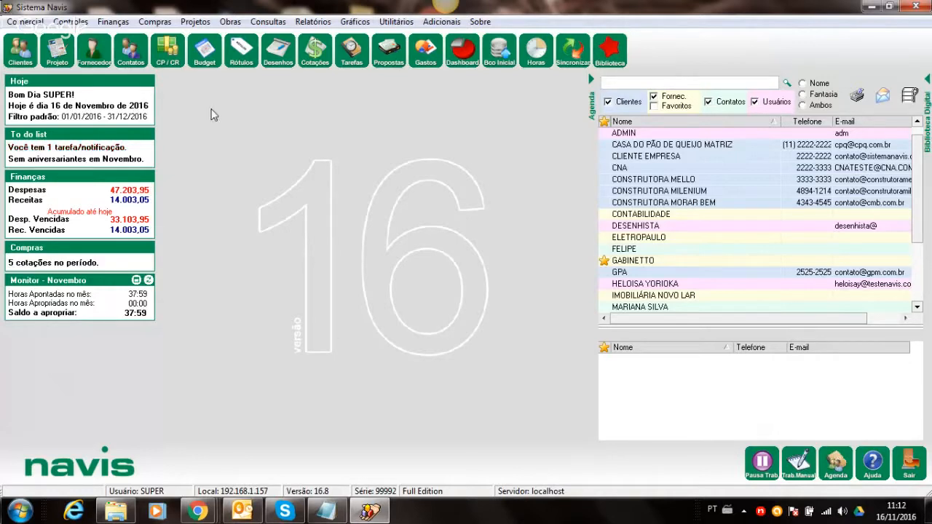
left_click(22, 22)
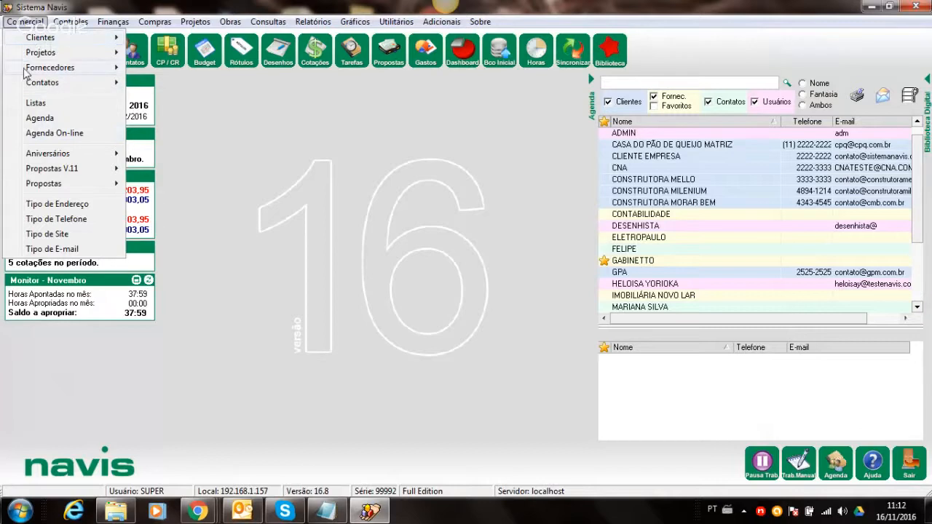
mouse_move(22, 57)
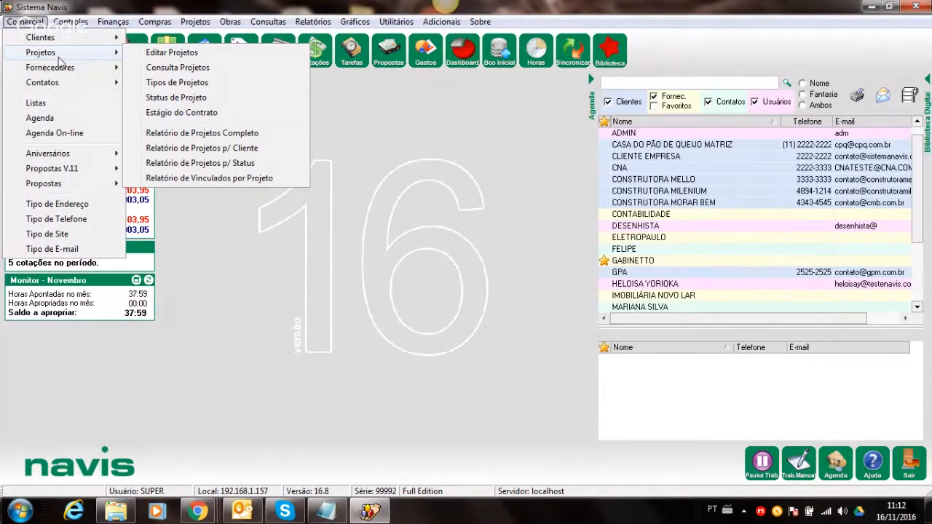
mouse_move(58, 86)
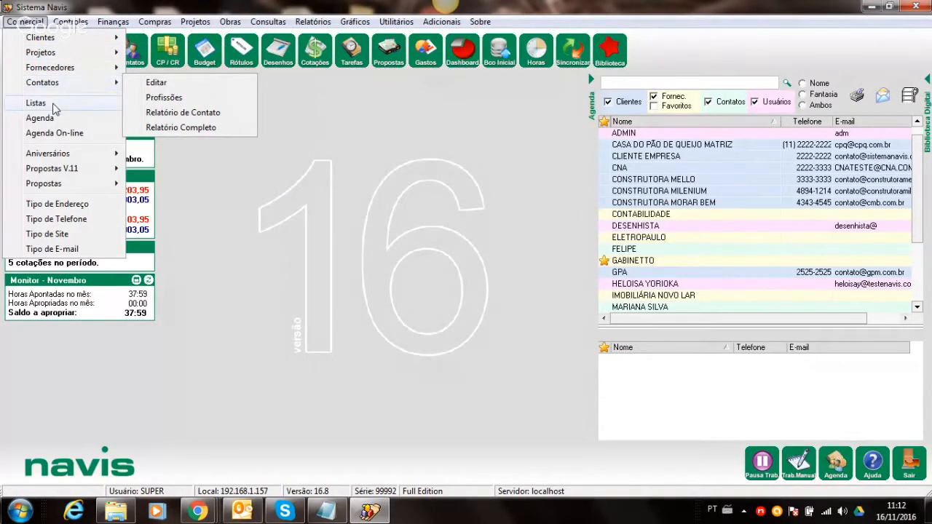
- Go to LISTA DE BRINDES in Cadastro de Listas and start editing it
left_click(54, 103)
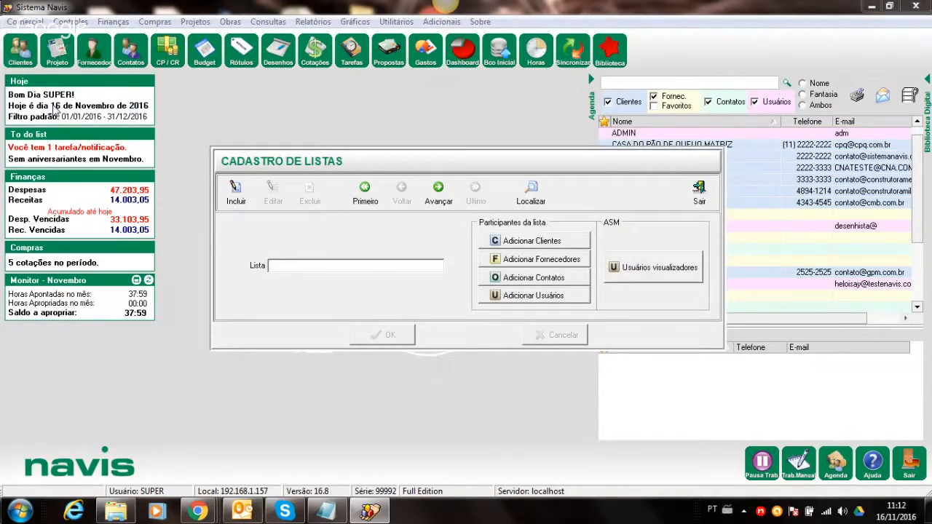
left_click(435, 198)
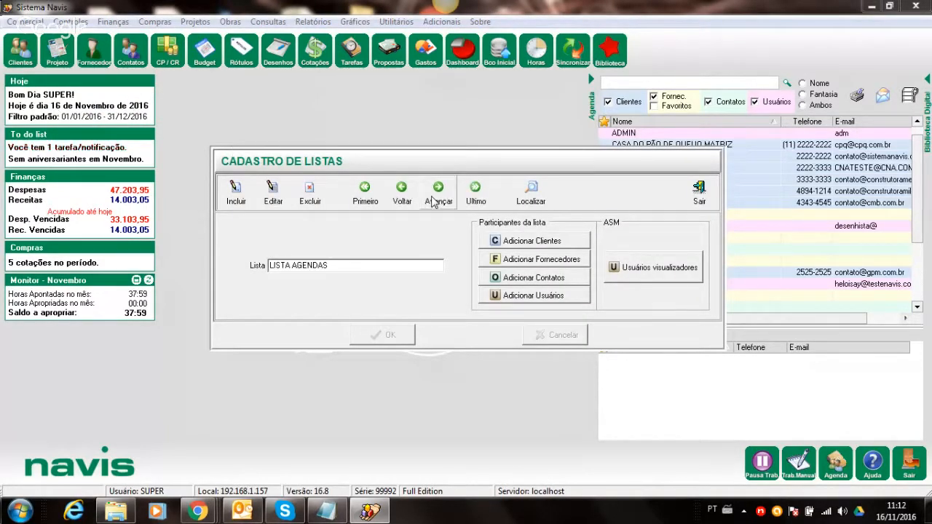
left_click(404, 193)
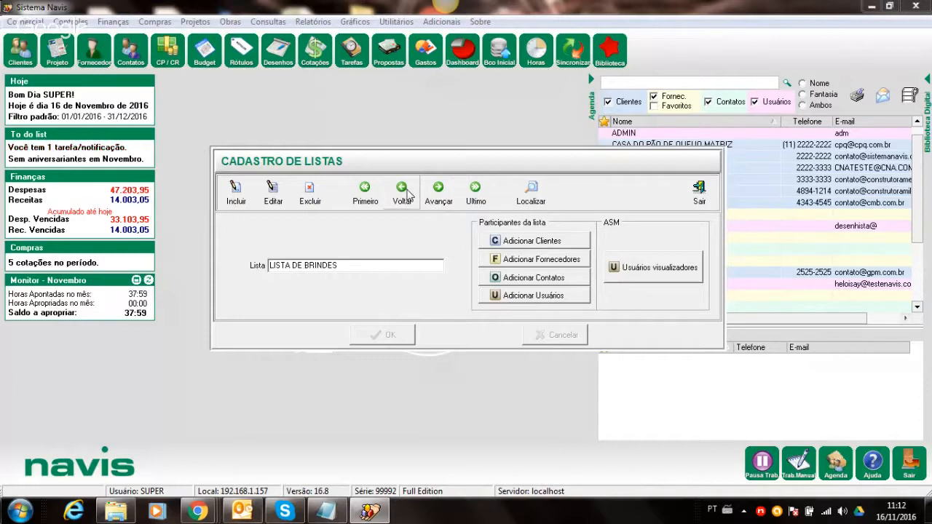
left_click(404, 193)
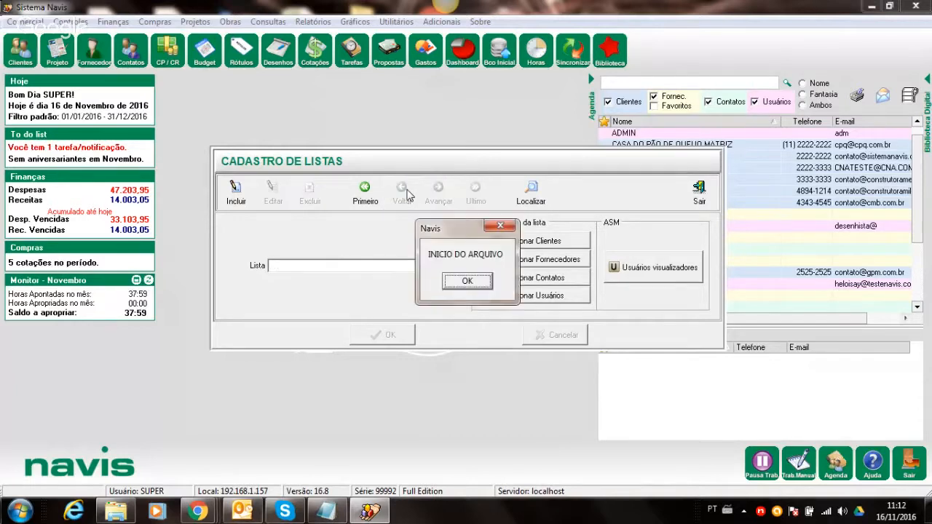
left_click(468, 280)
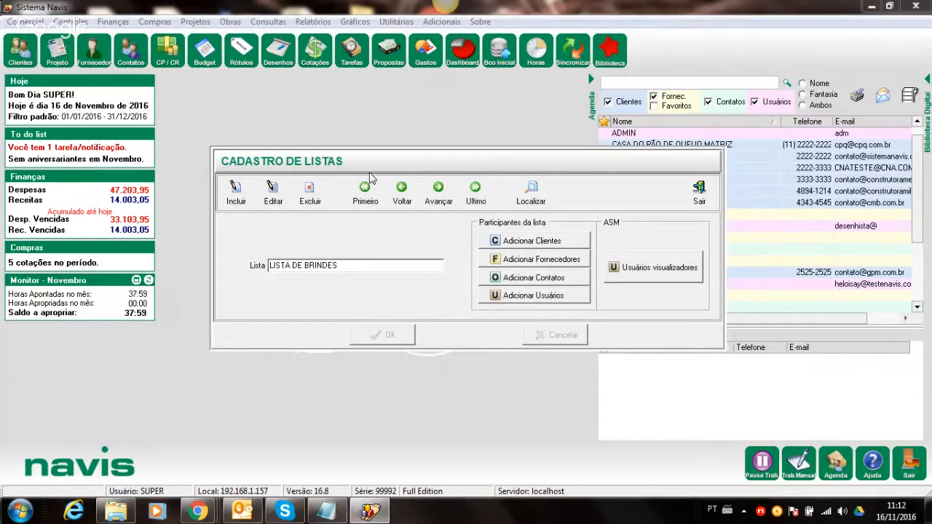
left_click(271, 188)
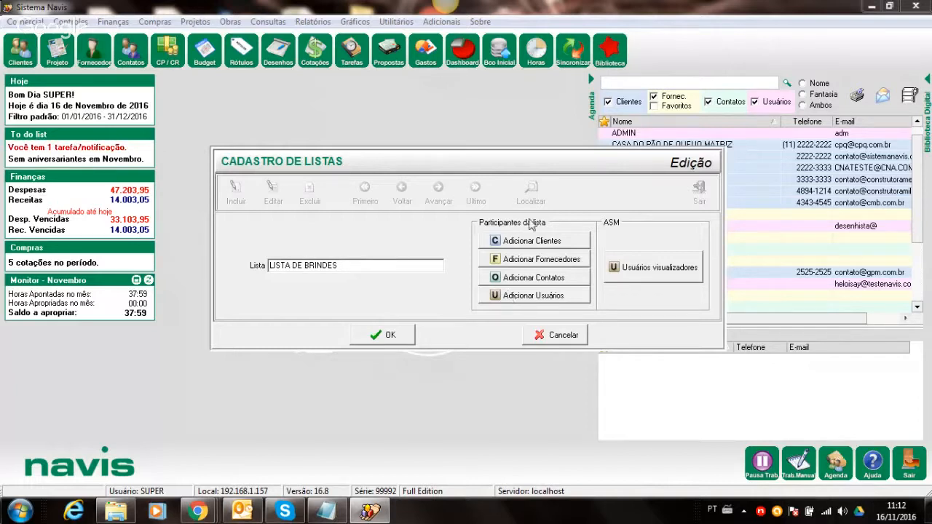
- Link all remaining clients and contacts to LISTA DE BRINDES, then save and close the register
left_click(524, 241)
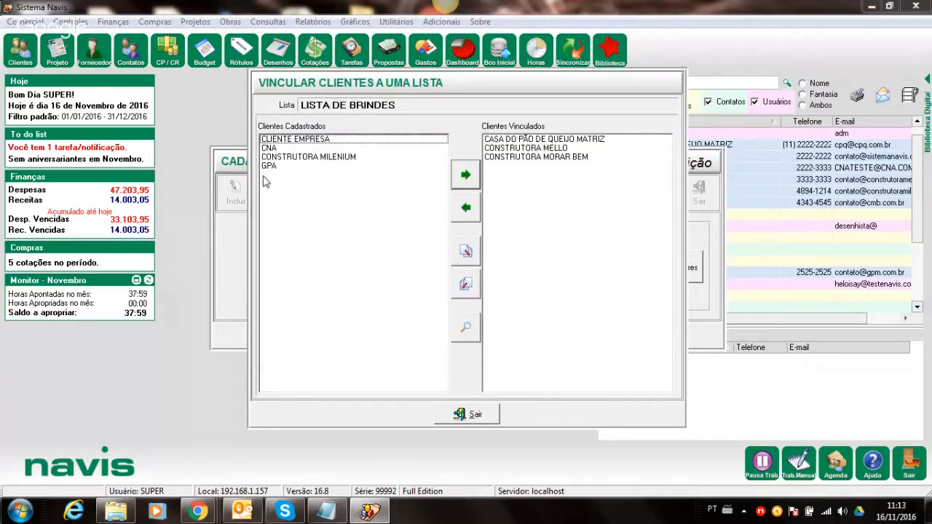
left_click(470, 254)
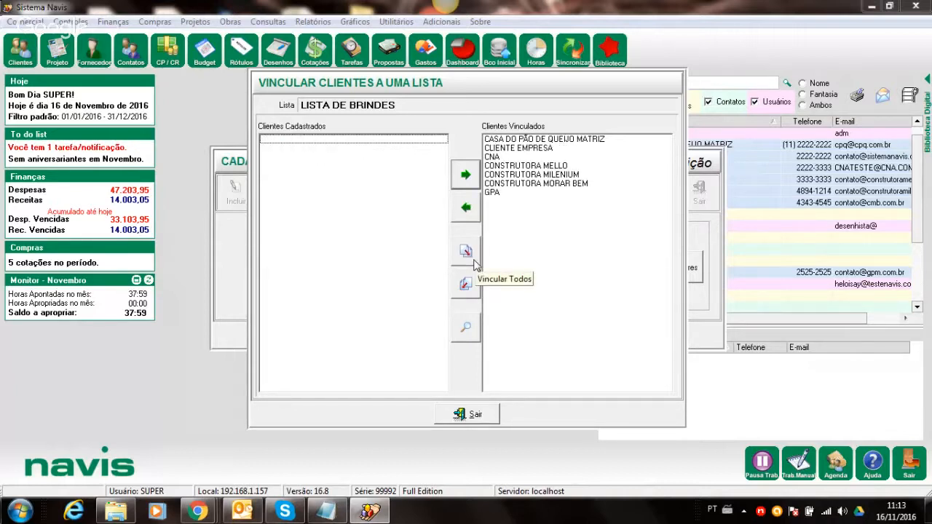
left_click(466, 416)
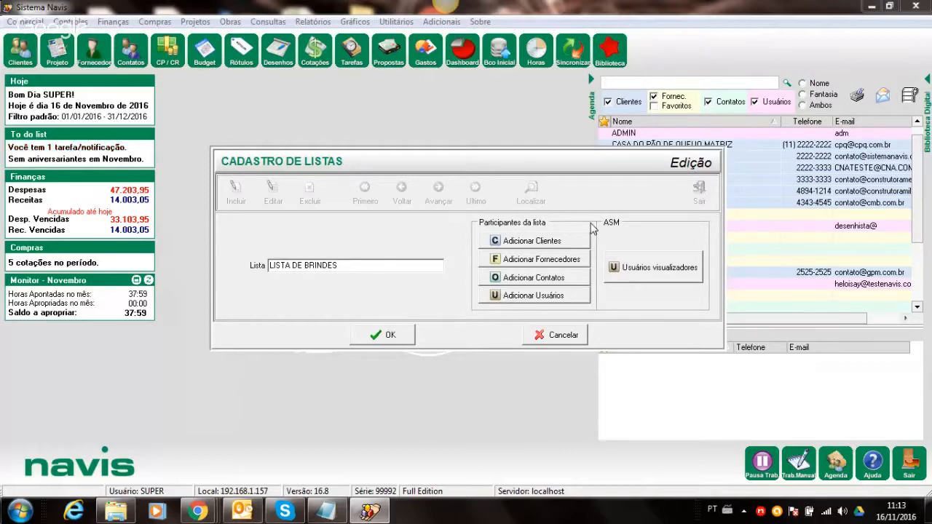
left_click(516, 279)
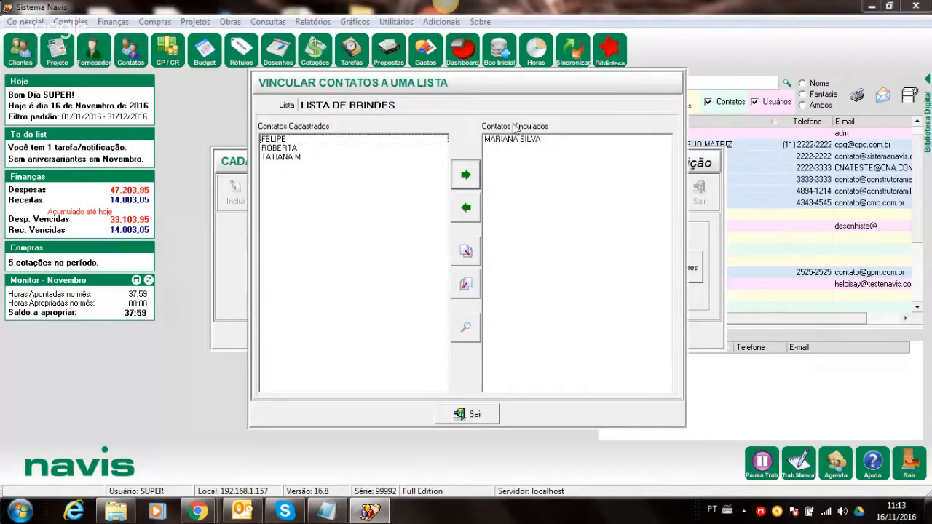
left_click(458, 177)
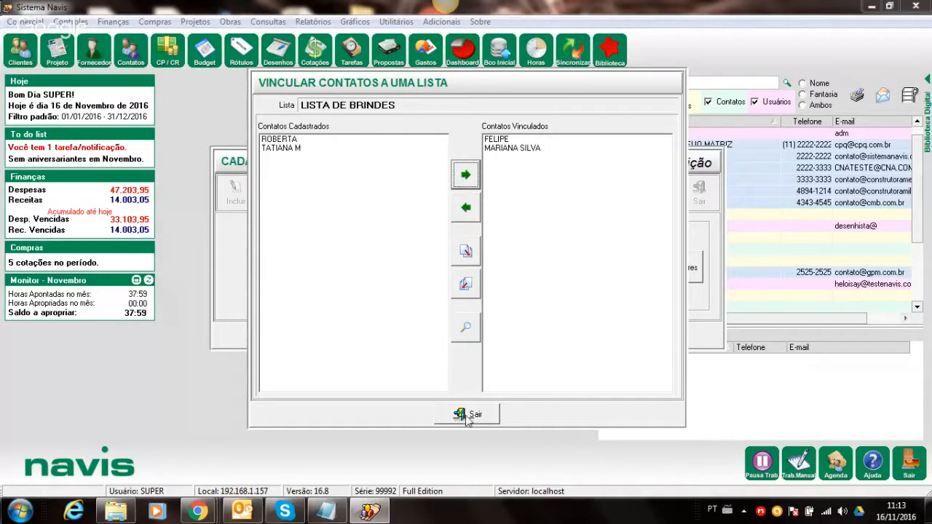
left_click(464, 262)
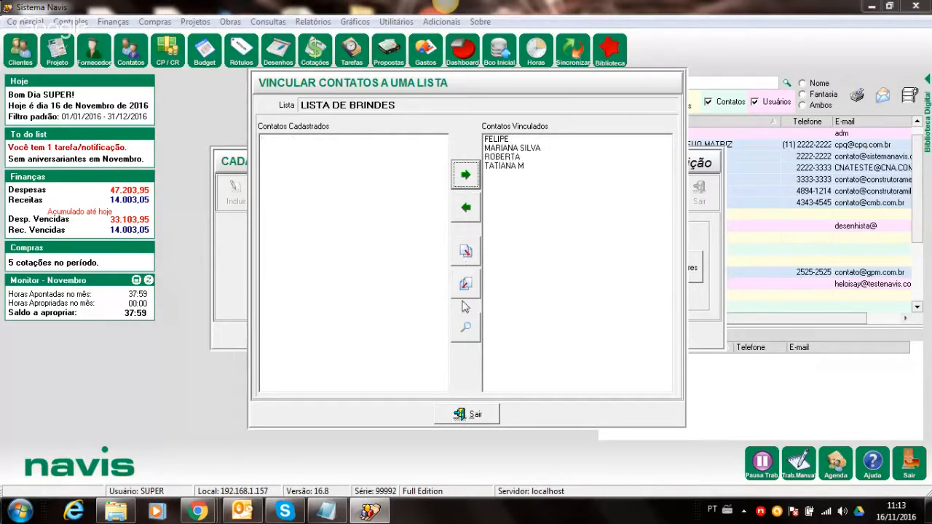
left_click(473, 414)
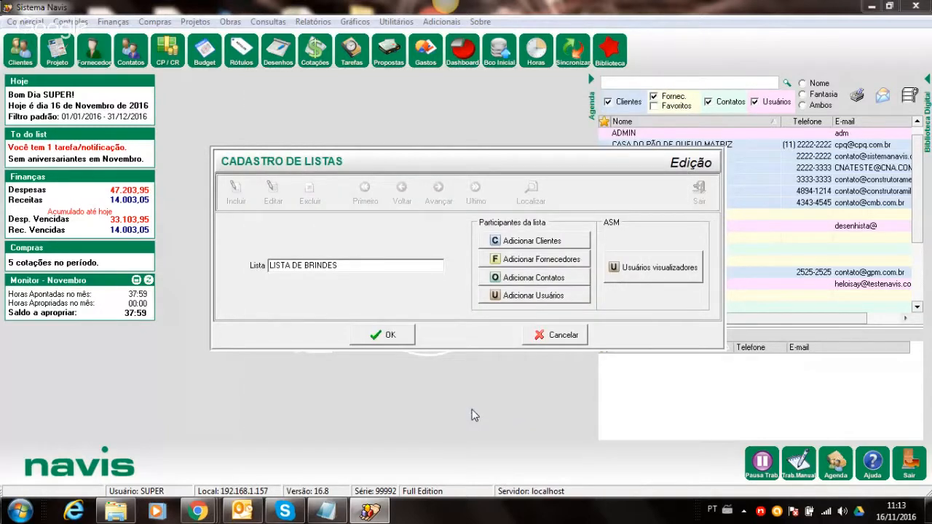
left_click(384, 340)
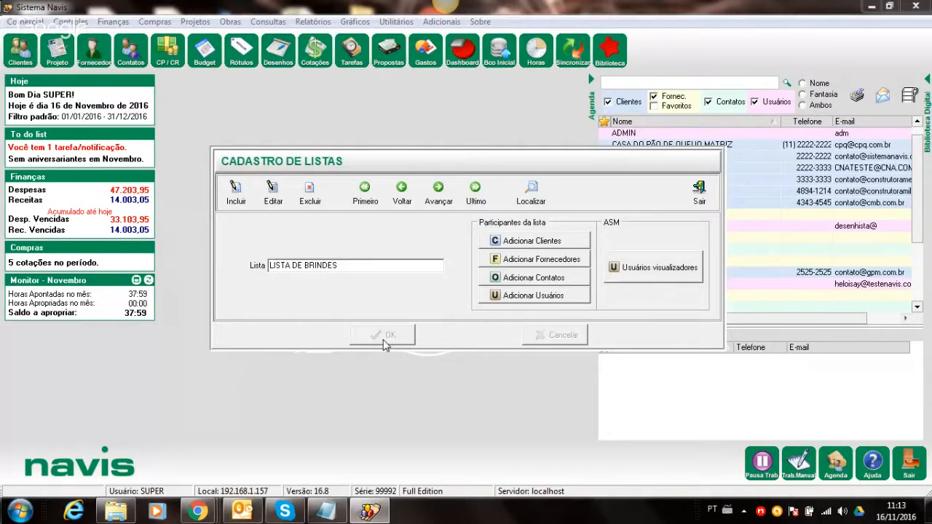
left_click(699, 191)
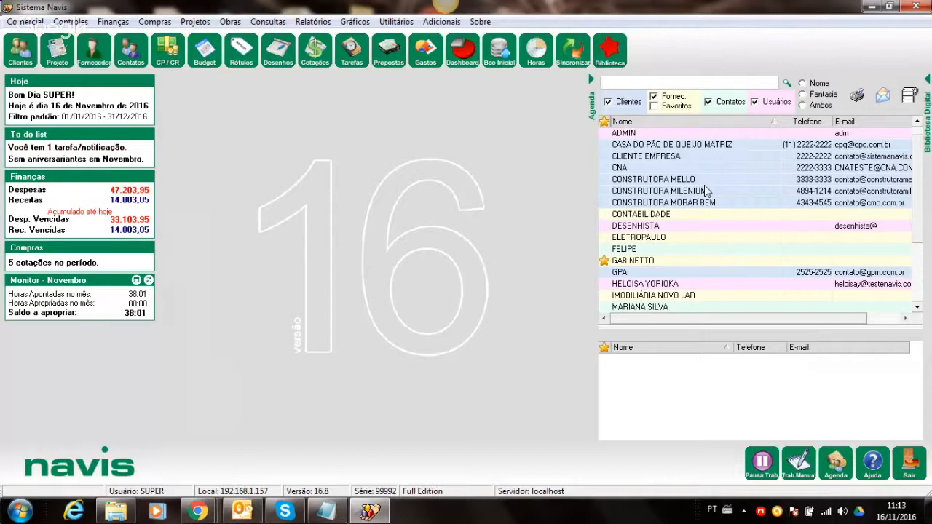
left_click(10, 22)
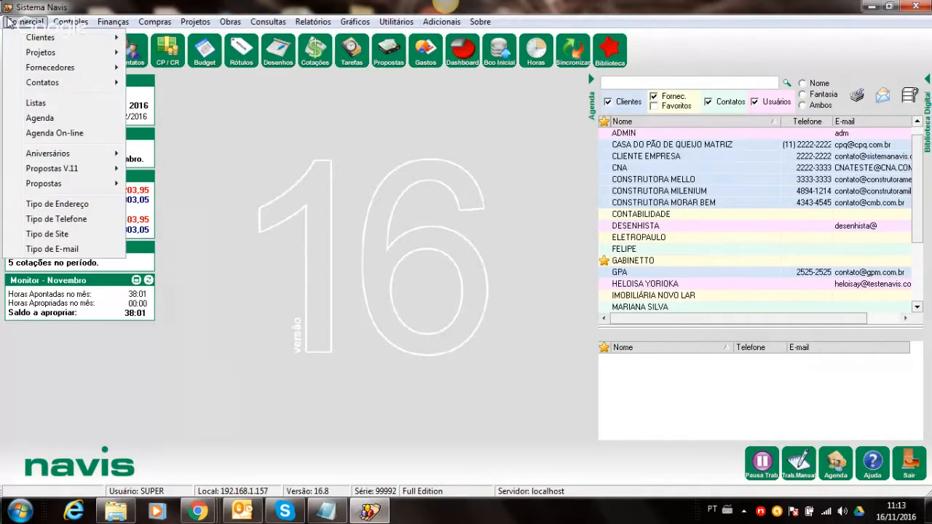
- Open the Agenda and filter it by LISTA DE BRINDES from the Localiza Lista lookup
left_click(22, 124)
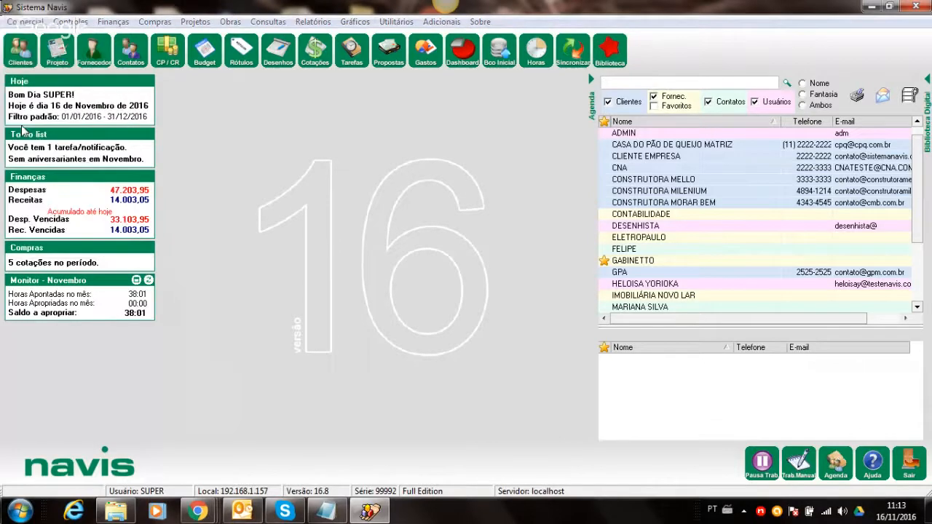
left_click(907, 53)
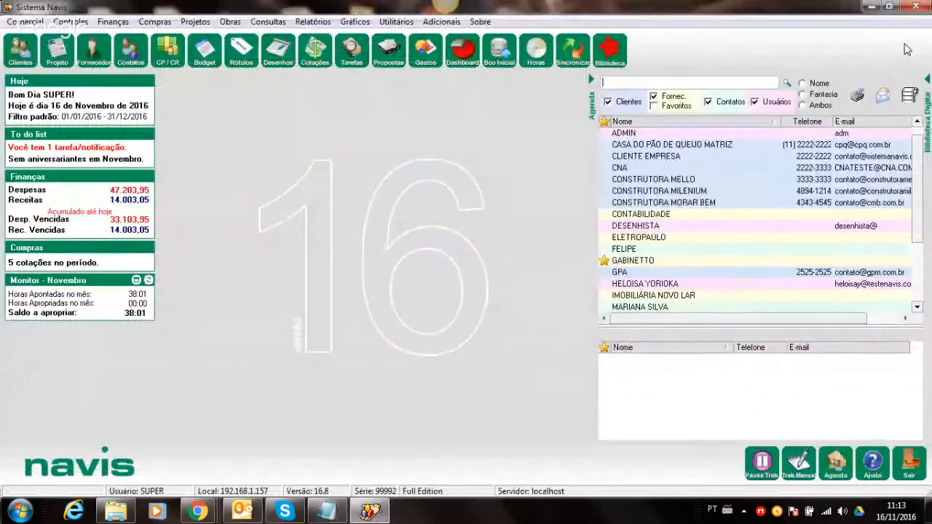
left_click(835, 464)
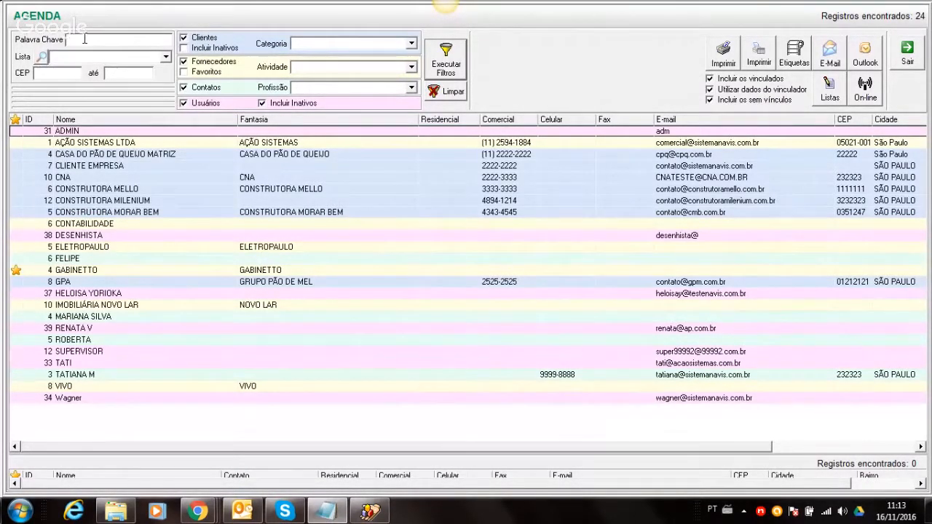
left_click(42, 57)
left_click(399, 125)
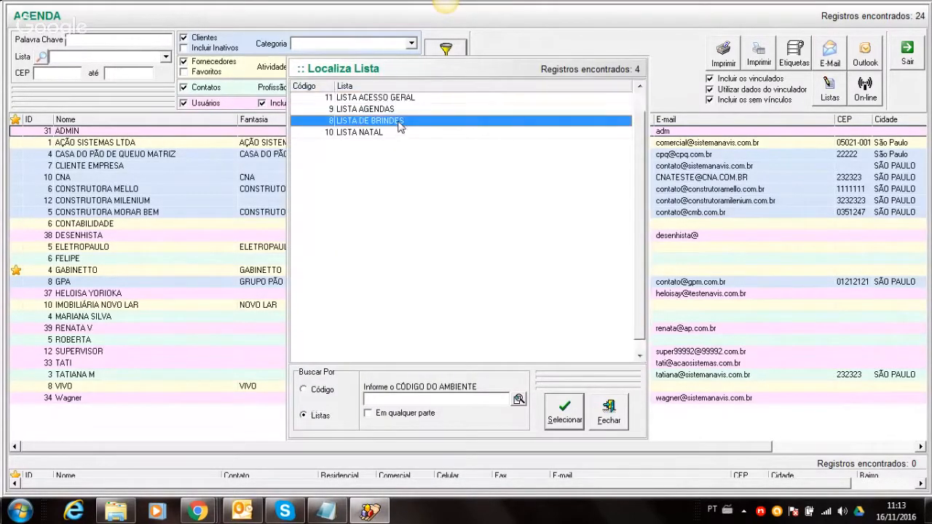
double_click(399, 125)
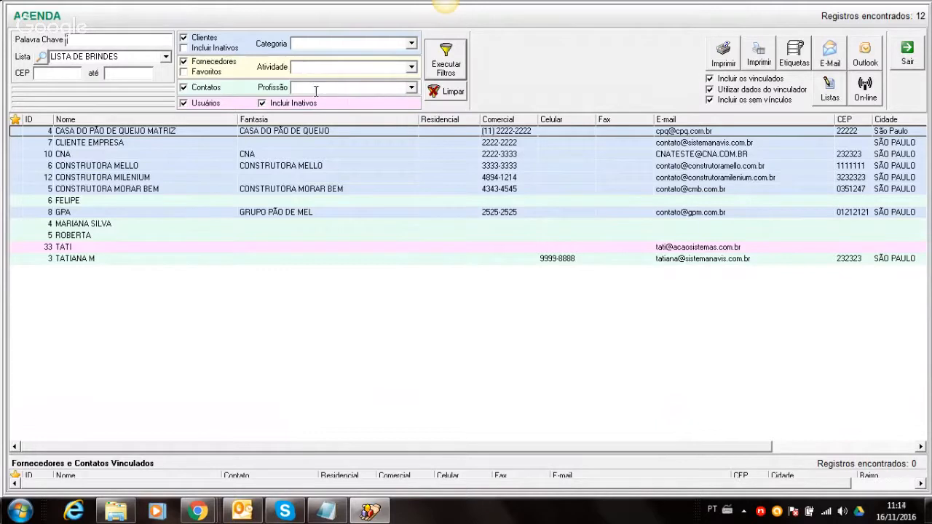
- Filter the Agenda by category CONSTRUTORA and profession ADMINISTRATIVO
left_click(411, 43)
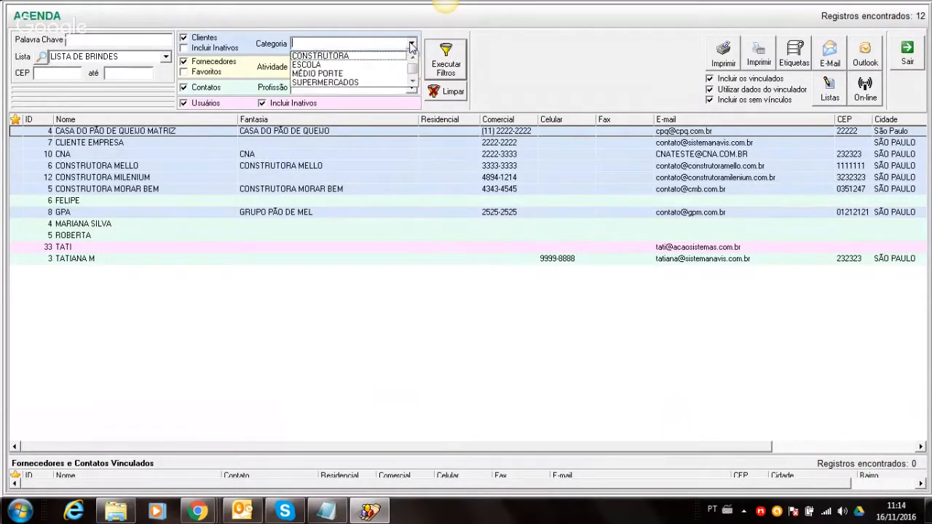
left_click(358, 56)
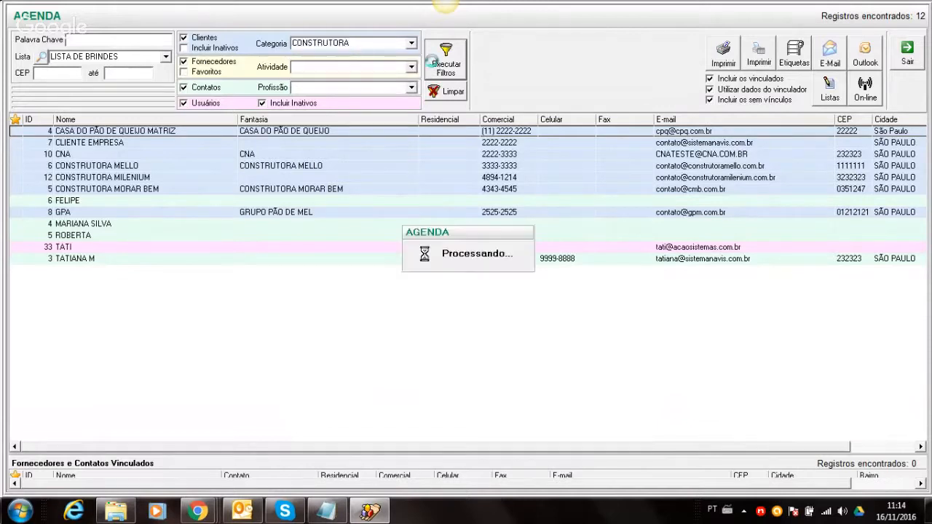
left_click(435, 66)
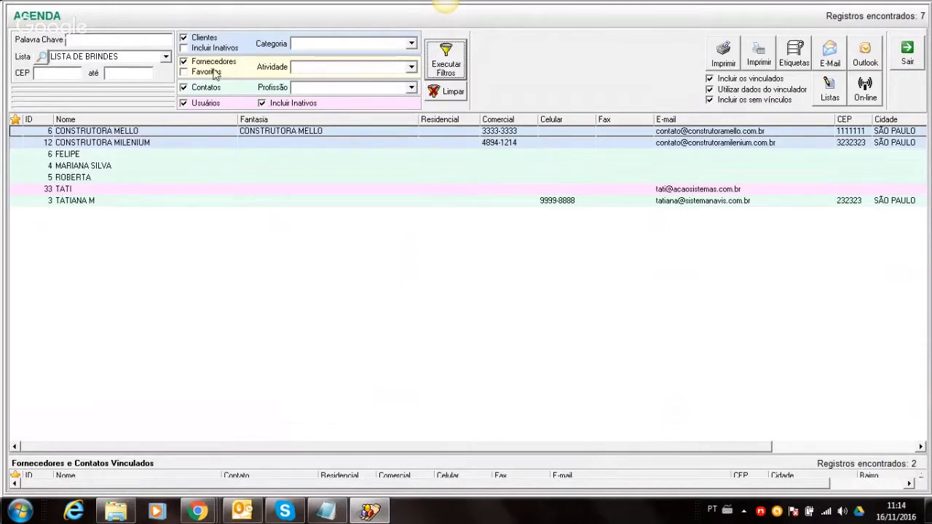
left_click(412, 88)
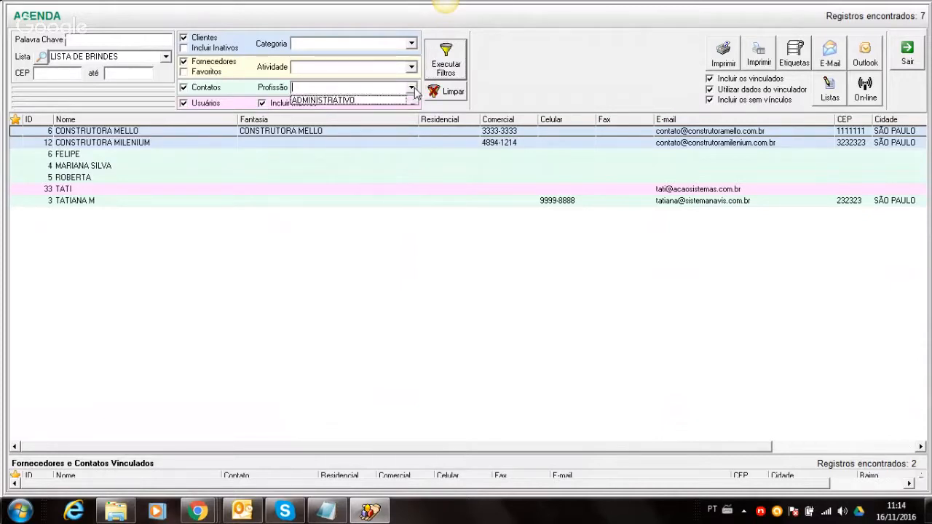
left_click(384, 100)
left_click(446, 75)
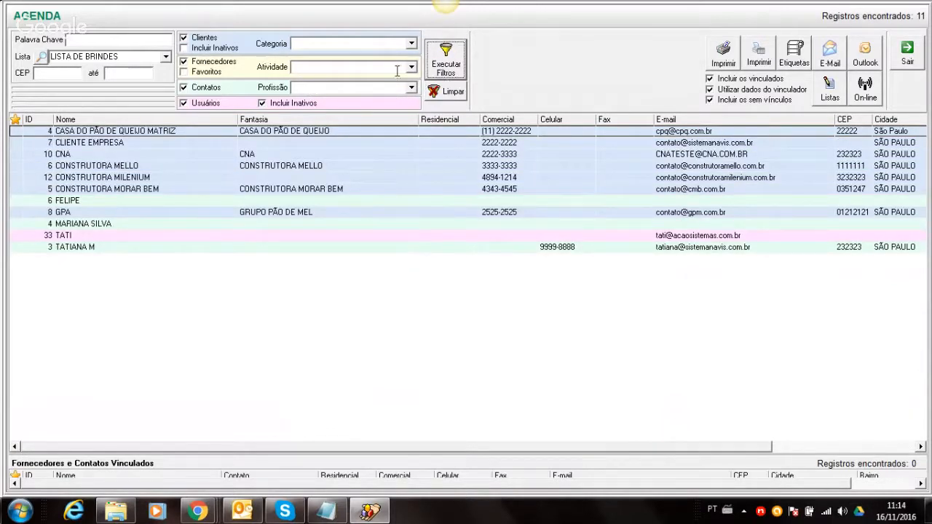
- Clear all Agenda filters so all 24 records are listed again
left_click(412, 44)
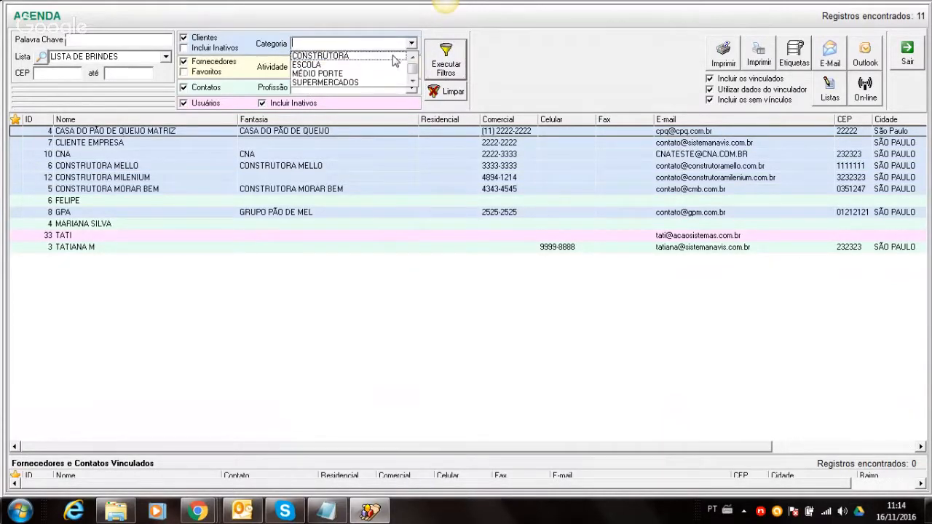
left_click(394, 58)
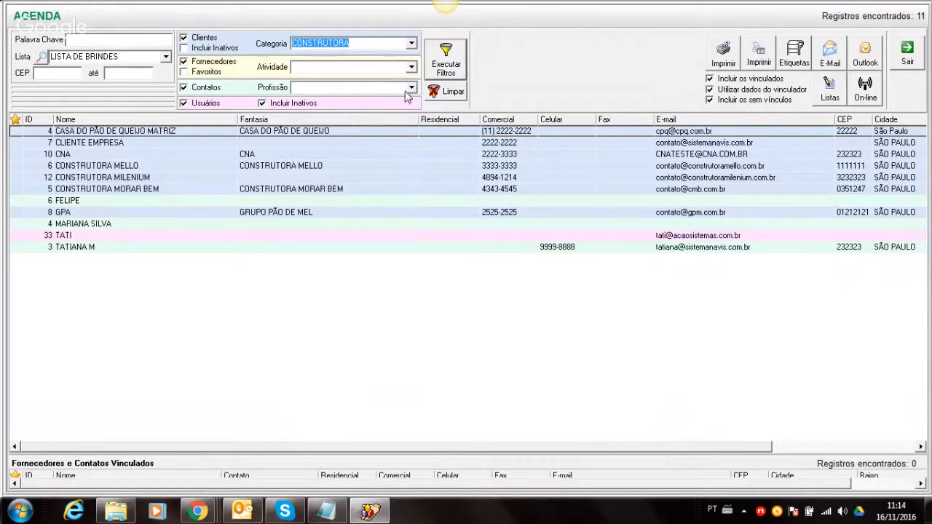
left_click(410, 88)
left_click(438, 92)
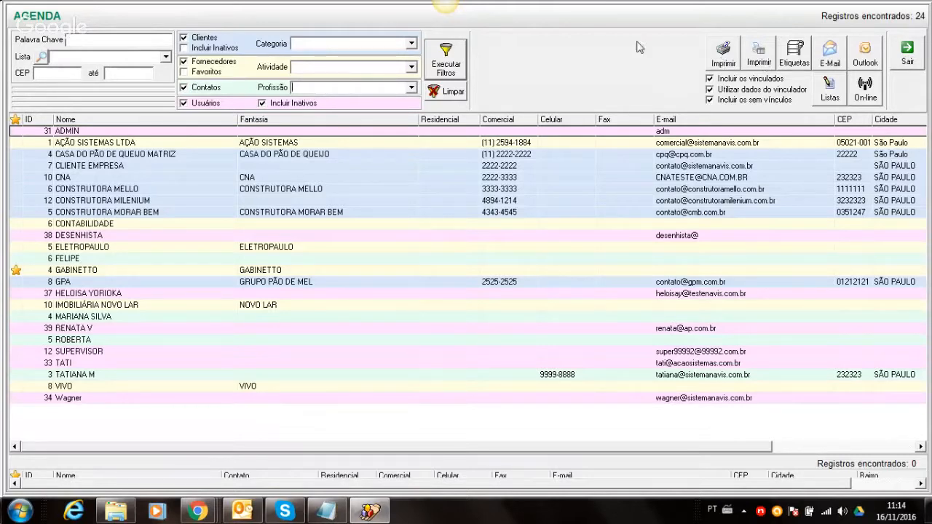
- Filter the Agenda to the 12 LISTA DE BRINDES records and print them to a report preview
left_click(166, 57)
left_click(121, 89)
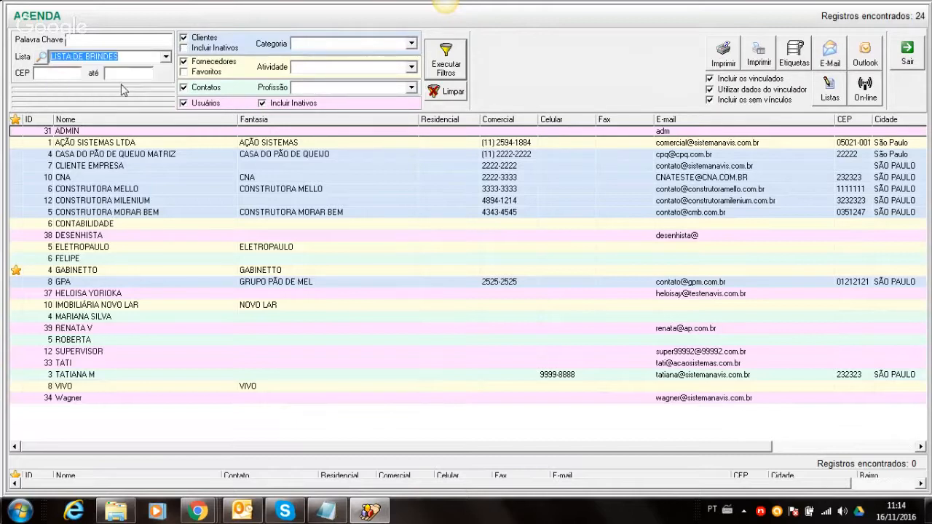
left_click(447, 64)
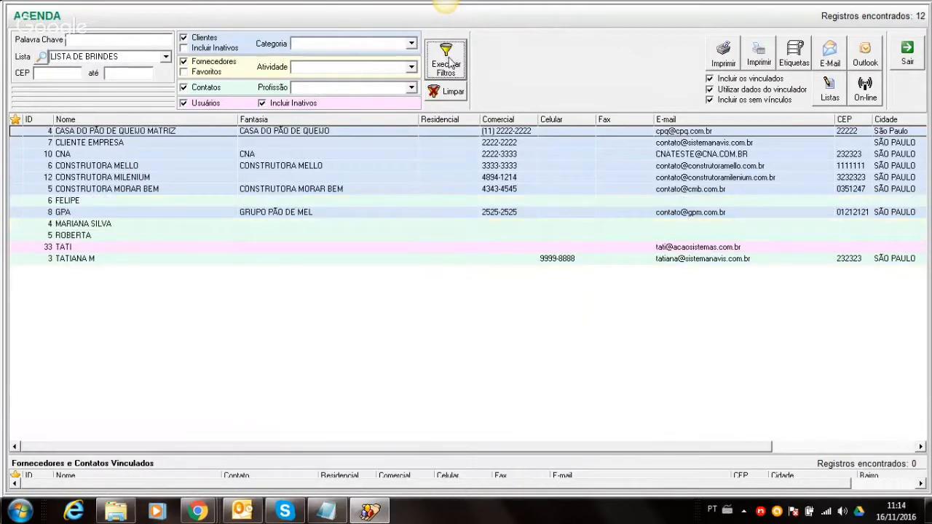
left_click(722, 60)
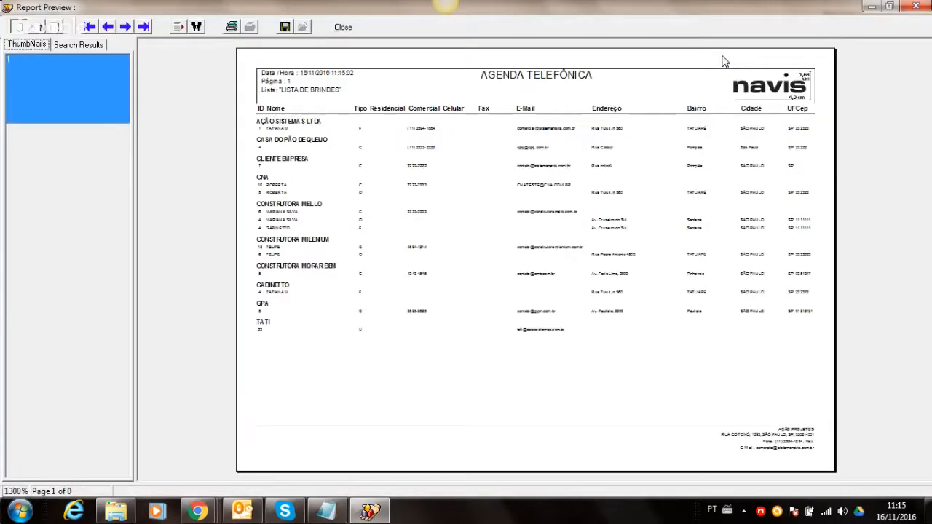
- Review the Agenda Telefônica report at page width with thumbnails collapsed, then close the preview
left_click(33, 29)
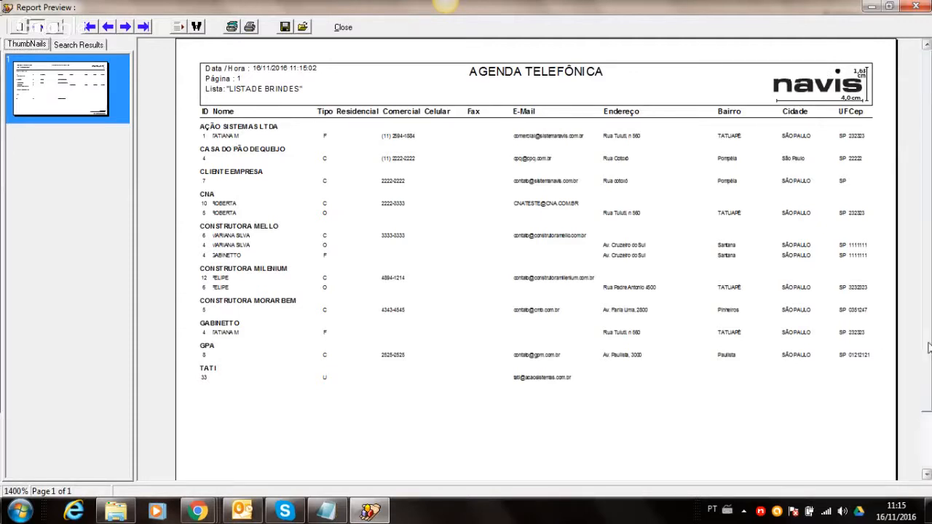
scroll(873, 425, "down", 3)
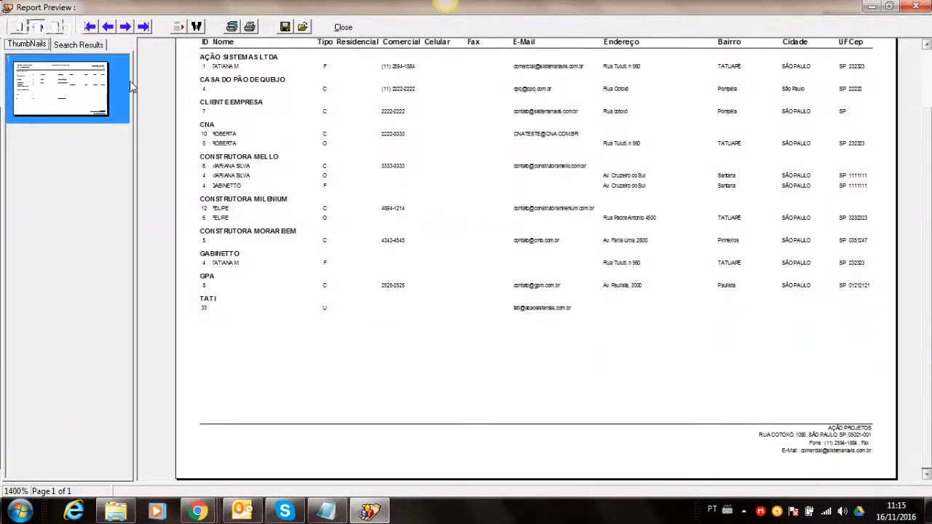
left_click_drag(134, 80, 5, 82)
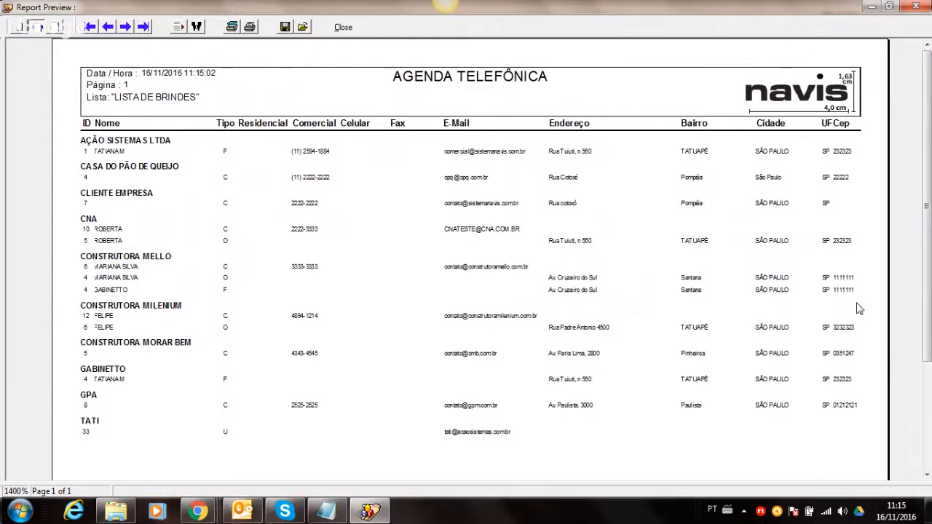
scroll(928, 247, "down", 1)
scroll(928, 248, "down", 3)
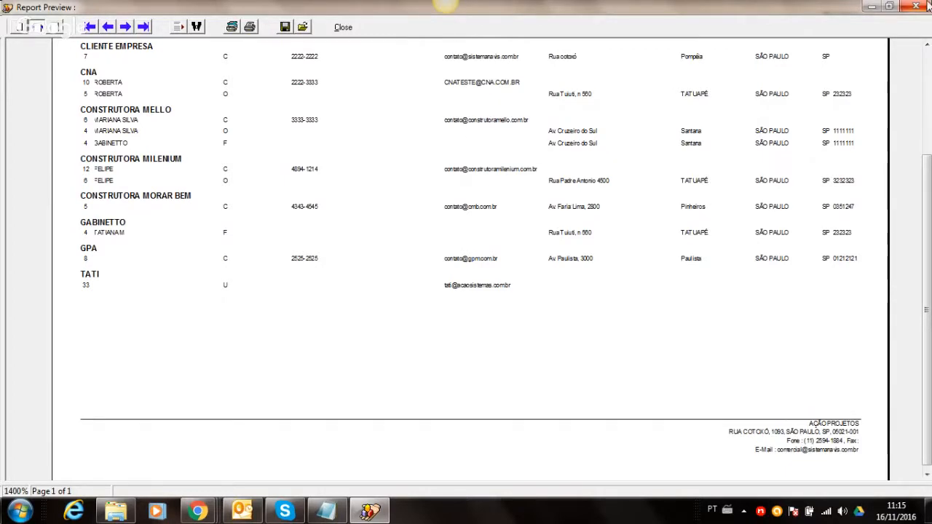
left_click(927, 45)
left_click(926, 45)
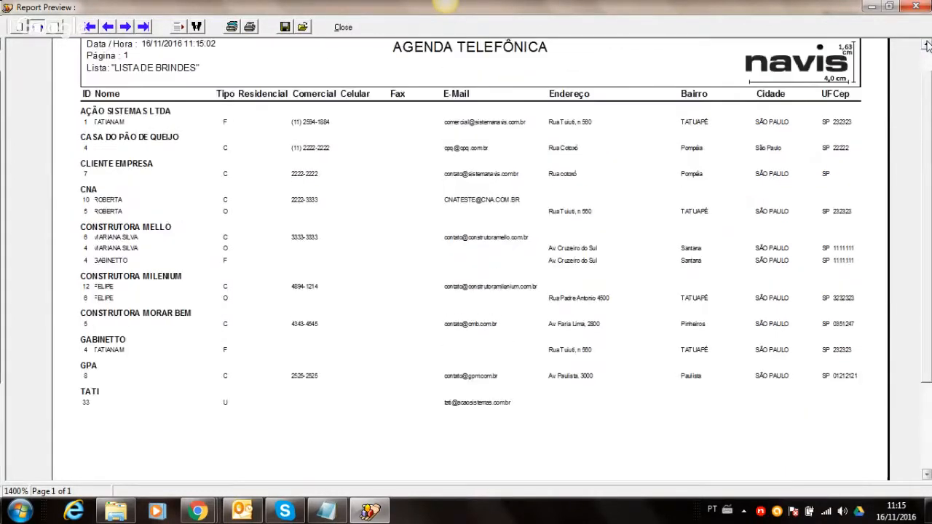
left_click(926, 45)
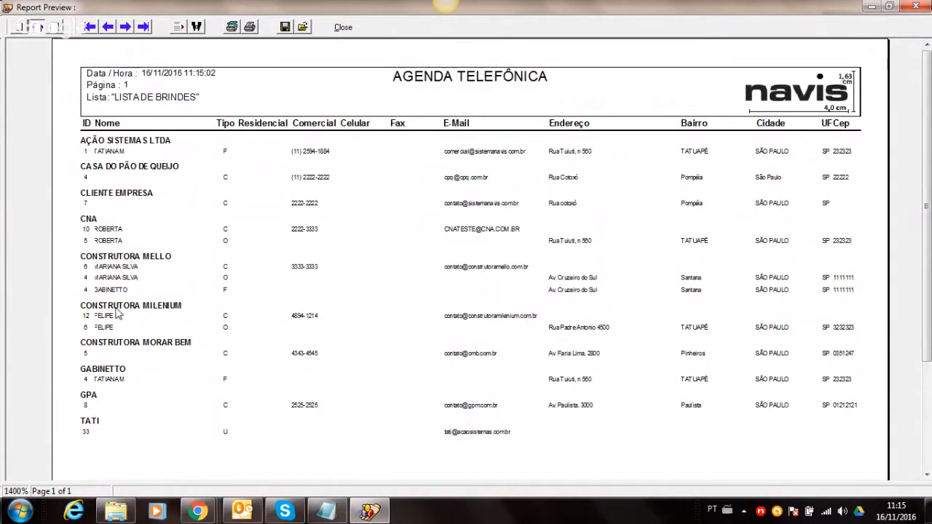
left_click(339, 27)
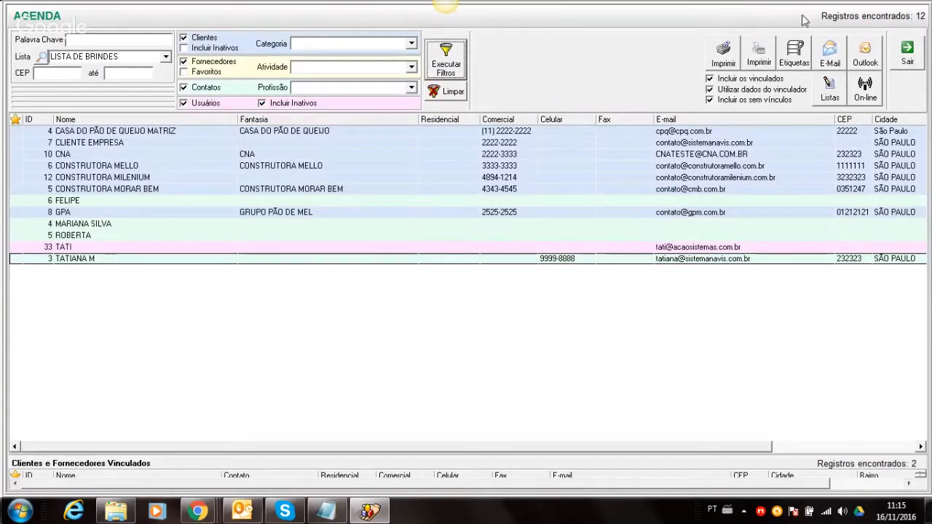
- Open the Agenda Telefônica grid and try searching for 'pomp', then clear the search
left_click(759, 52)
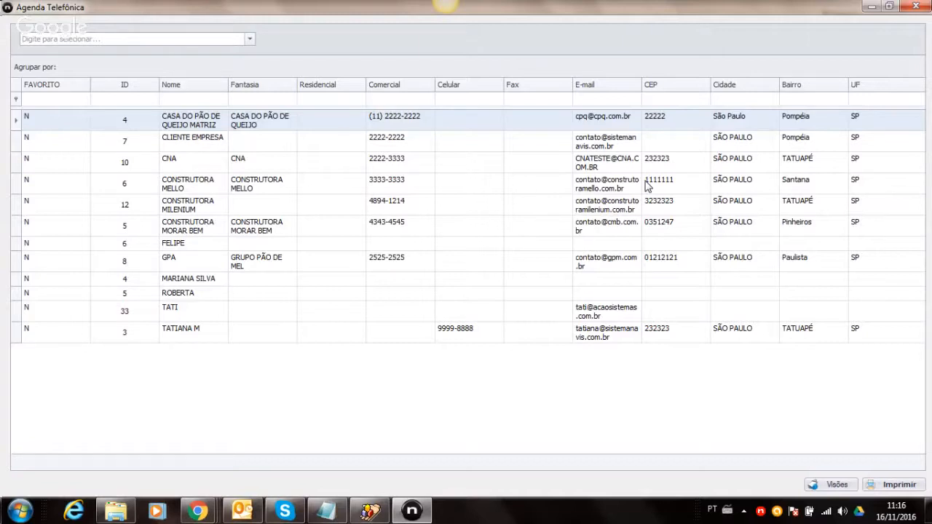
type("pomp")
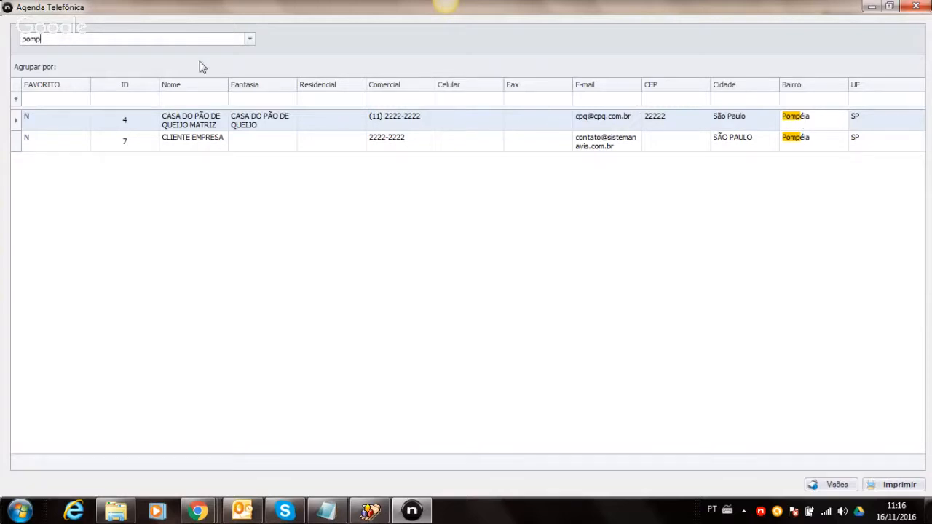
key("BackSpace")
key("BackSpace")
key("BackSpace")
key("BackSpace")
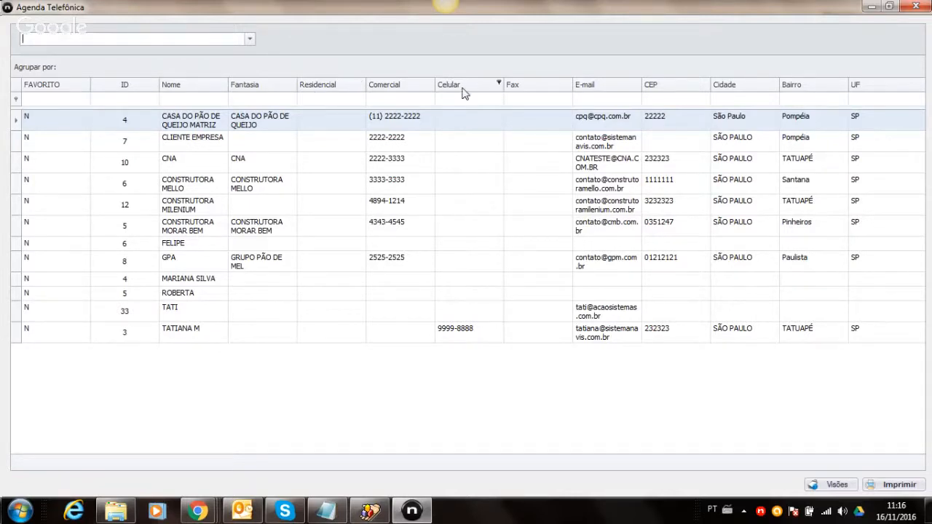
left_click(531, 127)
- Remove the Fax, CEP, Bairro and FAVORITO columns, narrow ID and widen Nome
left_click_drag(512, 84, 498, 311)
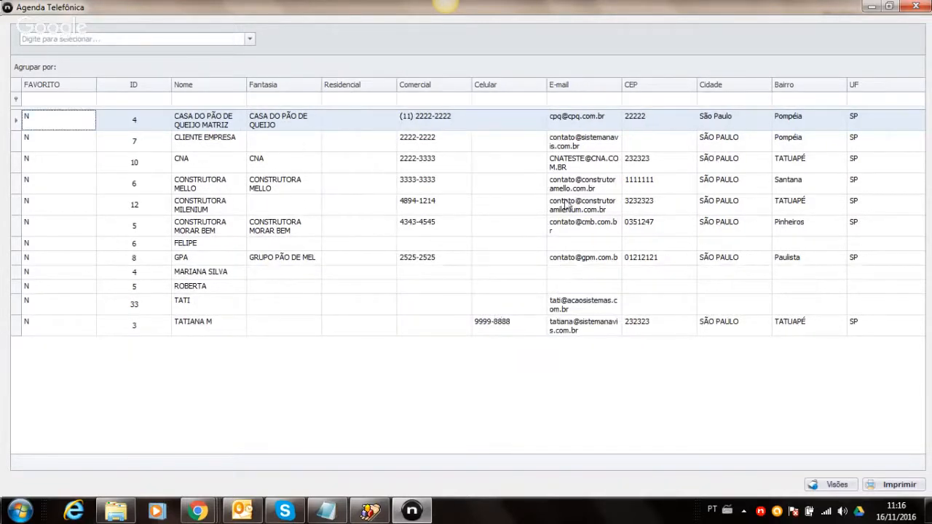
left_click_drag(668, 93, 651, 262)
left_click_drag(797, 85, 746, 352)
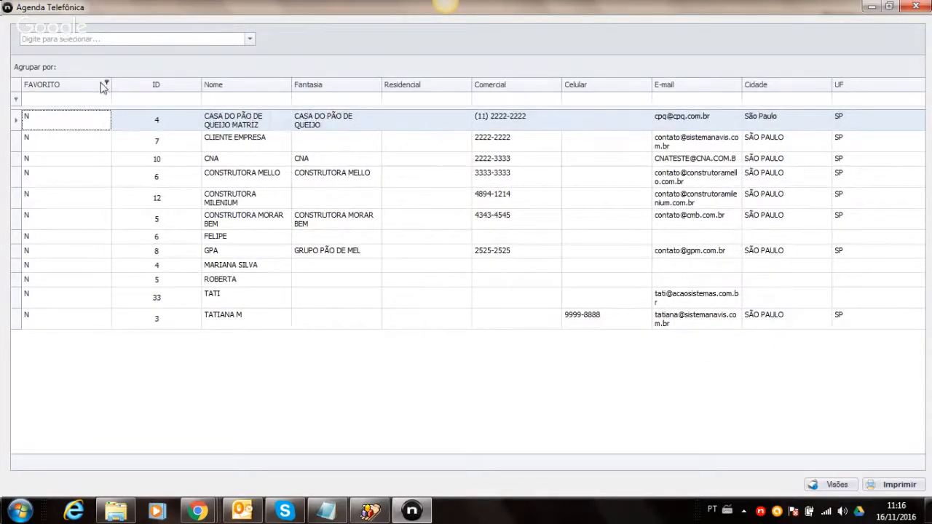
left_click_drag(79, 86, 147, 234)
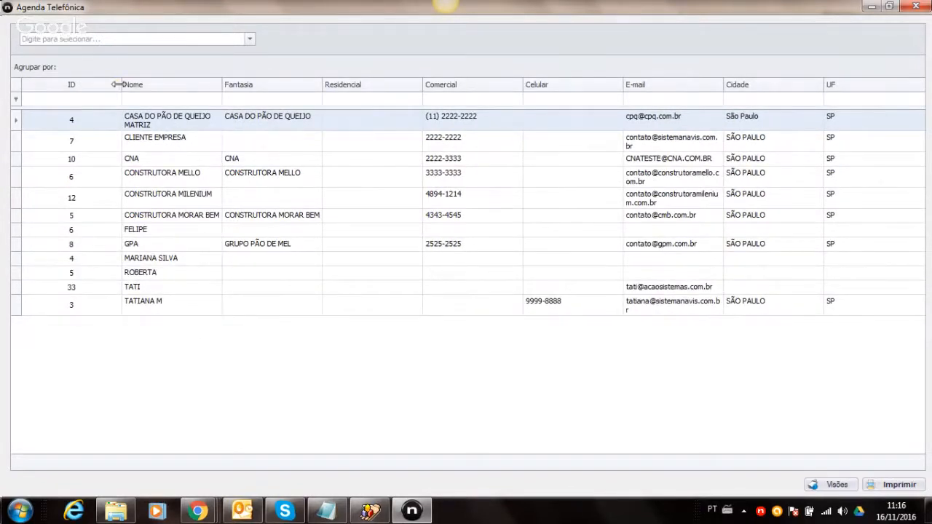
left_click_drag(117, 85, 53, 85)
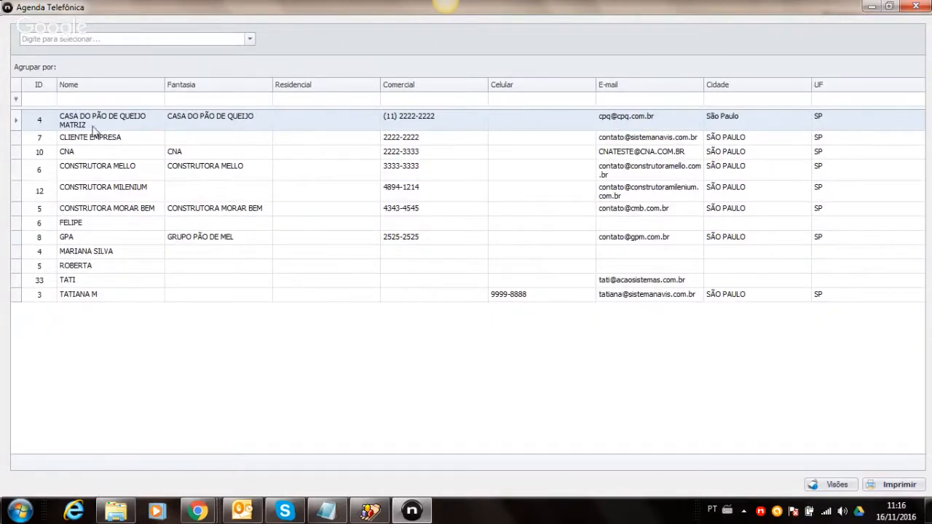
left_click_drag(165, 84, 267, 85)
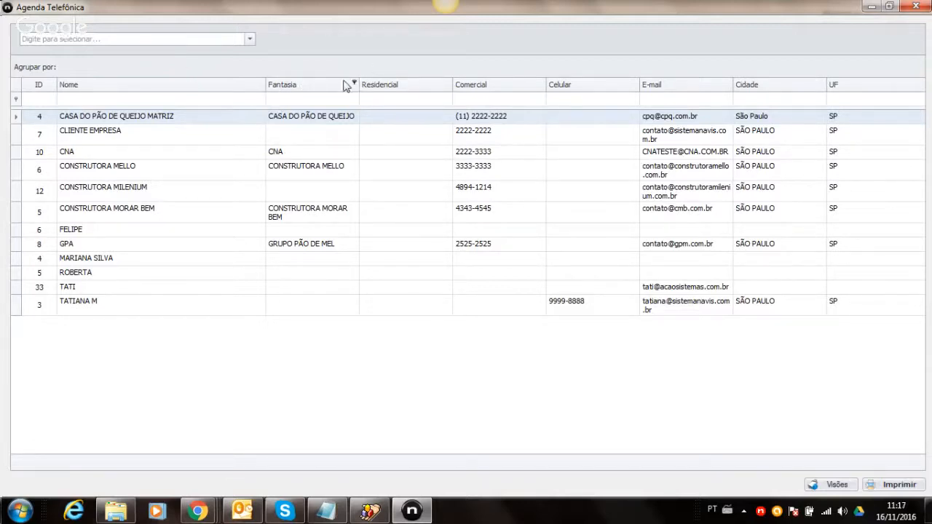
- Group the grid by Fantasia, then drop Fantasia back as a column between ID and Nome
left_click_drag(336, 88, 318, 65)
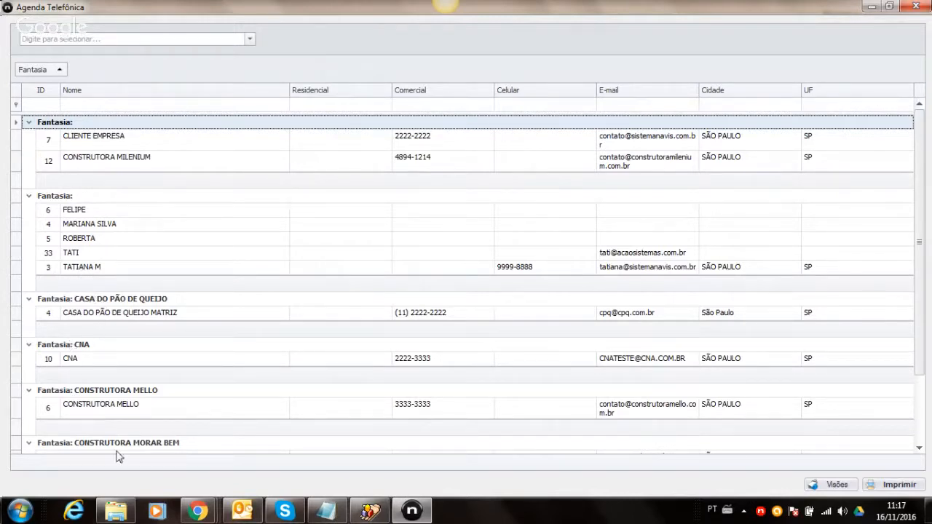
left_click_drag(32, 73, 59, 83)
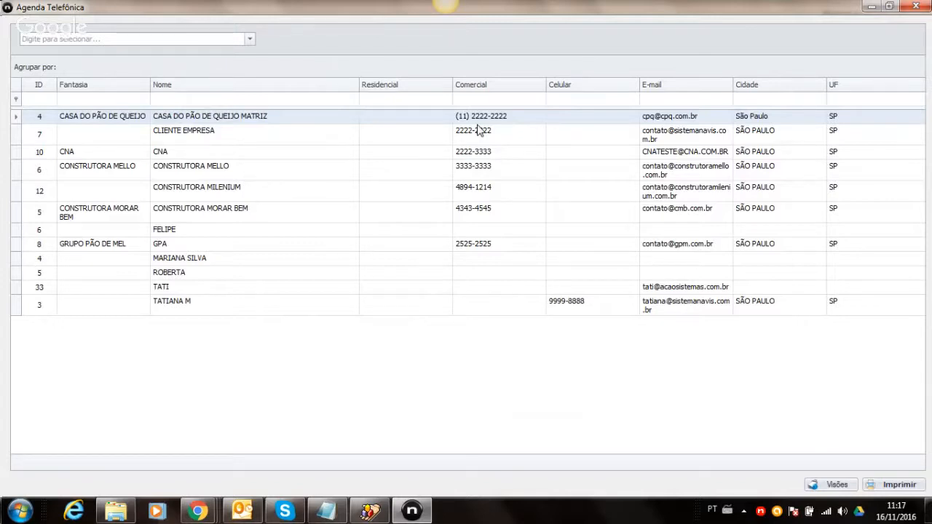
left_click(834, 484)
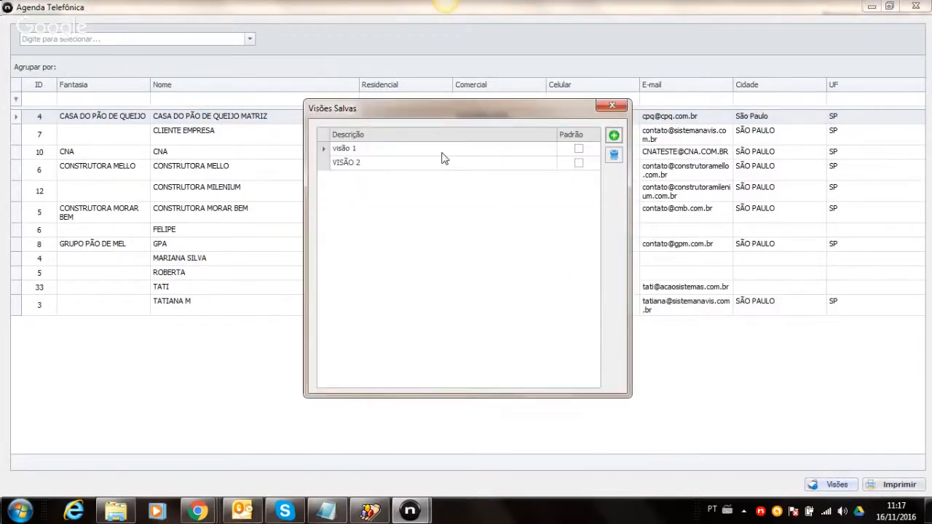
- Apply saved view visão 1, then VISÃO 2 grouped by Bairro, and close the Agenda Telefônica grid
left_click(354, 153)
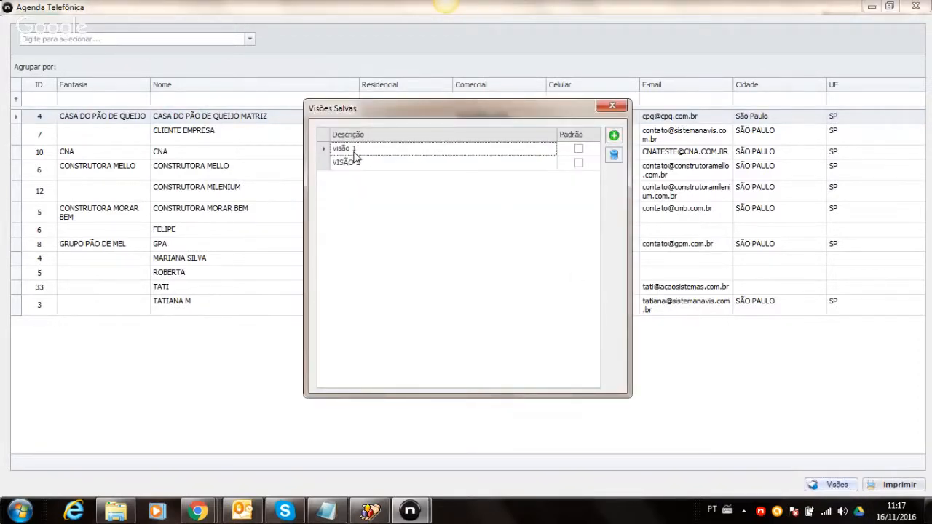
double_click(354, 150)
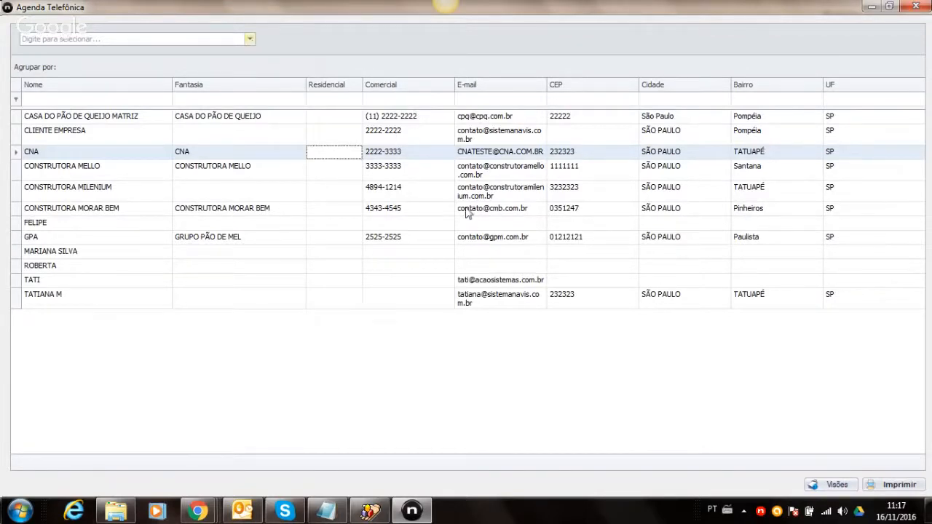
left_click(825, 484)
double_click(499, 164)
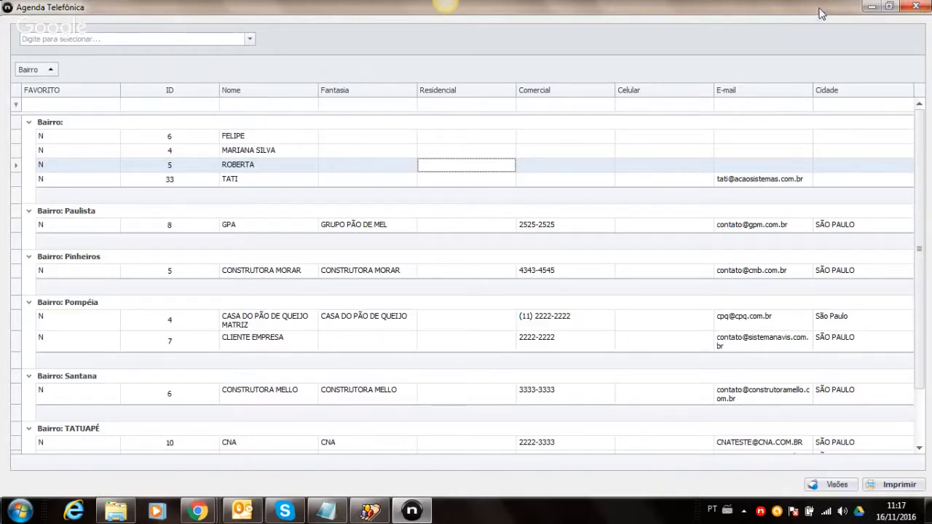
left_click(916, 7)
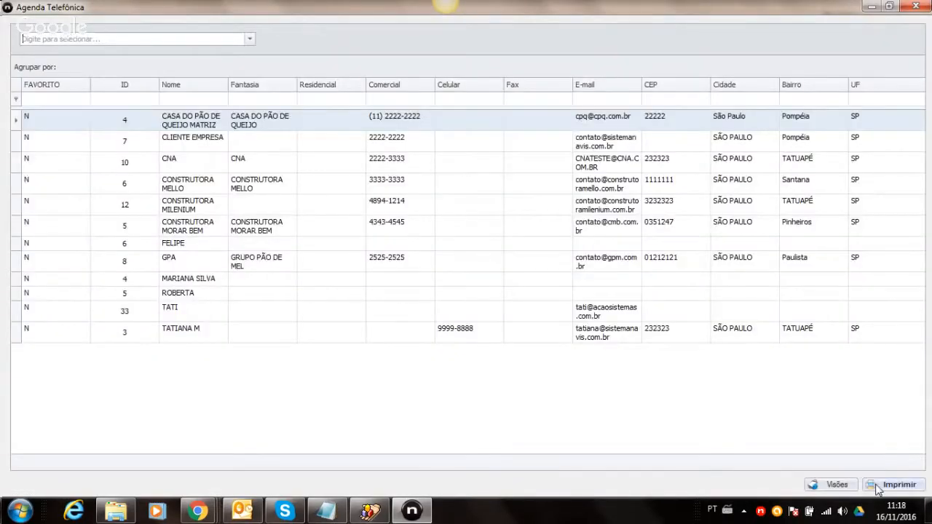
- Preview the Agenda Telefônica grid for printing, then close the preview and the grid window
left_click(877, 486)
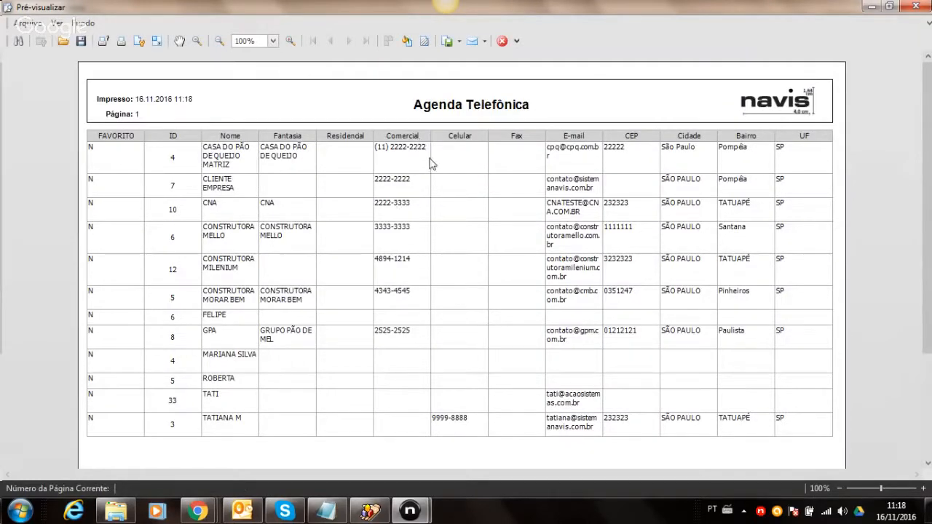
left_click(502, 41)
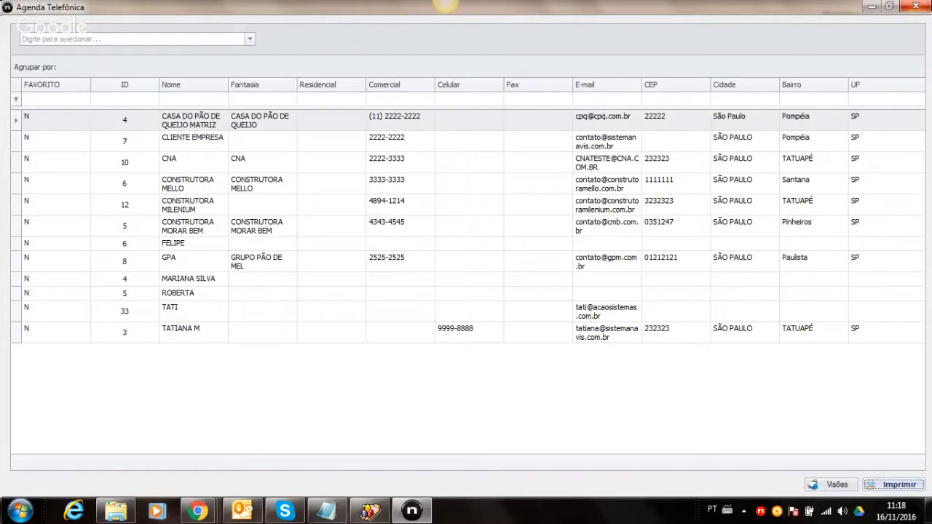
left_click(915, 6)
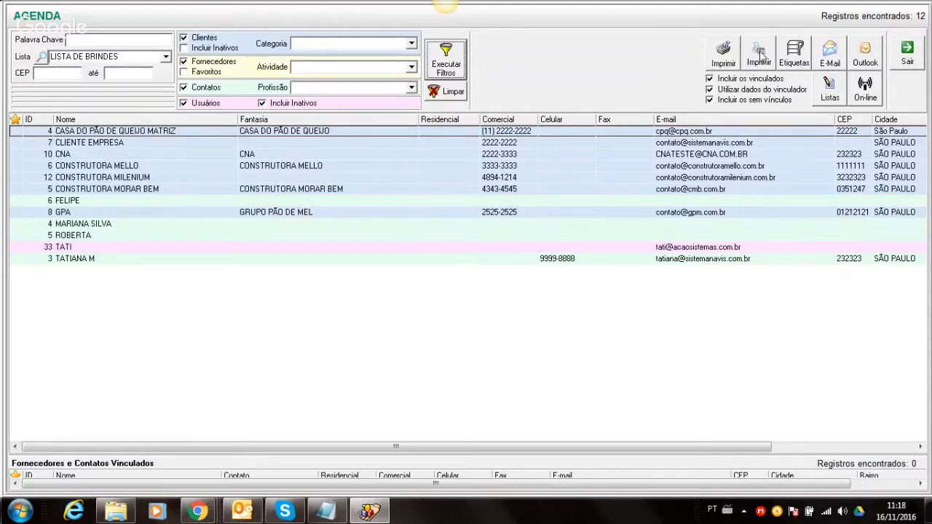
left_click(792, 47)
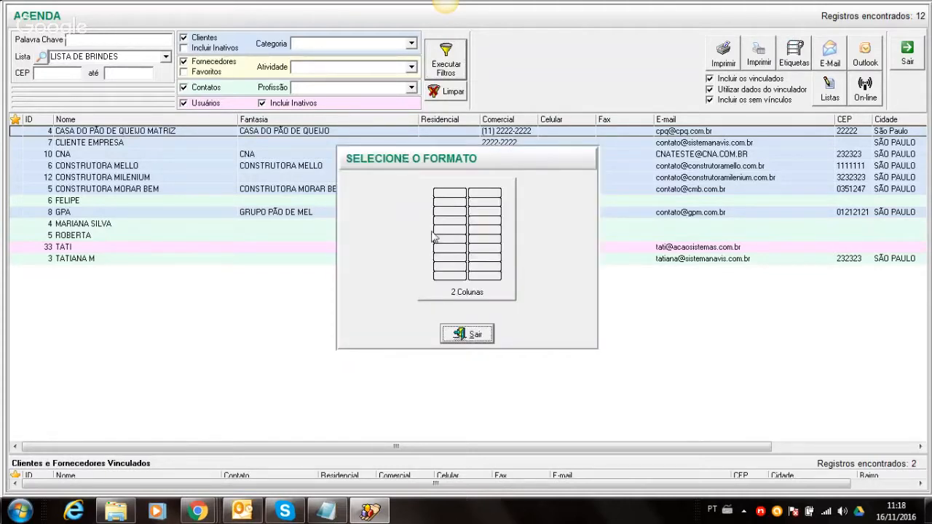
left_click(467, 224)
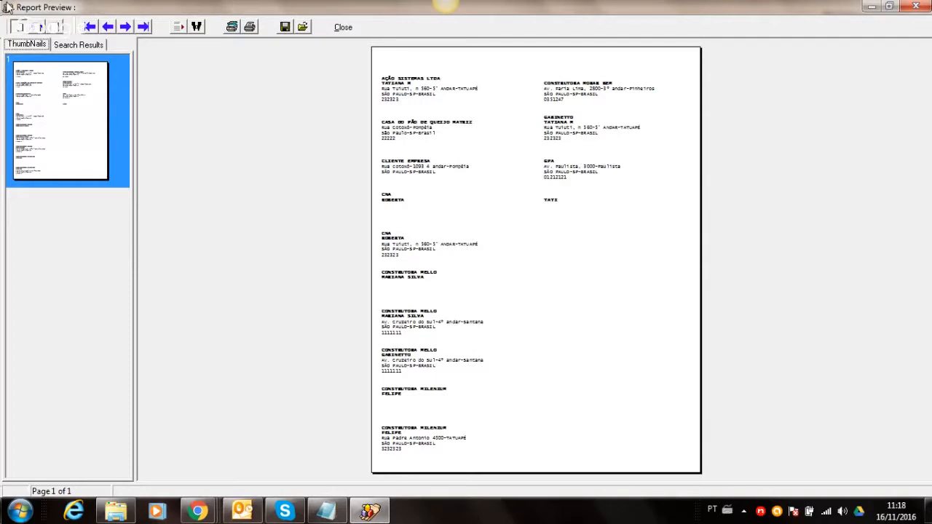
left_click(31, 32)
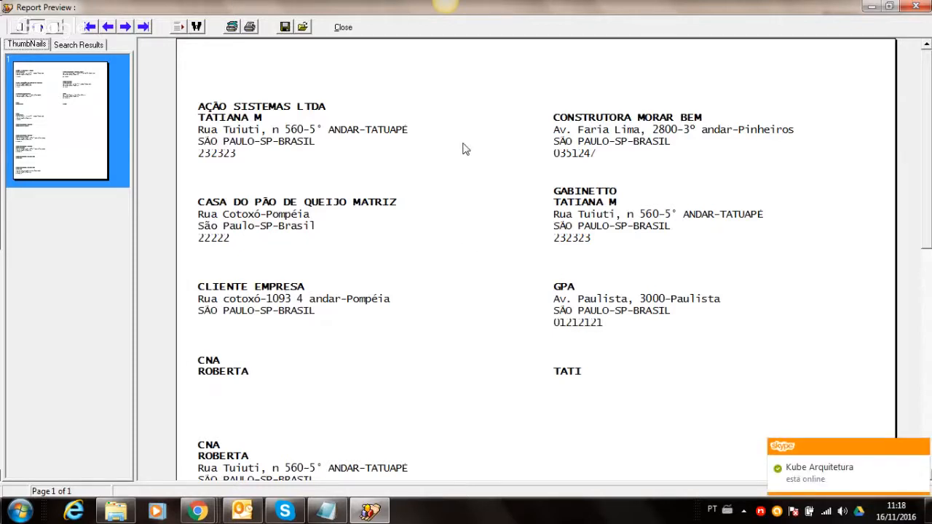
left_click(343, 27)
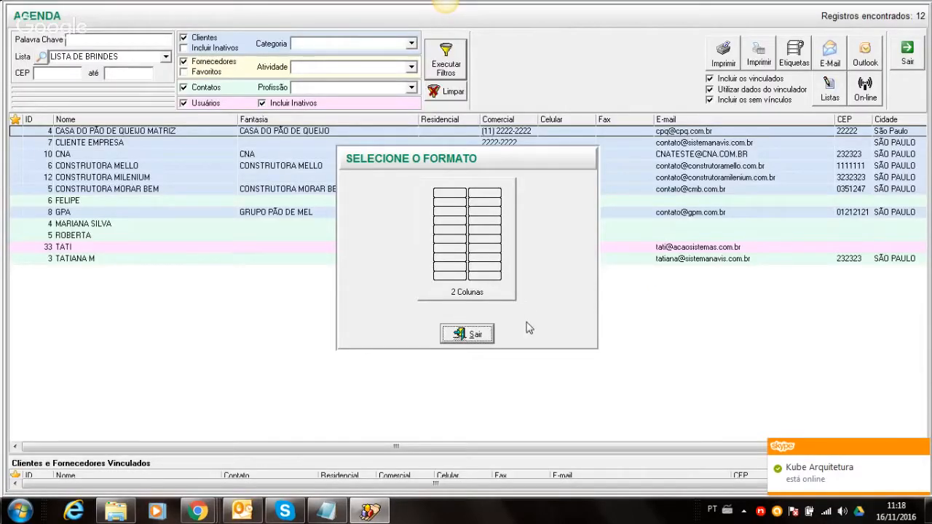
left_click(489, 333)
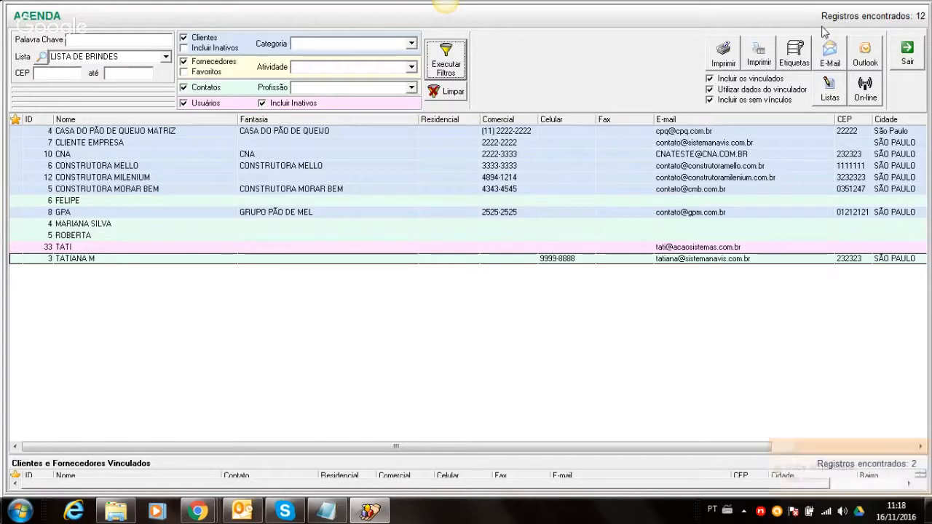
- Try e-mailing the agenda contacts, dismiss the no-record warning, and review the available lists
left_click(831, 51)
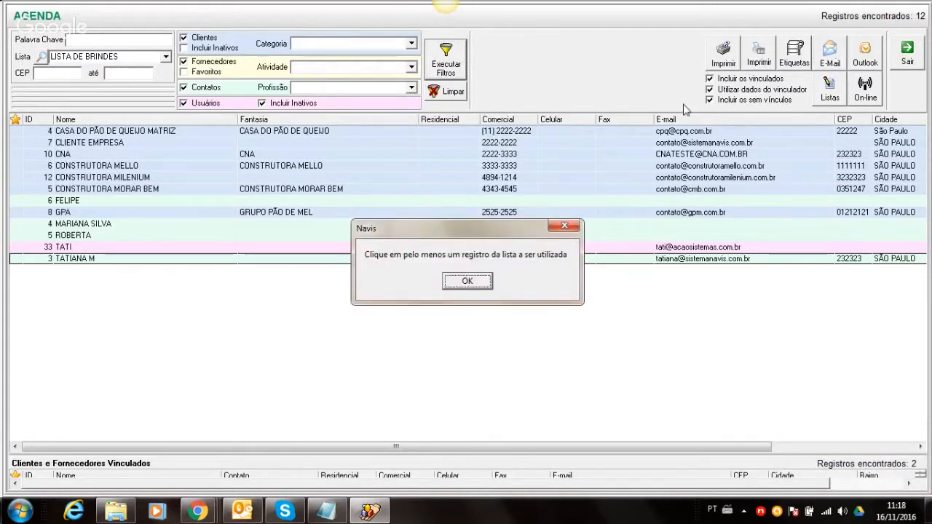
left_click(468, 281)
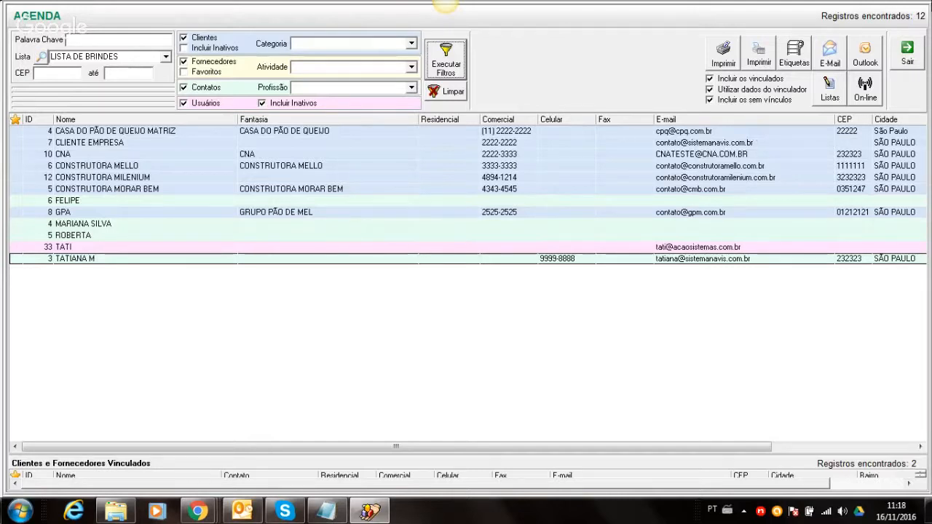
left_click(830, 86)
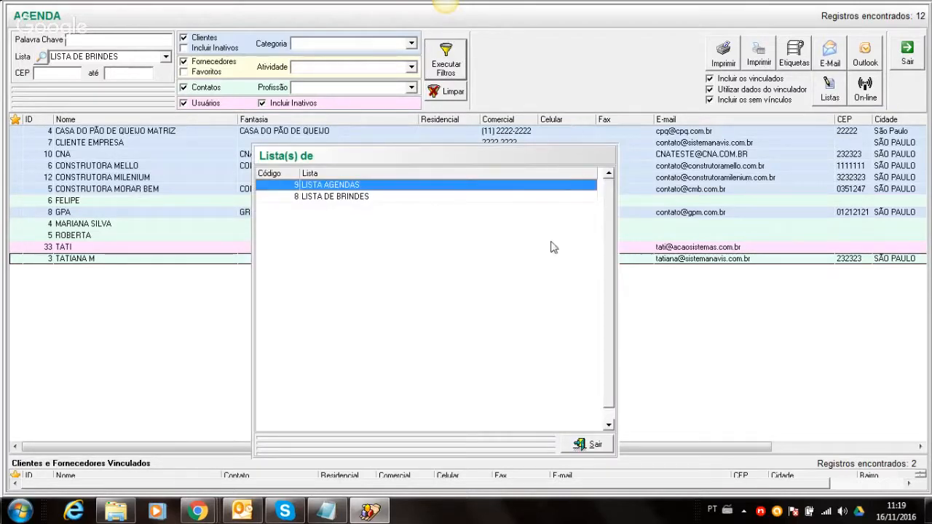
left_click(589, 444)
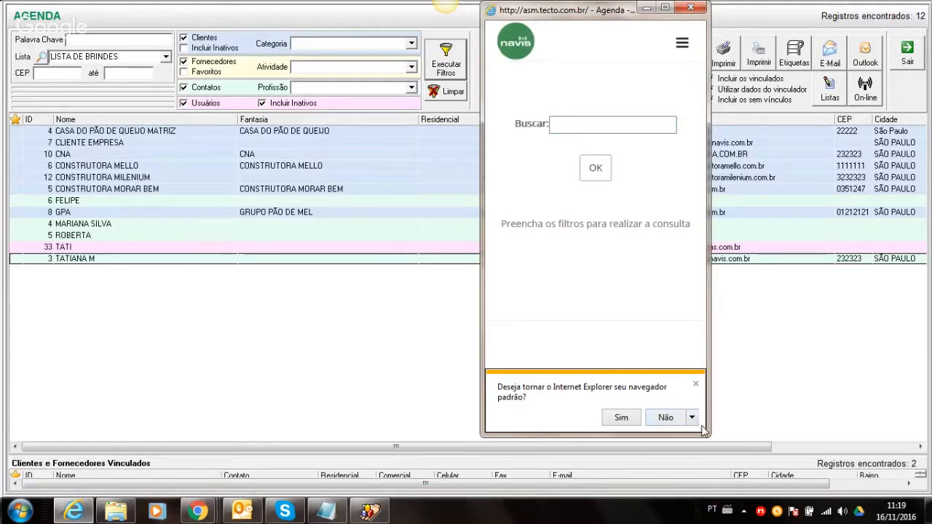
- Dismiss the default-browser prompt and search the Agenda clients for 'cna'
left_click(694, 384)
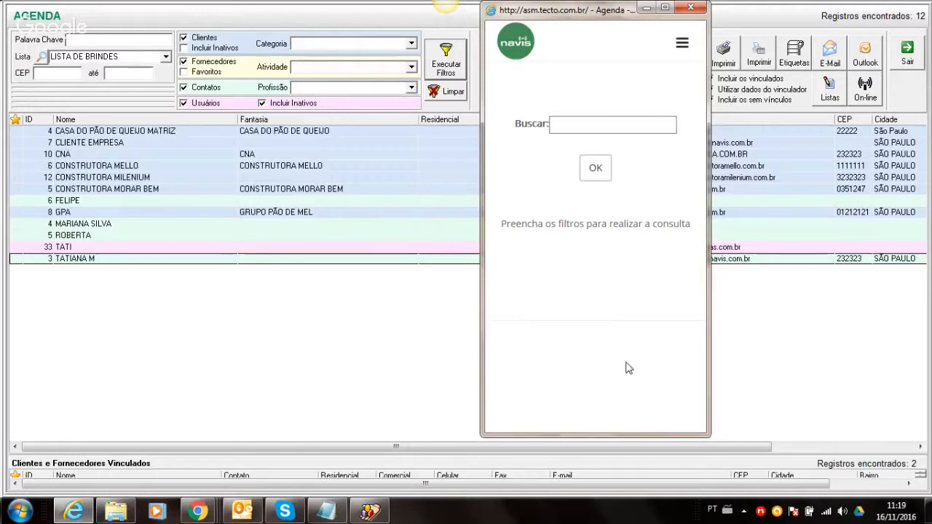
left_click(562, 126)
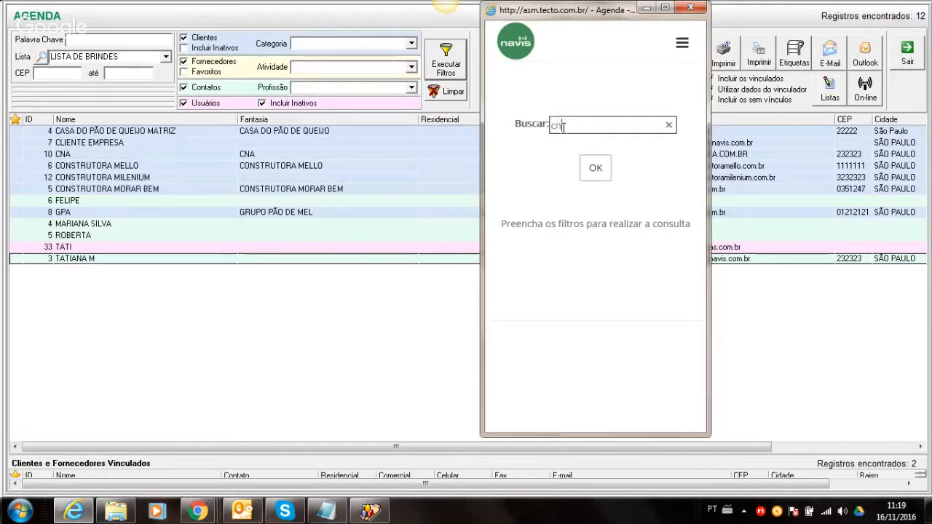
type("cna")
left_click(596, 169)
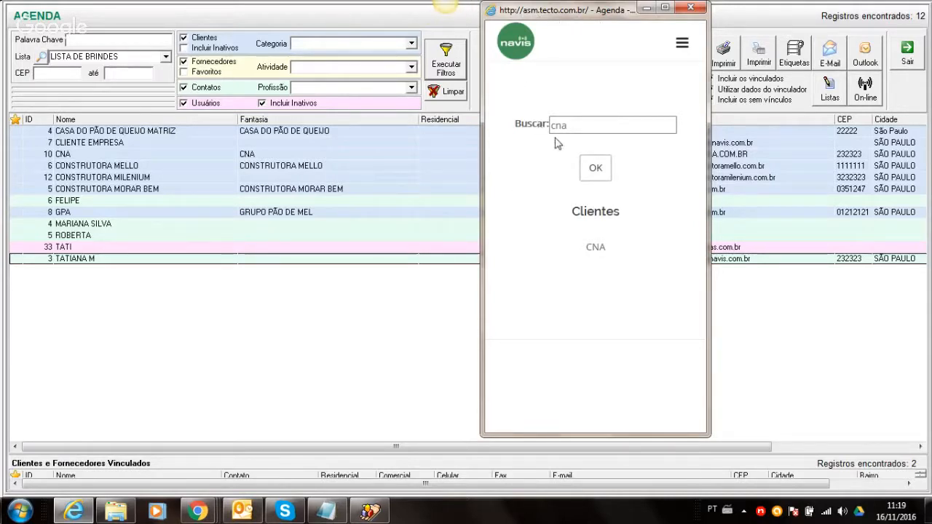
- Open CNA's details, scroll through its addresses and contacts, and return to the empty search
left_click(597, 249)
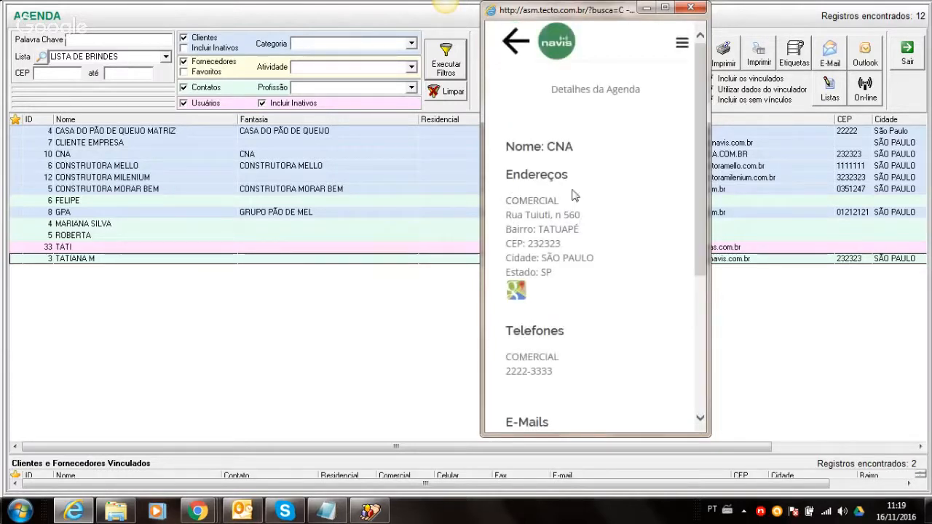
scroll(691, 157, "down", 3)
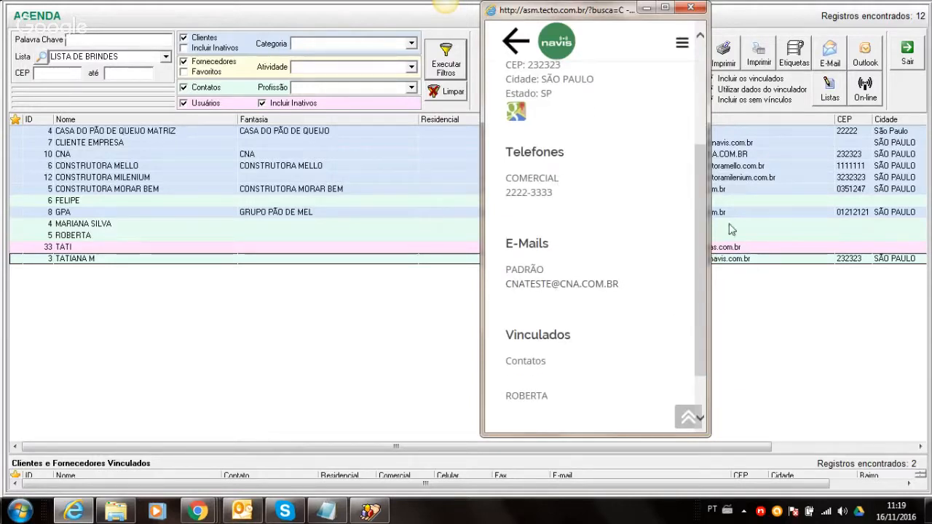
left_click_drag(694, 216, 700, 109)
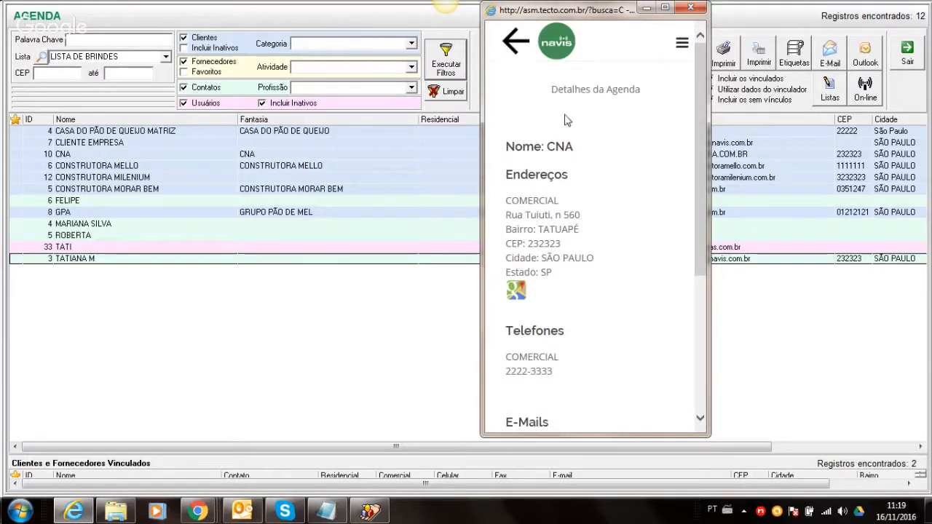
left_click(511, 48)
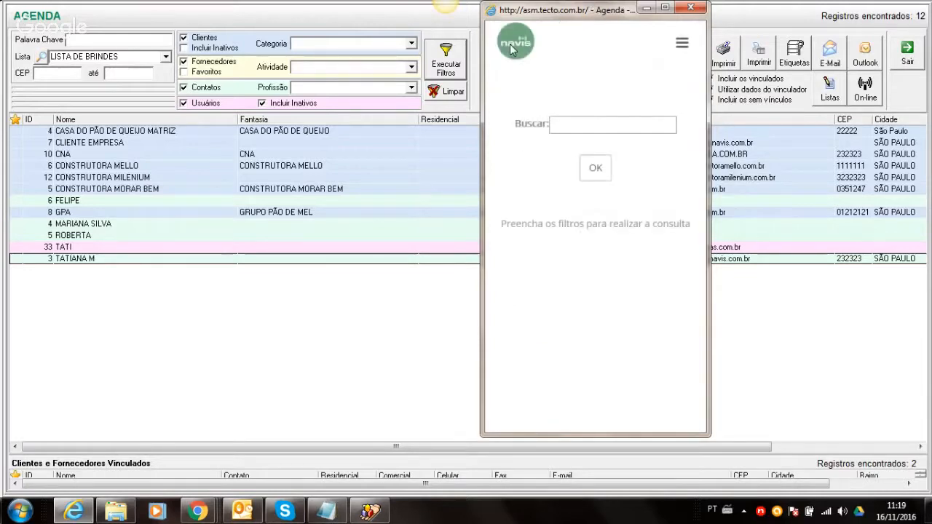
left_click(576, 124)
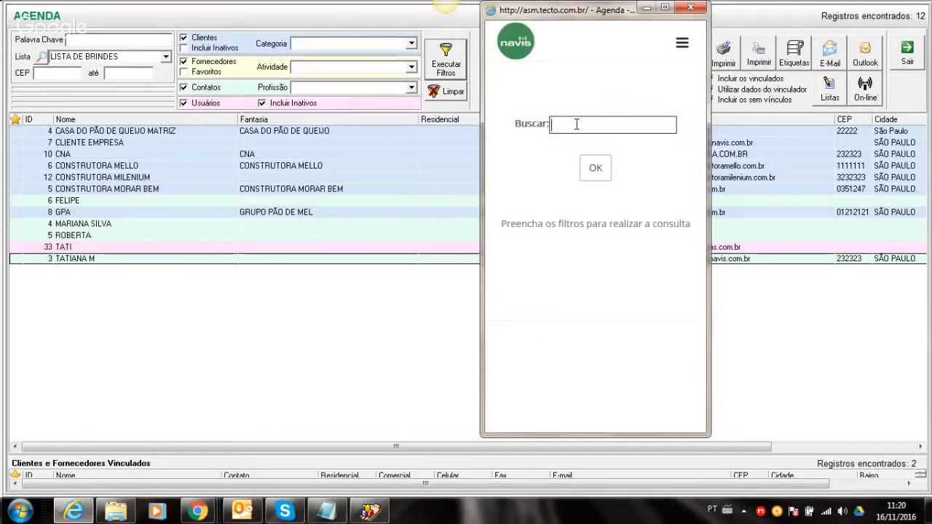
type("mello")
left_click(592, 168)
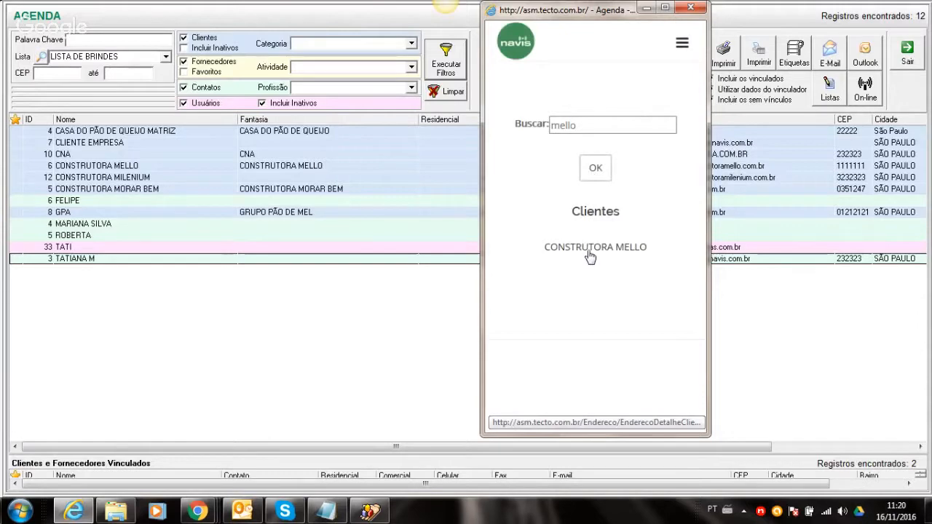
left_click(590, 255)
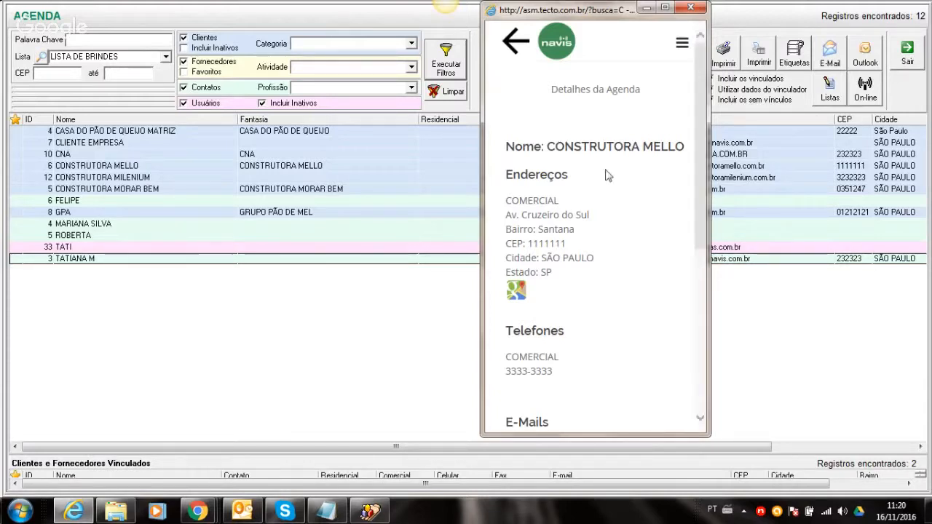
left_click(521, 37)
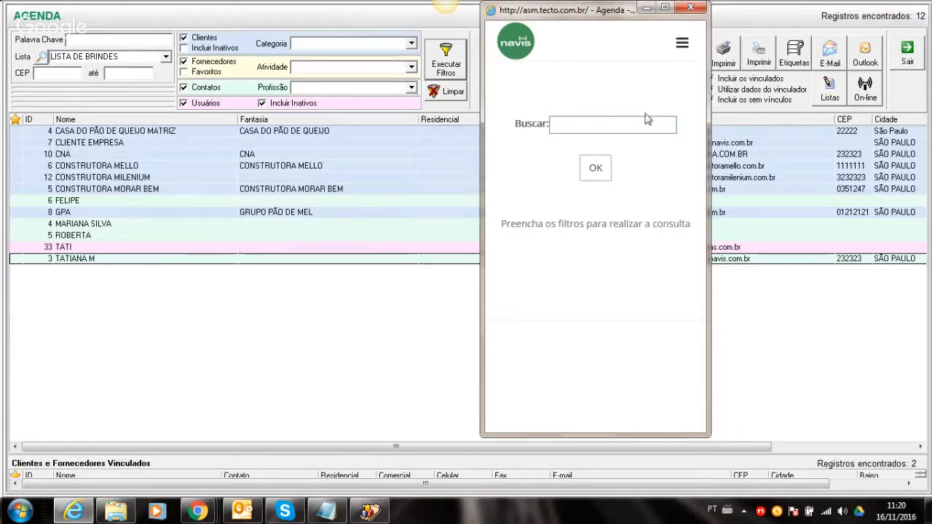
- Go to the APONTAMENTO E APROPRIAÇÃO monitor through the site's navigation menu
left_click(681, 45)
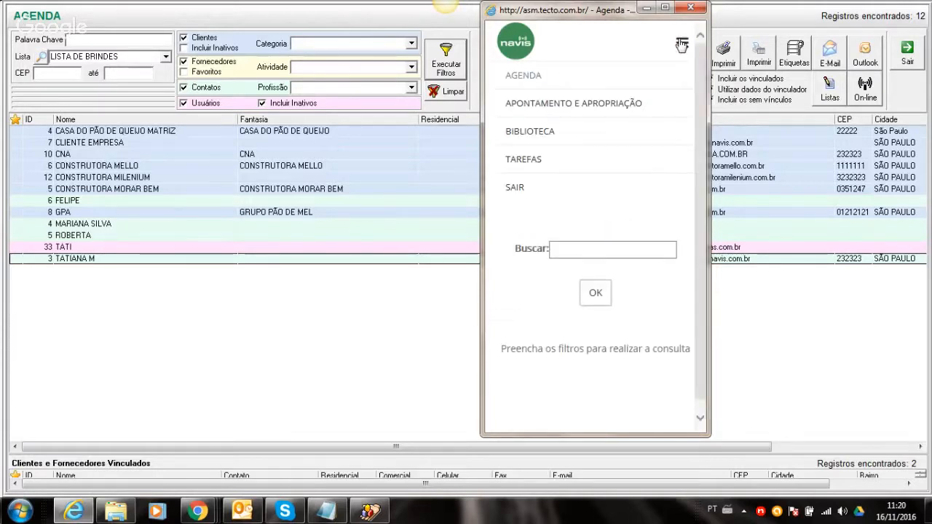
left_click(545, 112)
left_click(676, 55)
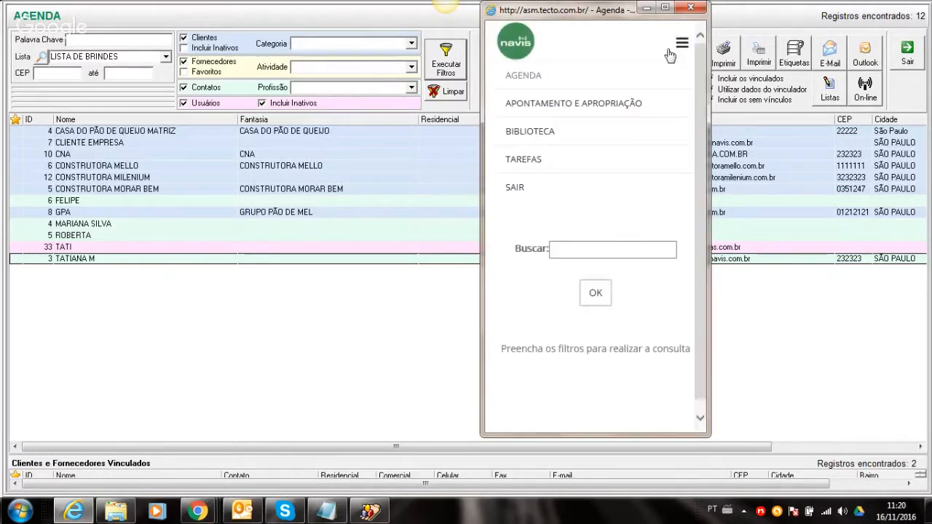
left_click(561, 103)
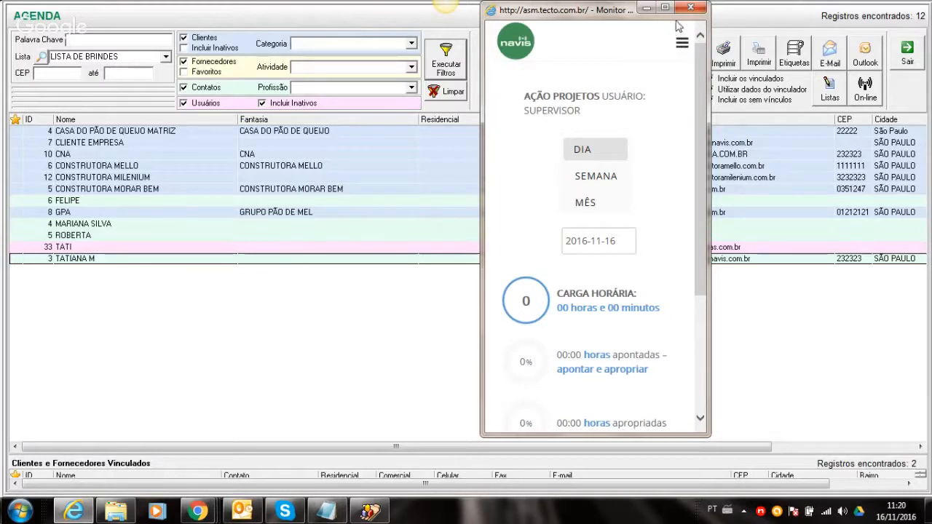
- Open the Biblioteca Digital manual page and scroll through its options
left_click(681, 48)
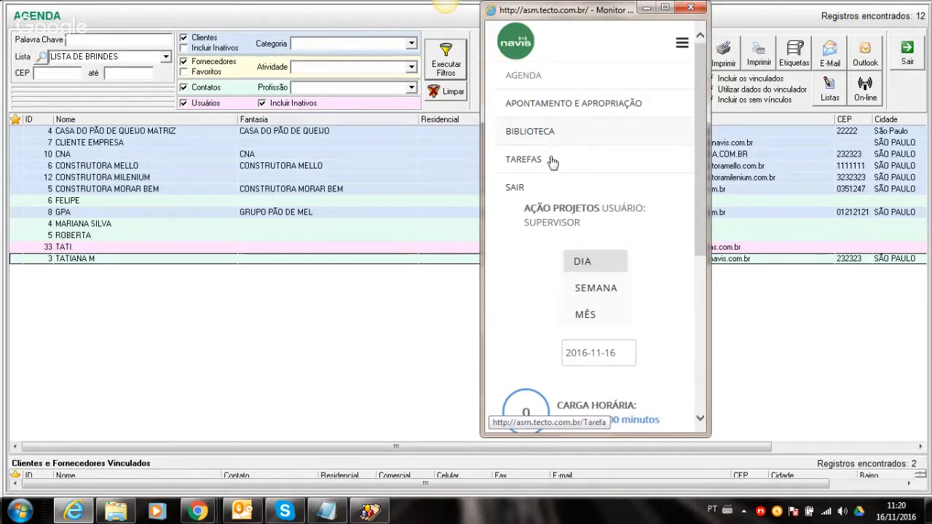
left_click(569, 131)
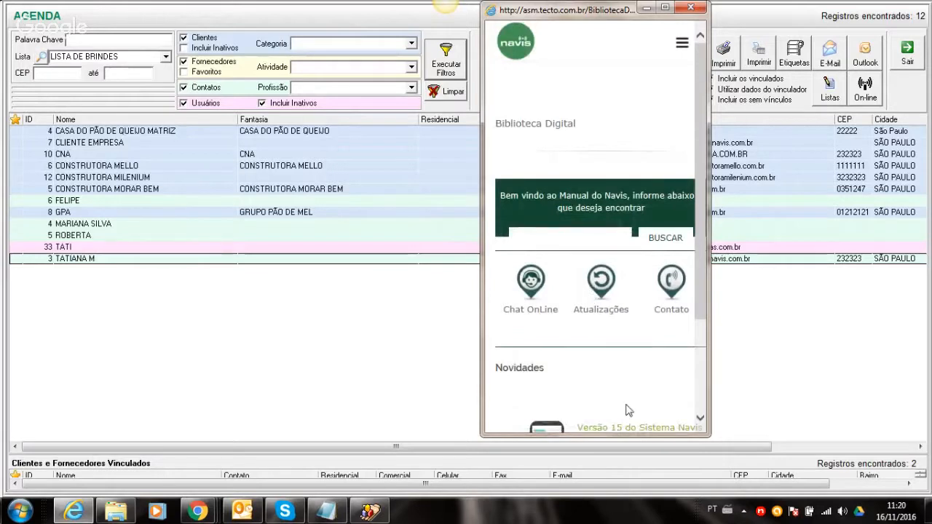
scroll(701, 284, "down", 1)
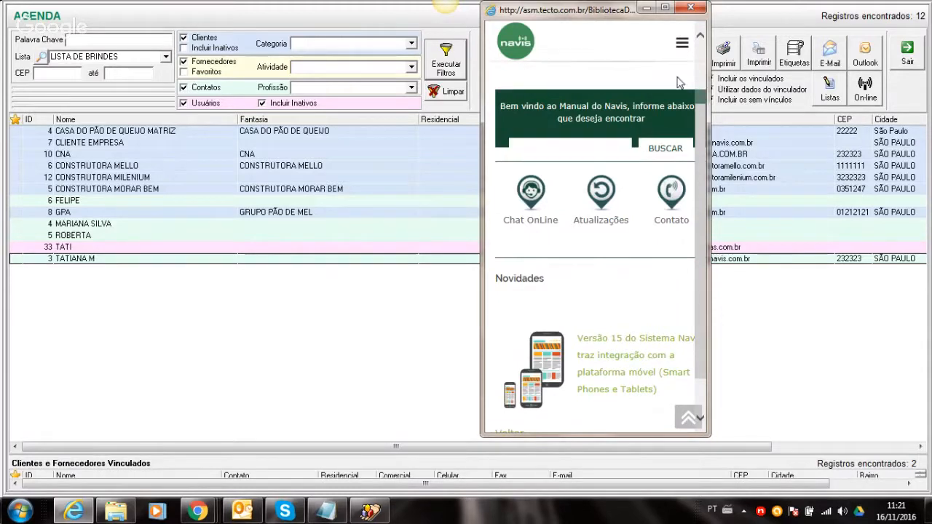
left_click(682, 45)
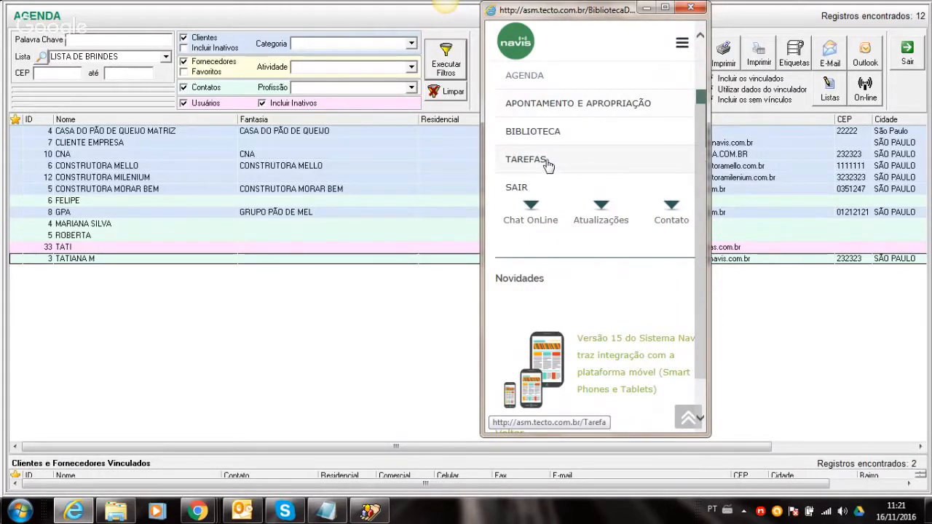
- On the Tarefas page, query tasks for project 1235 - LOJA SHOPING TUCURUVI
left_click(548, 165)
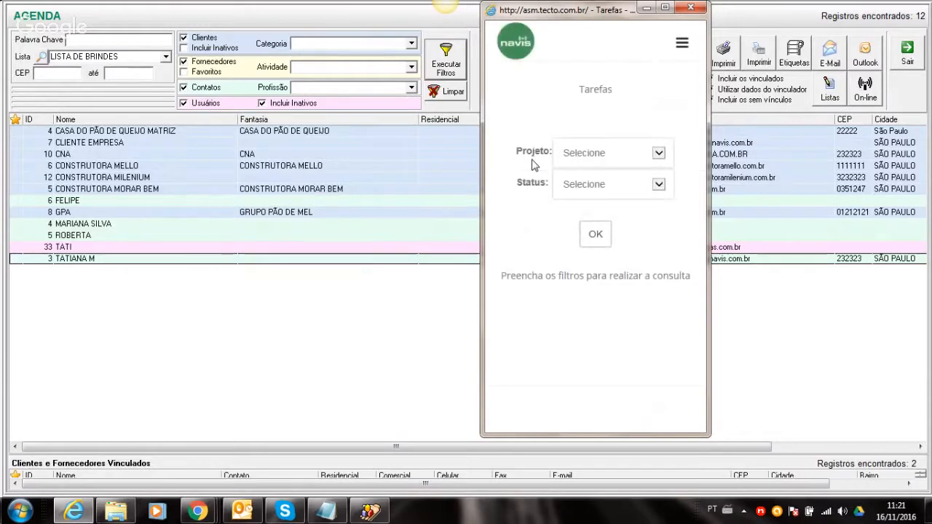
left_click(659, 154)
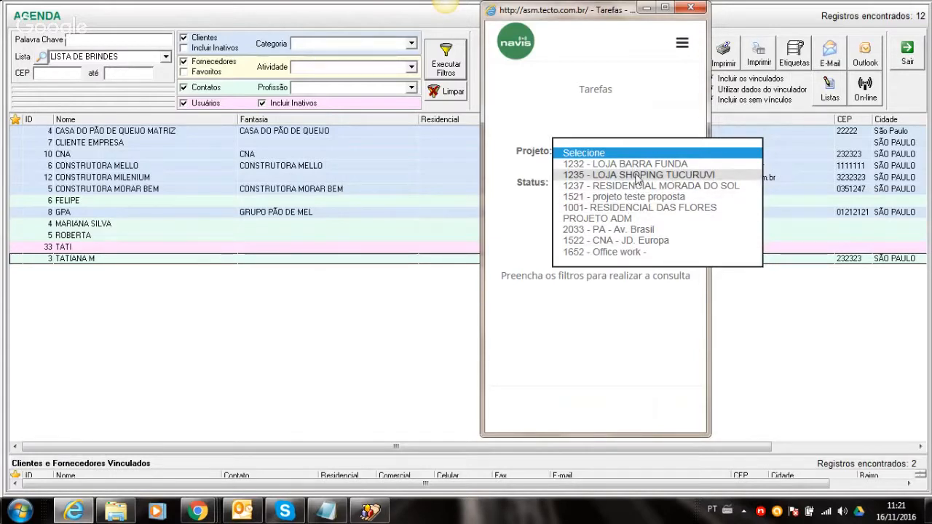
left_click(637, 175)
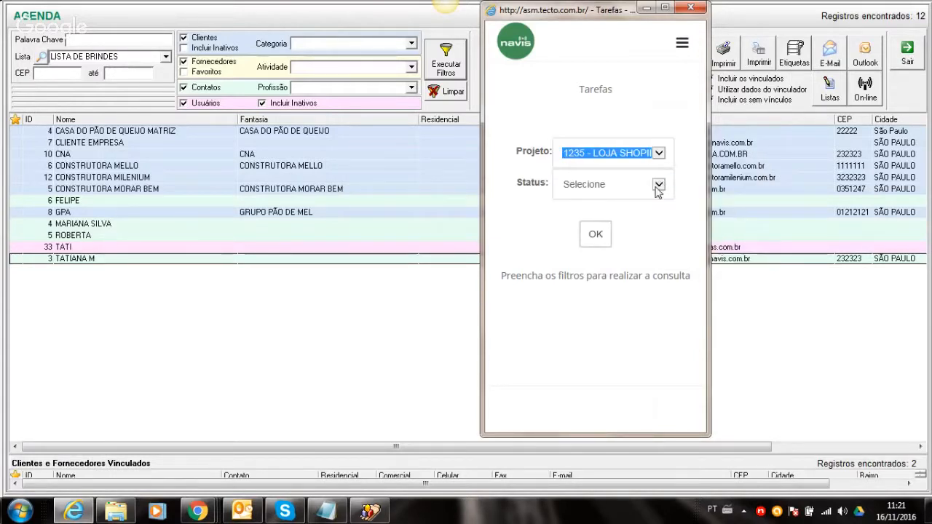
left_click(593, 239)
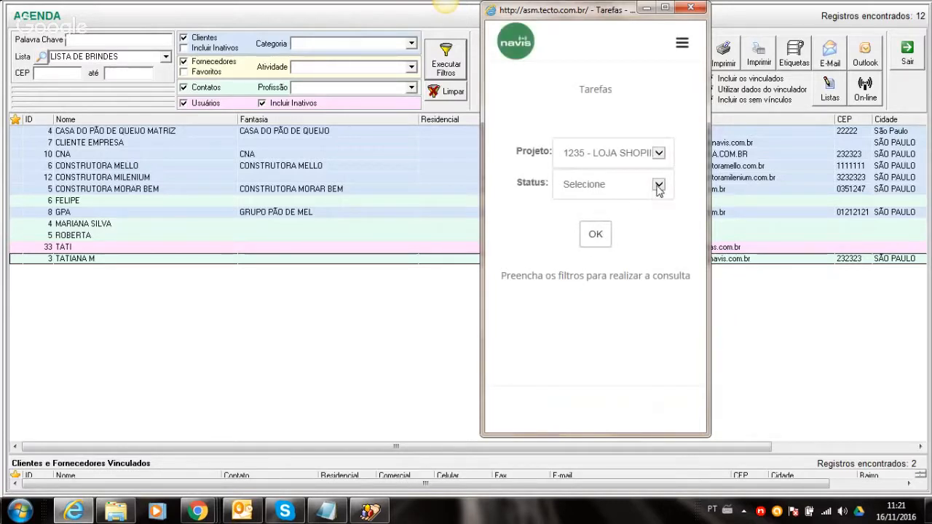
- Query tasks for project 1232 - LOJA BARRA FUNDA, then filter to status EM ANDAMENTO
left_click(655, 160)
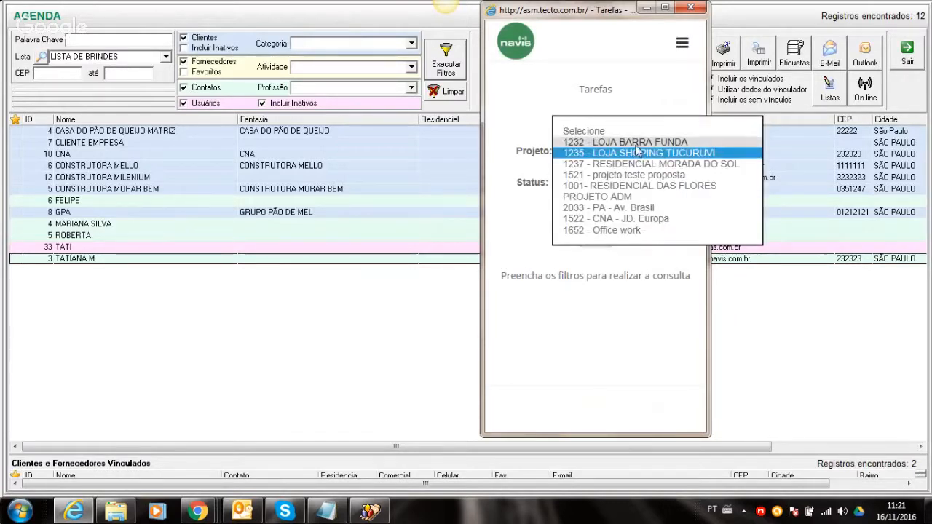
left_click(603, 138)
left_click(595, 234)
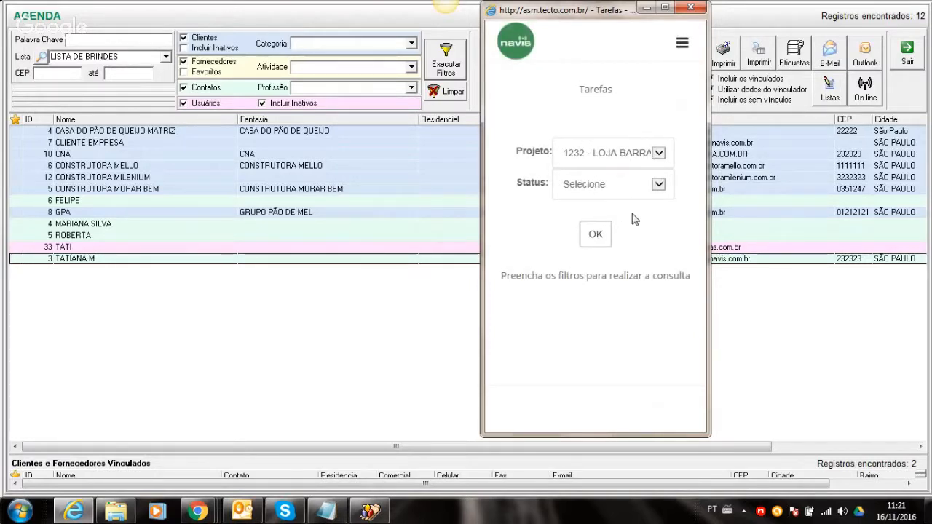
left_click(643, 188)
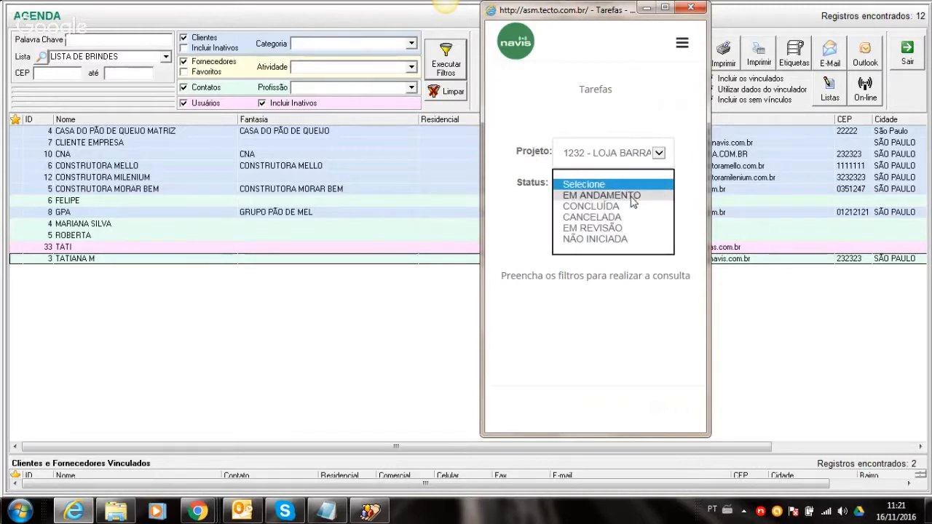
left_click(643, 195)
left_click(594, 240)
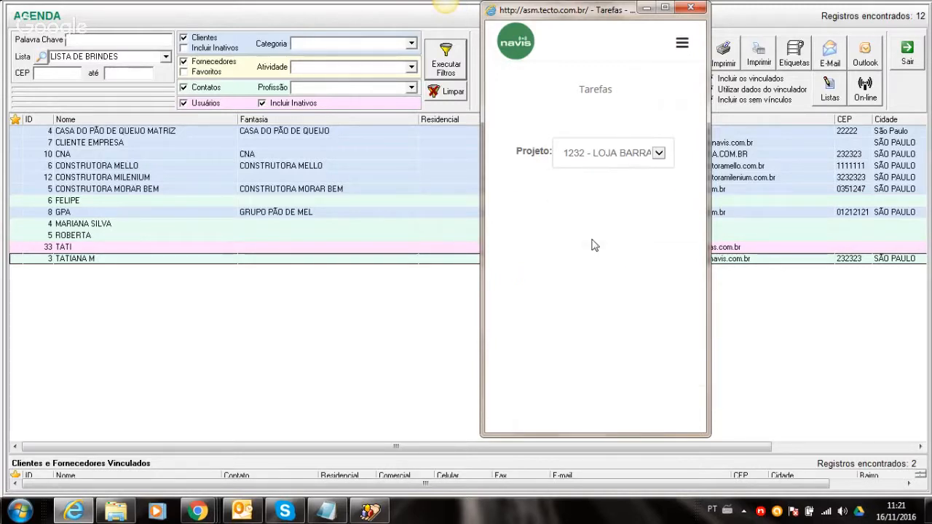
- Re-run the task query for project 1235 - LOJA SHOPING TUCURUVI, then close the mobile web window
left_click(658, 154)
left_click(643, 165)
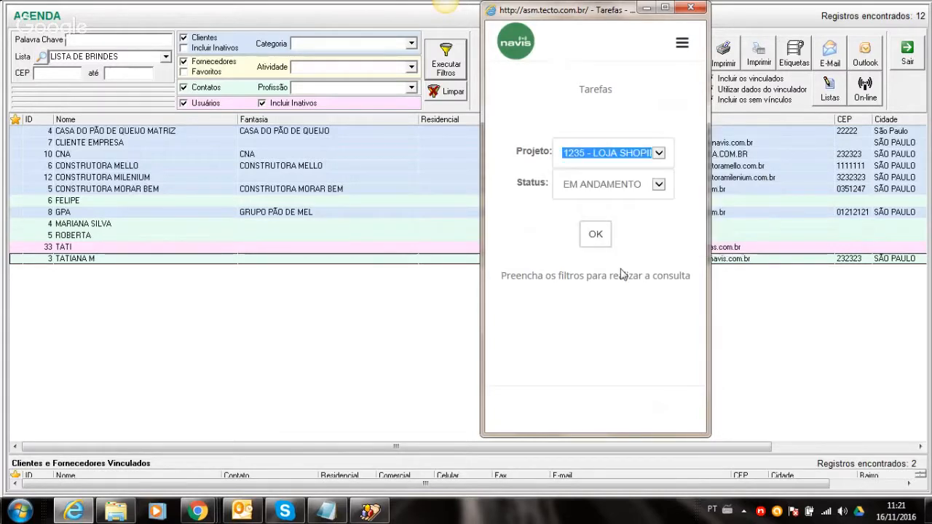
left_click(601, 239)
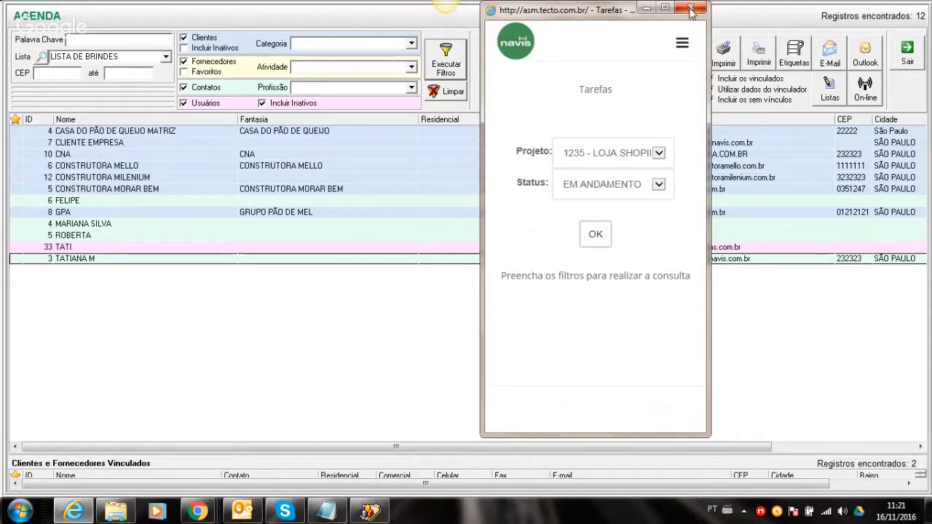
left_click(684, 46)
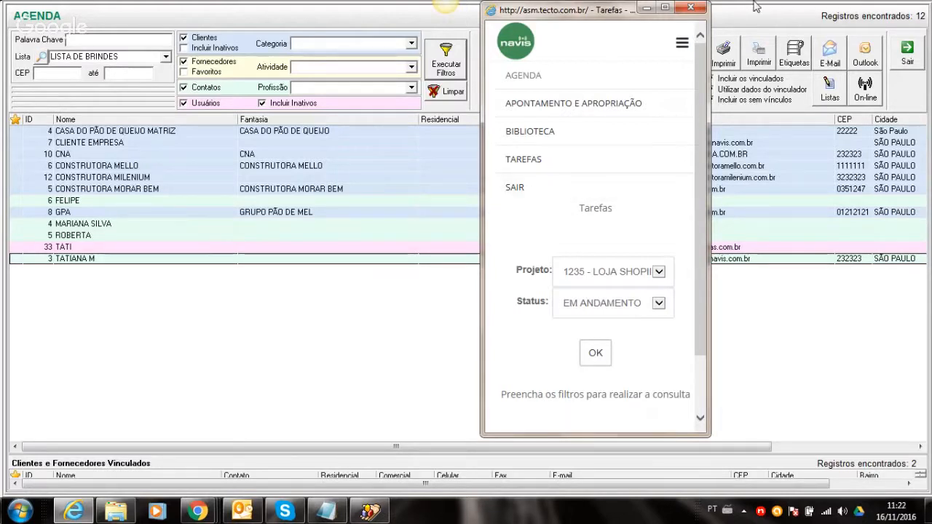
left_click(696, 12)
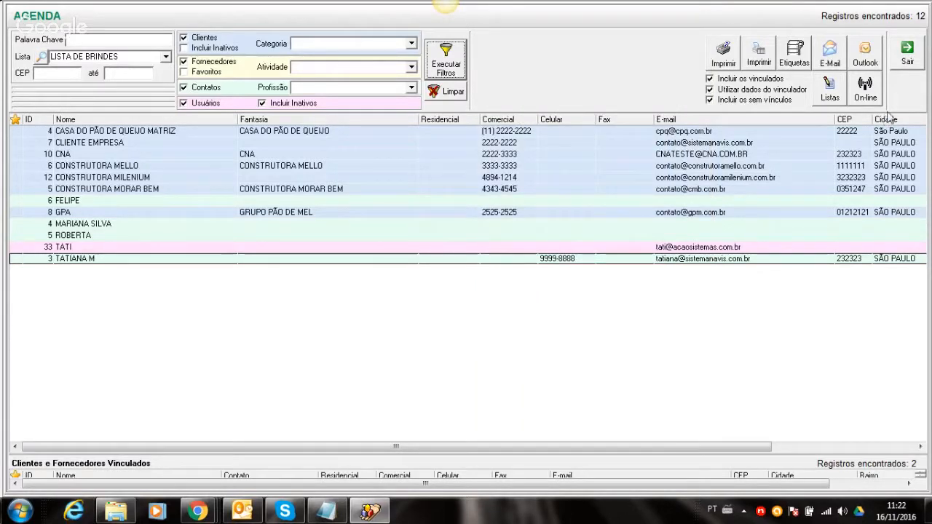
- Exit the AGENDA window with Sair to return to the main dashboard
left_click(903, 62)
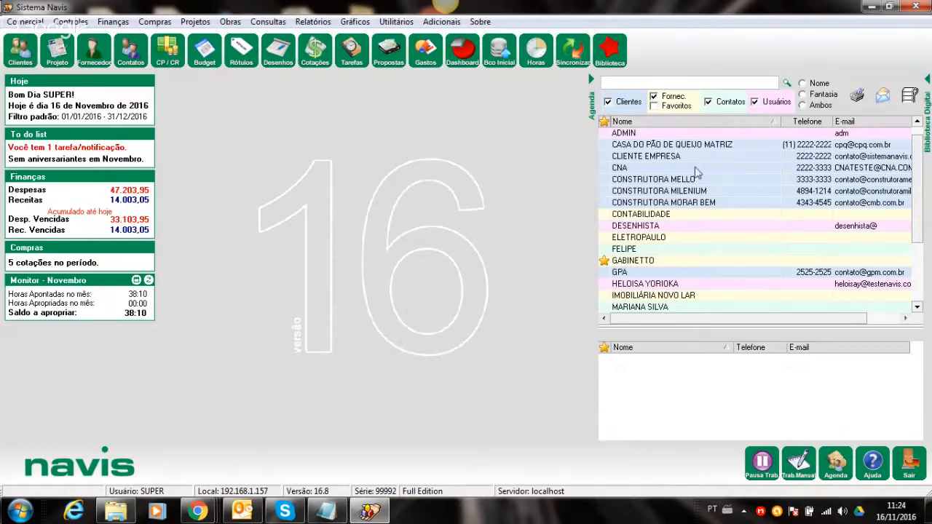
left_click(335, 514)
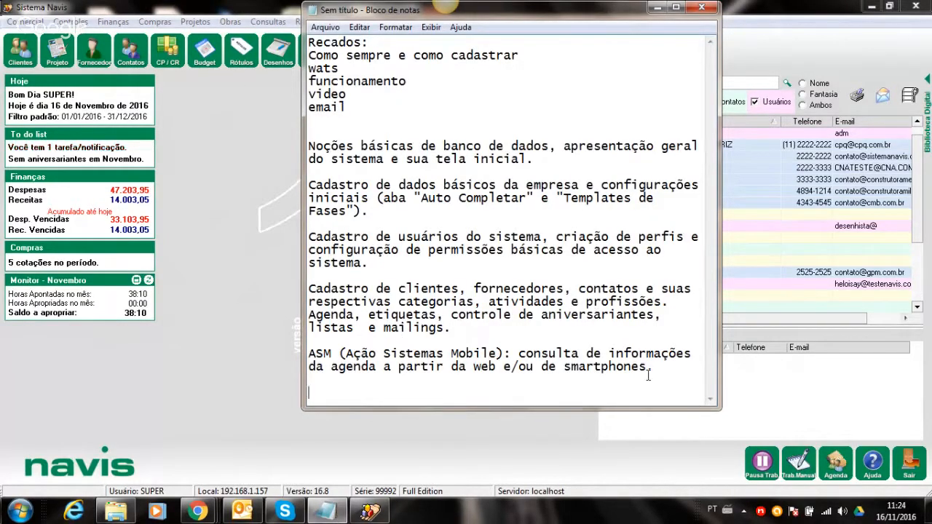
left_click(656, 7)
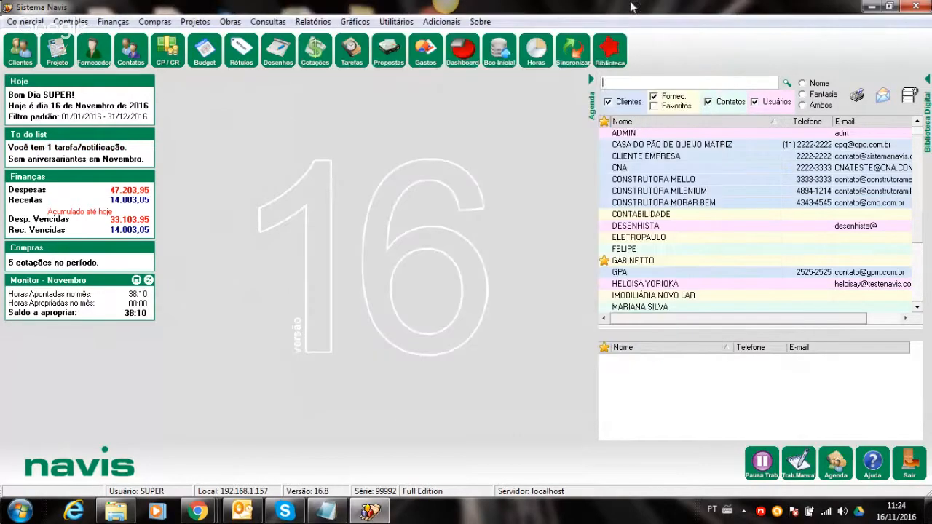
left_click(25, 21)
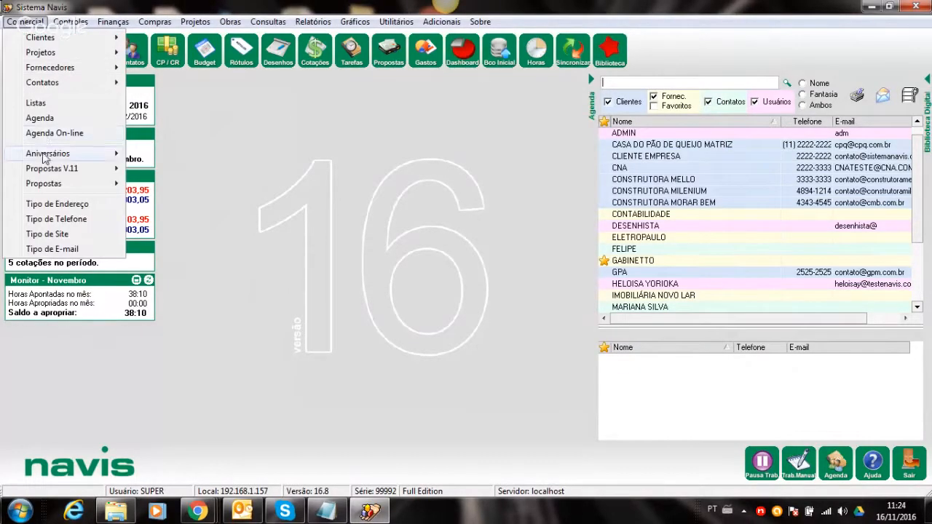
mouse_move(56, 156)
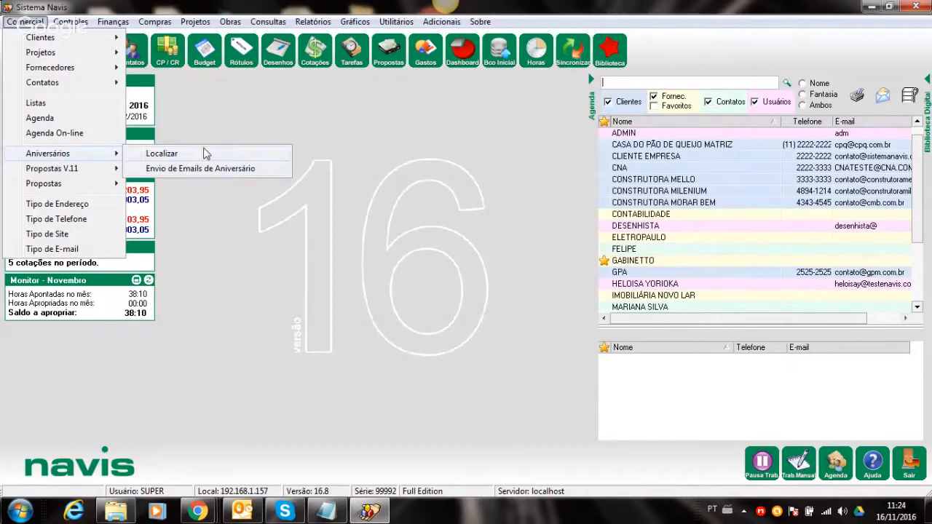
left_click(204, 153)
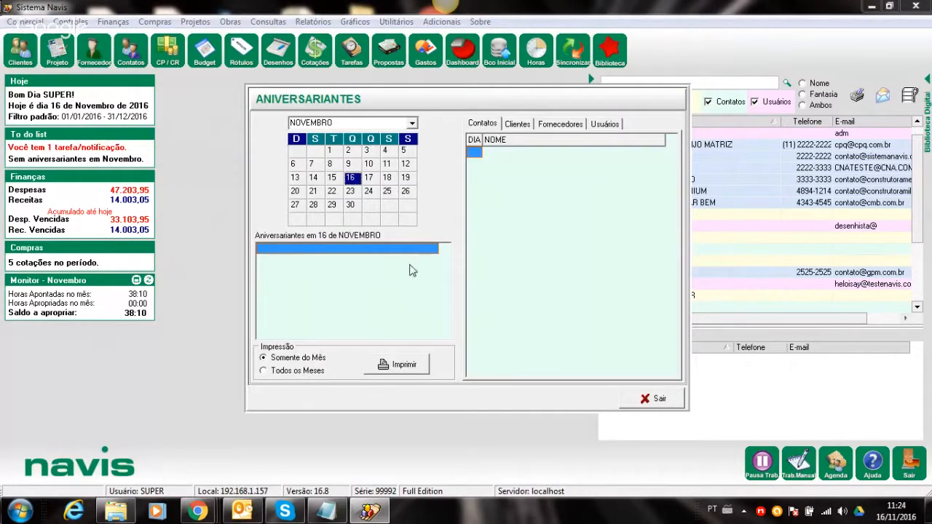
left_click(517, 125)
left_click(559, 126)
left_click(617, 128)
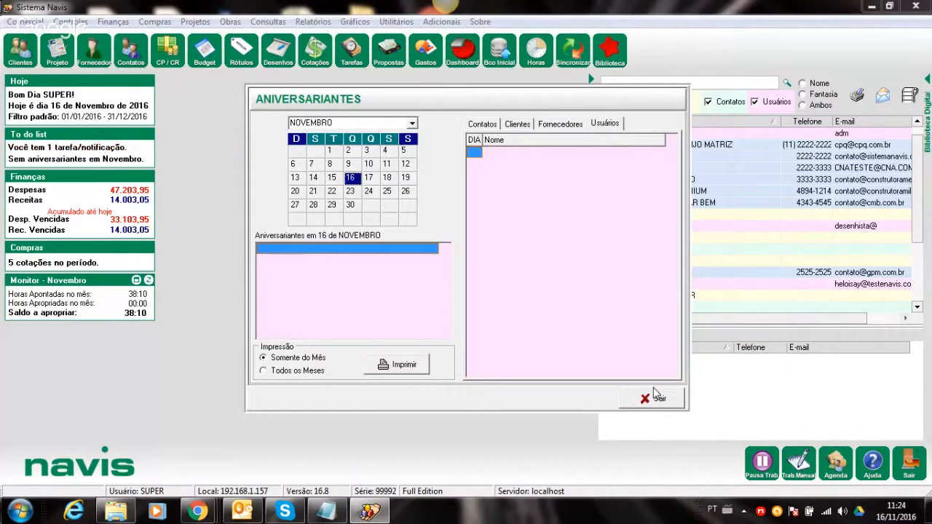
left_click(654, 397)
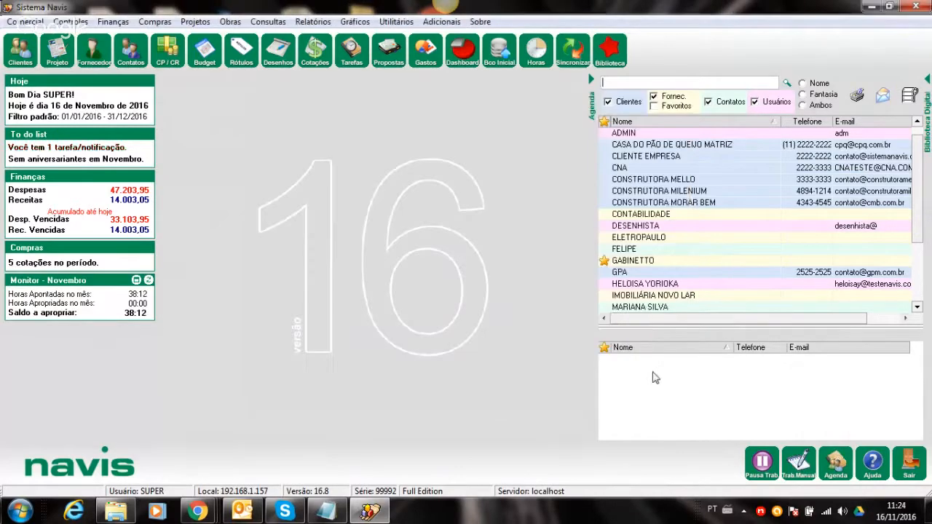
double_click(632, 248)
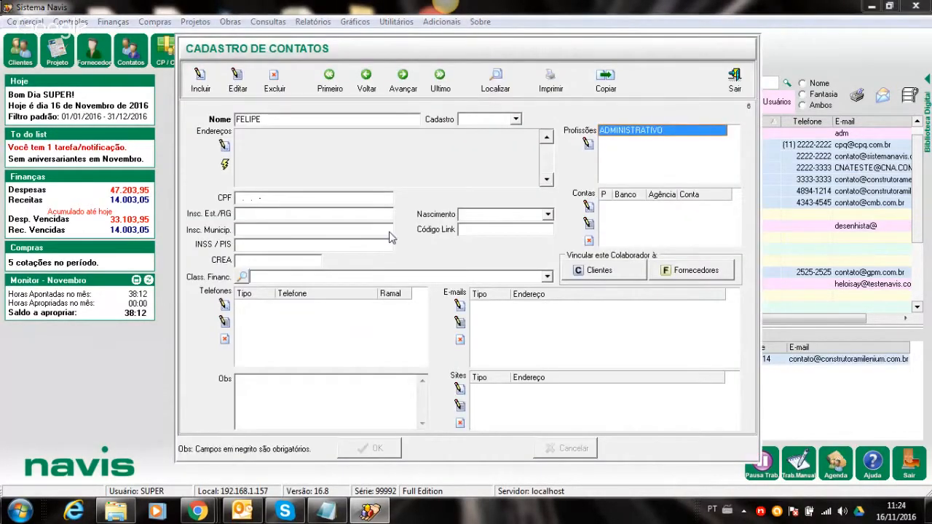
left_click(240, 74)
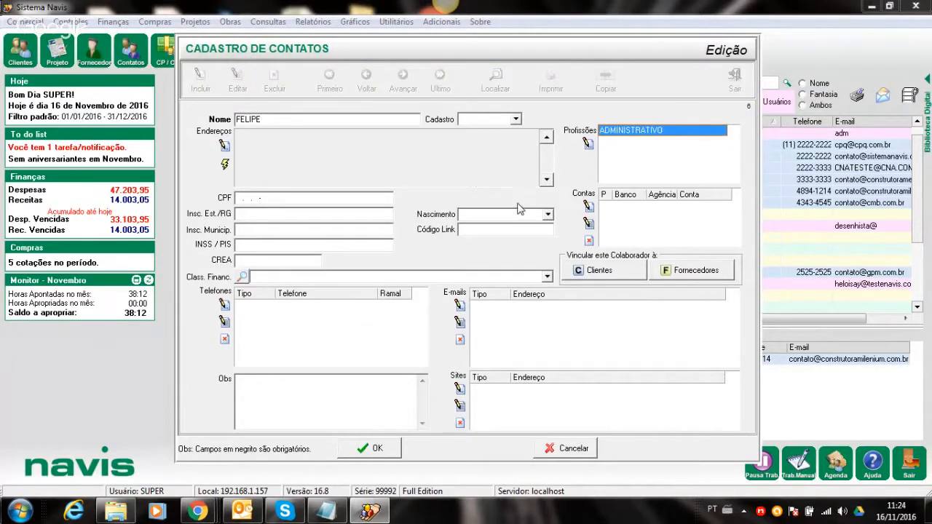
left_click(547, 214)
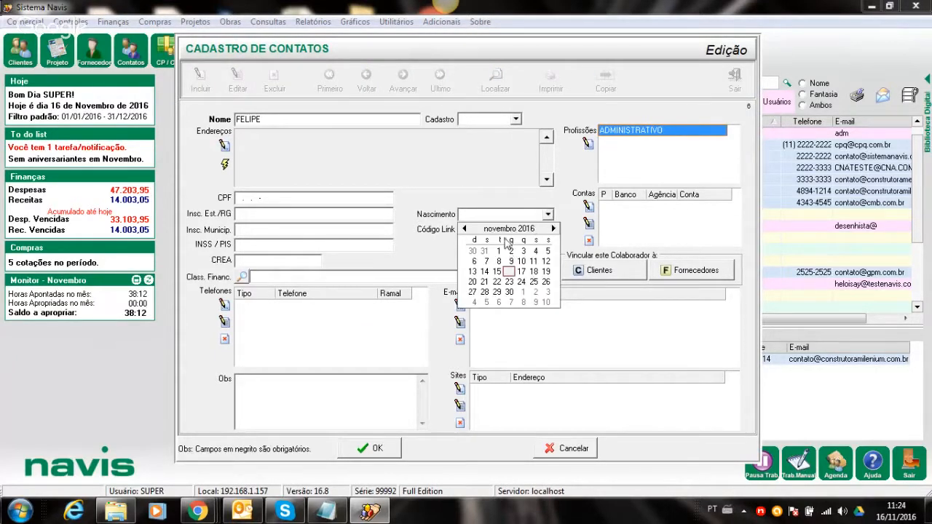
left_click(523, 262)
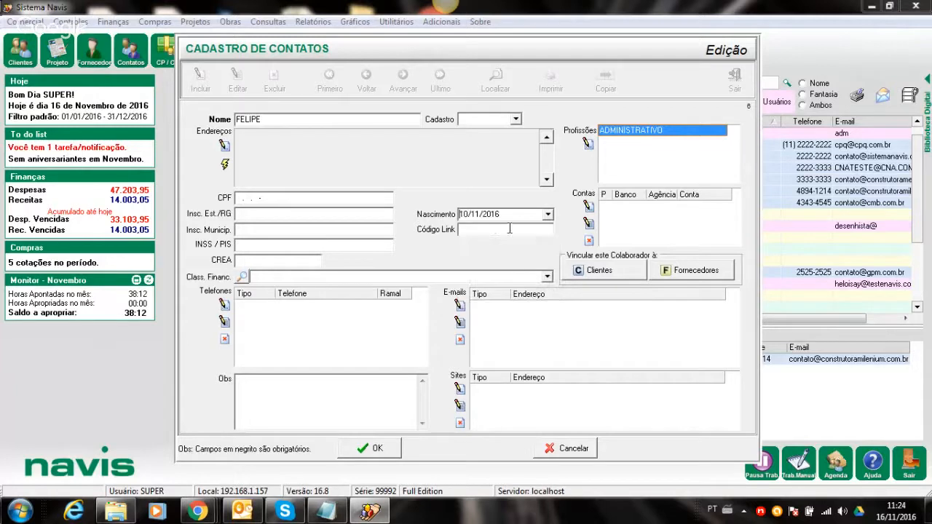
left_click(489, 214)
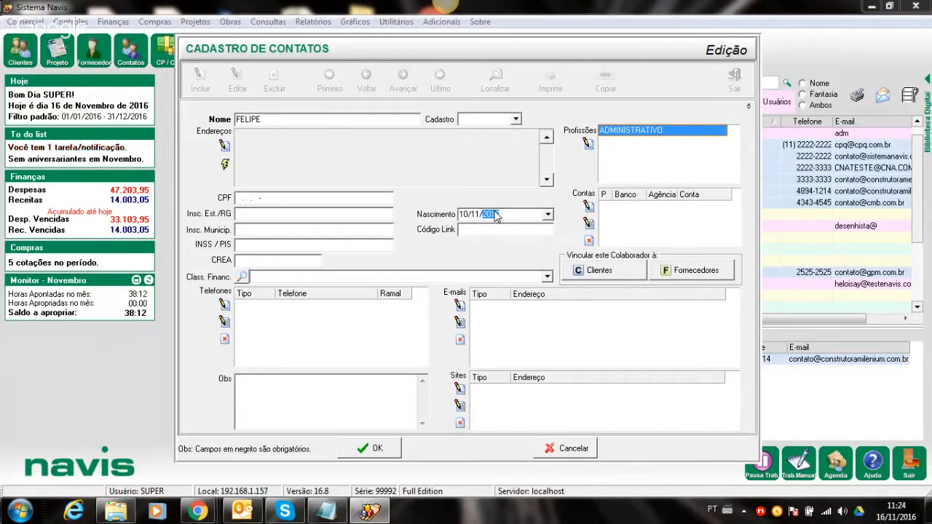
type("1975")
left_click(375, 450)
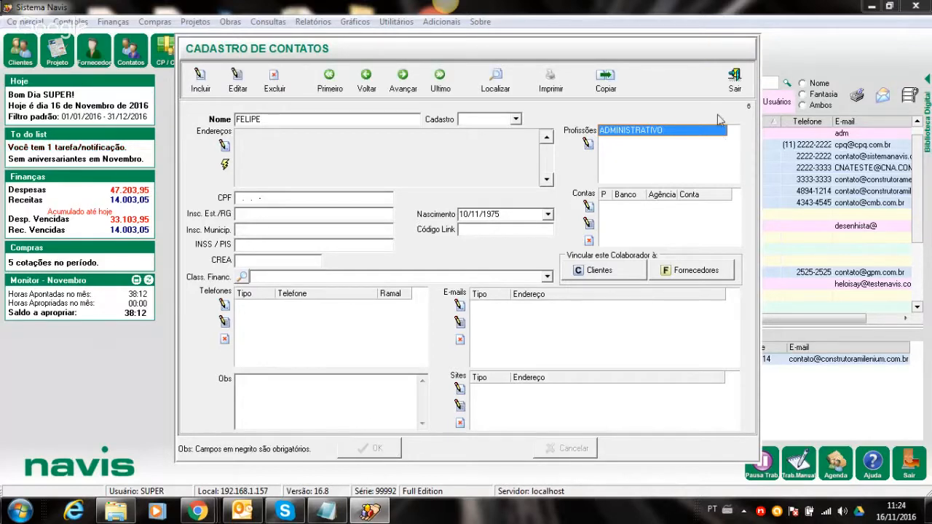
left_click(732, 81)
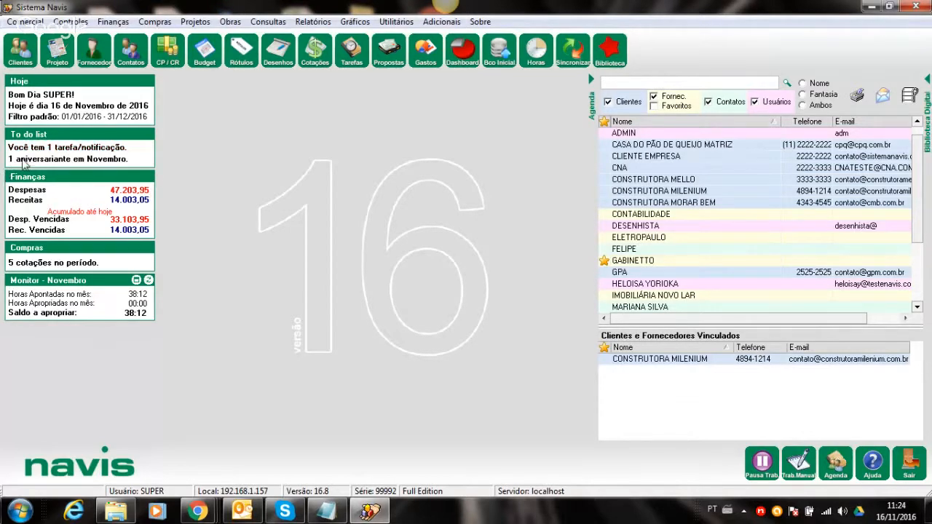
- Check the November birthday list showing the contact on the 10th, then close it
left_click(45, 160)
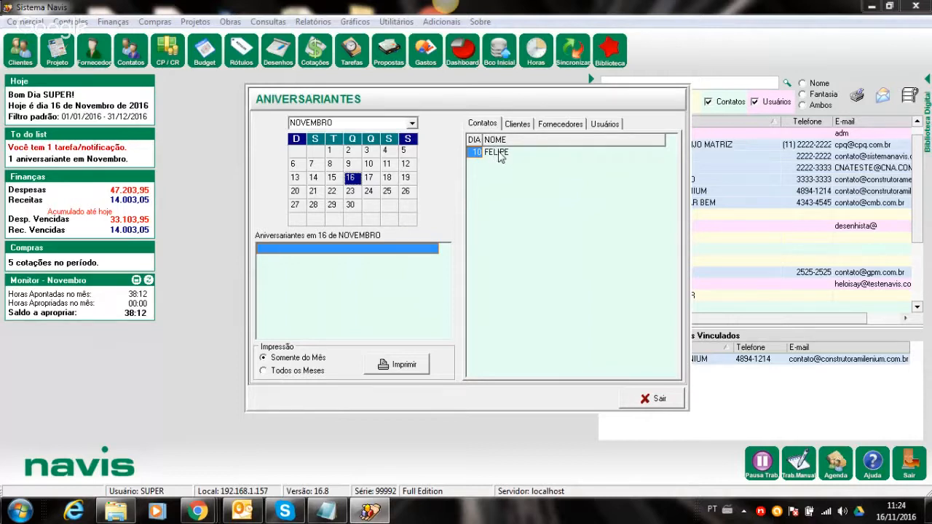
left_click(651, 399)
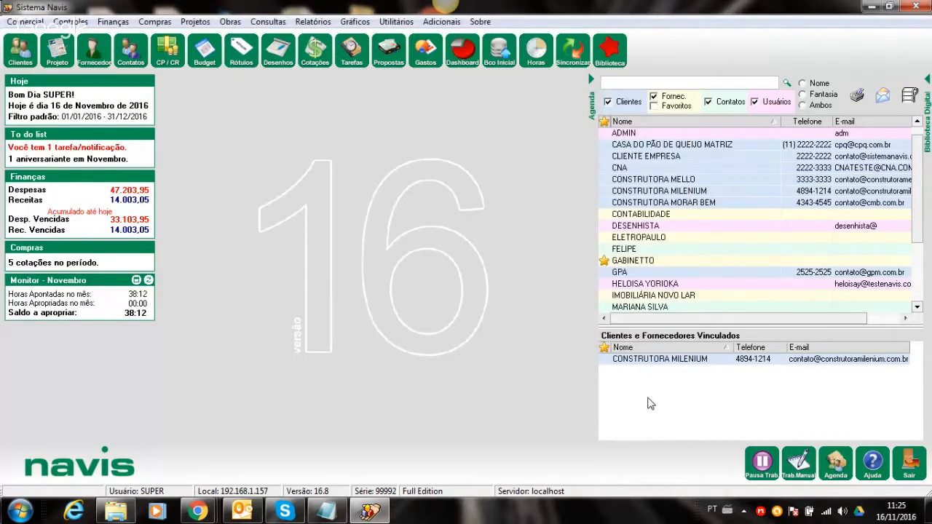
left_click(326, 512)
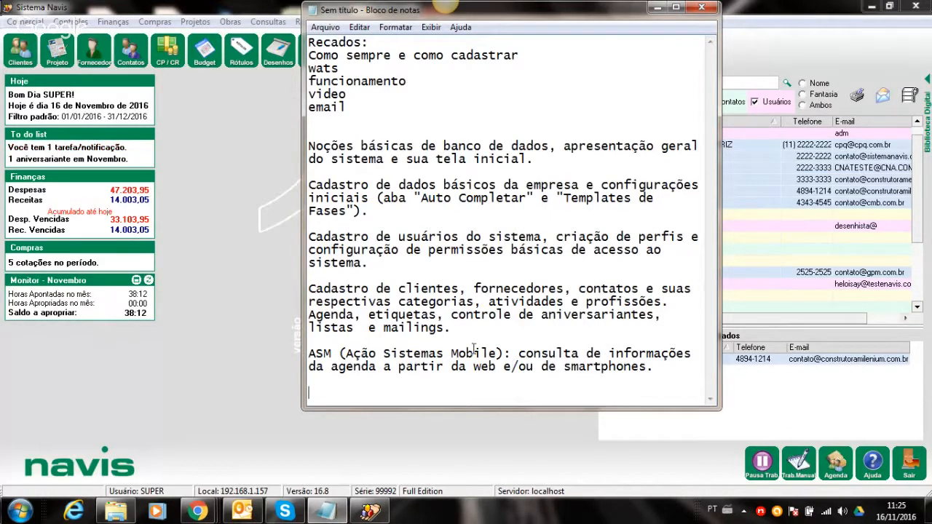
- Minimize the Notepad training notes and the Sistema Navis window to reveal the desktop
left_click(655, 8)
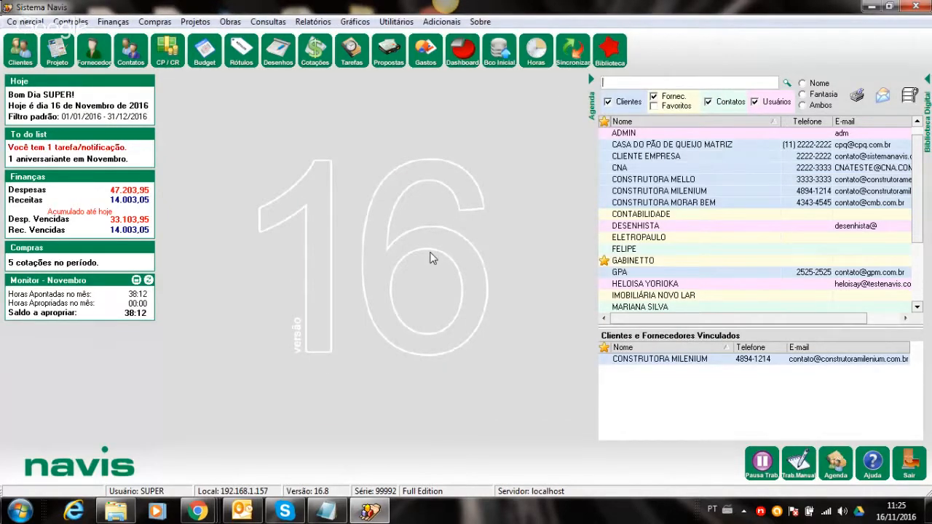
left_click(868, 7)
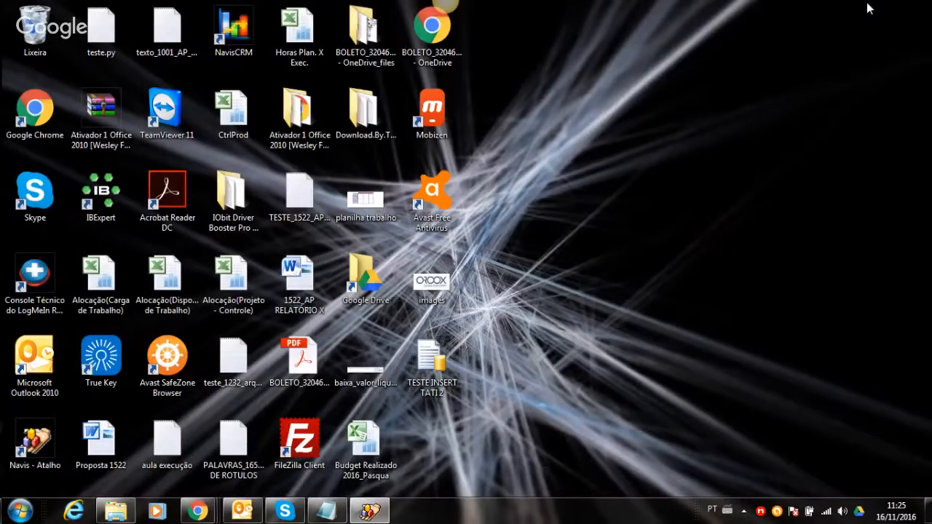
- Send four '-' messages in the Skype chat, then minimize the chat window
left_click(284, 510)
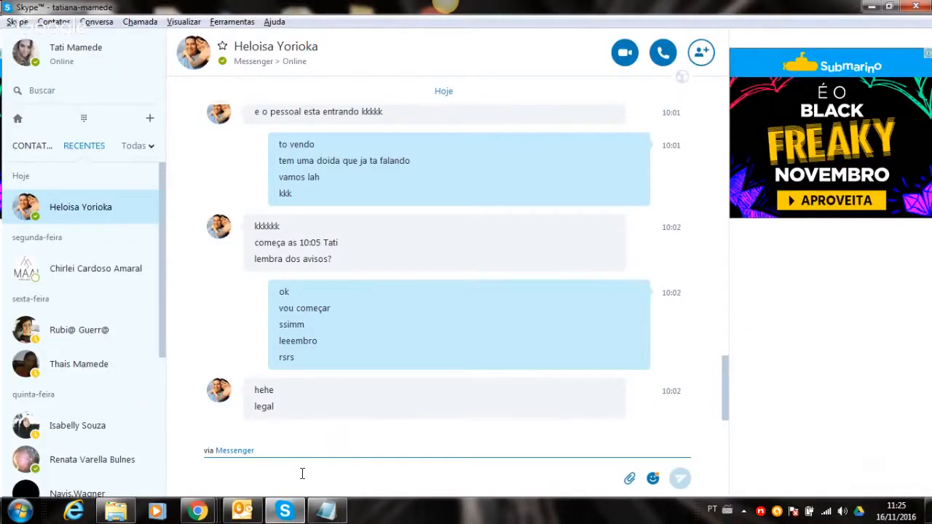
type("-")
key("Return")
key("Return")
type("-")
key("Return")
type("-")
key("Return")
type("-")
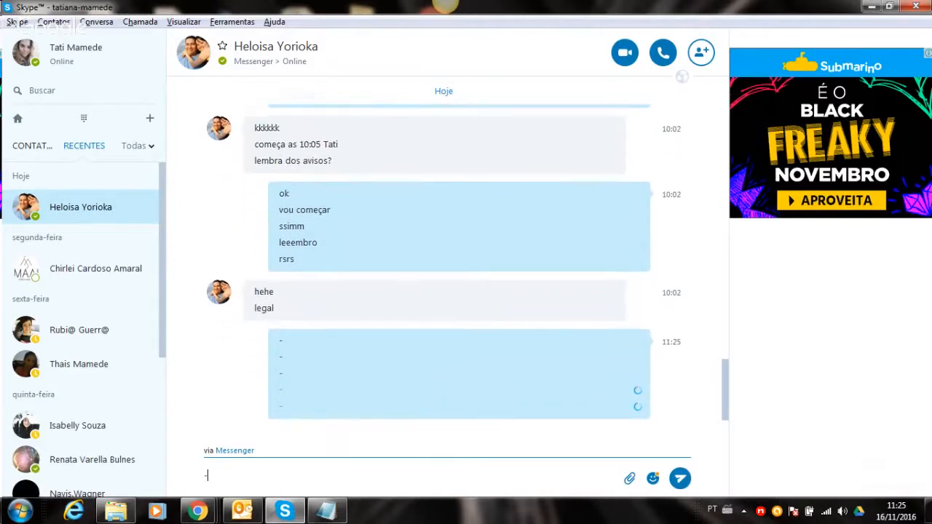
key("Return")
type("-")
key("Return")
type("-")
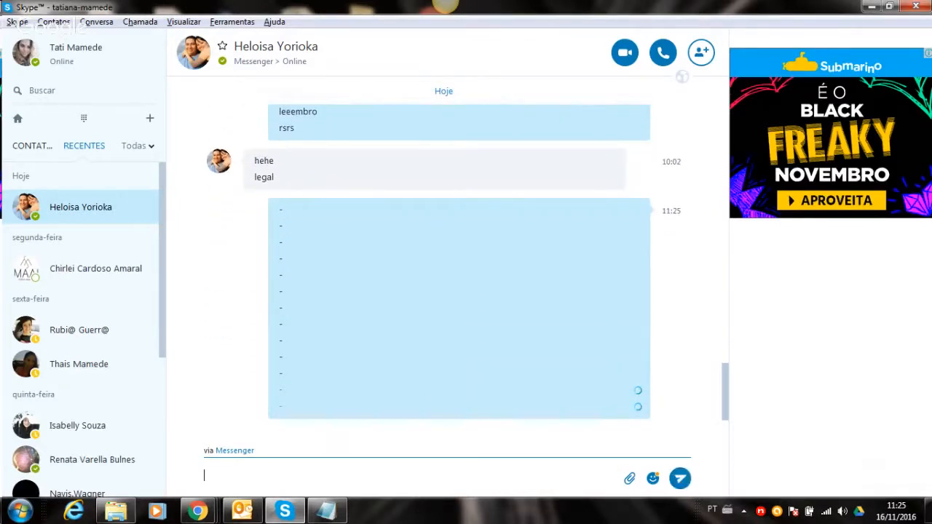
key("Return")
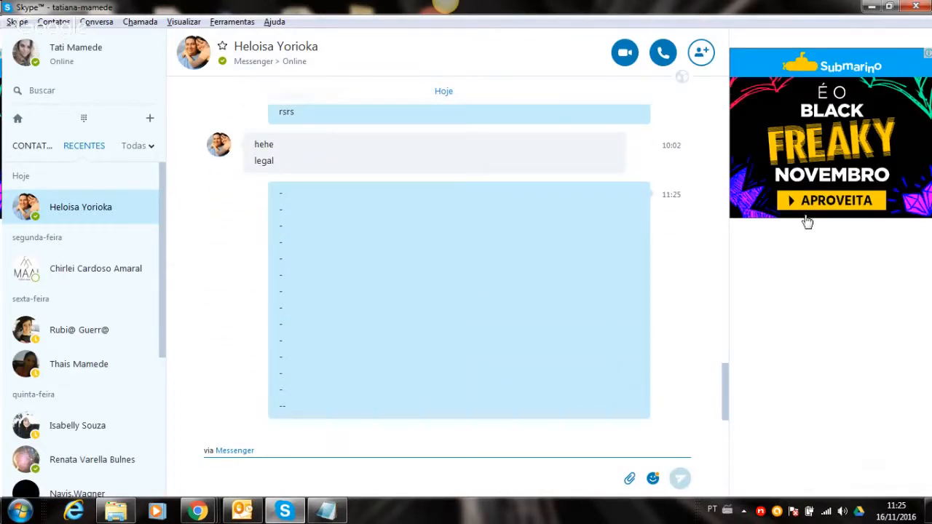
left_click(871, 7)
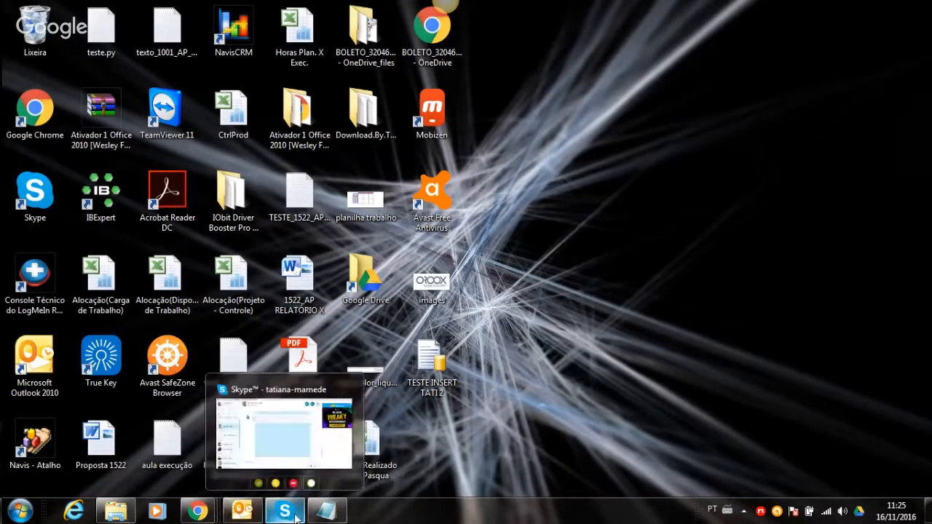
- From the conversation that sent a file, open '1 - Dúvidas treinamento dia 16 11 2016.docx' in Word
mouse_move(324, 518)
mouse_move(204, 513)
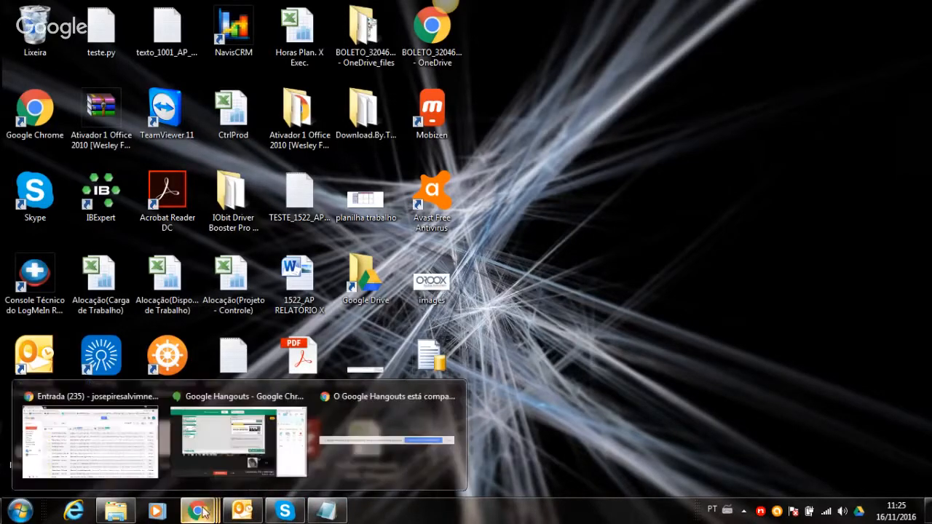
left_click(224, 449)
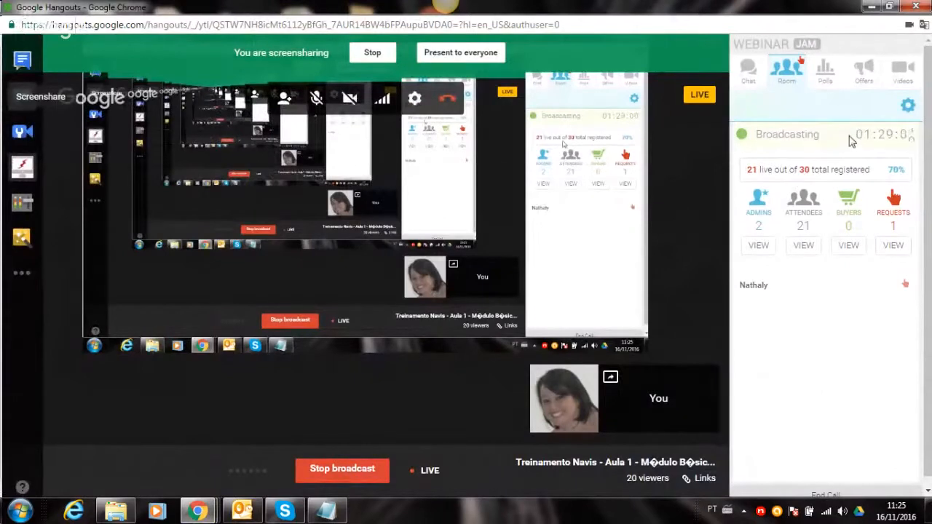
left_click(749, 69)
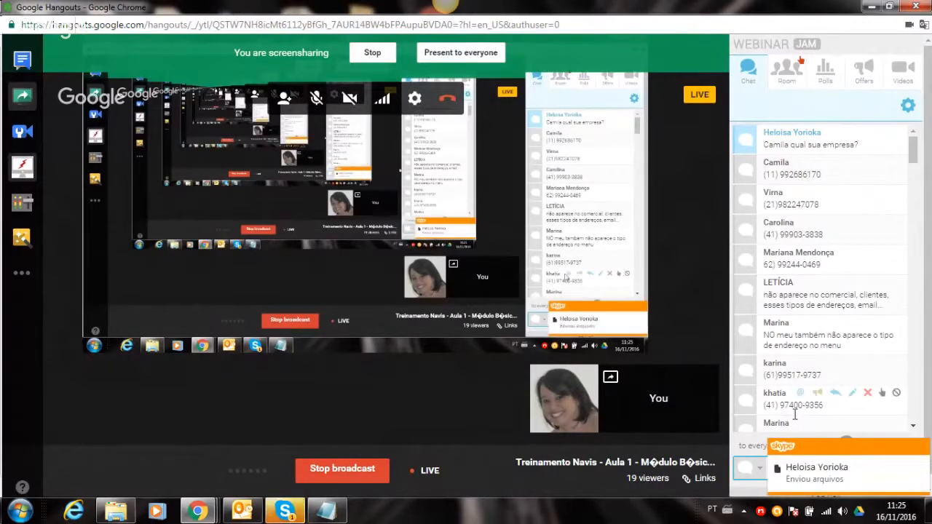
left_click(790, 473)
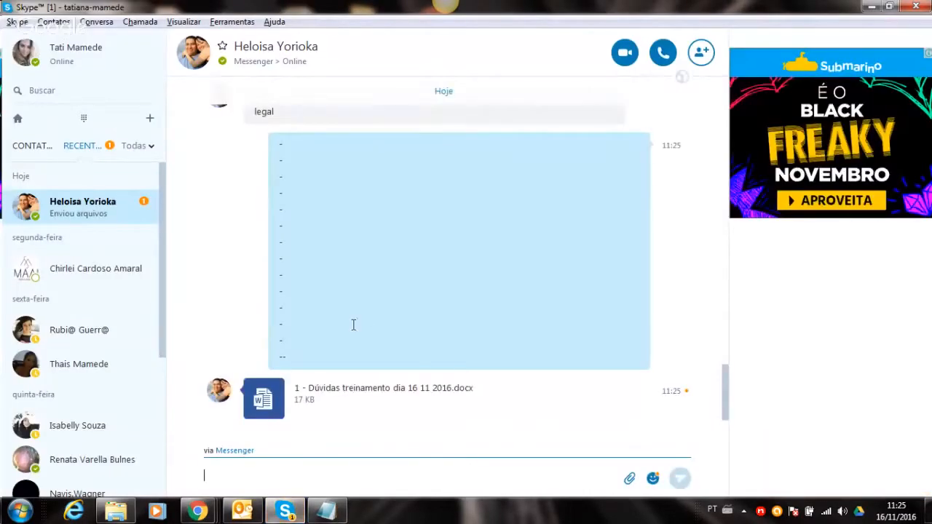
left_click(326, 393)
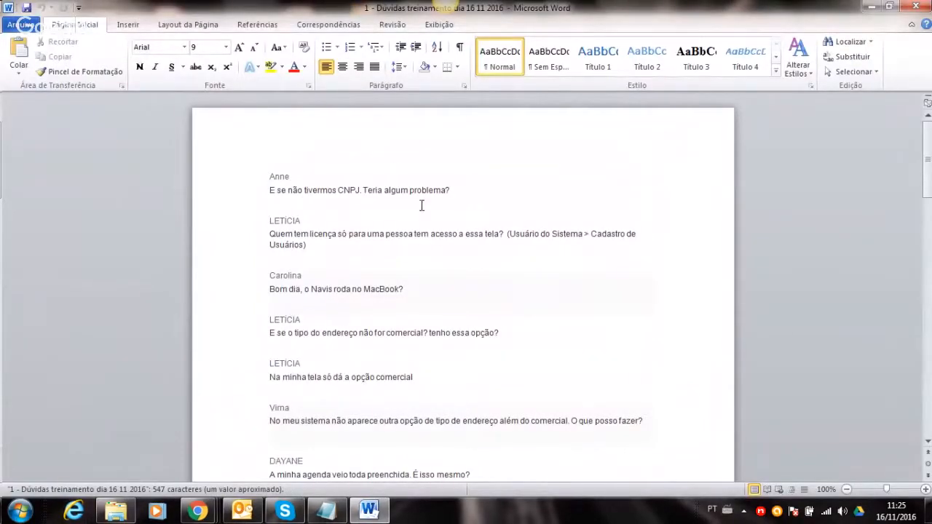
- Scroll through the Word training questions, then return to the Sistema Navis main window
left_click_drag(929, 155, 927, 132)
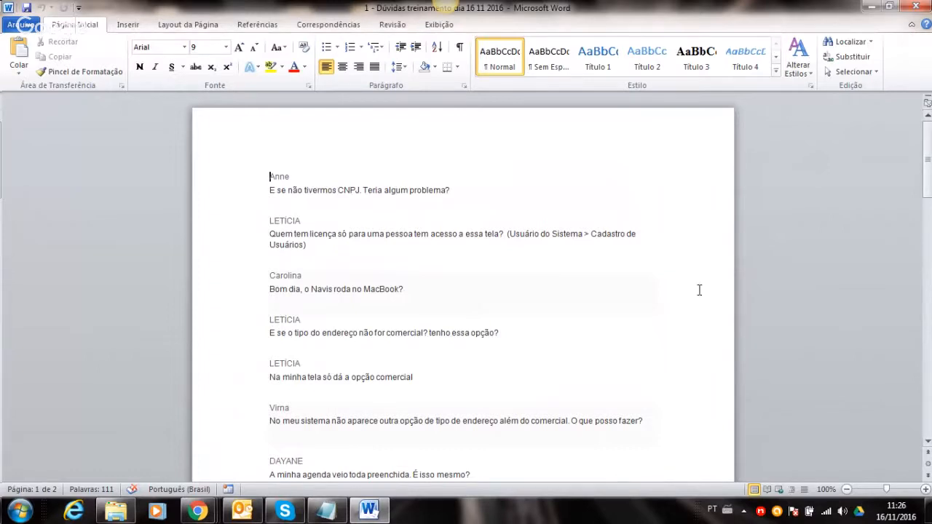
left_click(761, 511)
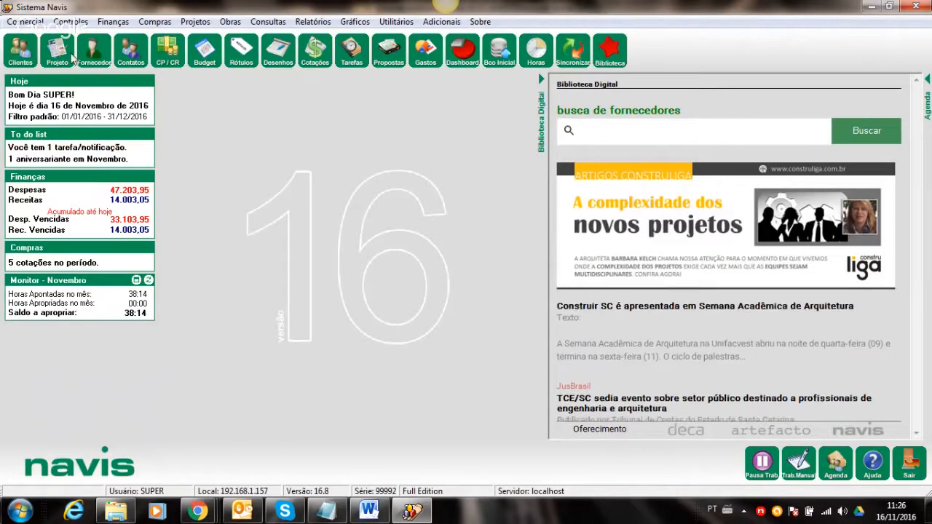
left_click(21, 50)
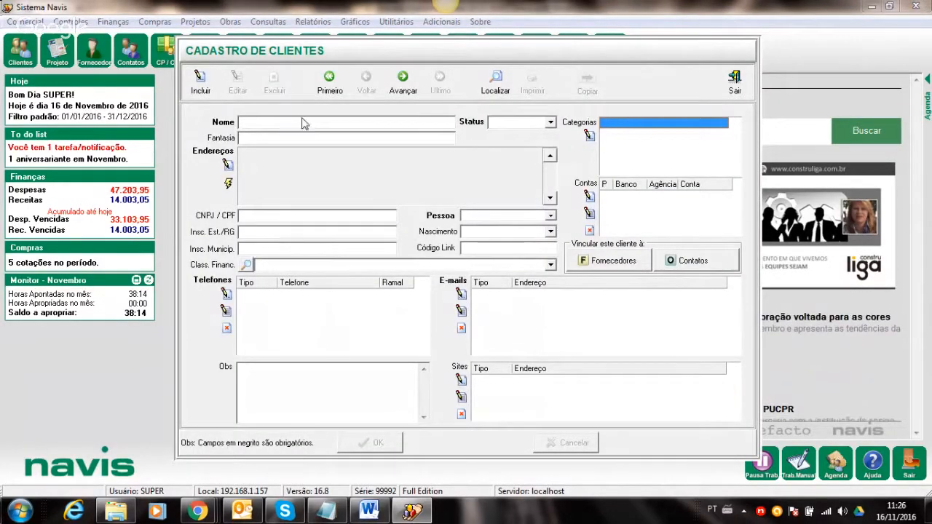
left_click(329, 82)
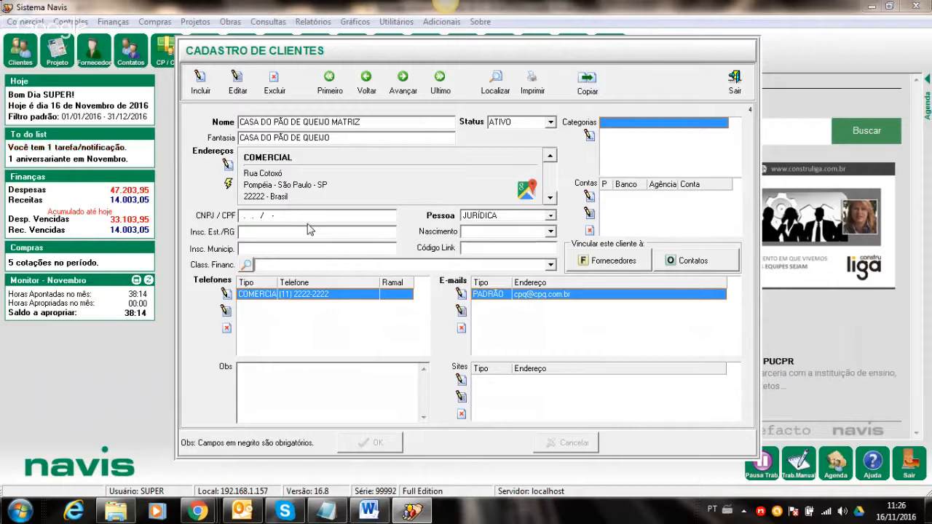
left_click(236, 79)
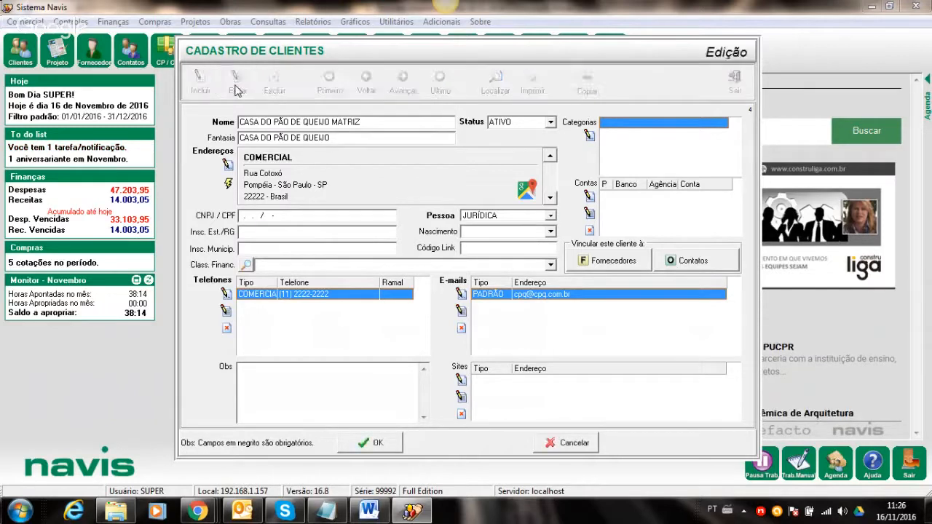
left_click(372, 440)
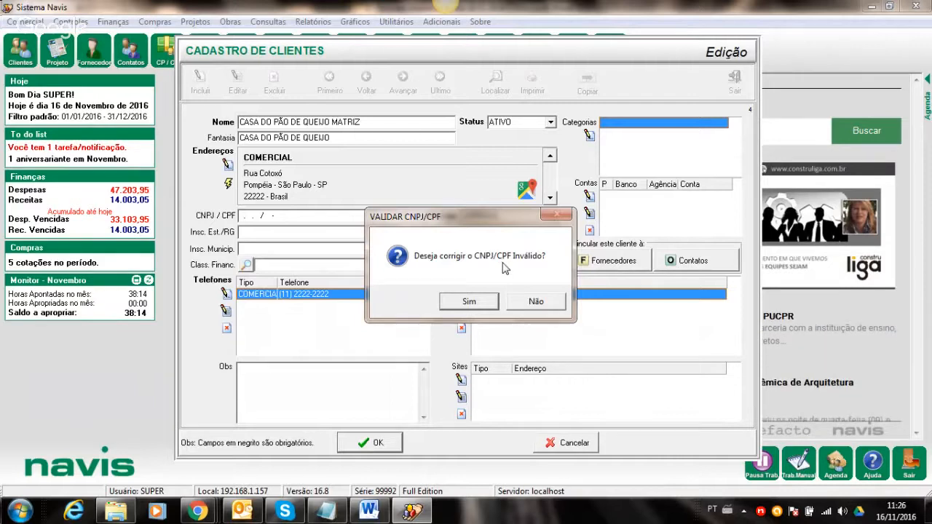
left_click(528, 305)
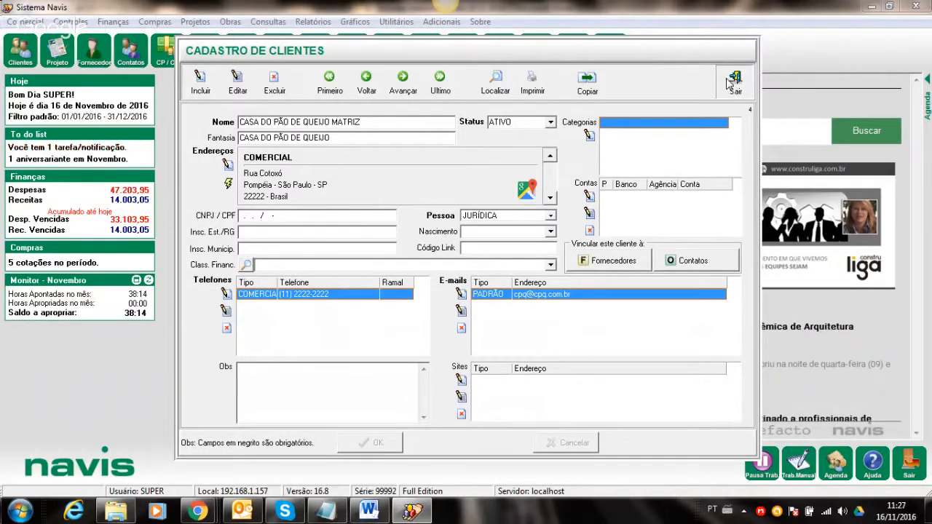
left_click(731, 82)
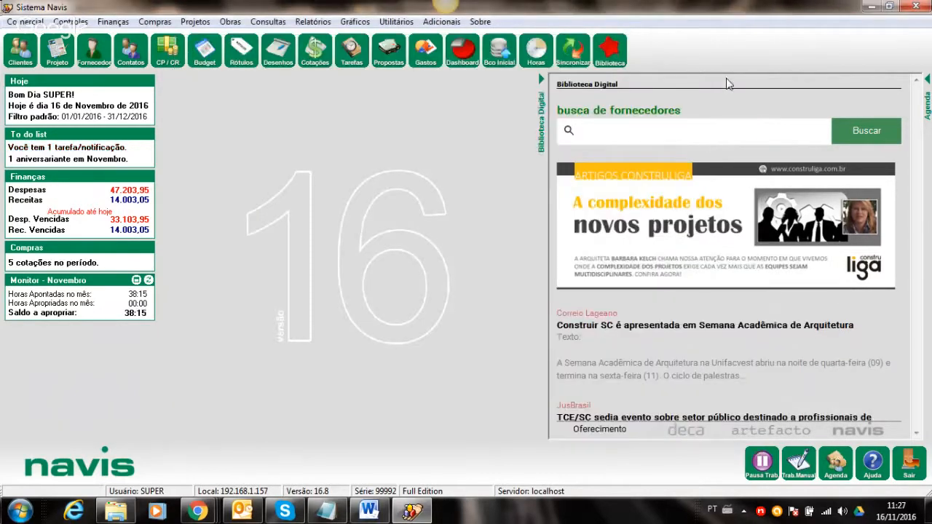
left_click(368, 514)
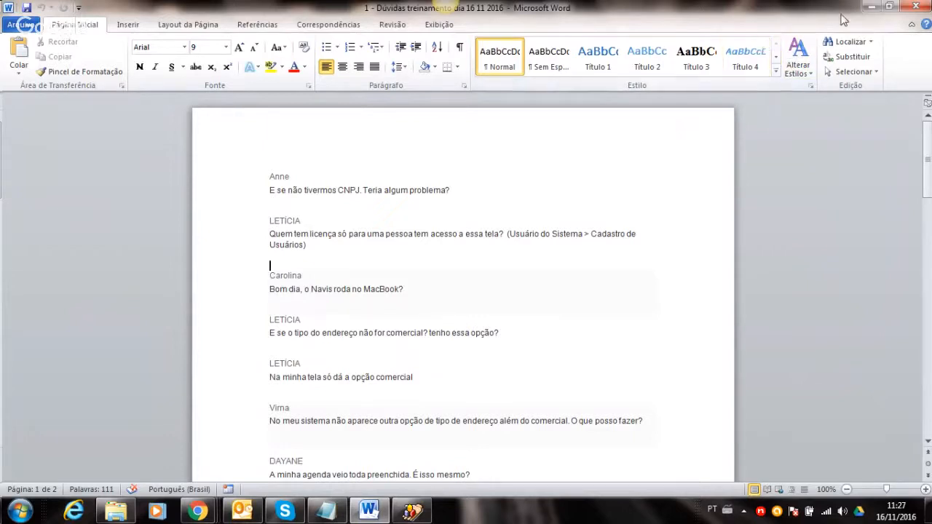
left_click(868, 9)
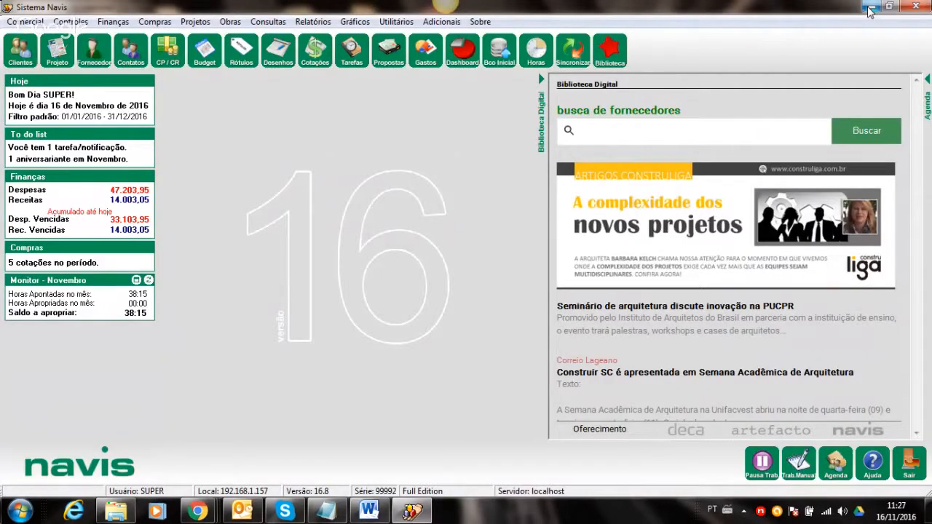
left_click(396, 21)
- In Usuários do Sistema, tick Usuário Inativo for the DESENHISTA-profile user and save it
mouse_move(590, 42)
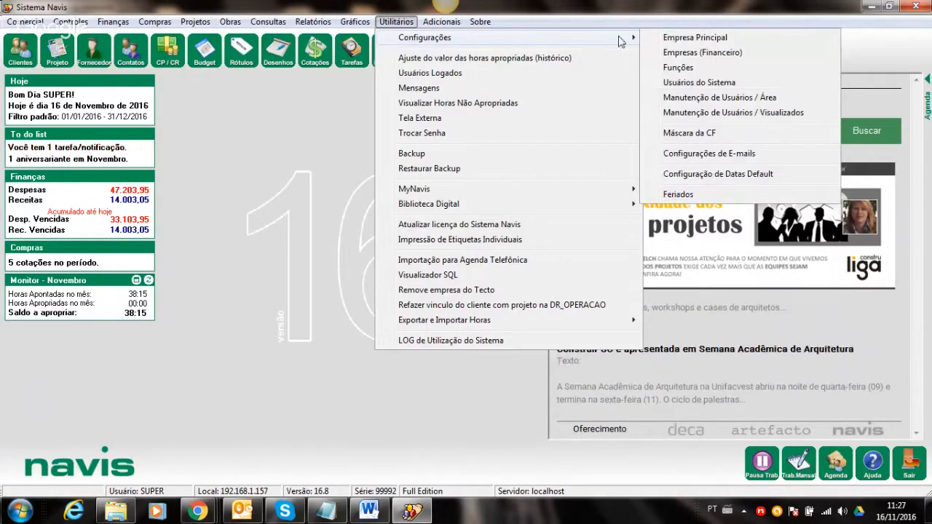
left_click(684, 85)
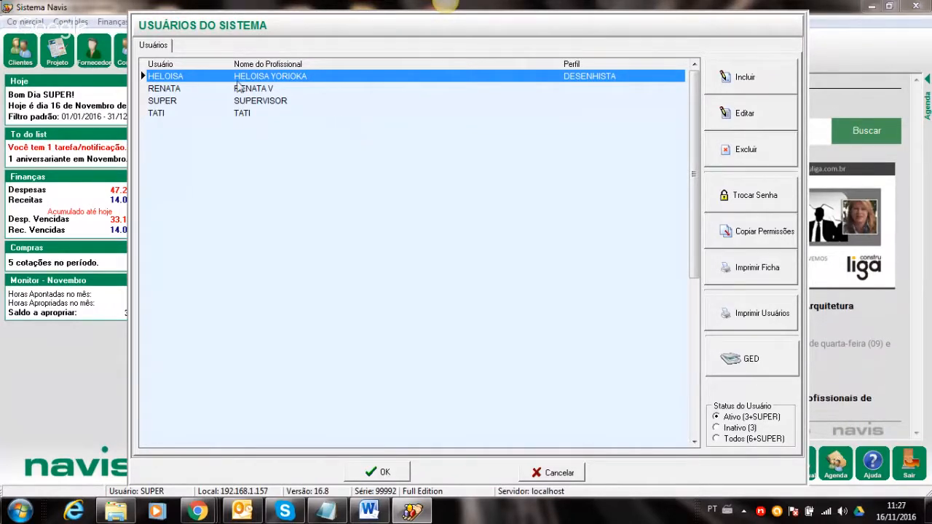
double_click(173, 81)
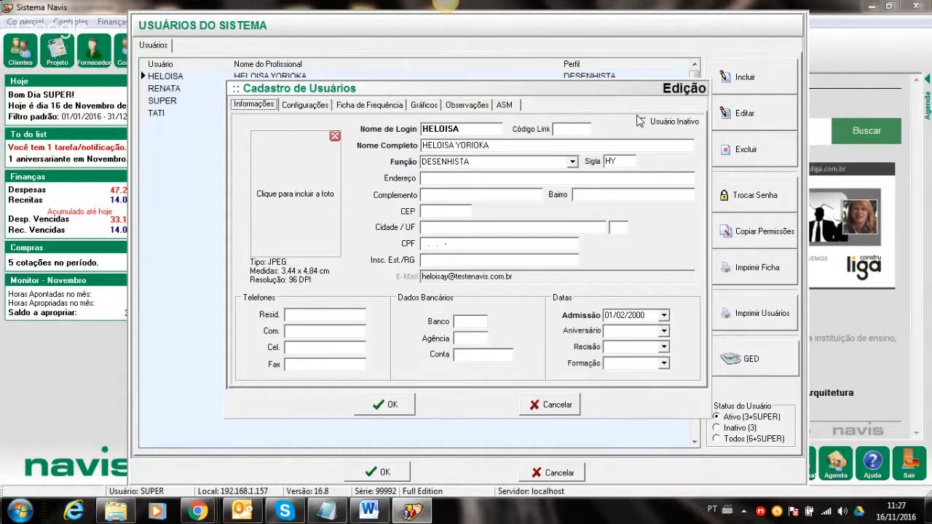
left_click(526, 403)
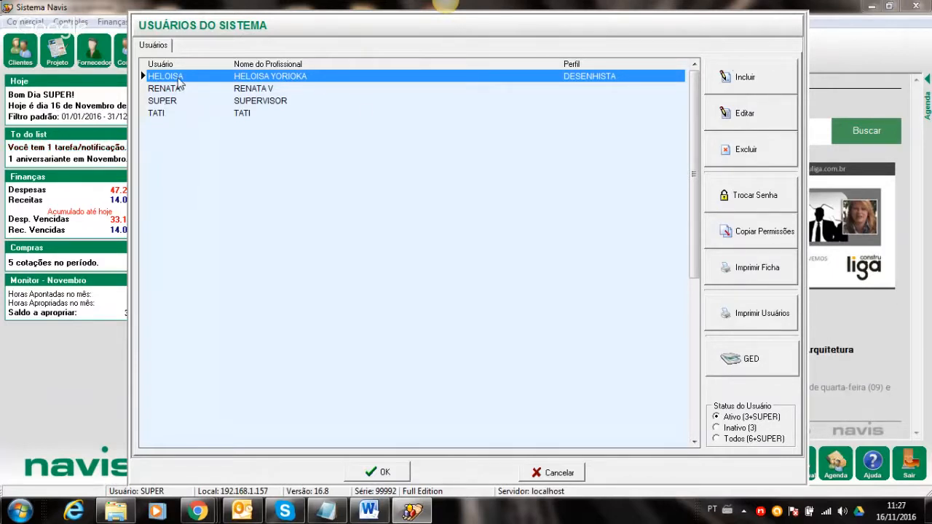
double_click(174, 77)
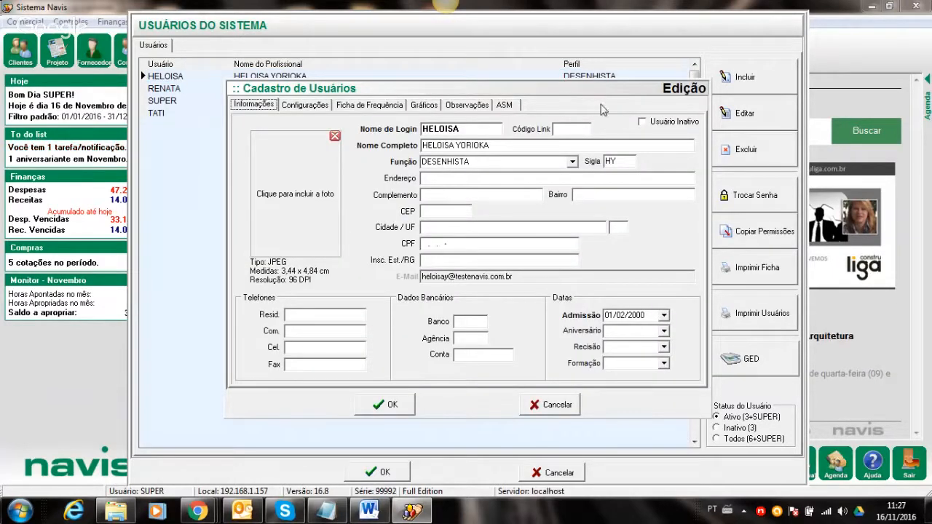
left_click(641, 123)
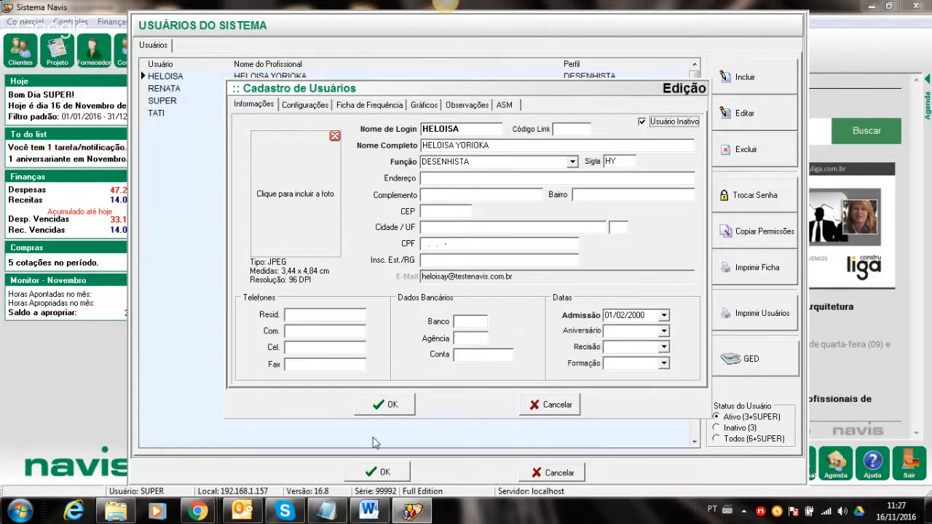
left_click(391, 405)
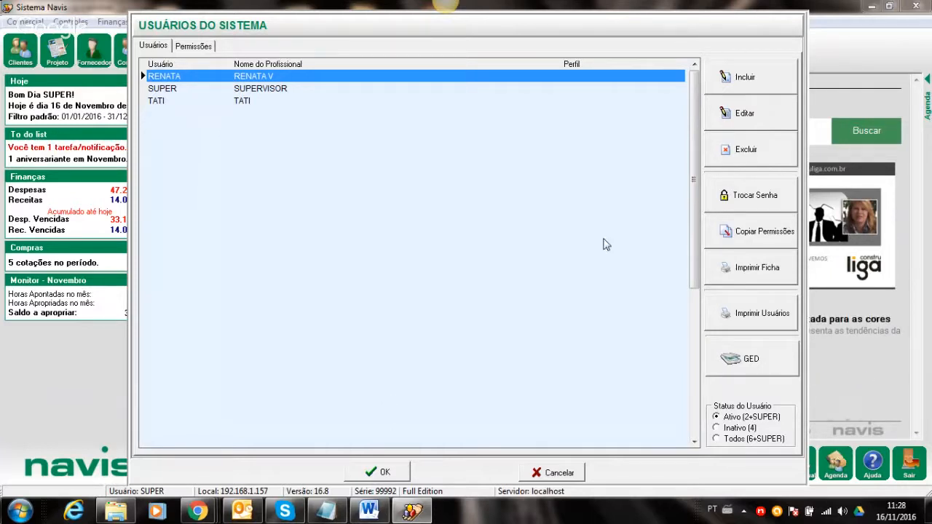
- From the inactive users list, untick Usuário Inativo on the DESENHISTA-profile user and save
left_click(749, 70)
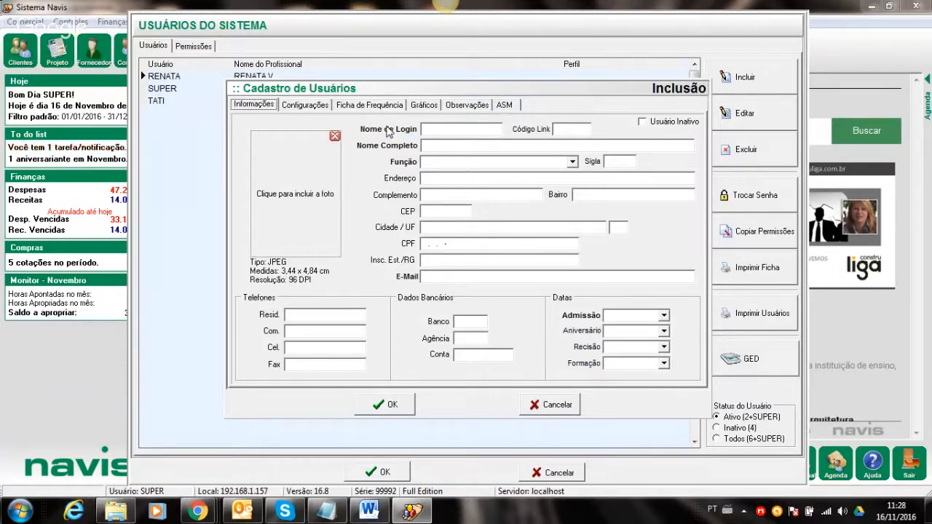
left_click(562, 412)
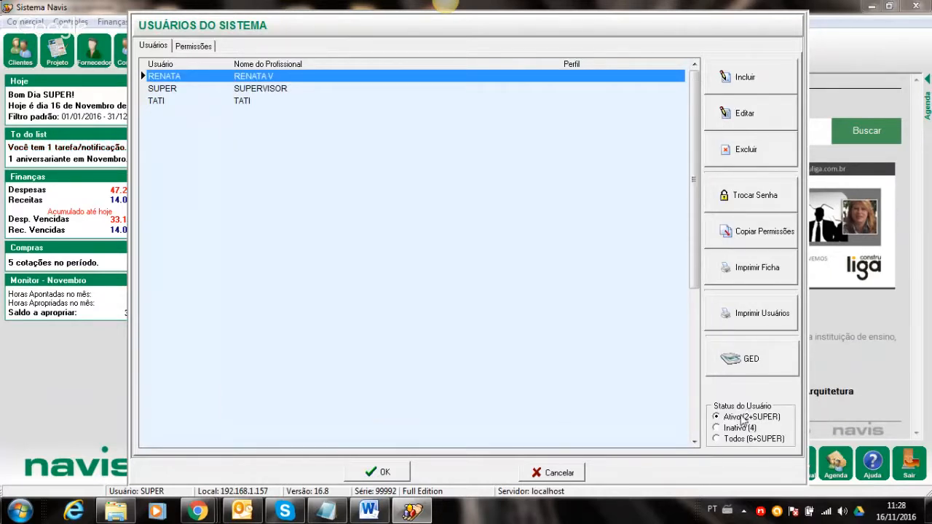
left_click(738, 428)
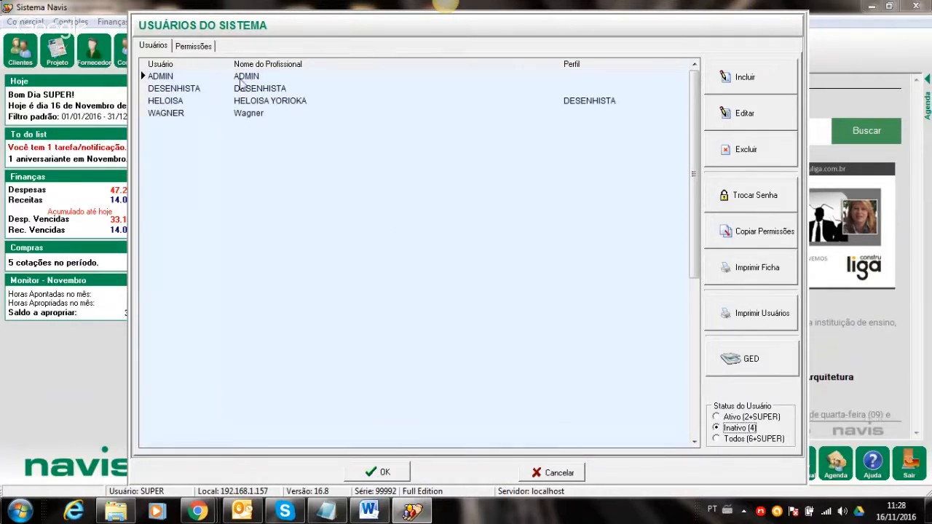
left_click(237, 102)
double_click(237, 102)
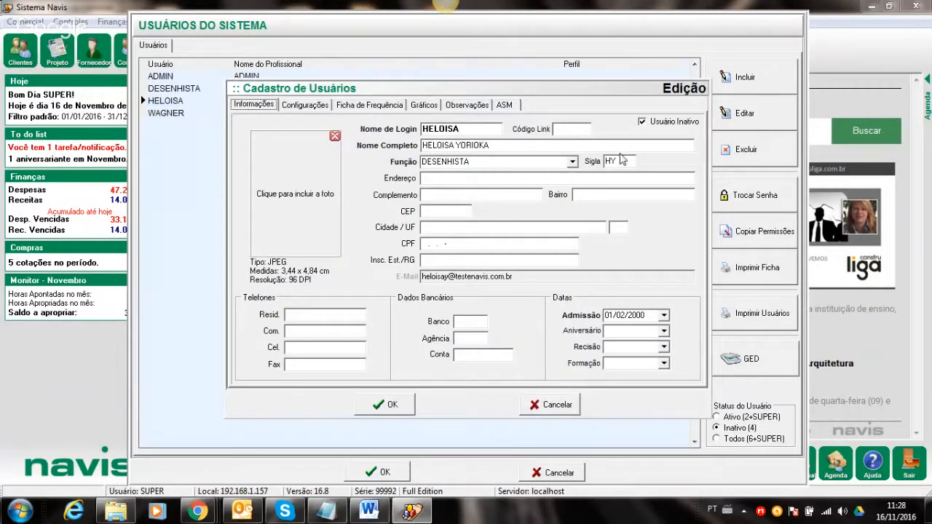
left_click(642, 122)
left_click(385, 404)
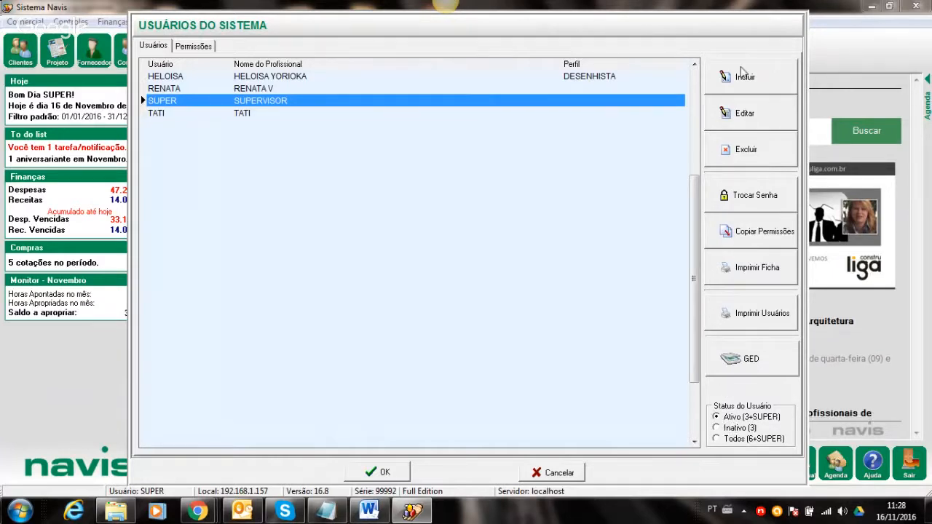
- Attempt a new user, dismiss the user-limit warning, and view the COORDENADOR user's details
left_click(742, 73)
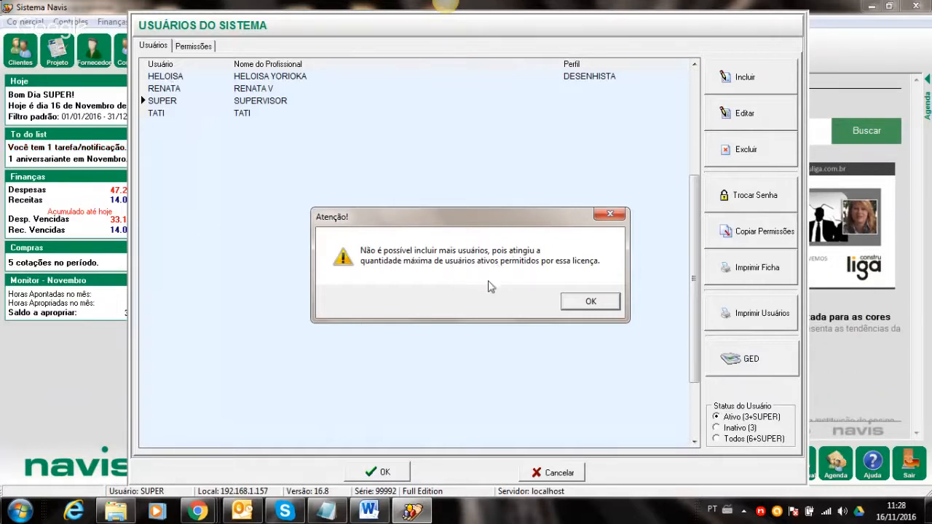
left_click(605, 309)
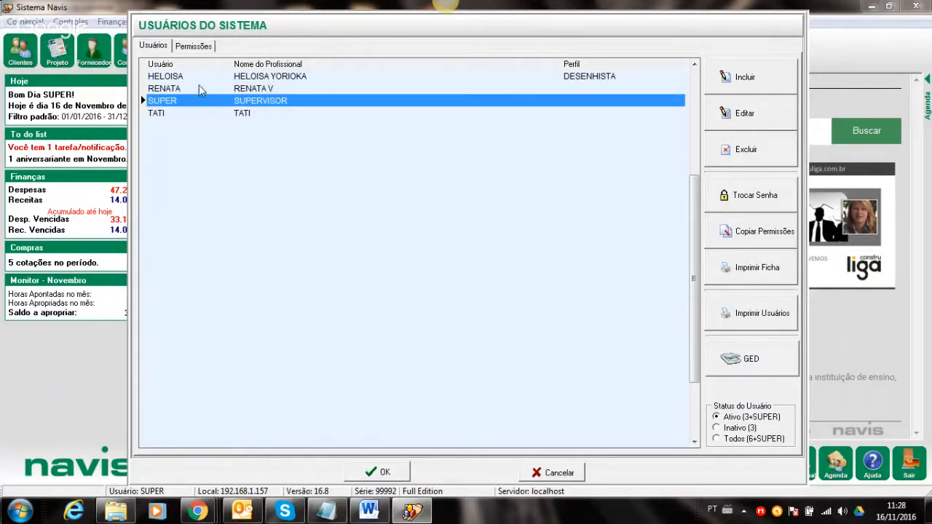
double_click(202, 115)
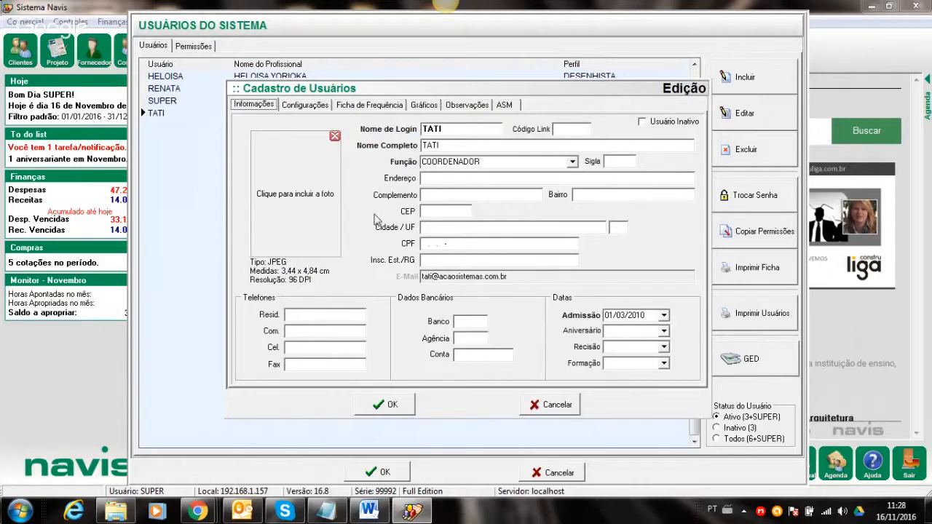
left_click(551, 405)
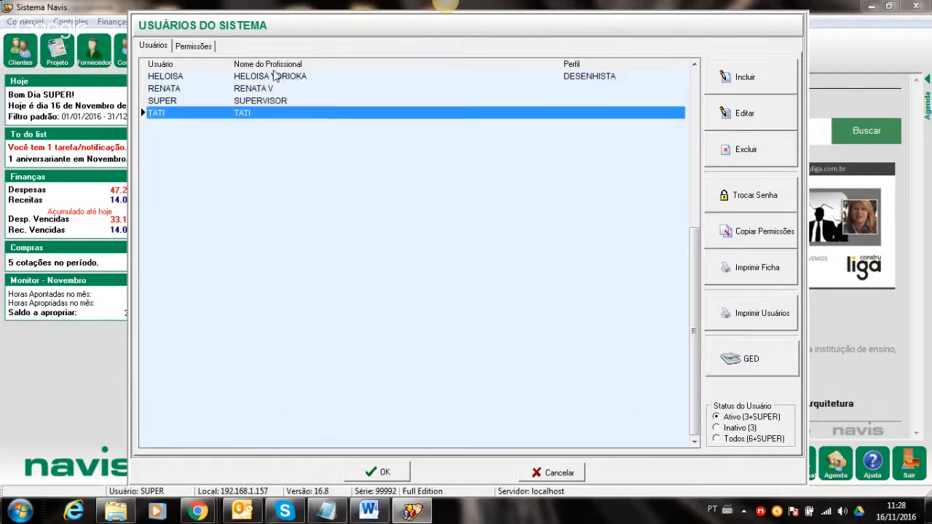
- Scroll the user's Permissões grid down to Tipo de Endereço, then save with Gravar
left_click(188, 47)
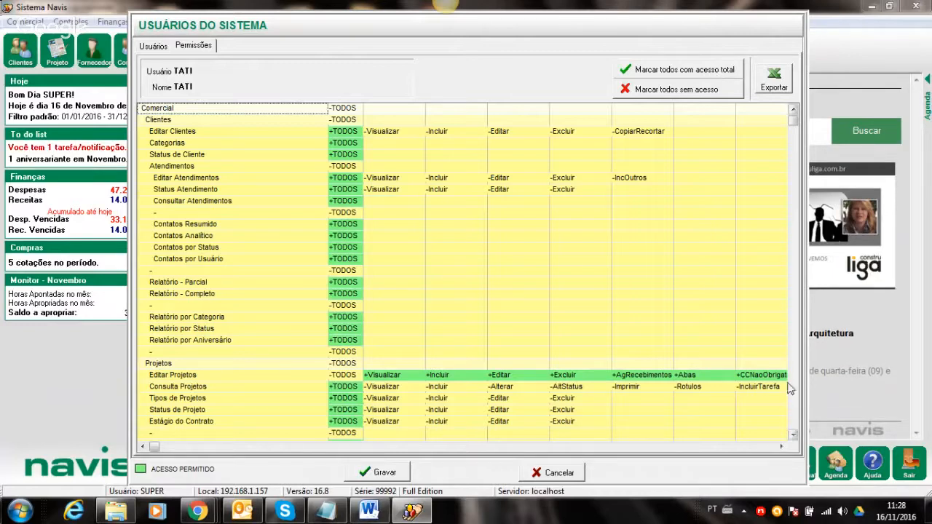
left_click(792, 435)
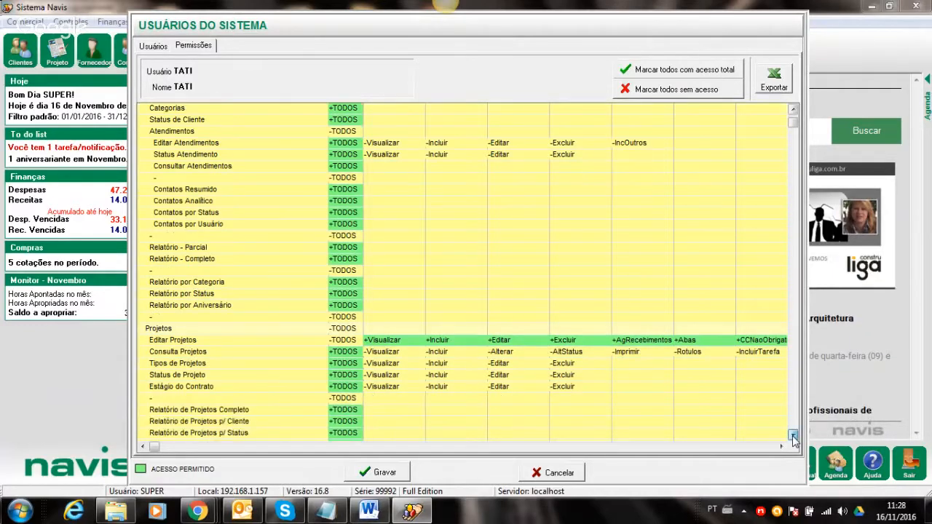
left_click_drag(793, 435, 792, 434)
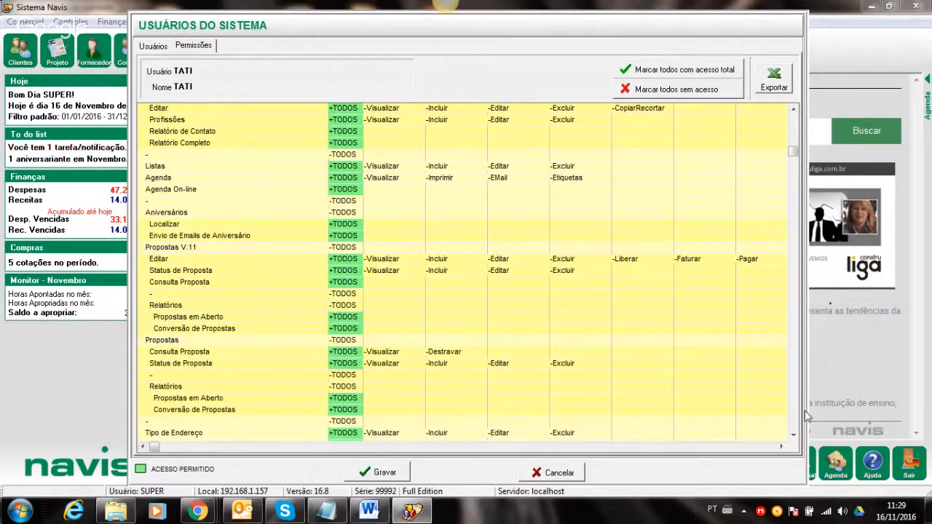
left_click_drag(791, 435, 792, 435)
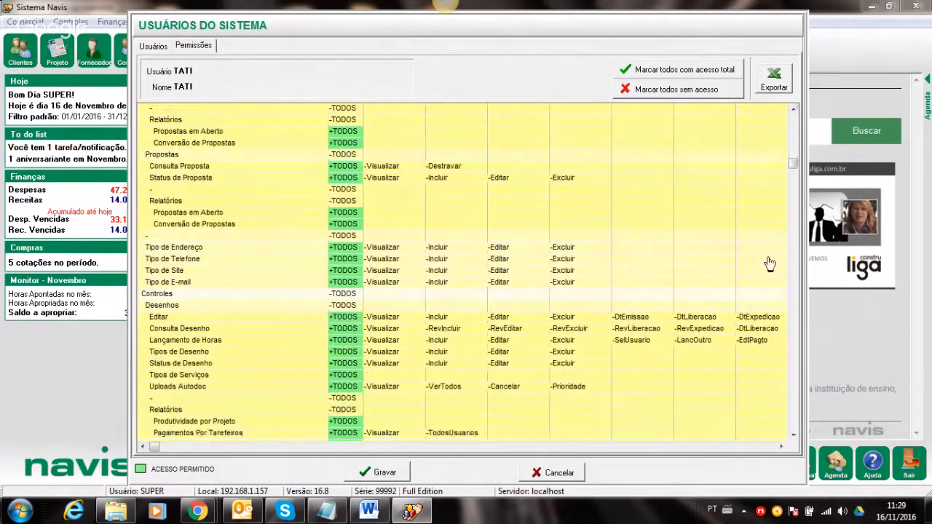
left_click(379, 469)
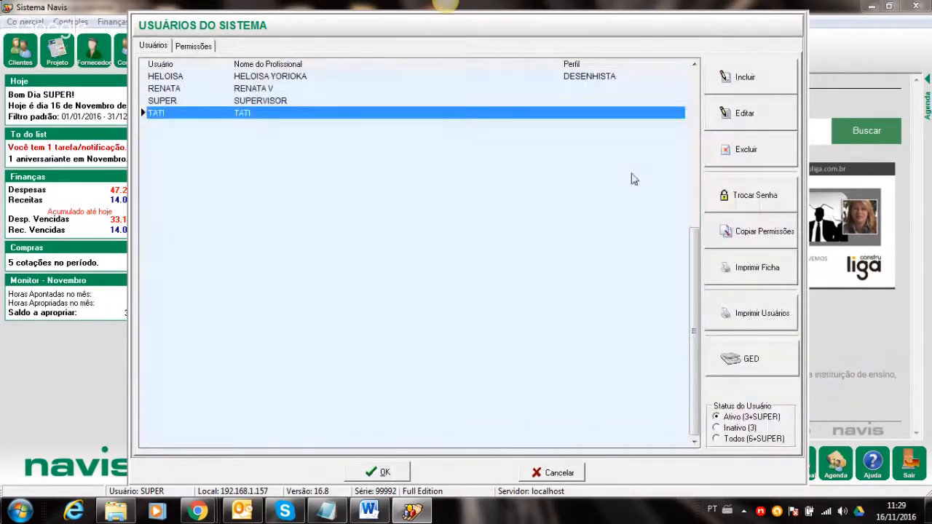
left_click(369, 511)
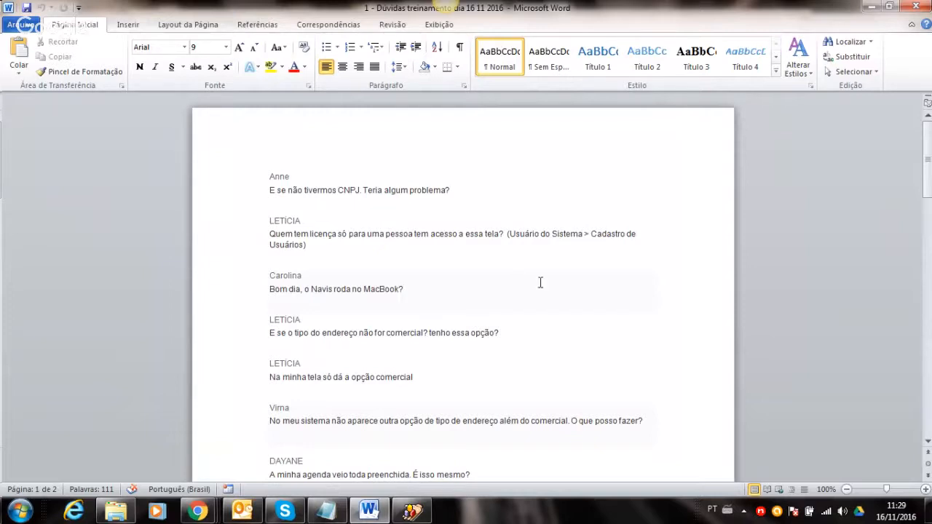
left_click_drag(927, 165, 928, 204)
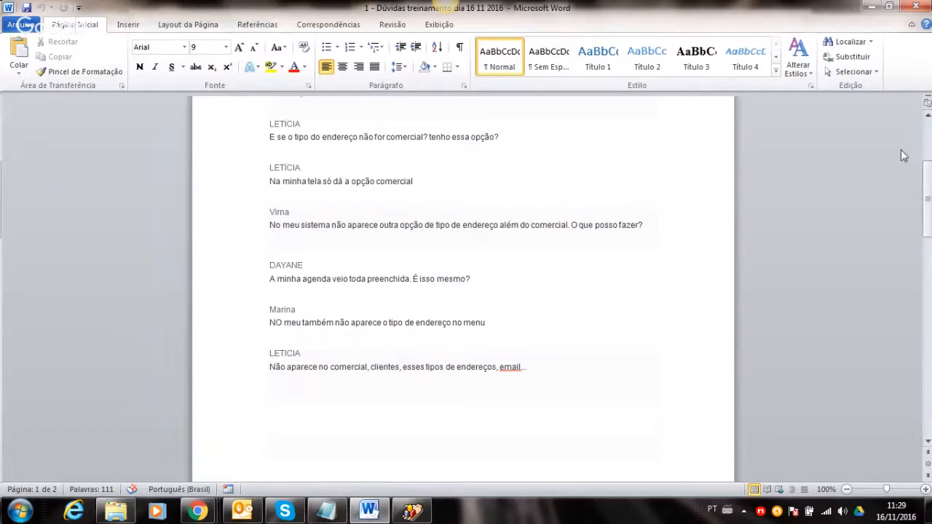
left_click_drag(925, 177, 928, 175)
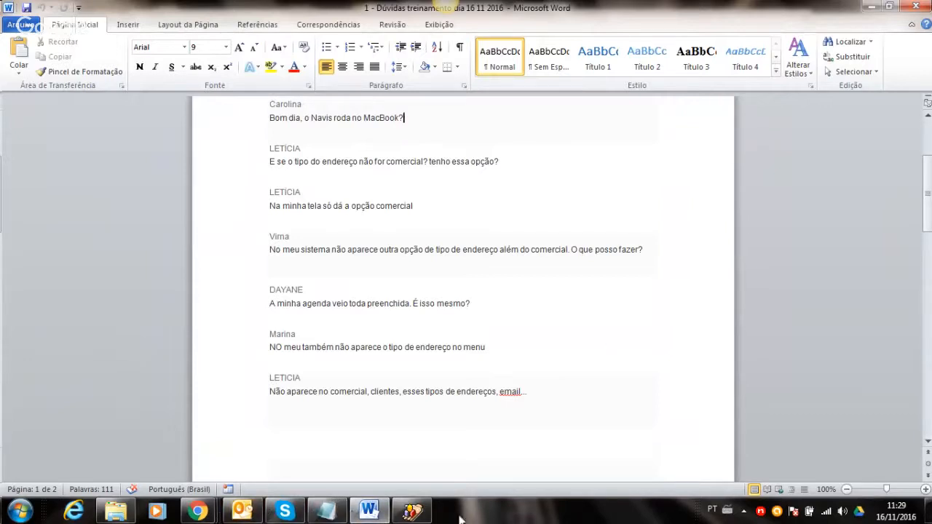
left_click(410, 511)
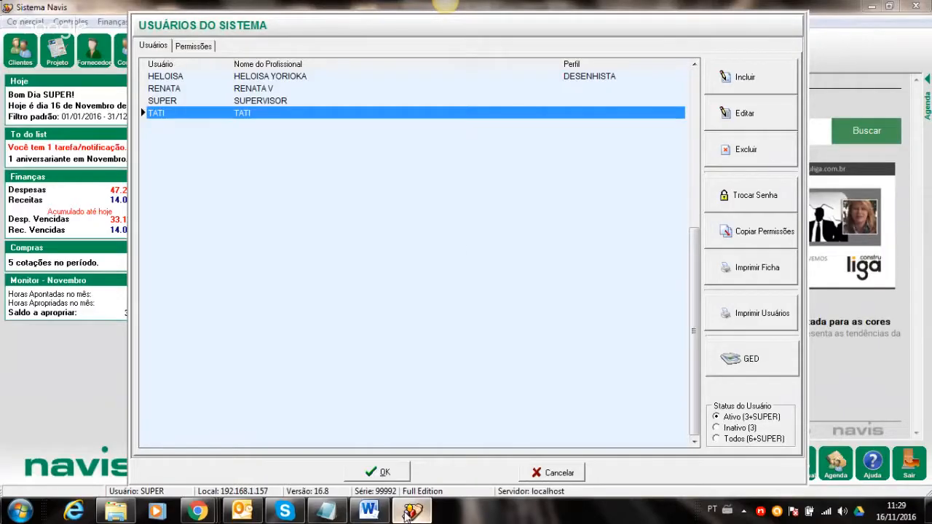
- Close the user list, list the address types COMERCIAL, RESIDENCIAL and COBRANÇA, then minimise Navis
left_click(547, 472)
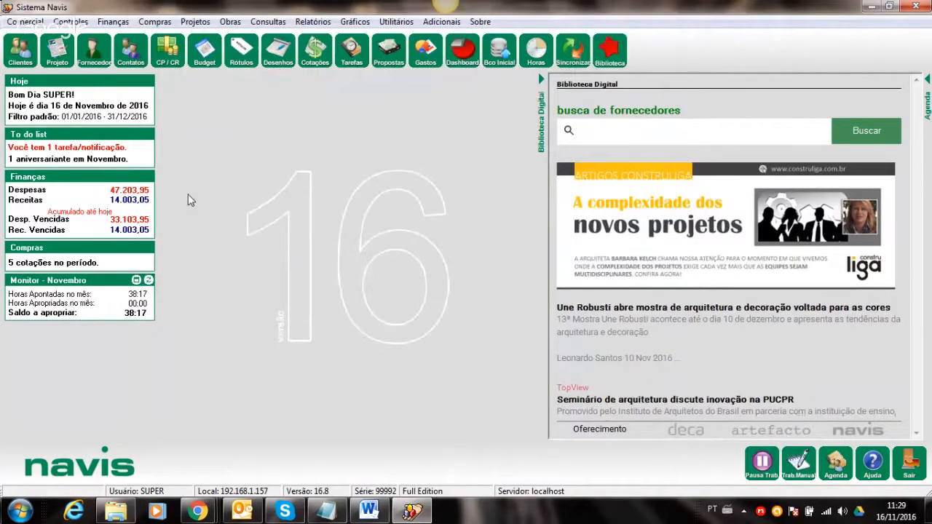
left_click(25, 21)
left_click(56, 204)
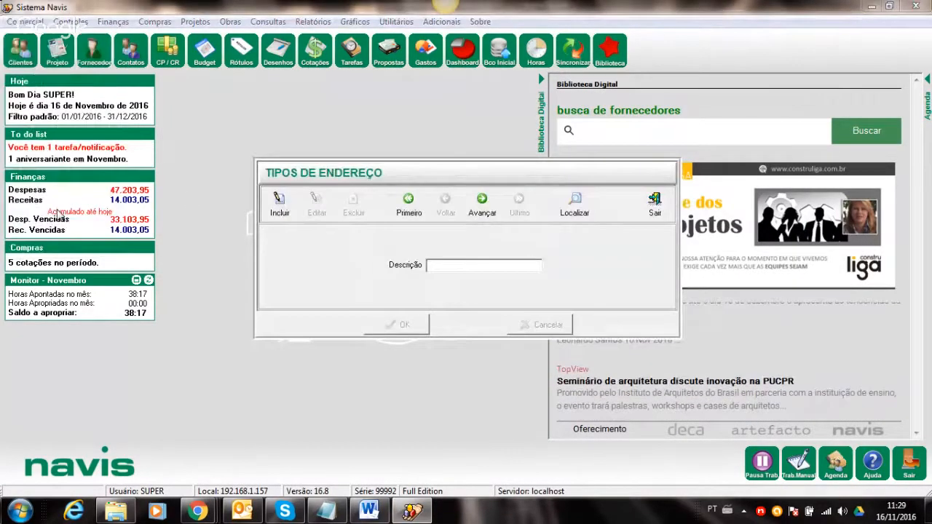
left_click(575, 209)
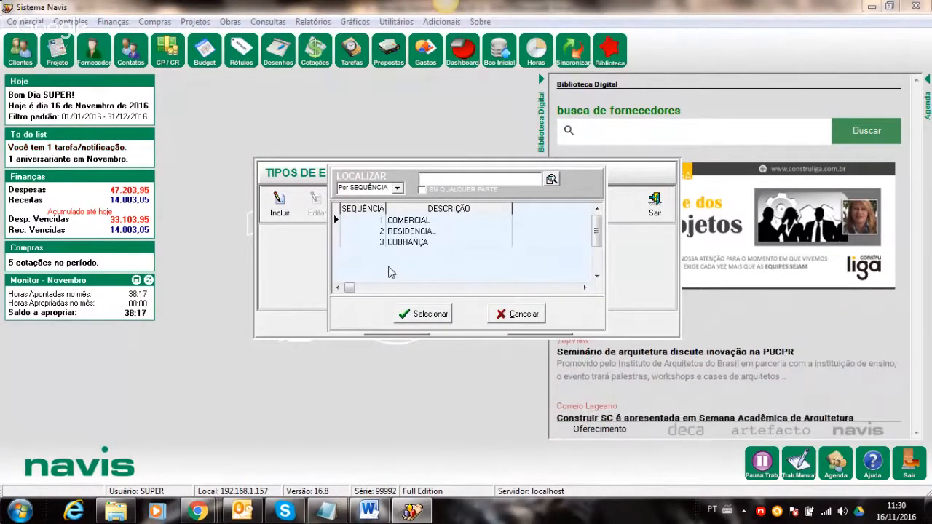
left_click(520, 313)
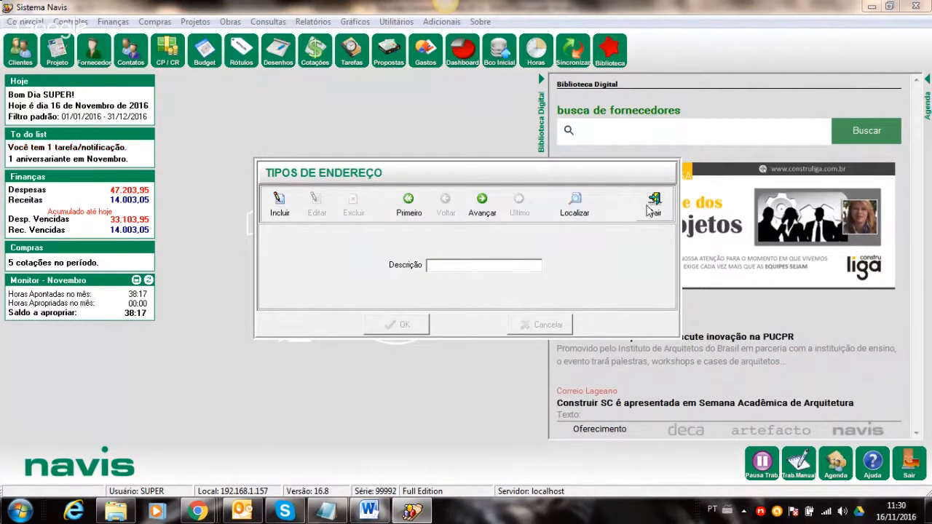
left_click(649, 209)
left_click(869, 6)
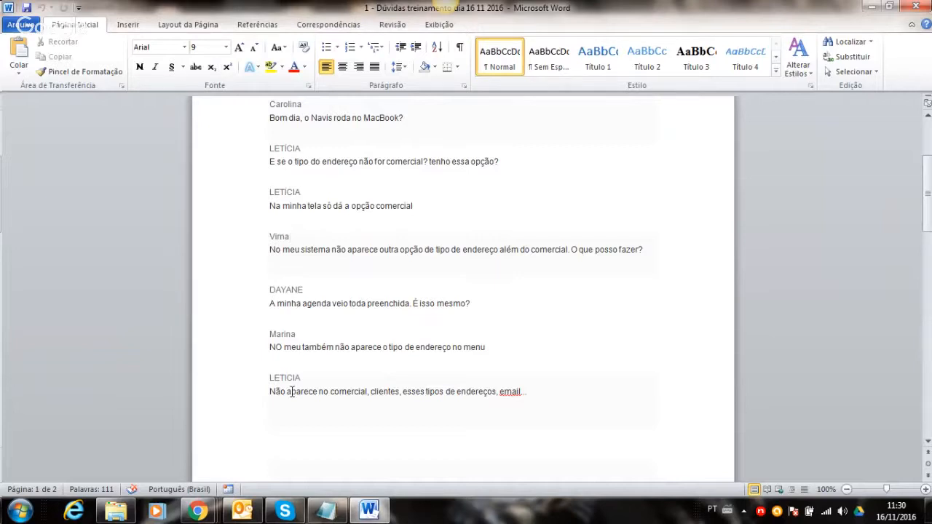
- Recheck the registered address types in Comercial > Tipo de Endereço, then switch back to Word
left_click(759, 512)
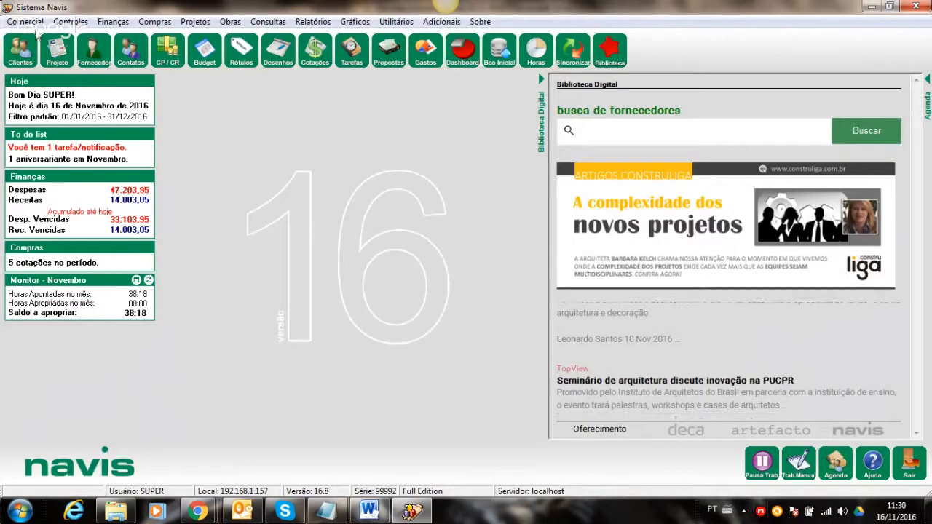
left_click(24, 21)
left_click(58, 204)
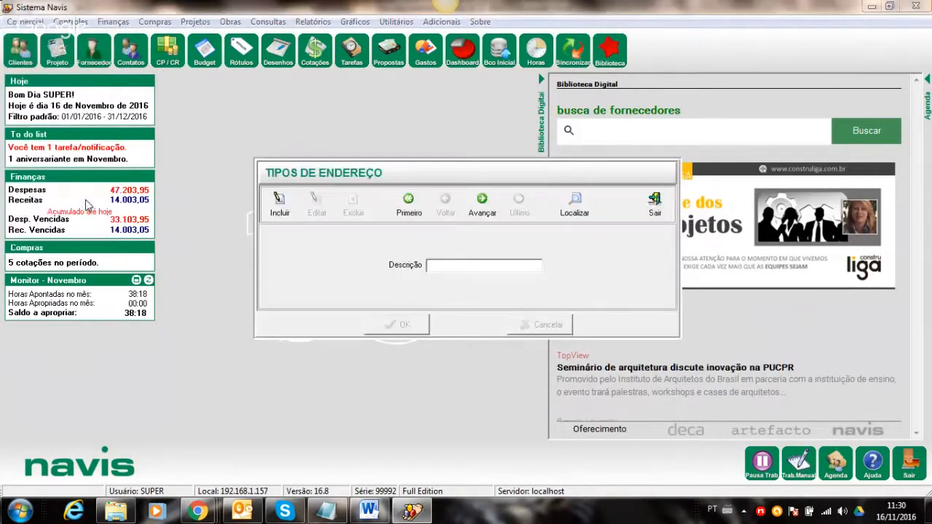
left_click(575, 210)
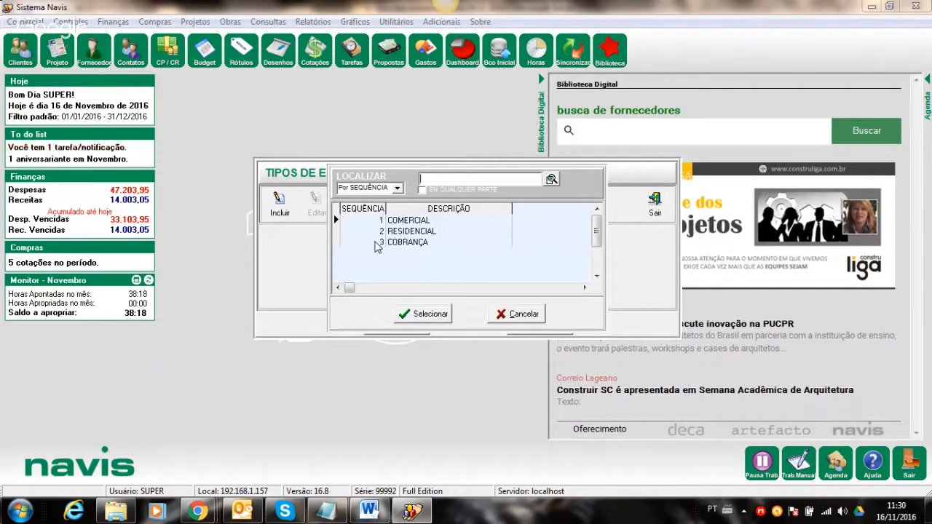
left_click(506, 316)
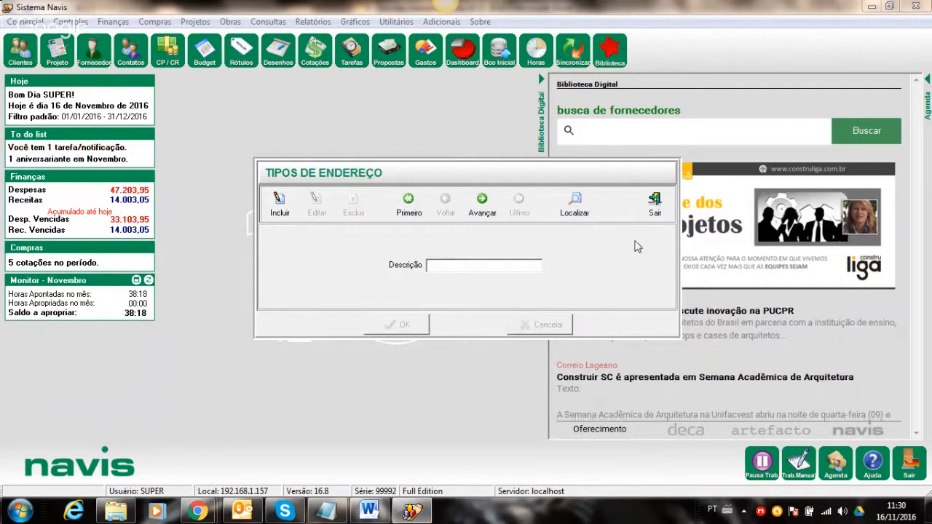
left_click(655, 205)
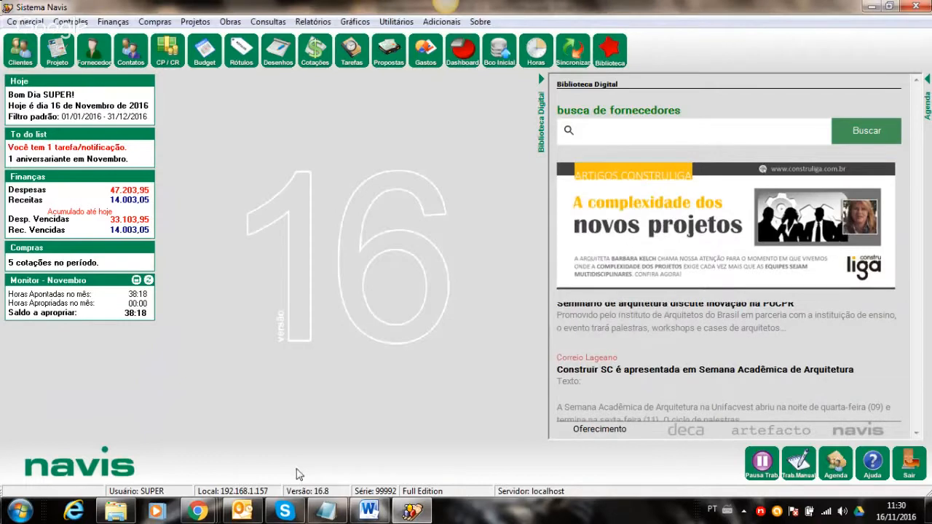
left_click(369, 512)
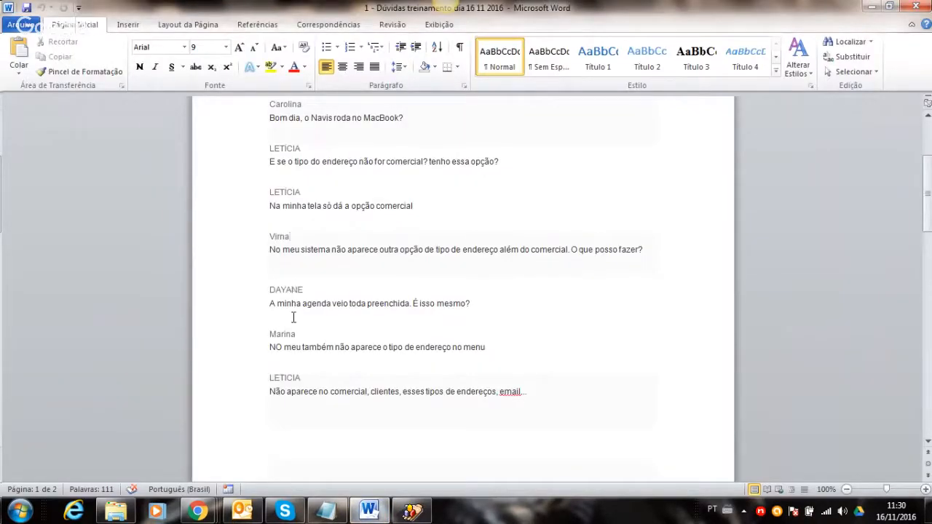
- Place the cursor below the agenda question and minimise Word to reveal Navis
left_click(473, 314)
left_click(871, 6)
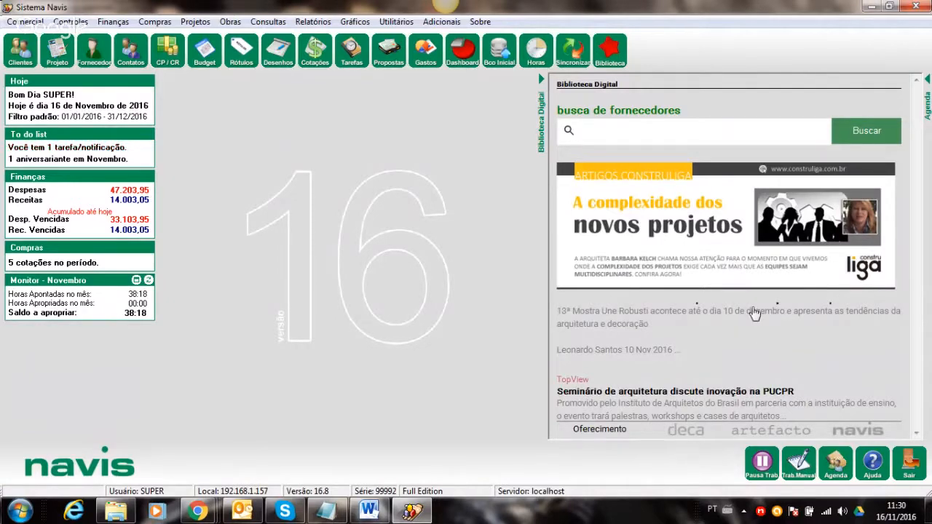
left_click(607, 58)
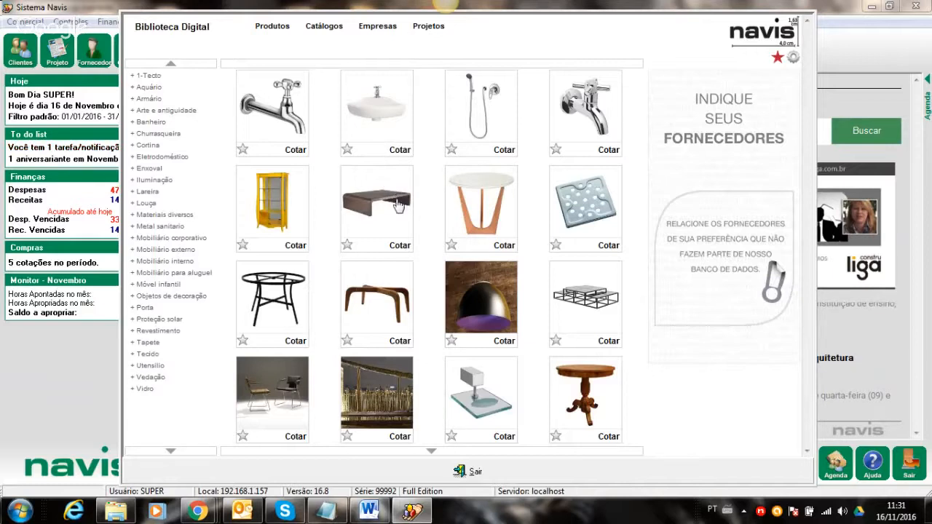
left_click(397, 248)
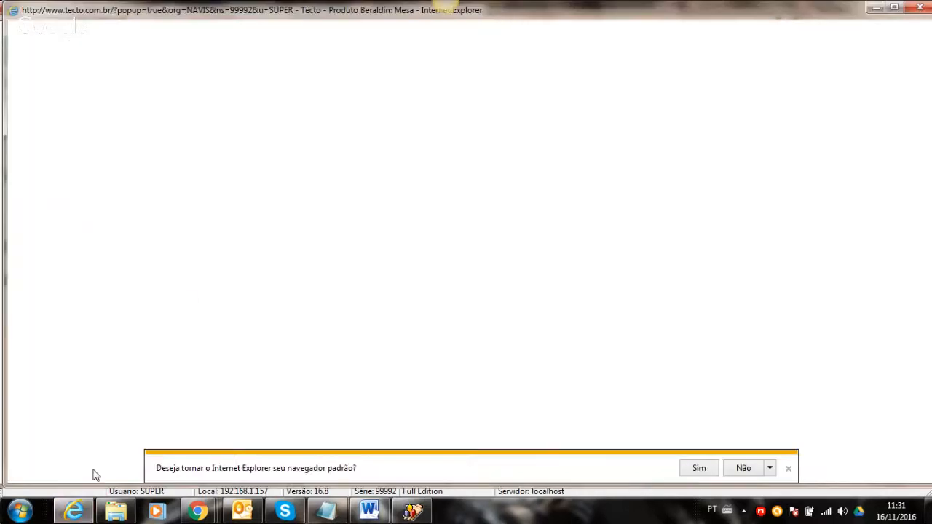
left_click(743, 468)
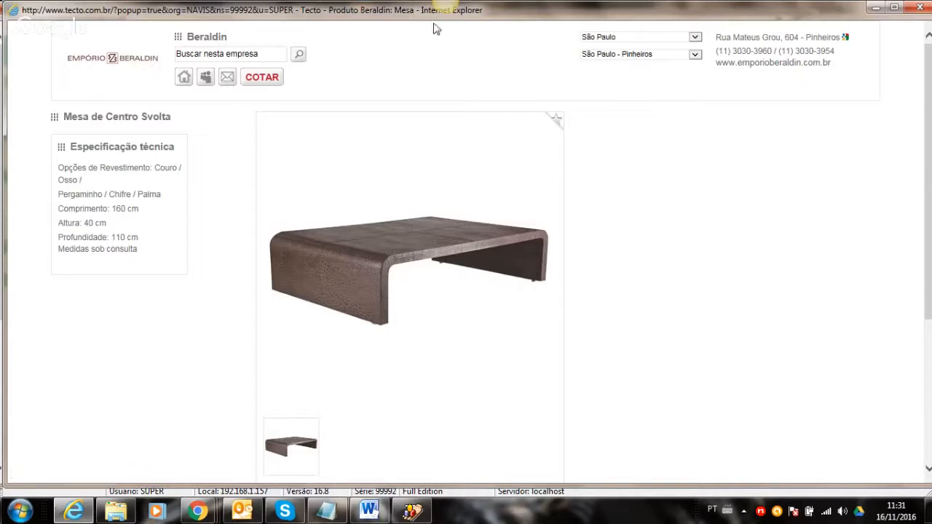
left_click(920, 8)
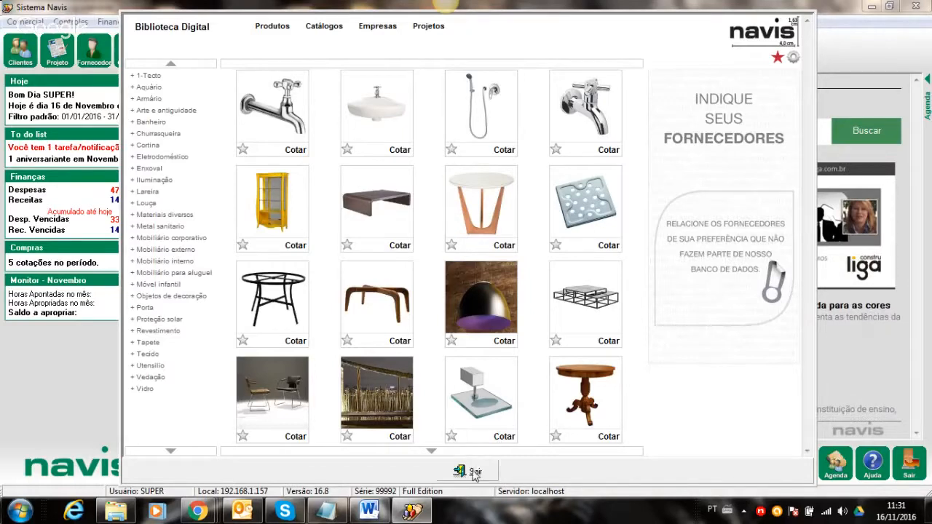
left_click(470, 471)
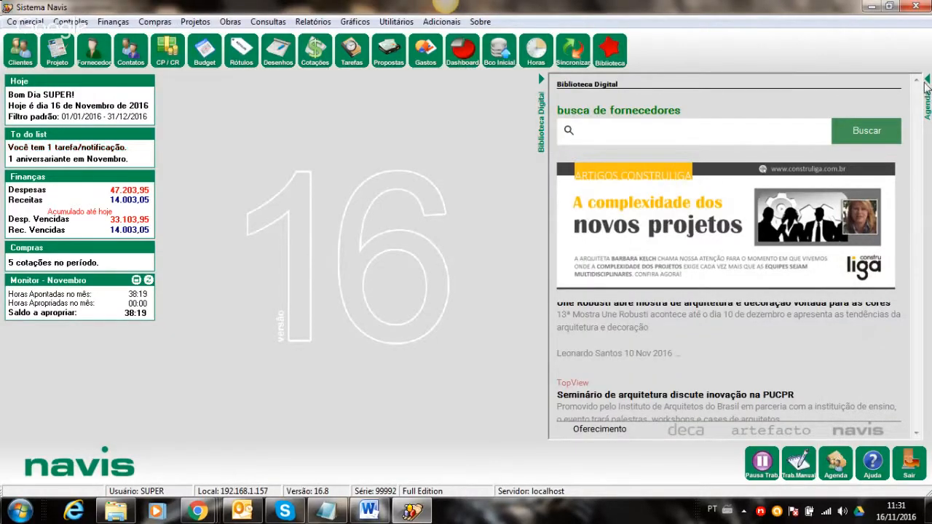
left_click(927, 98)
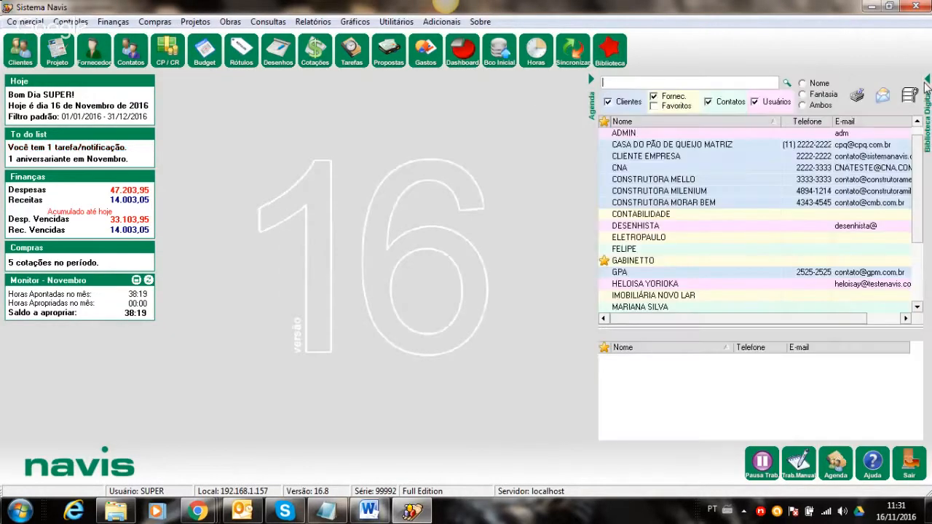
left_click(916, 306)
left_click(916, 309)
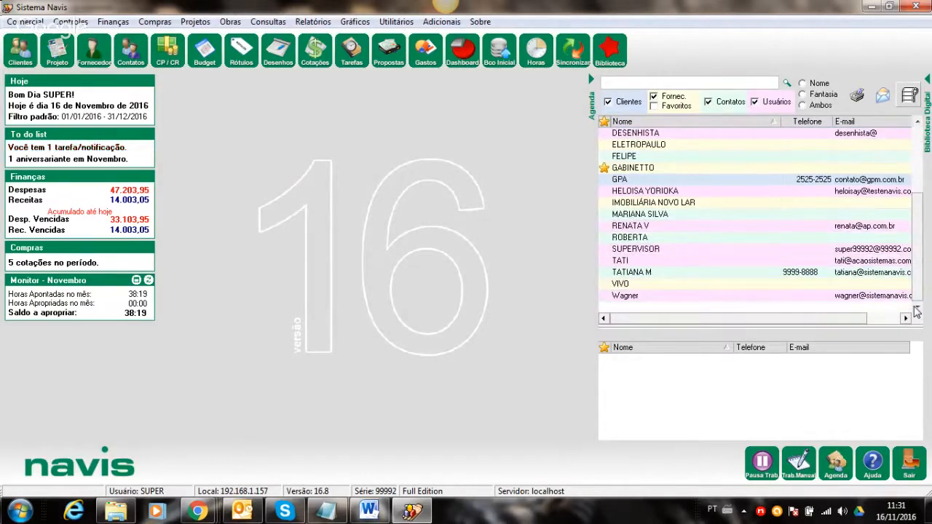
left_click(916, 309)
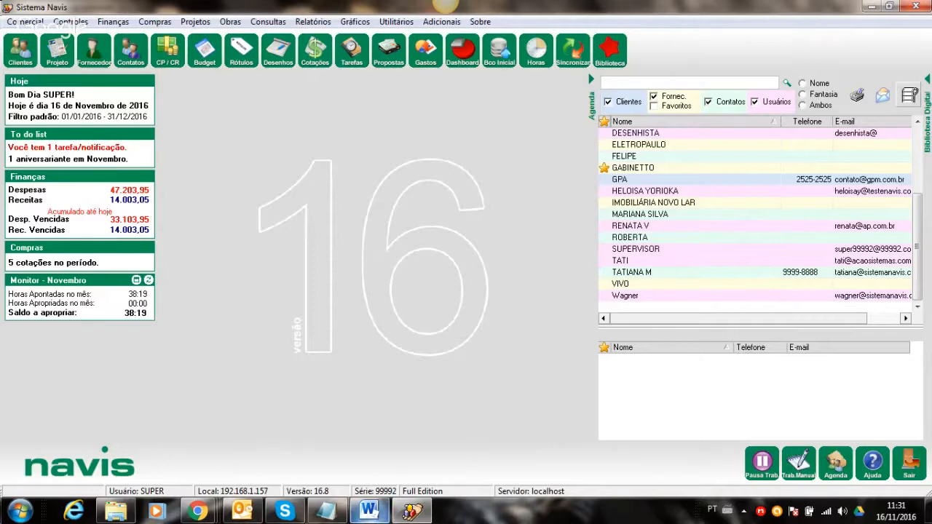
left_click(329, 515)
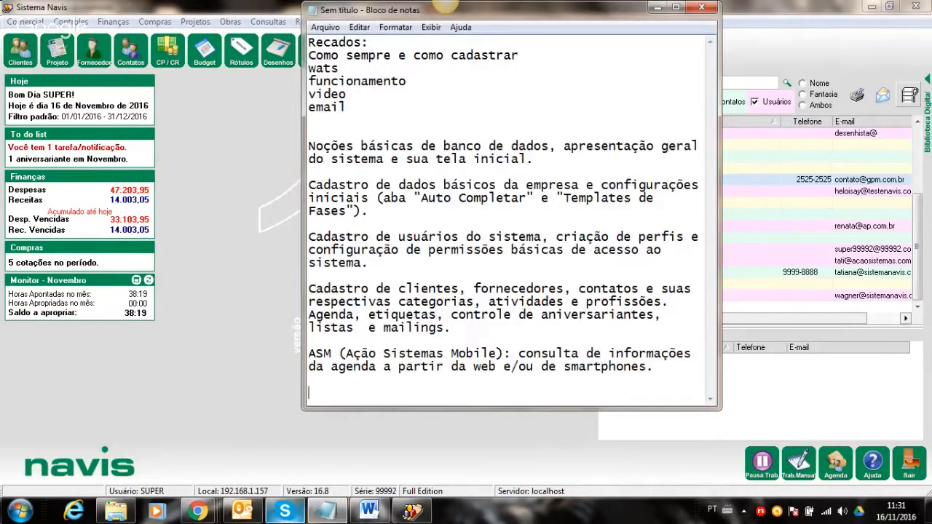
- Reread the Word questions, minimise Word and the notes, and show Navis's Comercial menu
left_click(370, 513)
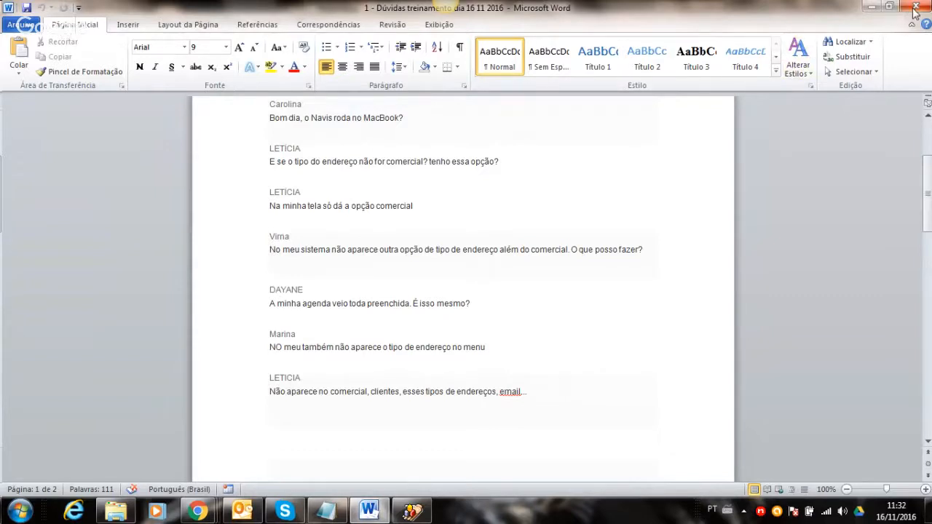
left_click(927, 441)
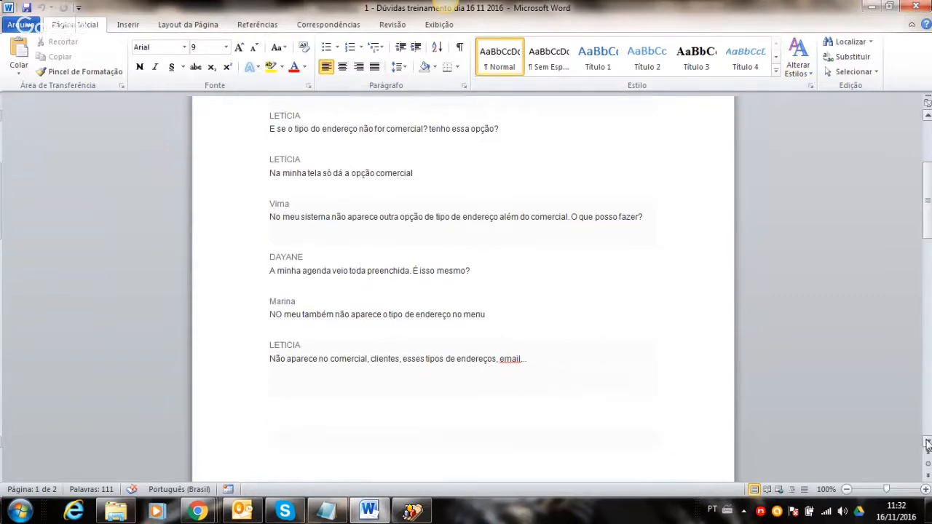
left_click(927, 444)
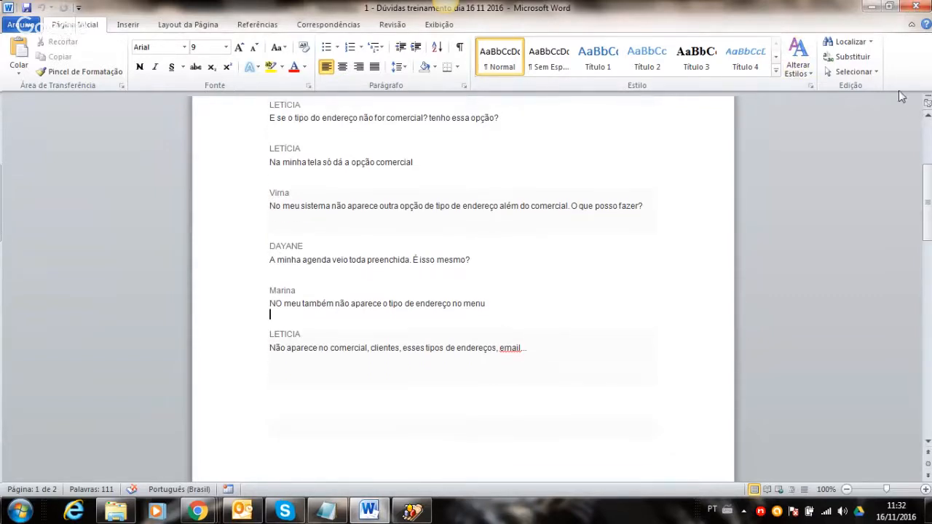
left_click(869, 7)
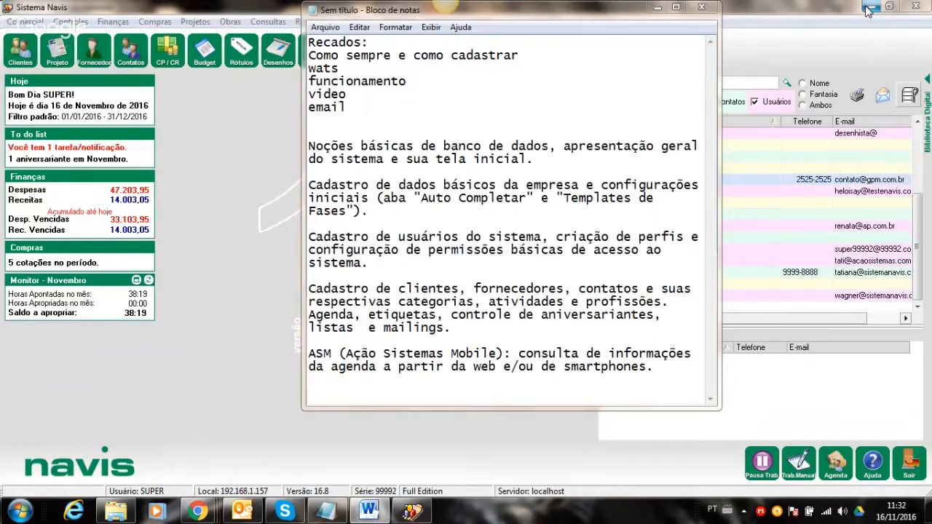
left_click(658, 7)
left_click(25, 22)
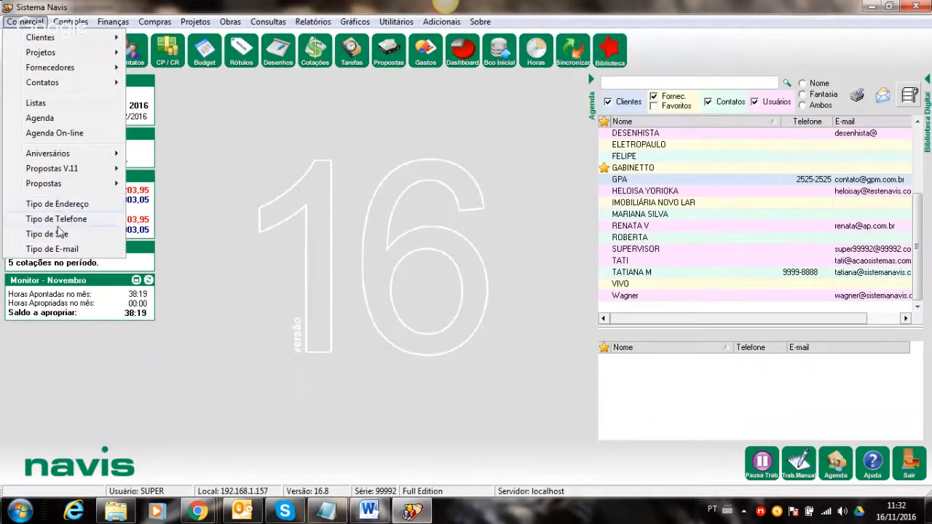
- Bring up the last user's Permissões grid in Usuários do Sistema and scroll to the Tipo rows
left_click(345, 182)
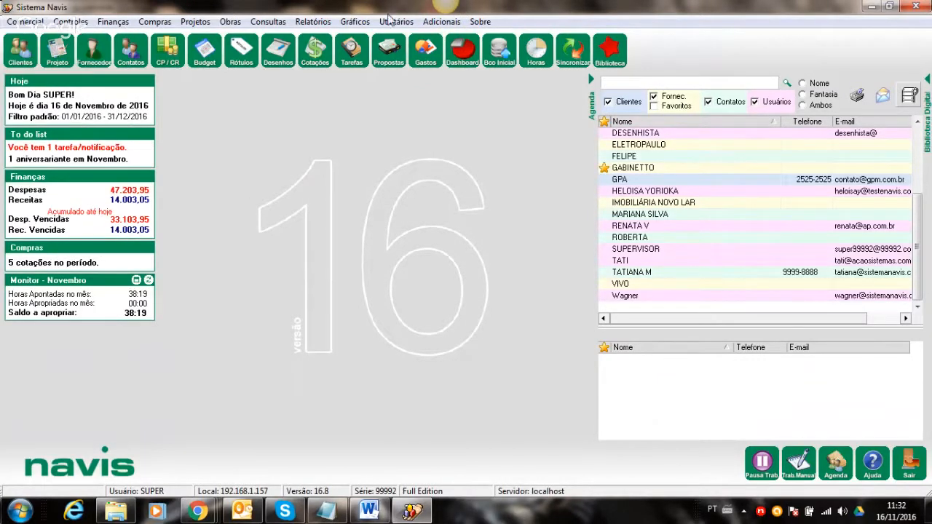
left_click(393, 22)
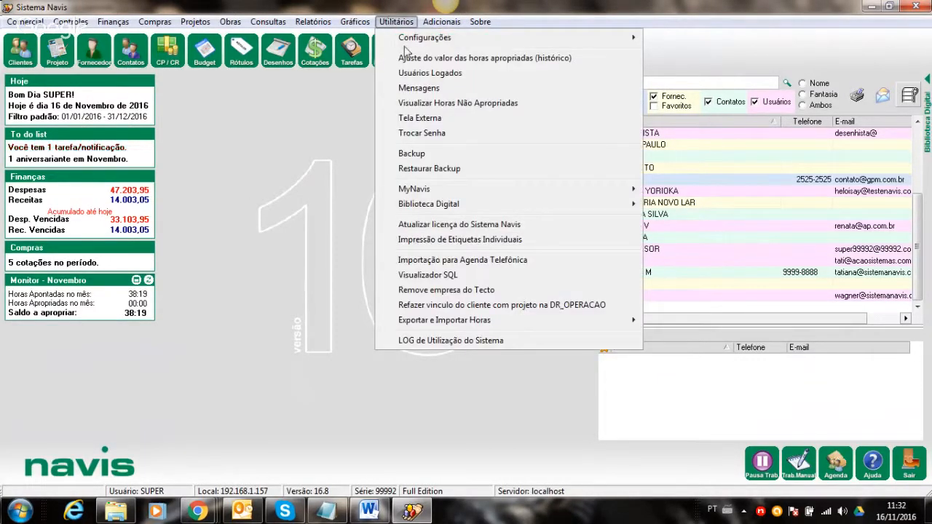
mouse_move(413, 37)
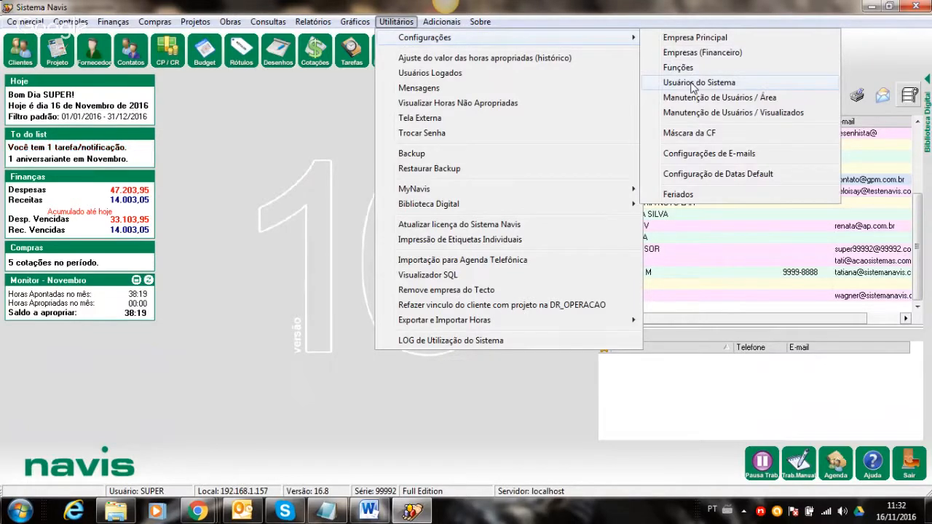
left_click(692, 83)
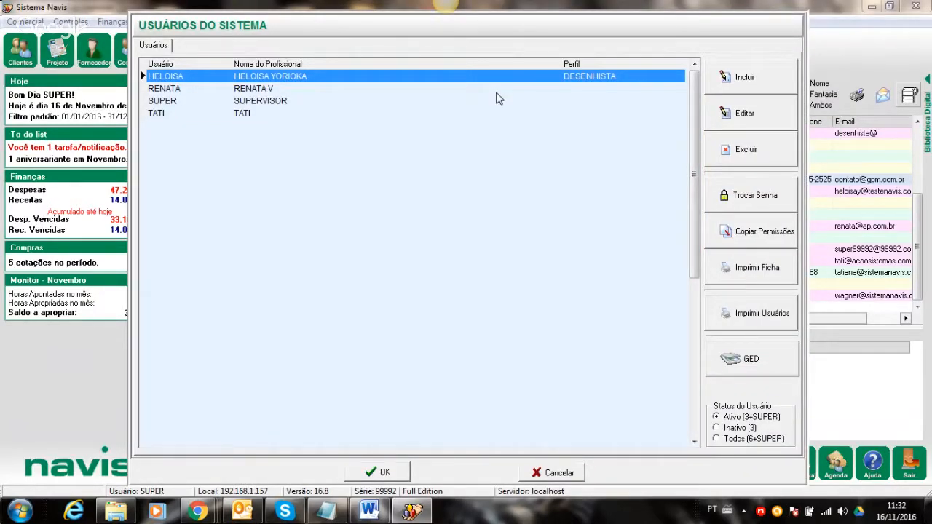
left_click(353, 118)
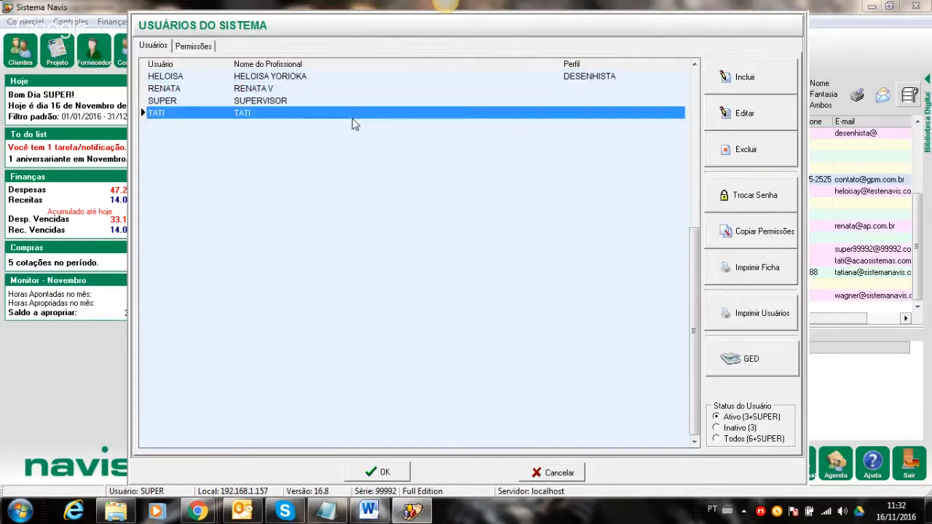
left_click(197, 48)
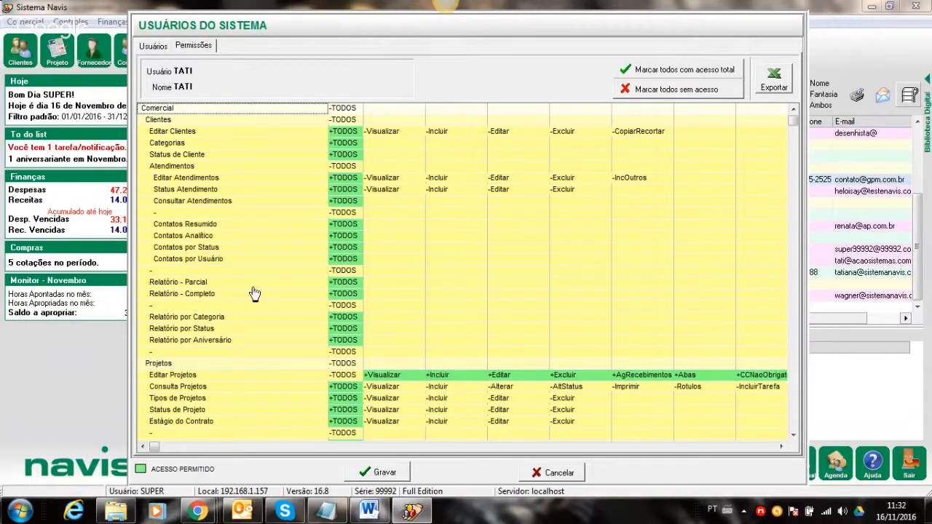
left_click_drag(792, 436, 792, 436)
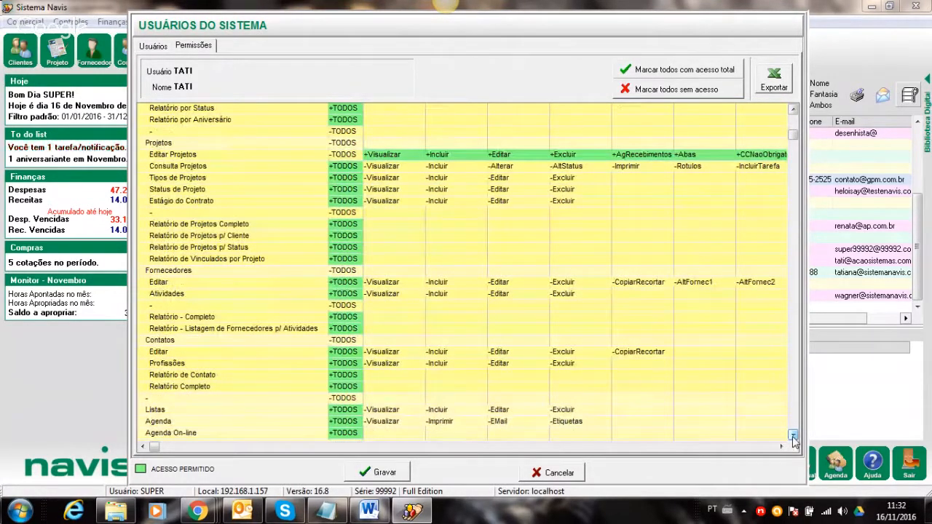
left_click_drag(792, 436, 792, 436)
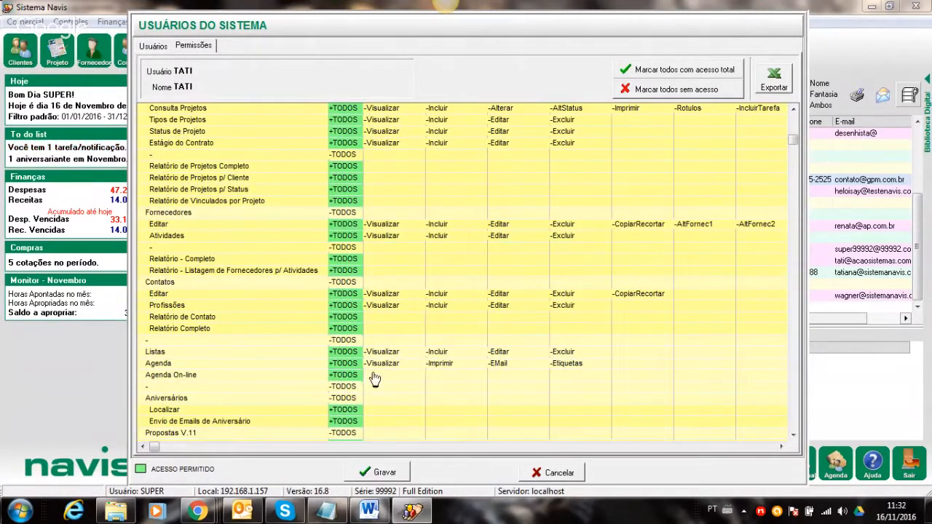
left_click_drag(792, 436, 793, 435)
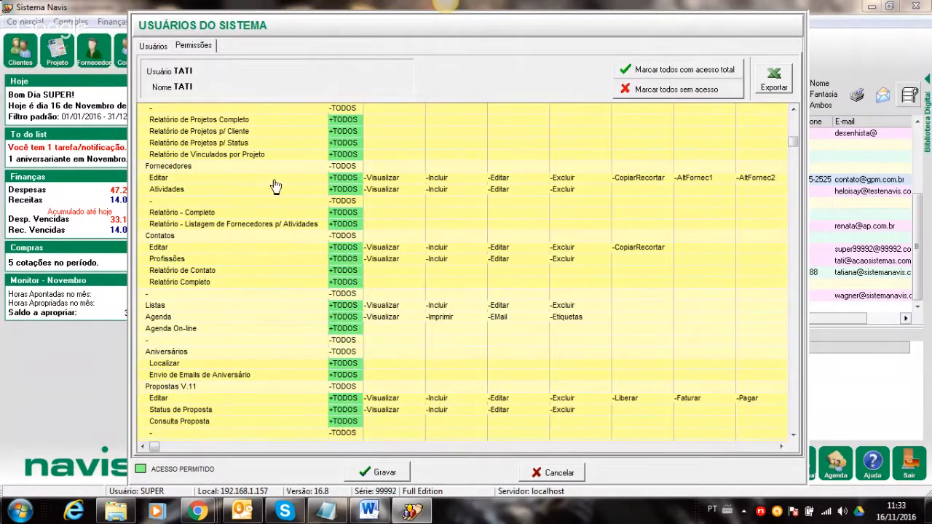
left_click_drag(792, 435, 791, 438)
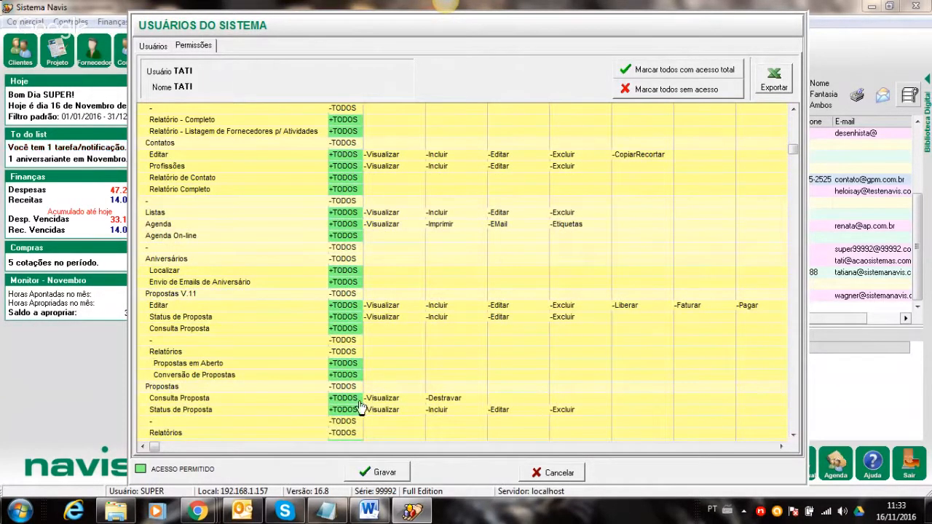
left_click_drag(792, 436, 792, 435)
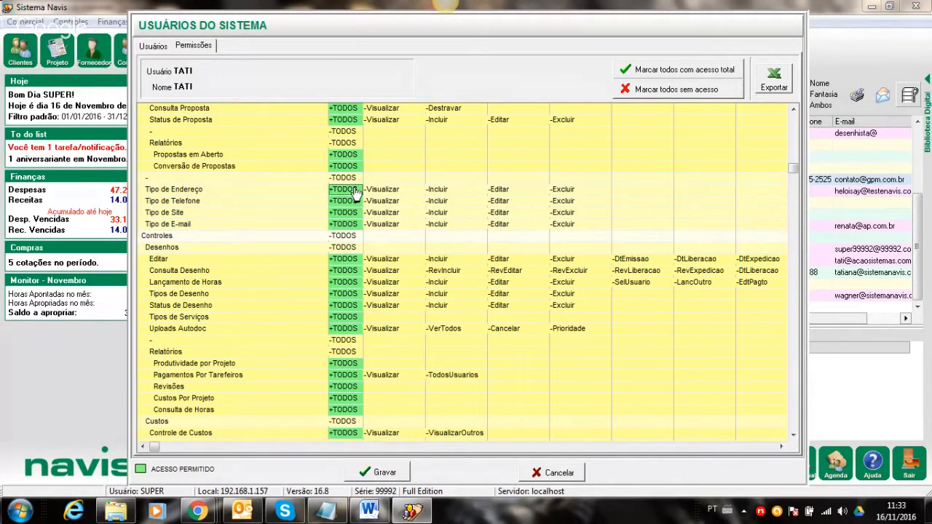
- Grant +TODOS on Tipo de Endereço, Tipo de Telefone, Tipo de Site and Tipo de E-mail, and save
left_click(354, 192)
left_click(354, 202)
left_click(353, 213)
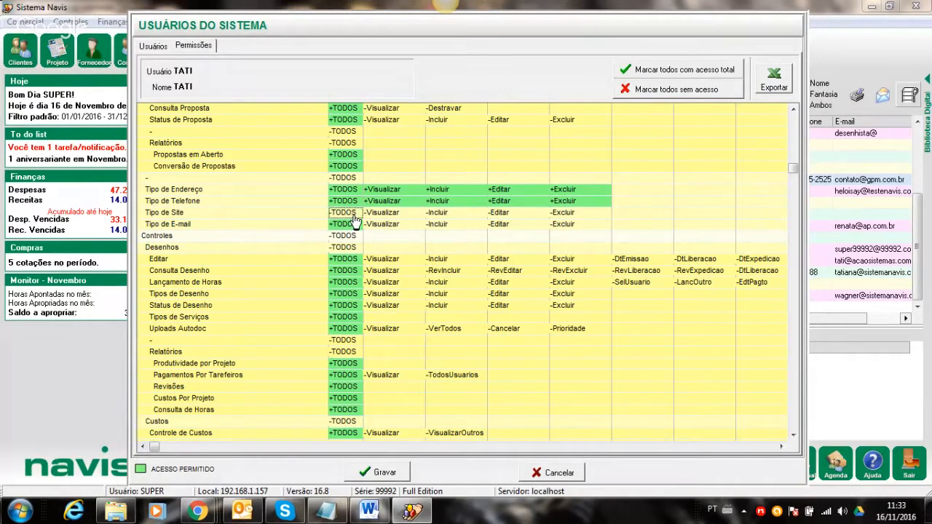
left_click(355, 226)
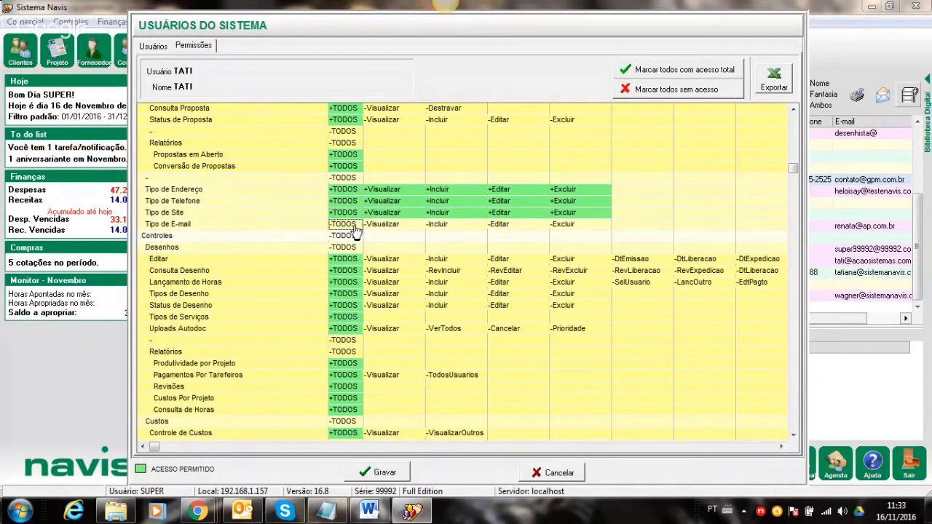
left_click(385, 473)
left_click(387, 471)
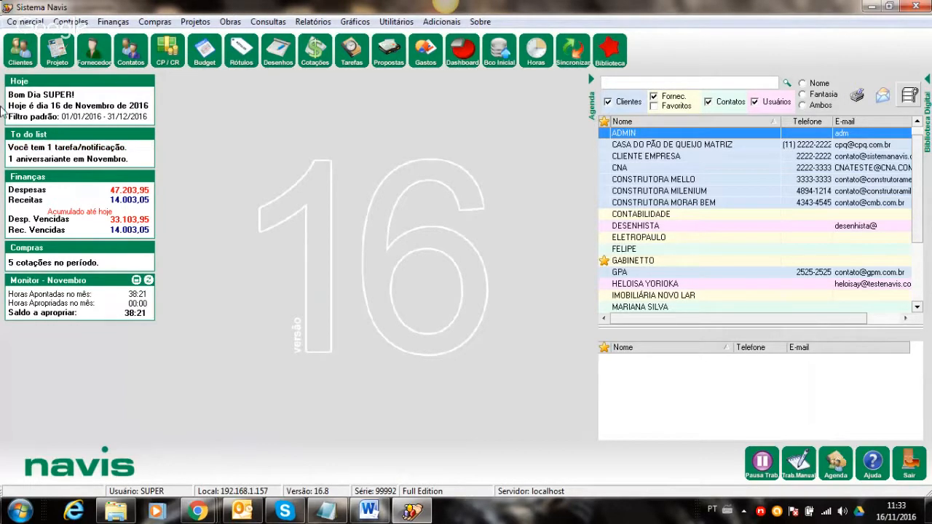
- Check the Comercial menu again and minimise Navis to reveal the Skype chat
left_click(24, 21)
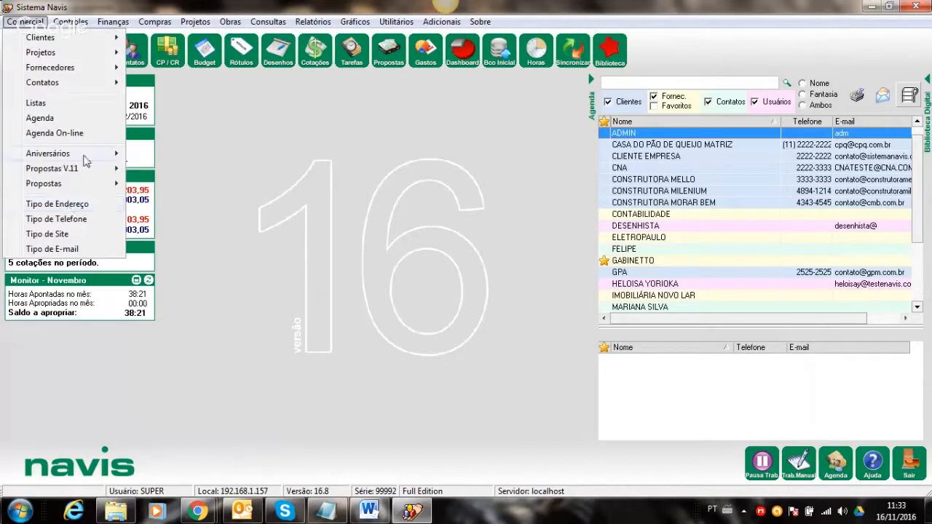
left_click(350, 162)
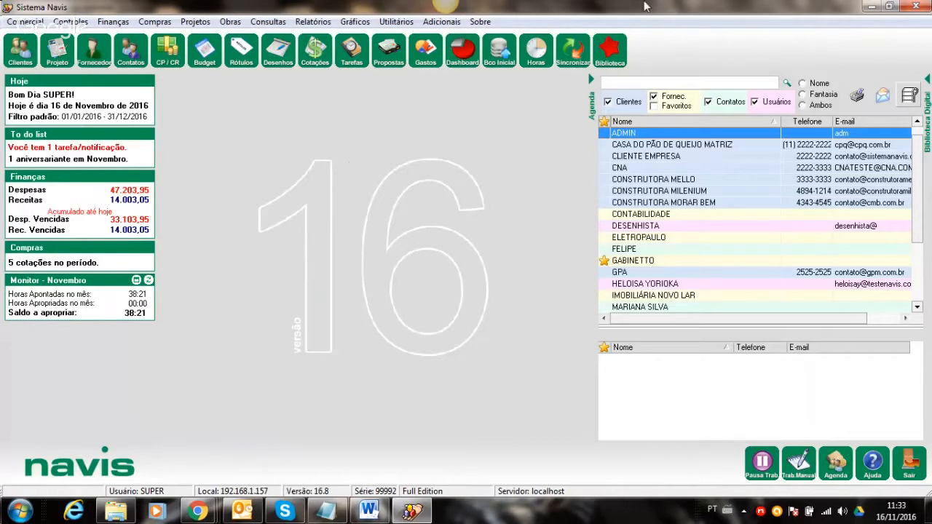
left_click(864, 6)
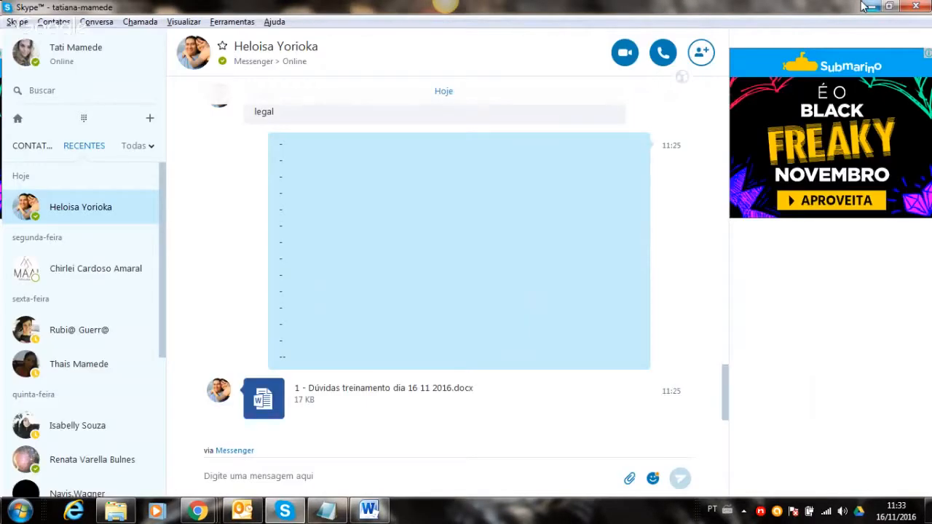
- Close the first questions document and open '2 - Dúvidas treinamento dia 16 11 2016' from Skype
left_click(369, 511)
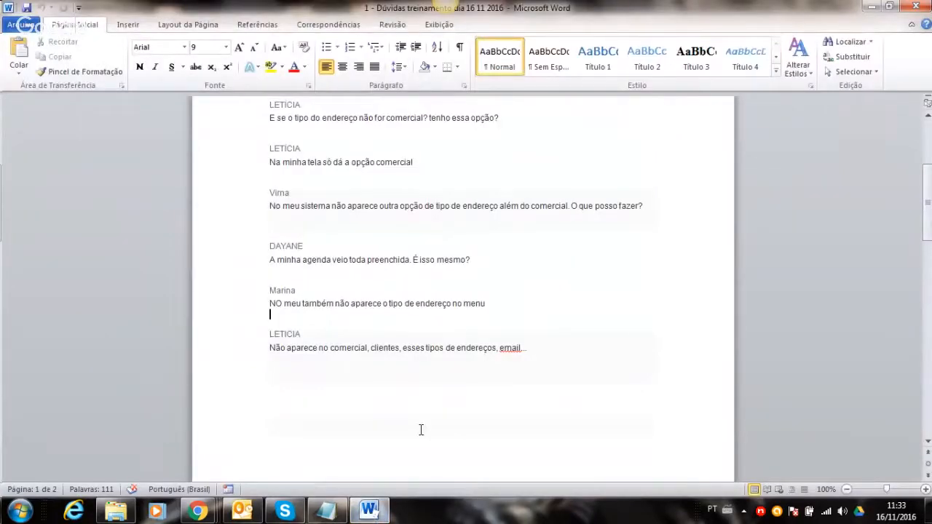
left_click(915, 7)
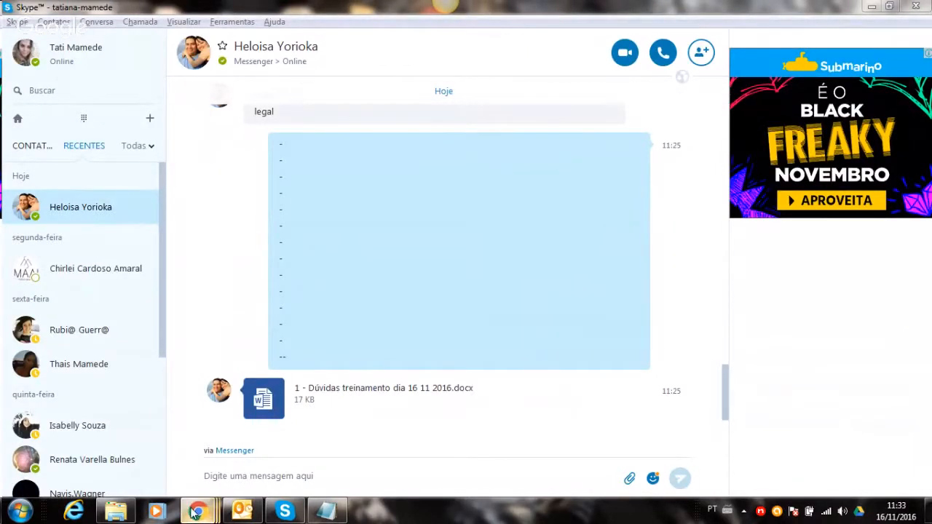
mouse_move(216, 495)
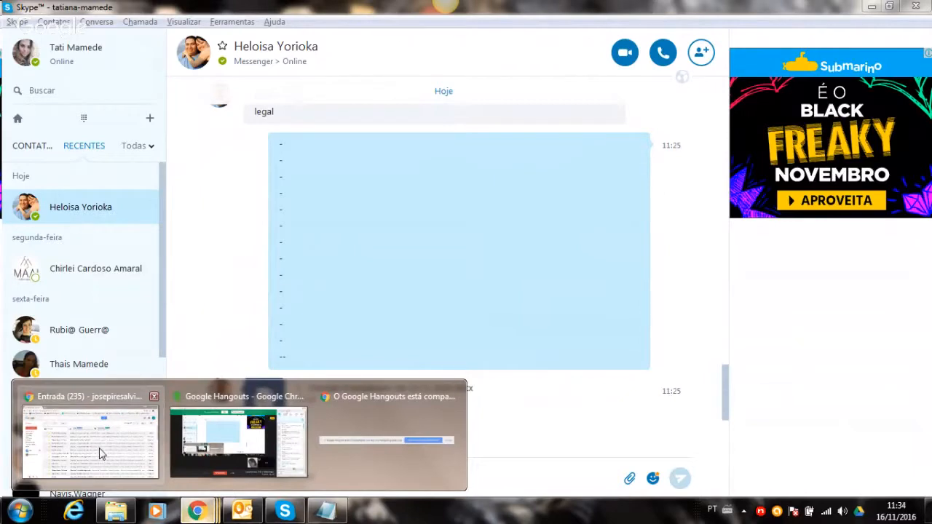
left_click(201, 457)
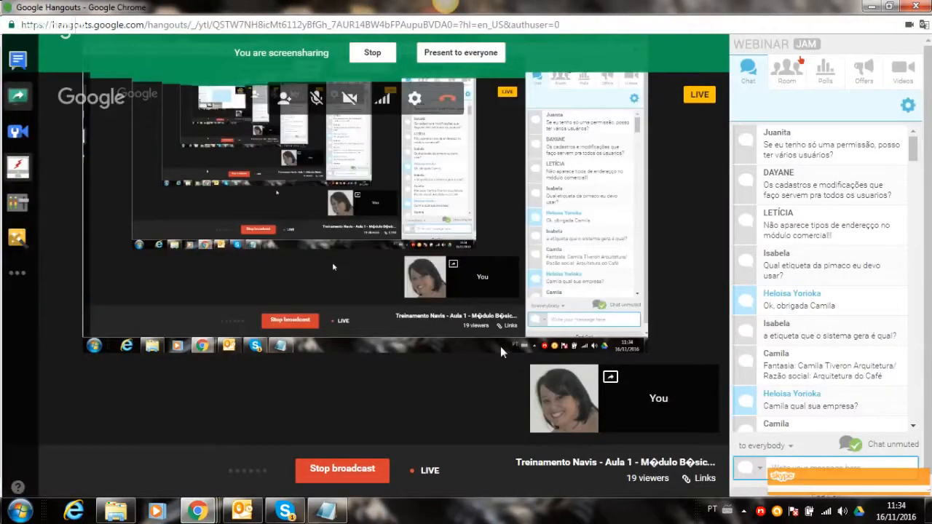
left_click(284, 510)
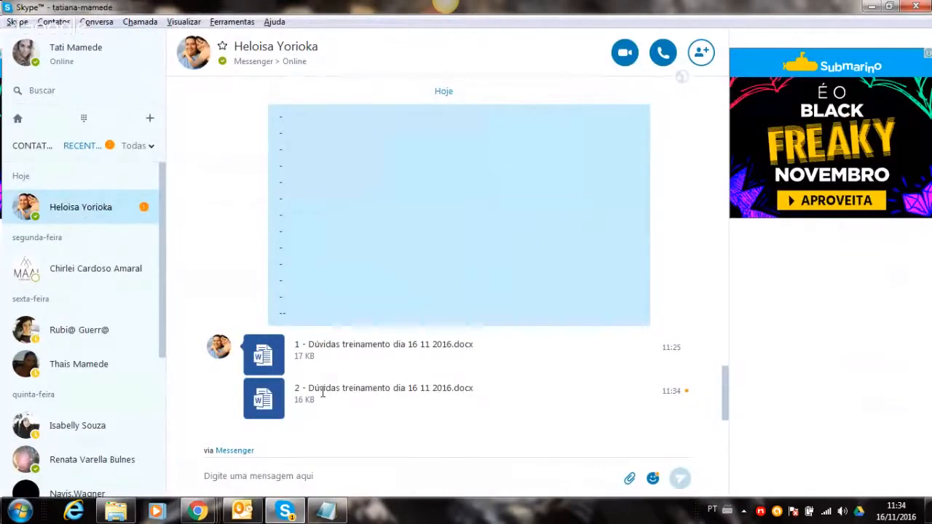
left_click(253, 399)
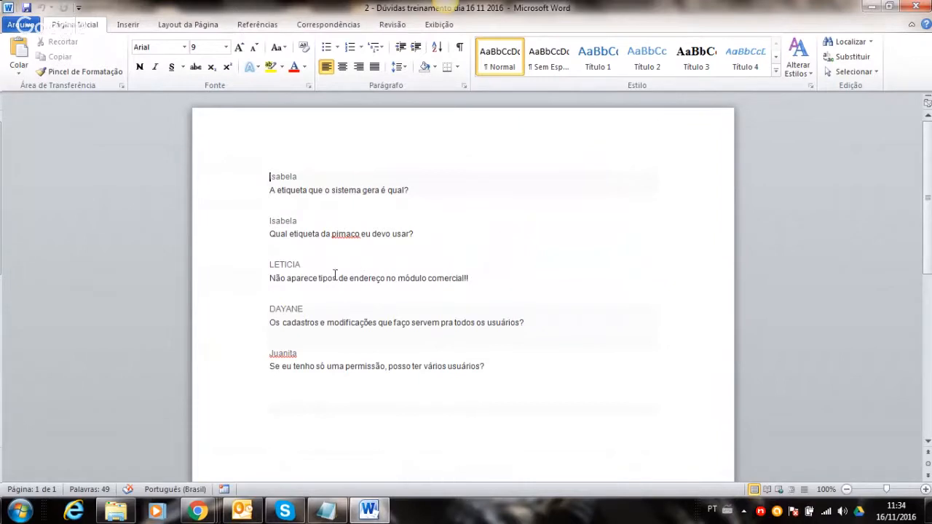
- Put the training-topics notes away and bring Sistema Navis back to the front
left_click(327, 512)
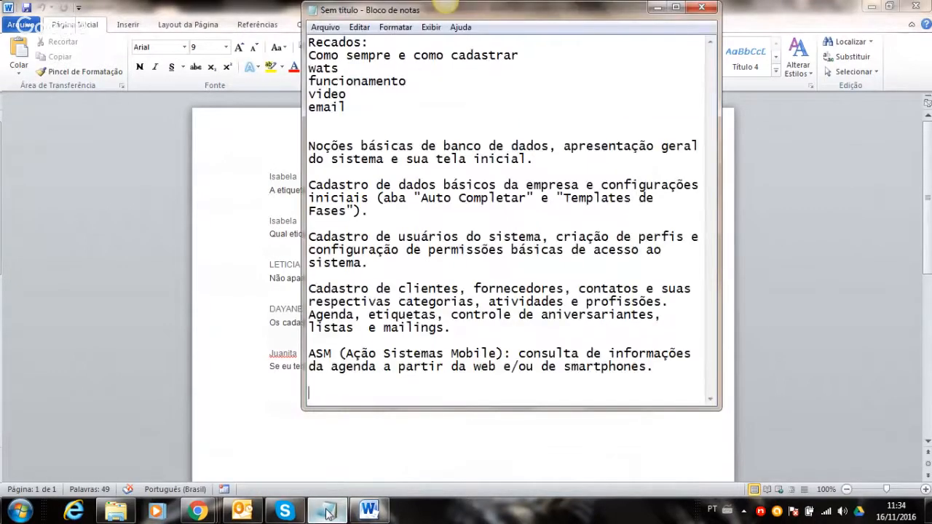
left_click(327, 512)
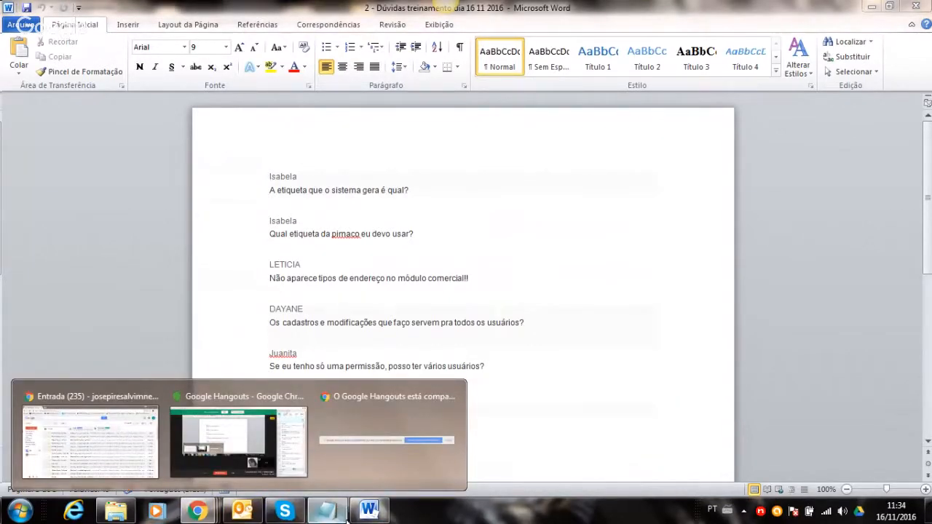
left_click(757, 516)
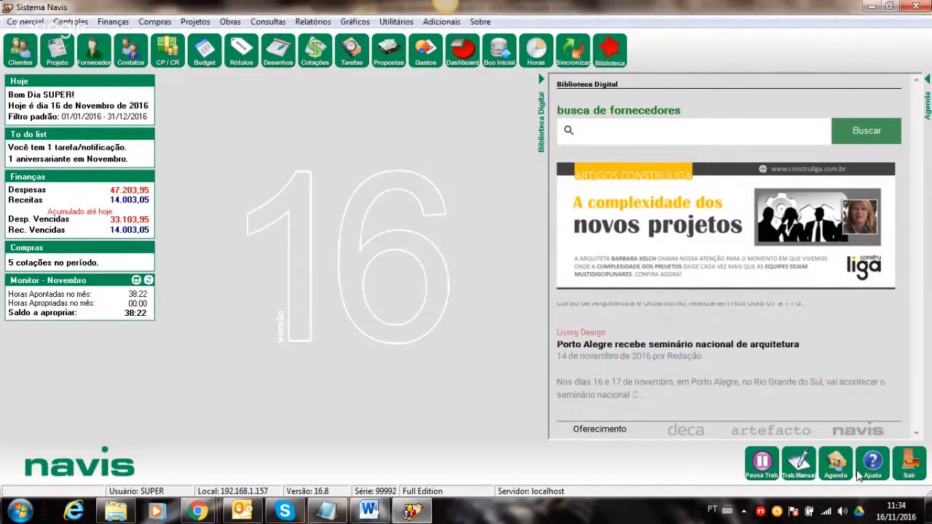
- Filter the Agenda to clients only by excluding Fornecedores, Contatos and Usuários
left_click(836, 462)
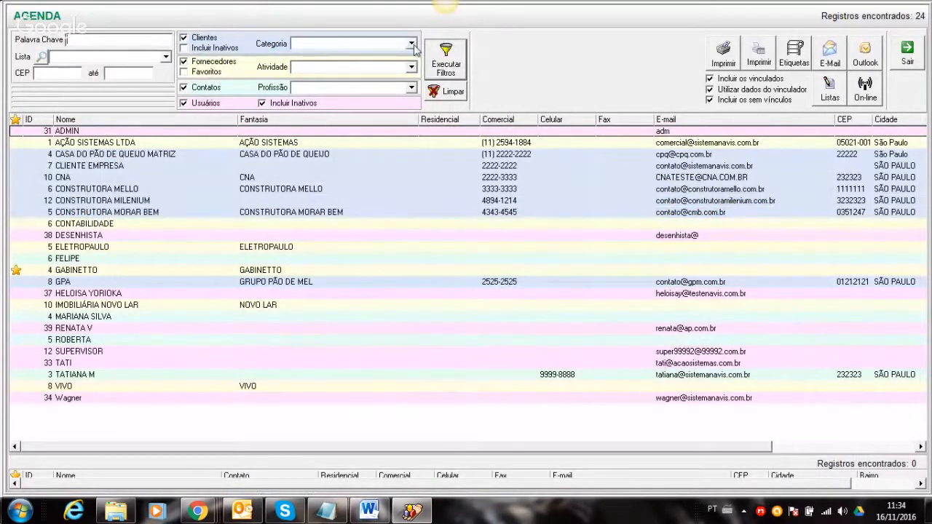
left_click(183, 64)
left_click(184, 87)
left_click(184, 103)
left_click(438, 74)
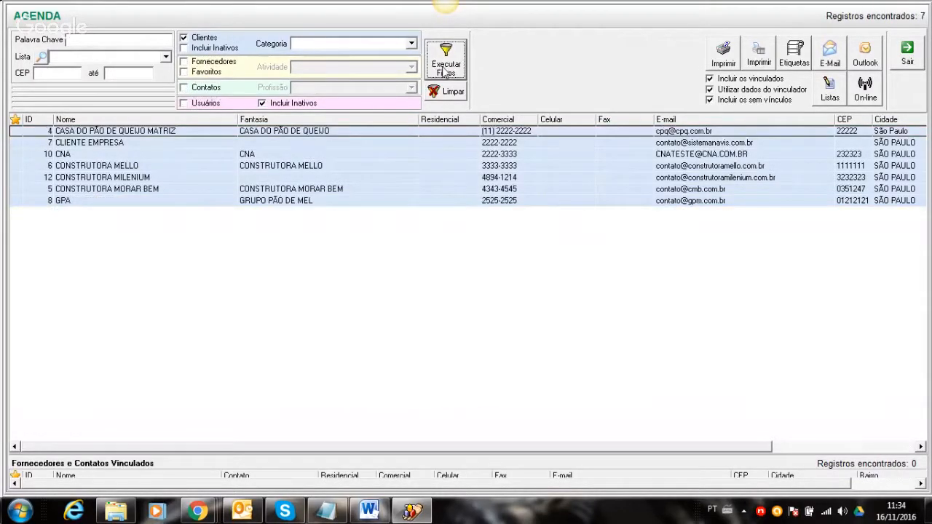
left_click(709, 89)
- Preview two-column address labels for the seven clients, then check the Word questions
left_click(788, 58)
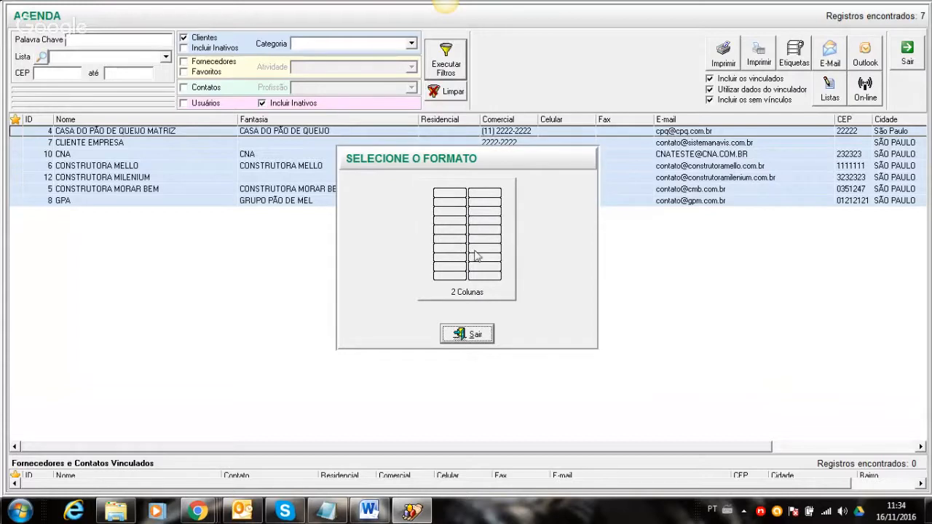
left_click(452, 242)
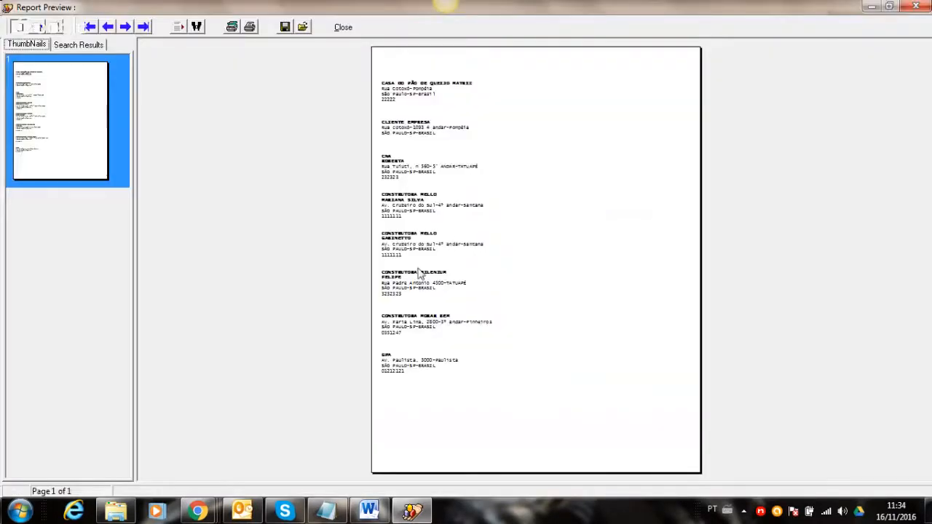
left_click(40, 27)
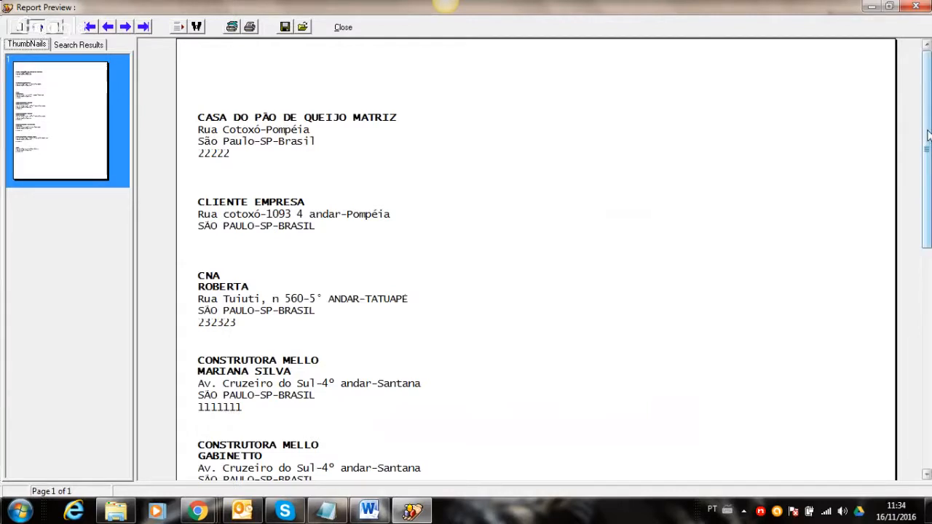
left_click_drag(928, 135, 918, 103)
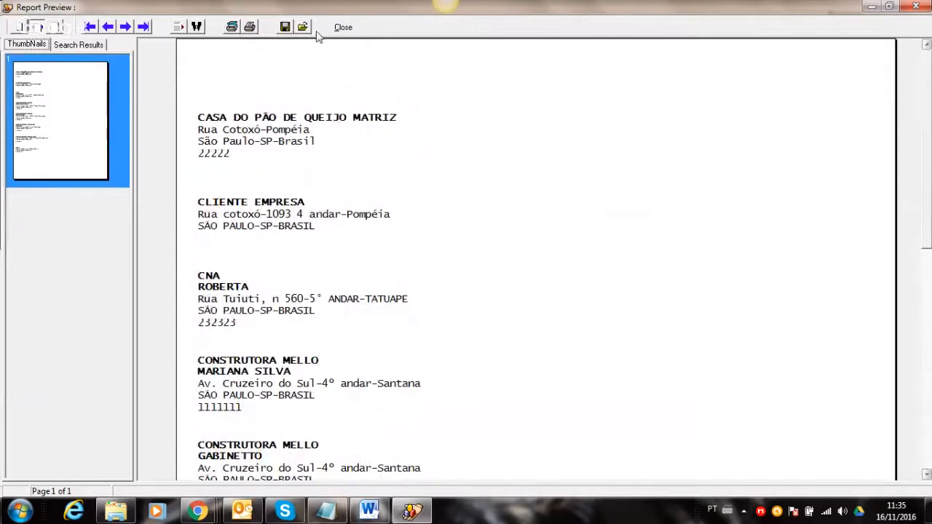
left_click(342, 28)
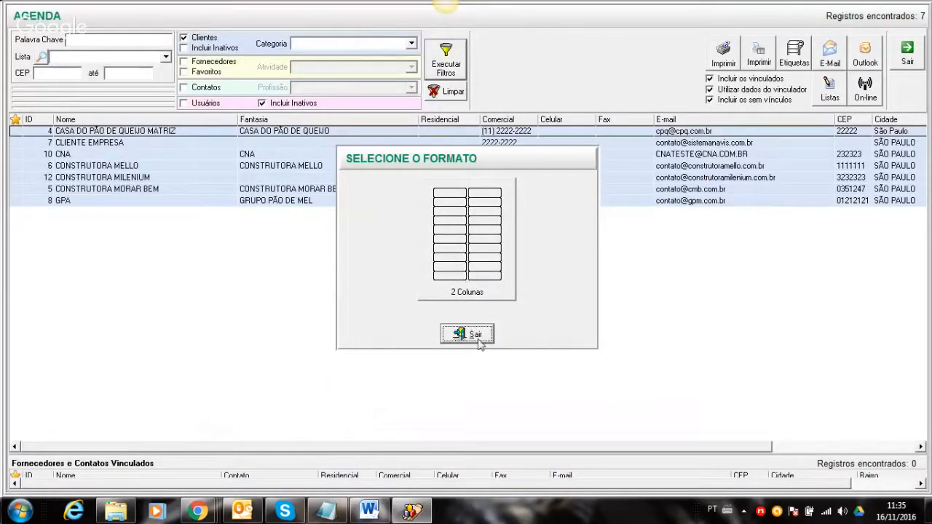
left_click(477, 336)
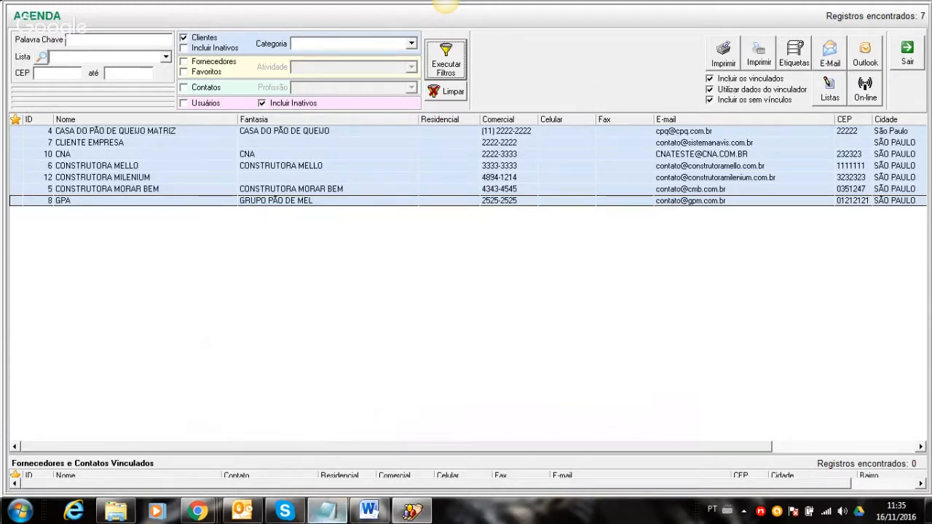
left_click(368, 511)
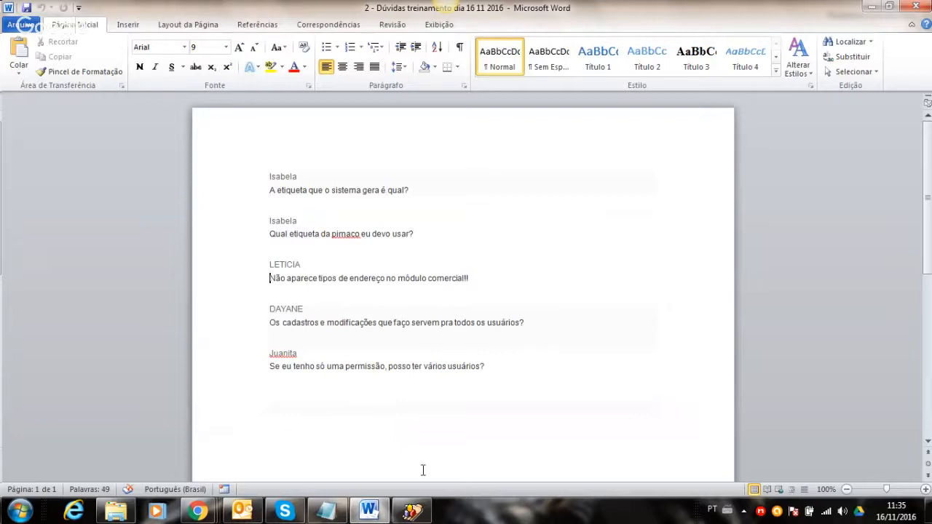
left_click(412, 511)
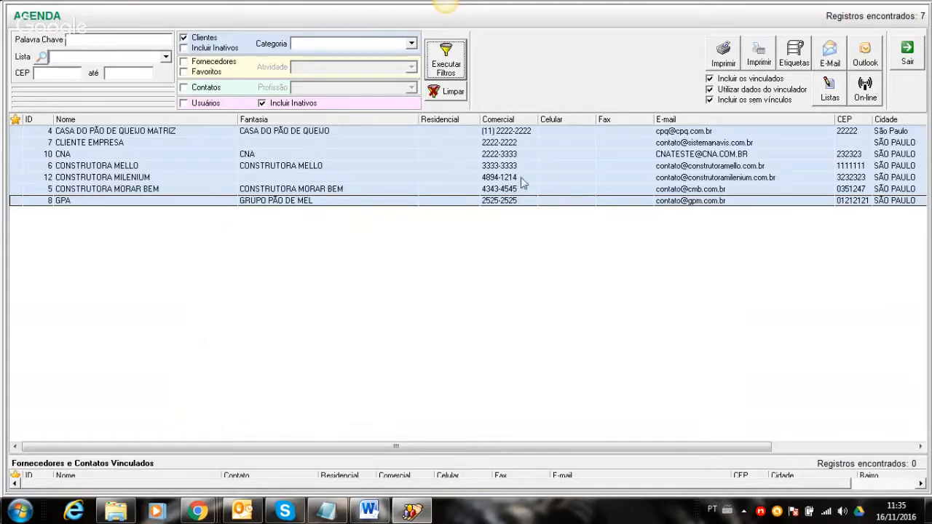
- Close the Agenda window, show the Agenda contacts panel on the dashboard, and minimize Word
left_click(906, 52)
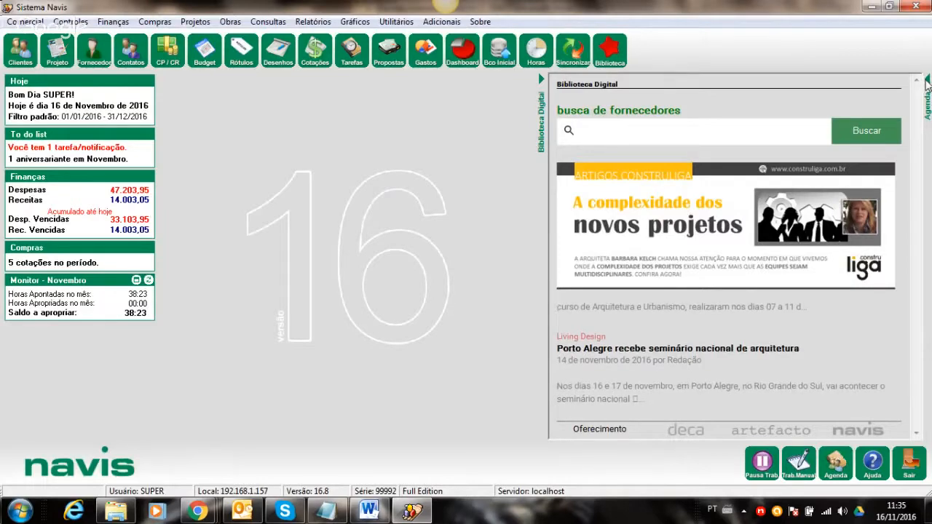
left_click(927, 105)
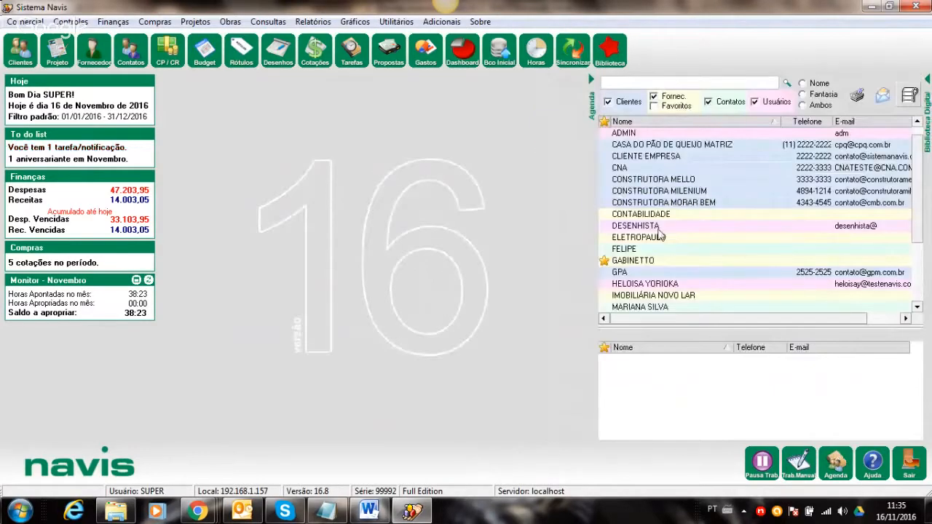
left_click(369, 510)
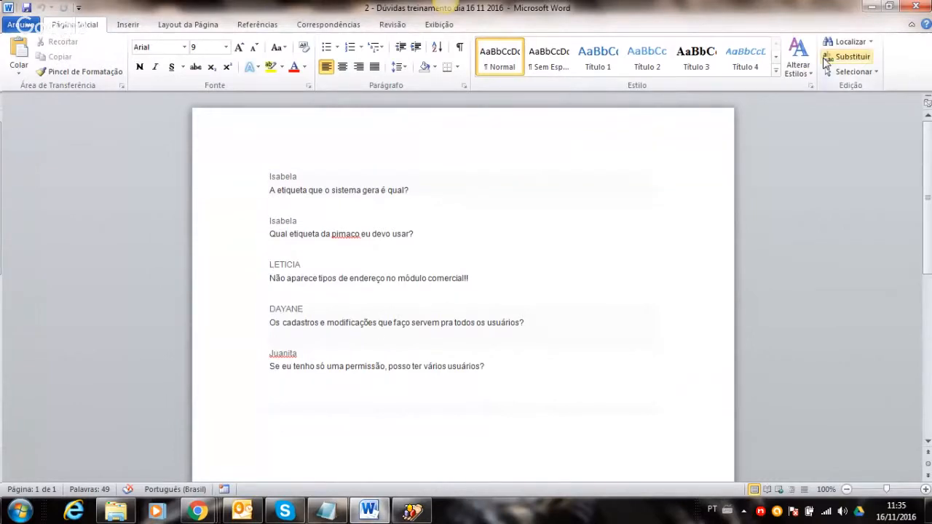
left_click(871, 8)
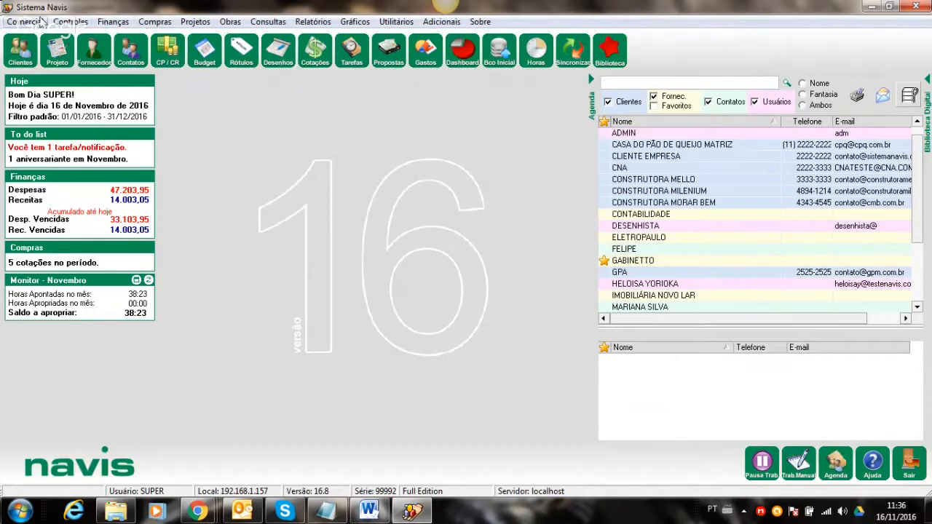
- Browse the Comercial menu to show Tipo de Endereço, then the Controles and Finanças entries
left_click(42, 22)
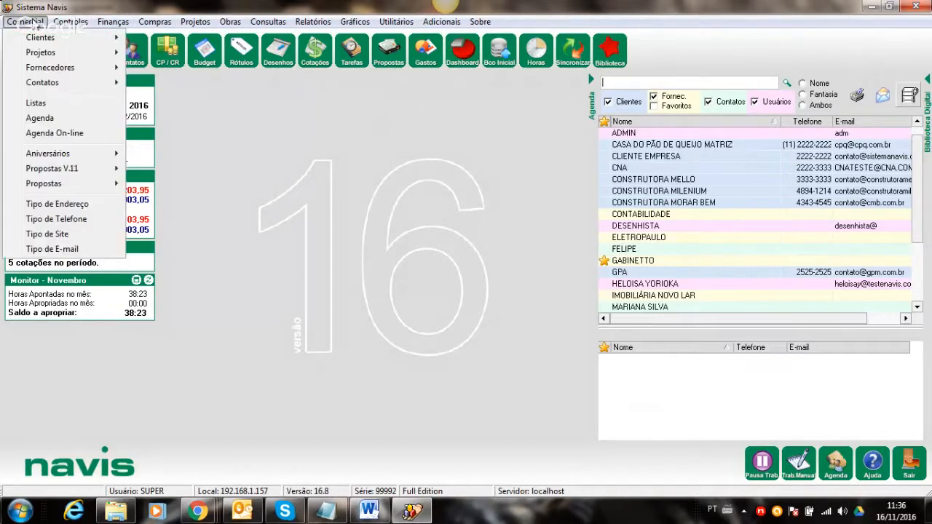
mouse_move(59, 26)
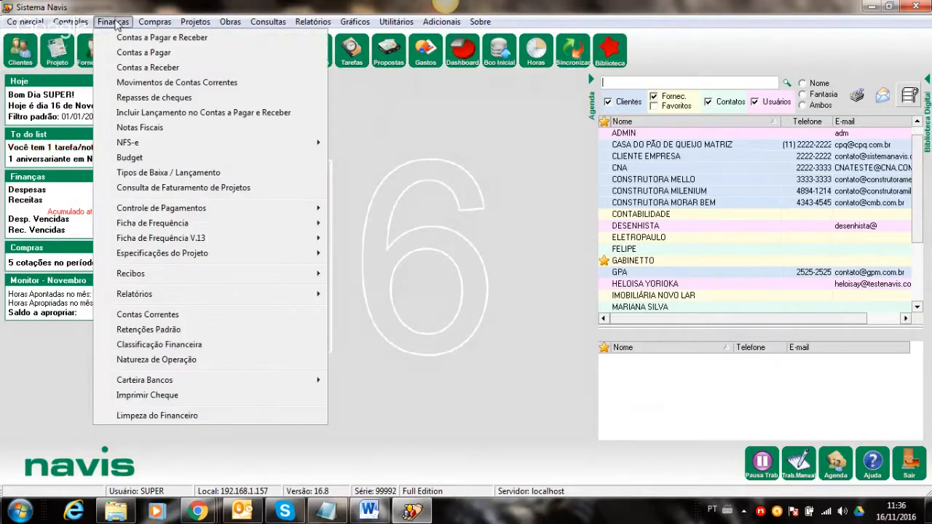
mouse_move(4, 23)
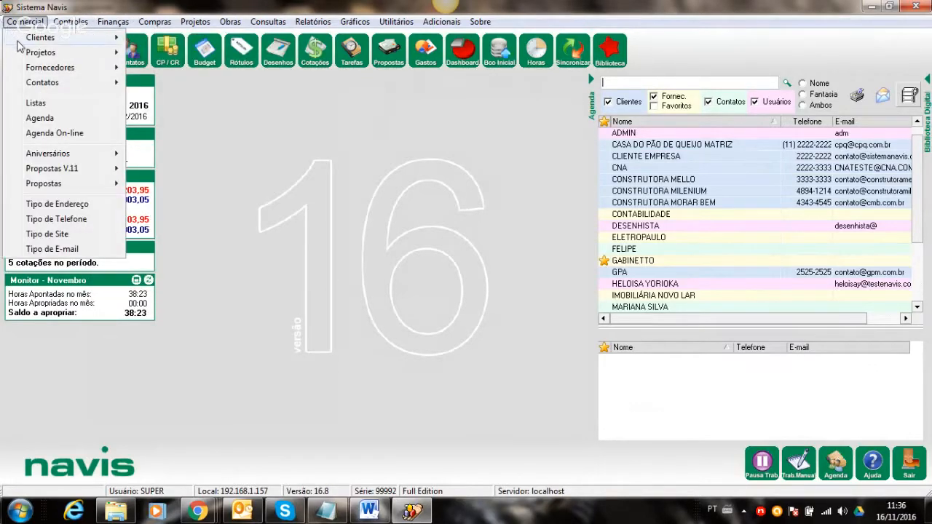
mouse_move(32, 40)
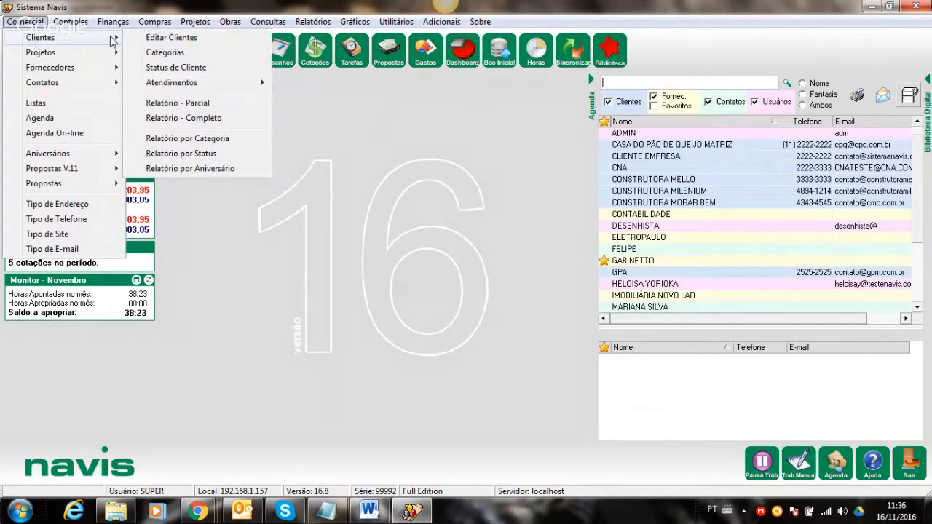
mouse_move(53, 55)
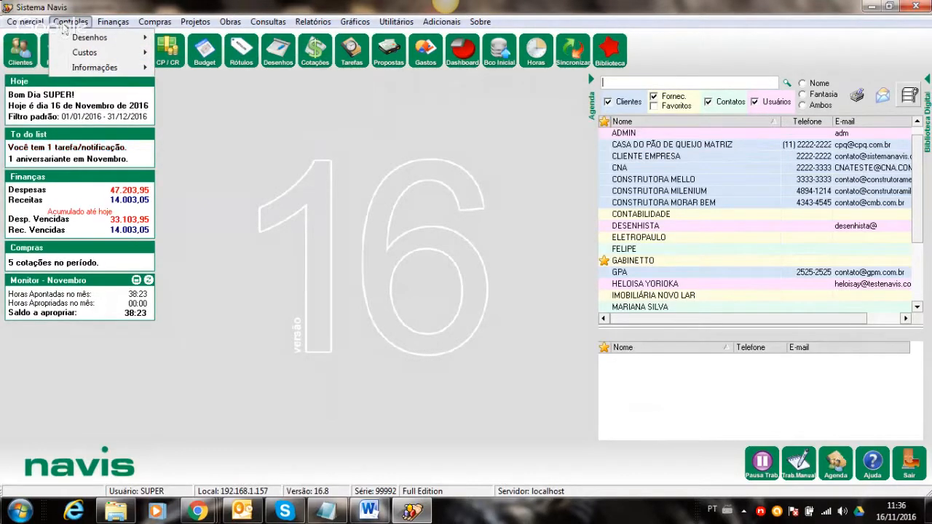
mouse_move(109, 22)
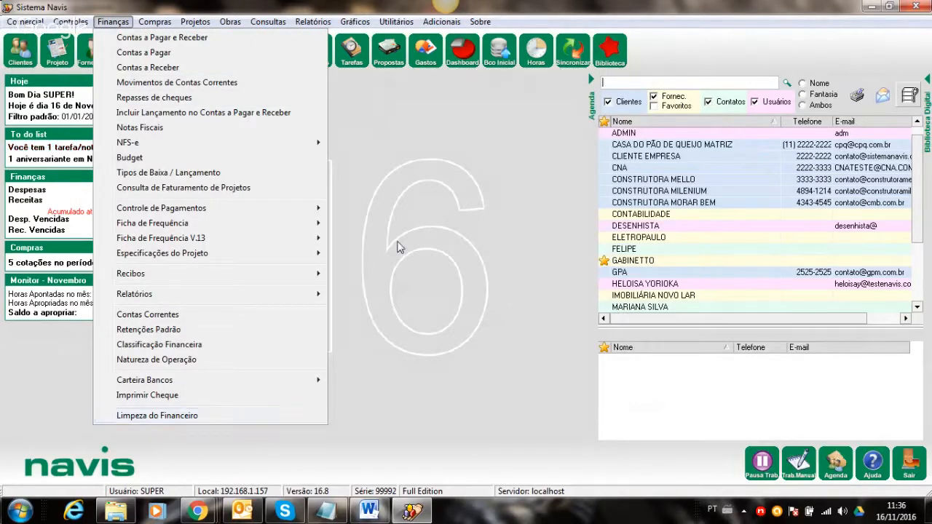
- Close the menu, minimize Sistema Navis and bring the Word questions document back
left_click(466, 202)
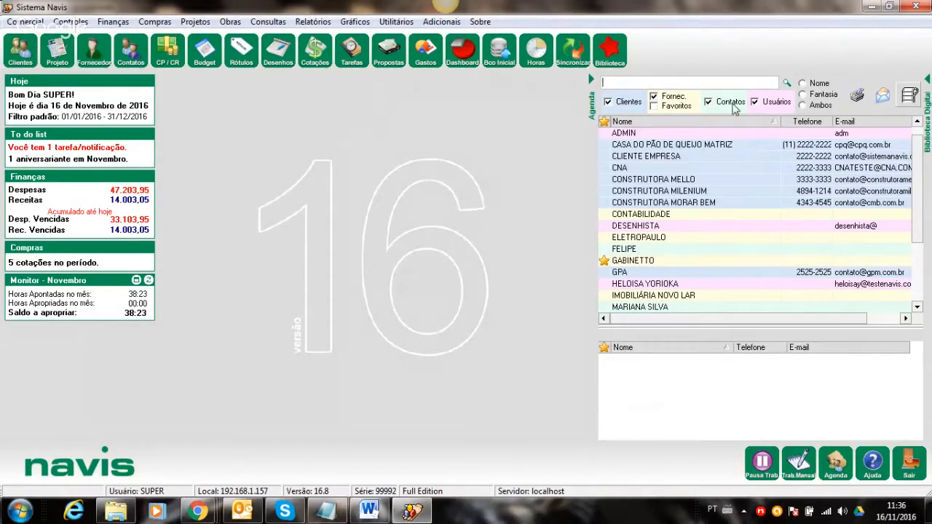
left_click(868, 6)
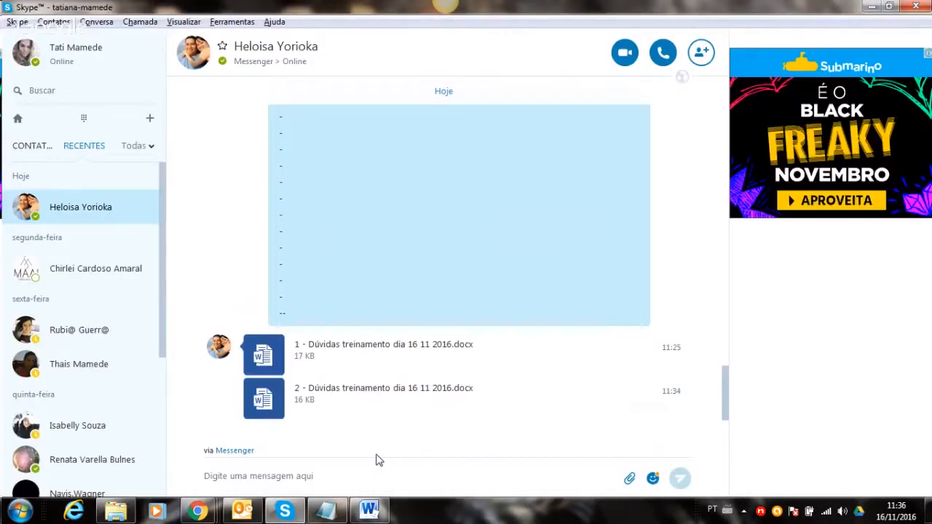
left_click(358, 510)
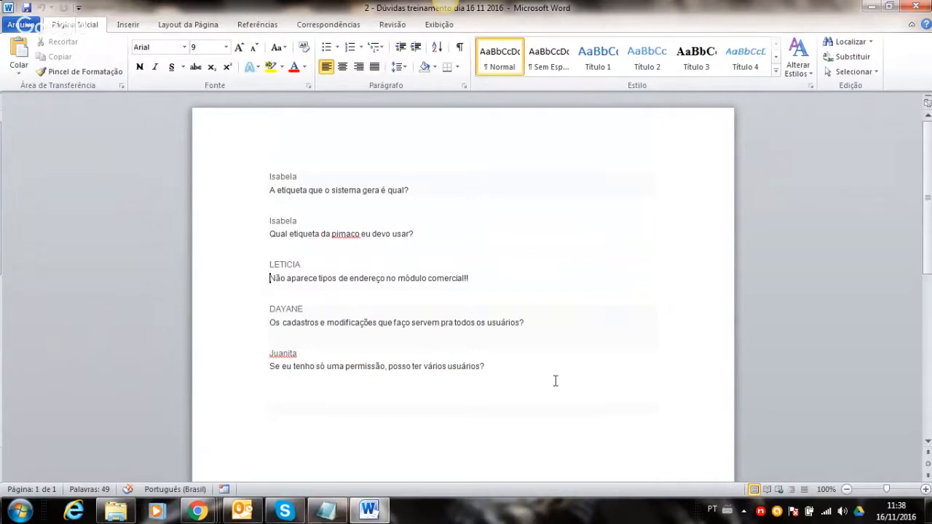
- Bring Sistema Navis forward and briefly open, then close, the Manutenção de Usuários / Área window
double_click(760, 511)
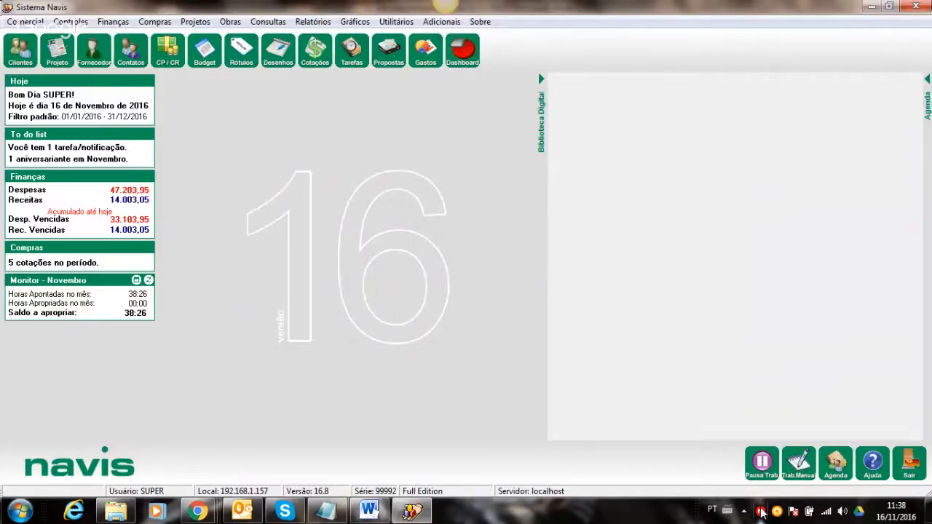
left_click(396, 21)
mouse_move(604, 37)
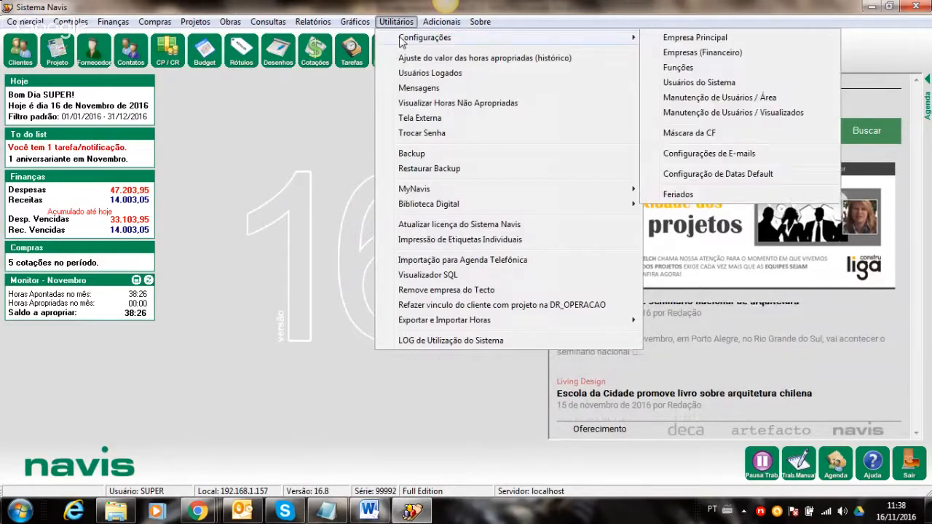
left_click(680, 96)
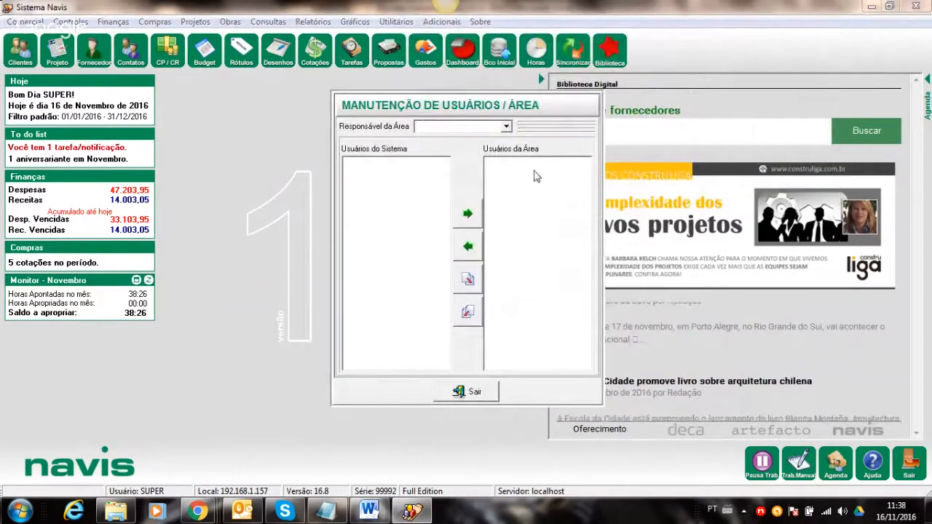
left_click(458, 392)
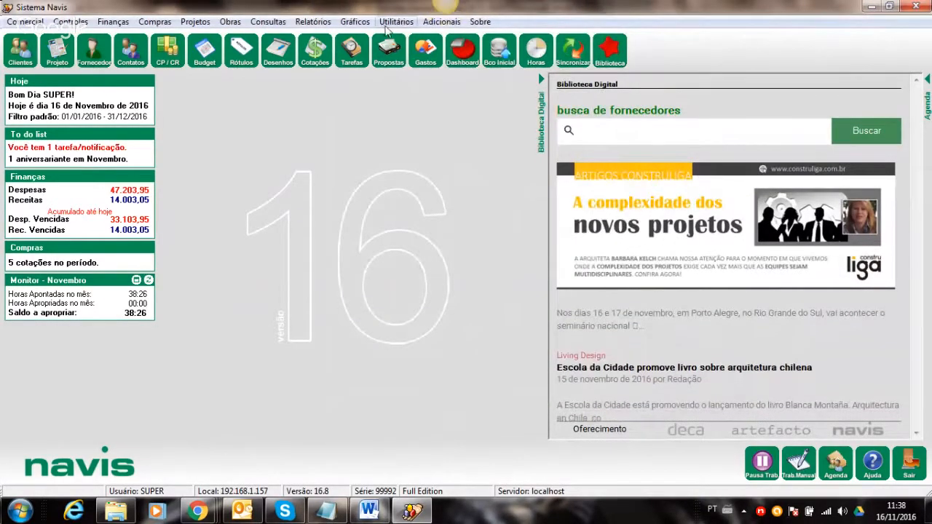
- Check the system version in the About menu, then reopen the Utilitários menu
left_click(396, 21)
left_click(480, 21)
left_click(396, 21)
mouse_move(422, 38)
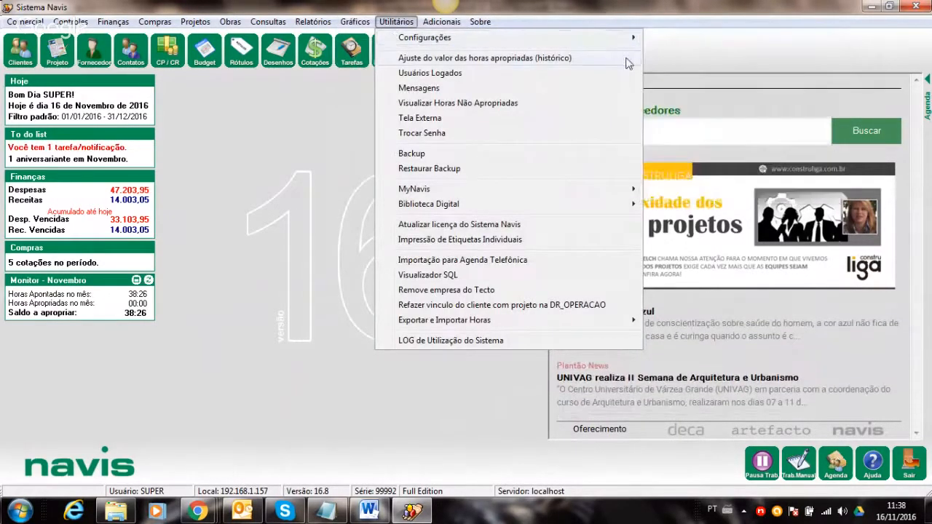
left_click(673, 82)
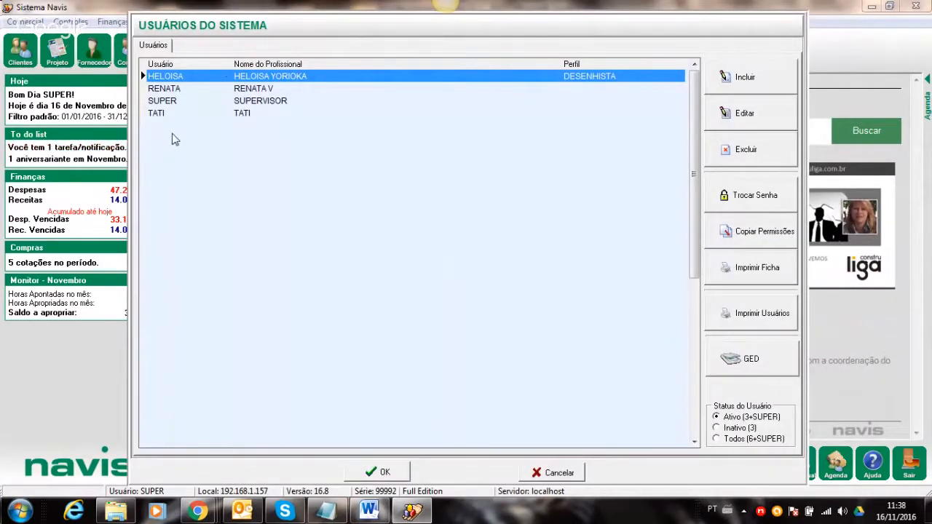
left_click(716, 428)
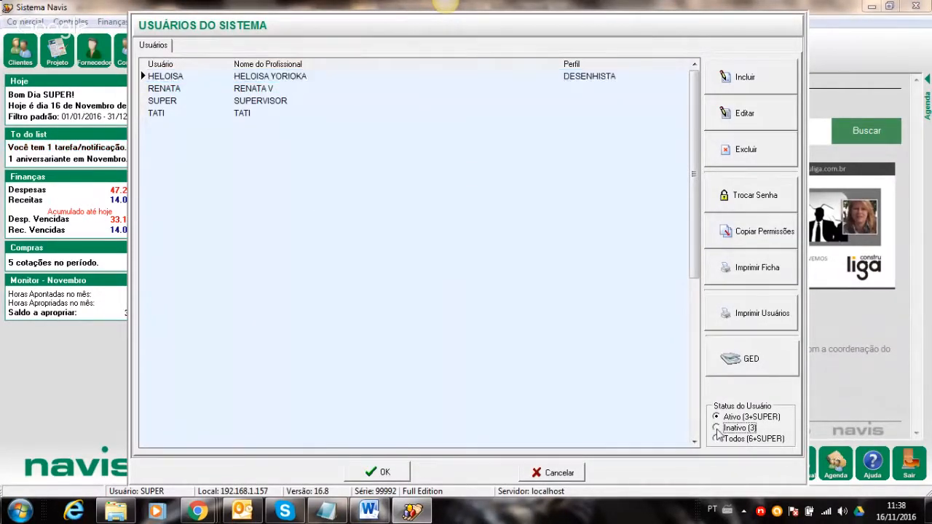
left_click(190, 92)
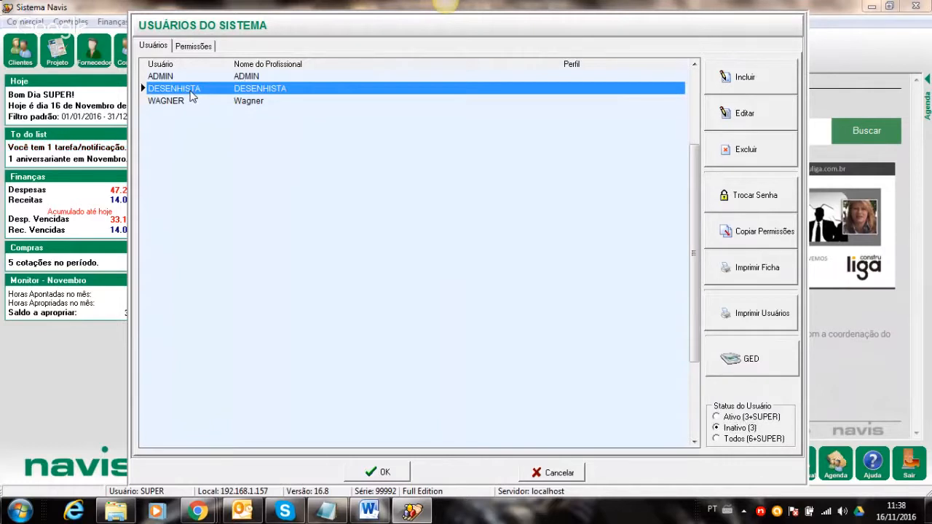
double_click(191, 92)
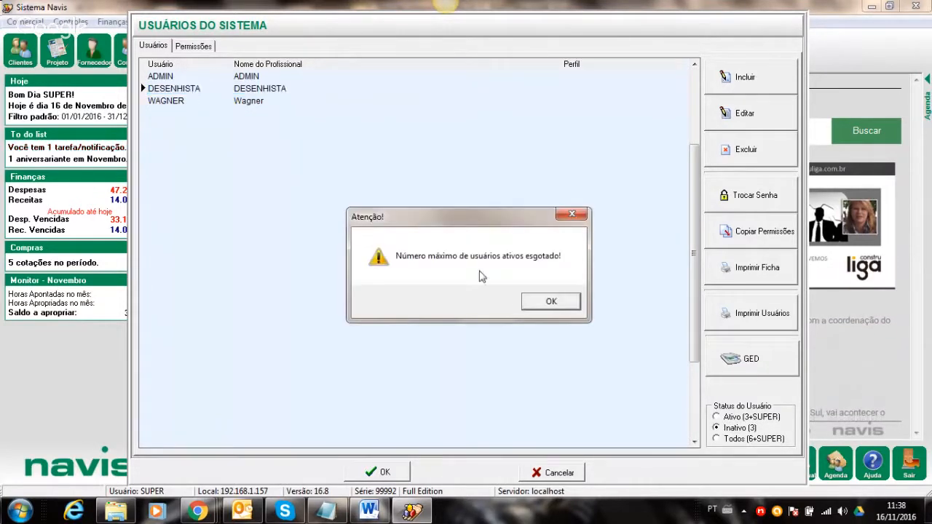
left_click(551, 302)
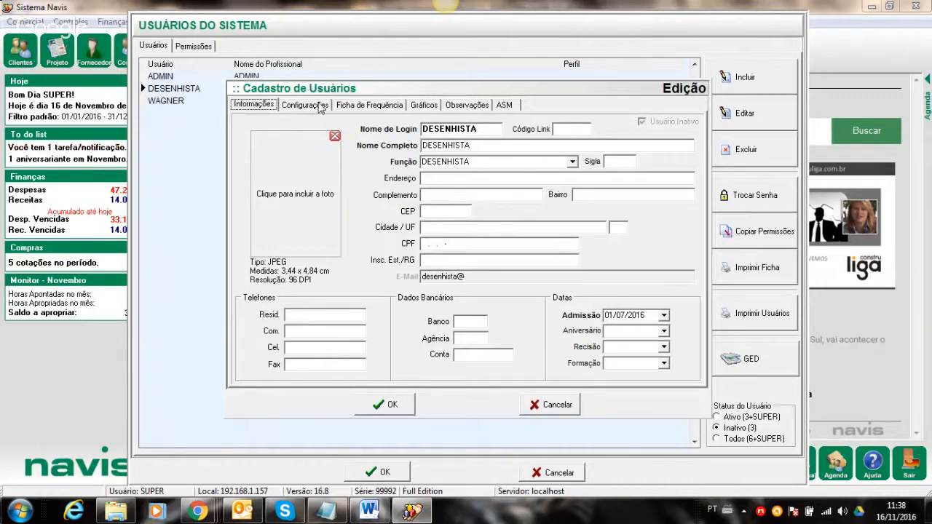
left_click(314, 106)
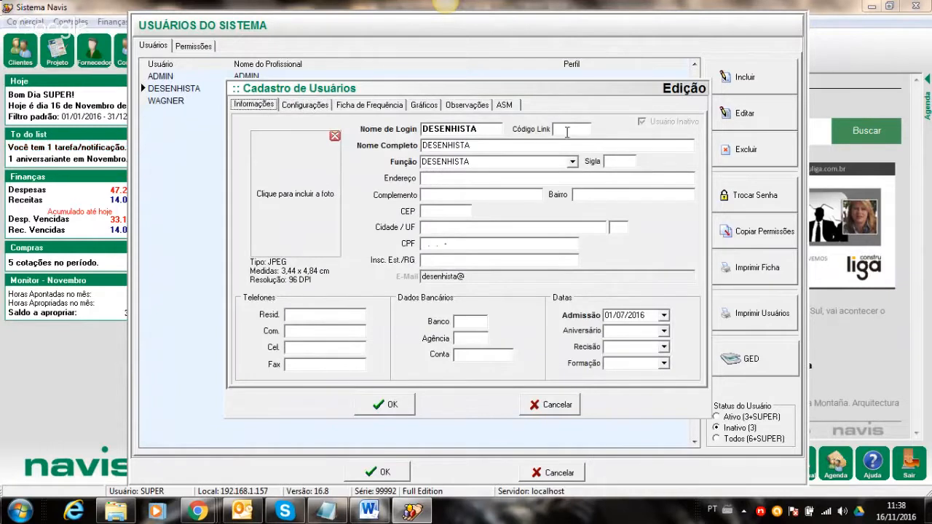
left_click(551, 406)
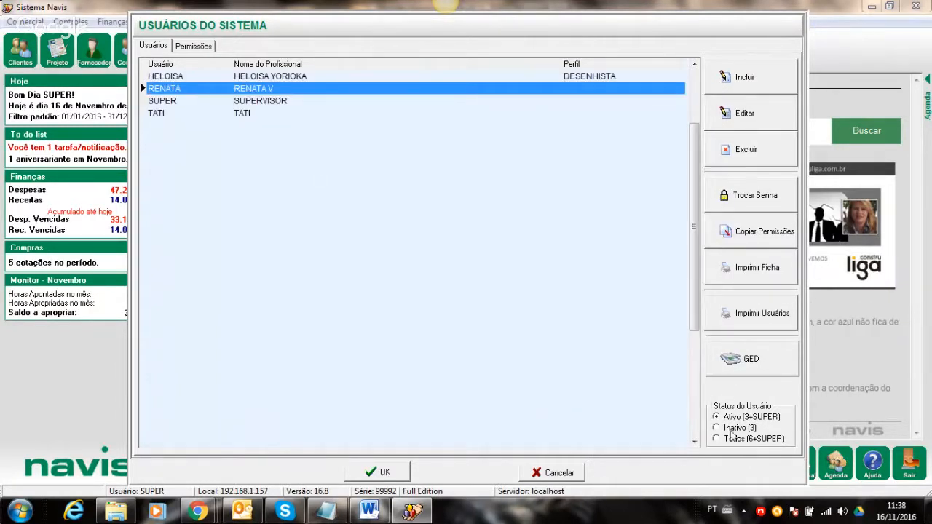
left_click(725, 429)
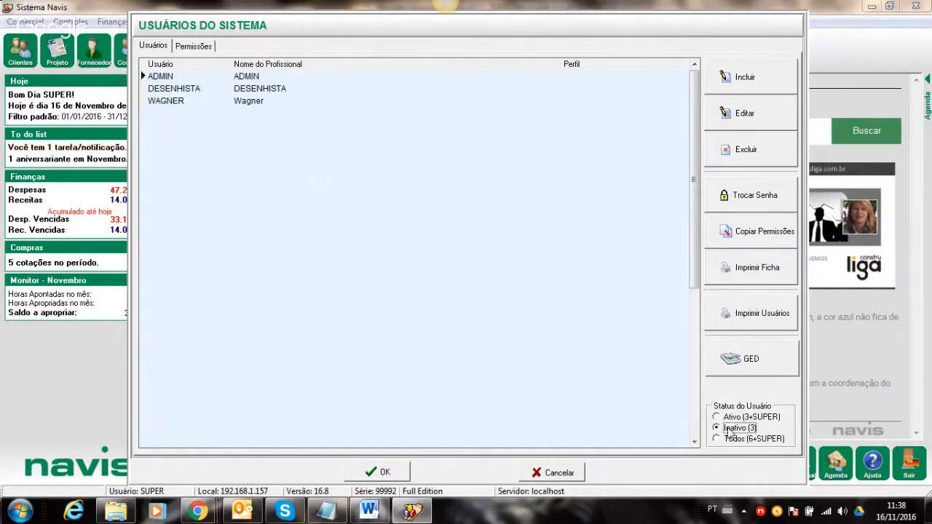
left_click(193, 89)
left_click(194, 47)
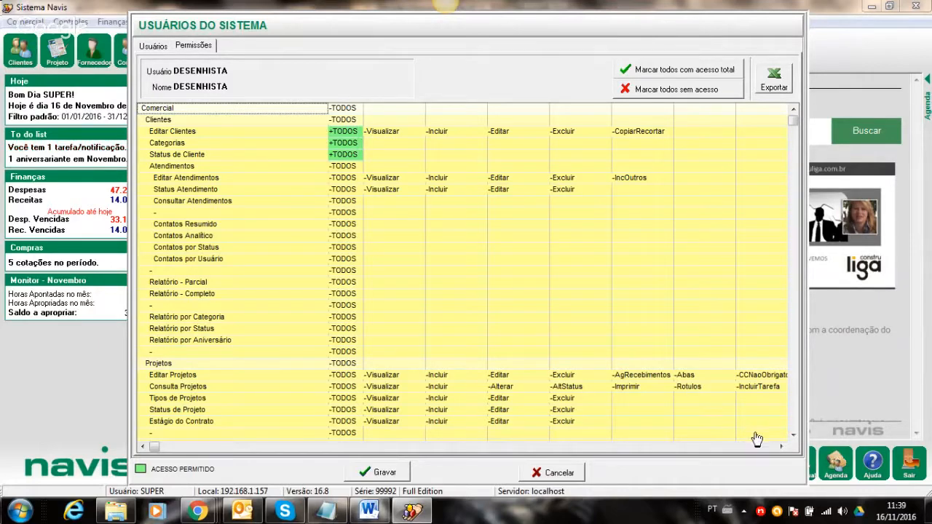
left_click(792, 434)
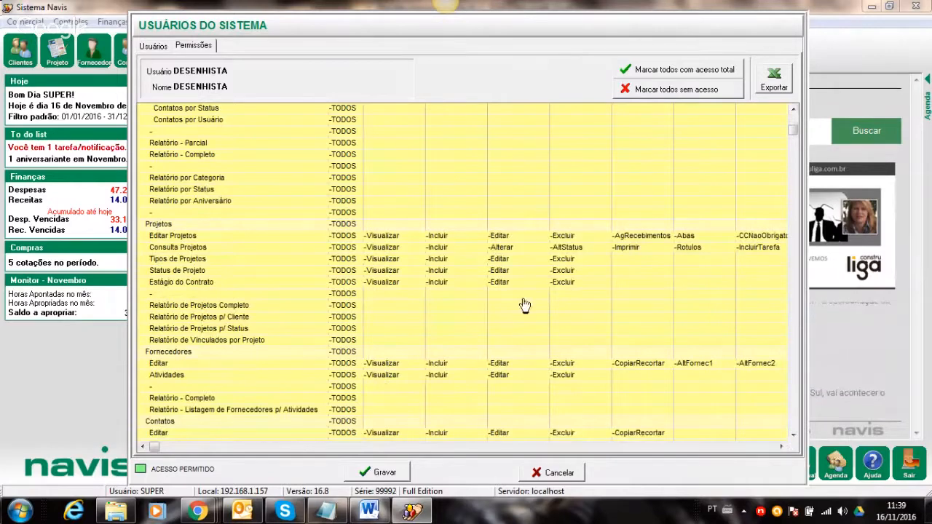
left_click(557, 472)
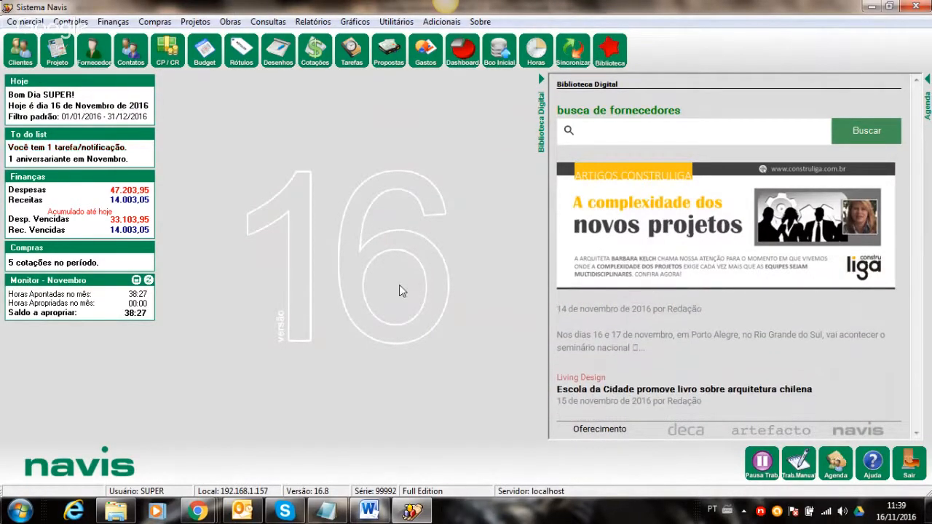
left_click(396, 21)
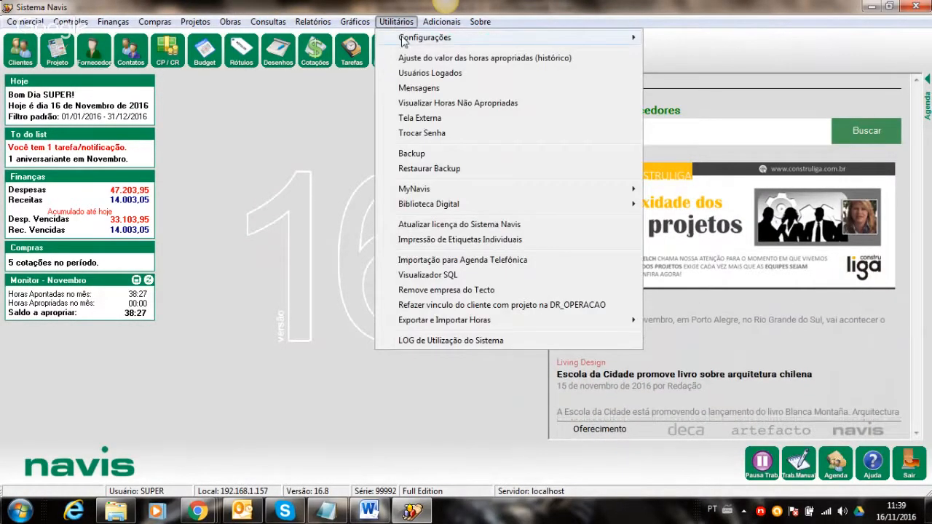
left_click(699, 82)
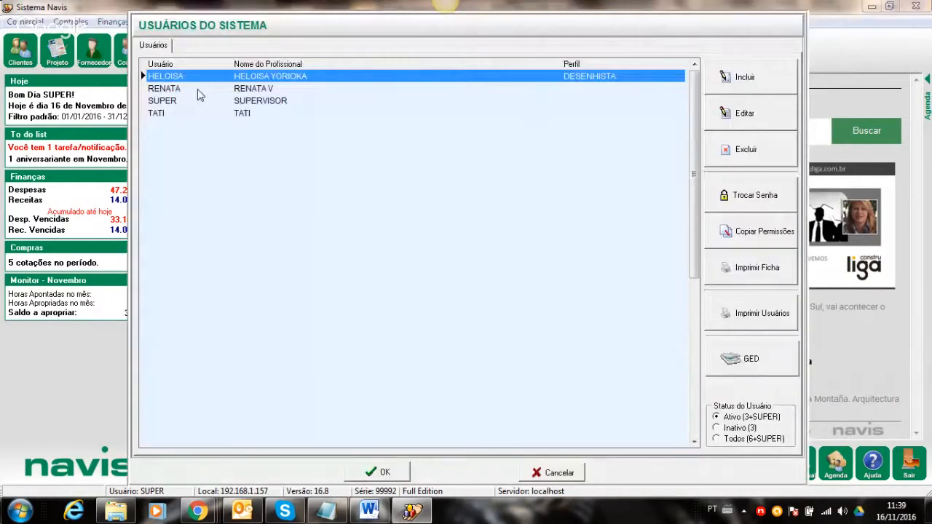
left_click(165, 113)
left_click(192, 46)
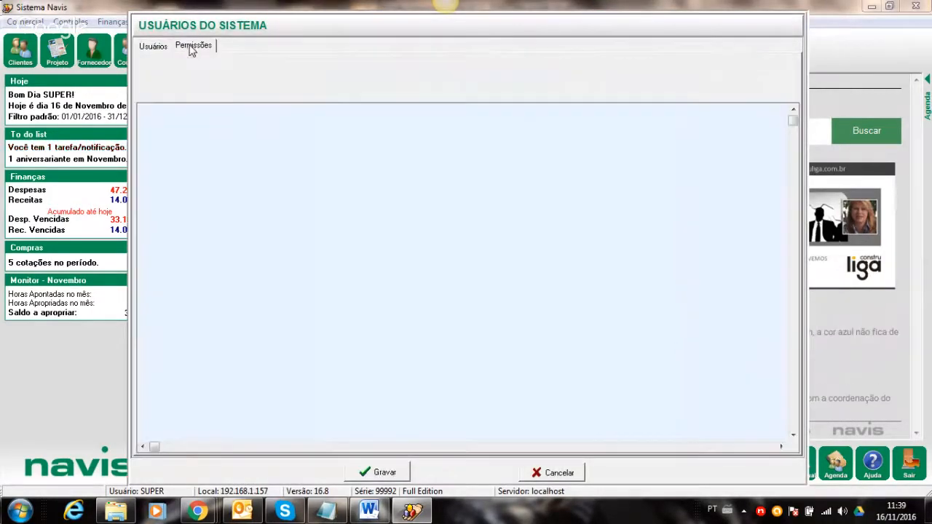
left_click(153, 46)
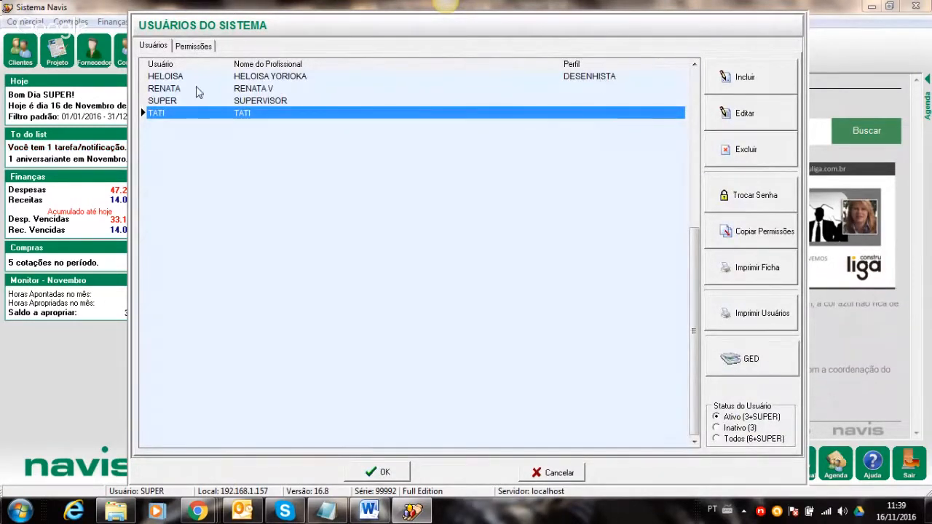
left_click(717, 427)
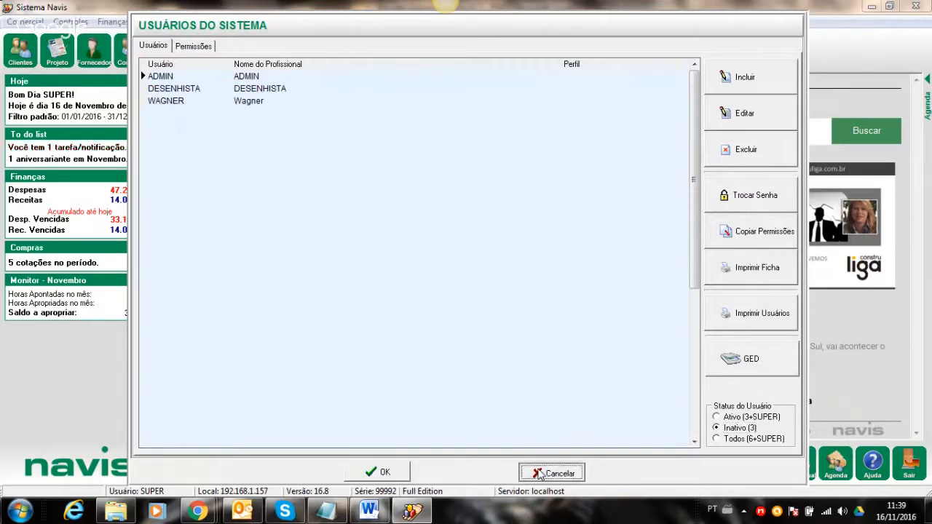
left_click(539, 473)
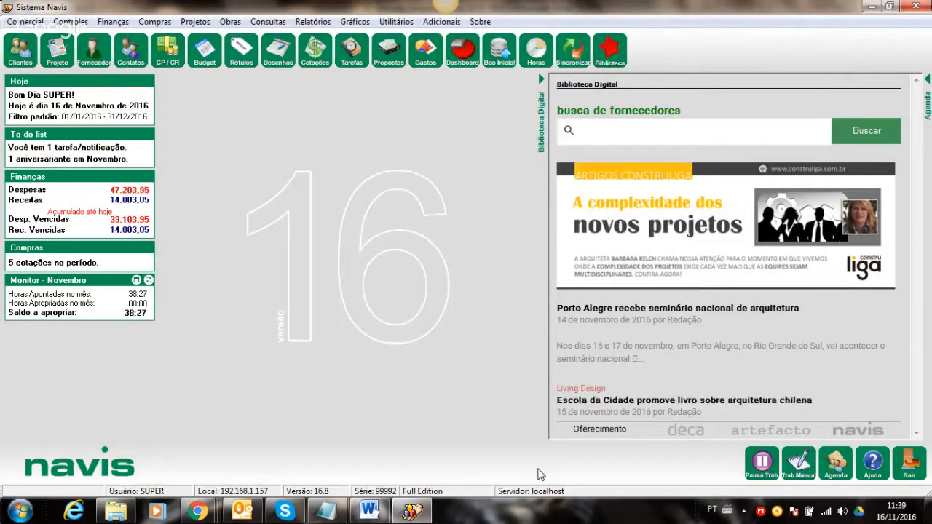
left_click(369, 512)
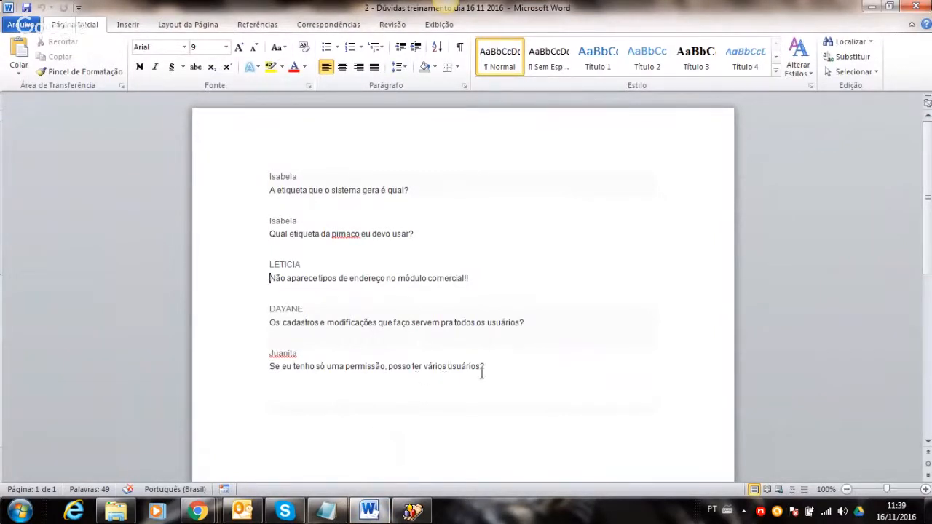
- Clear Word and Hangouts away and open '3 - Dúvidas treinamento dia 16 11 2016.docx' from the Skype chat
left_click(872, 6)
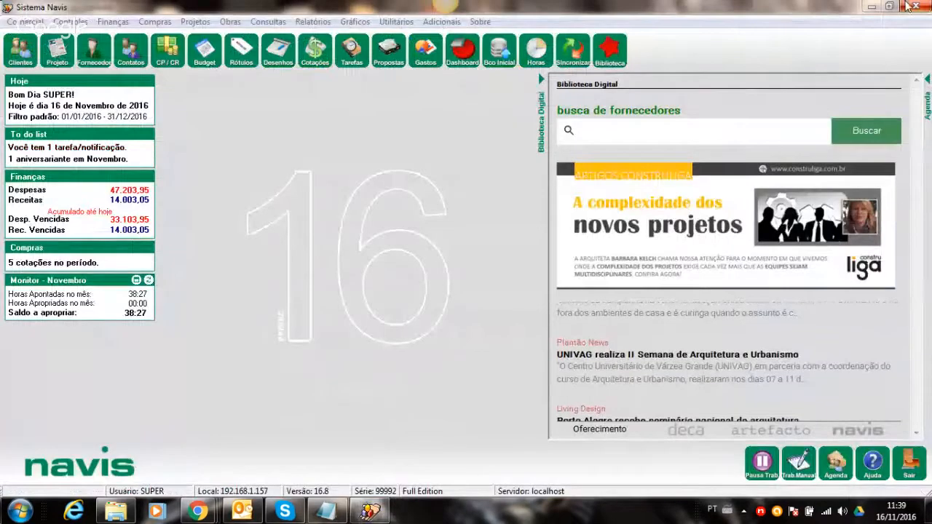
left_click(877, 6)
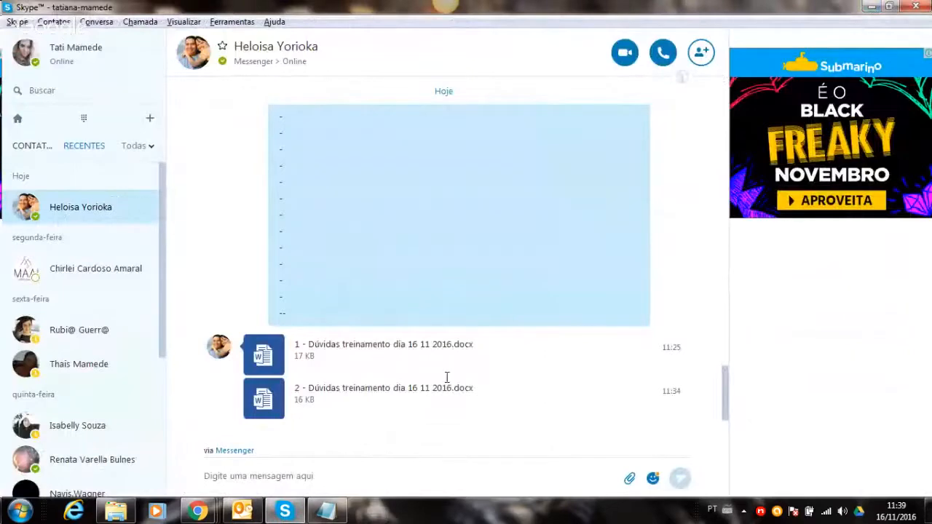
left_click(287, 512)
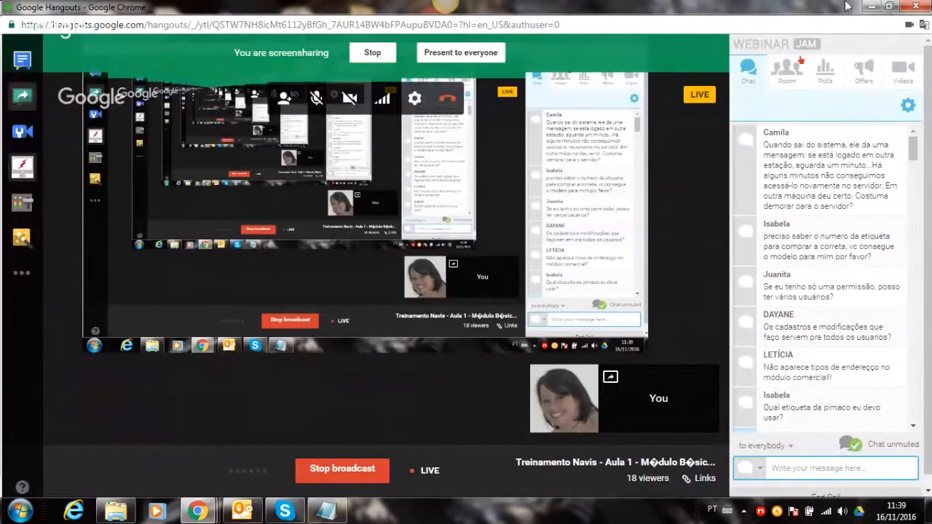
left_click(876, 5)
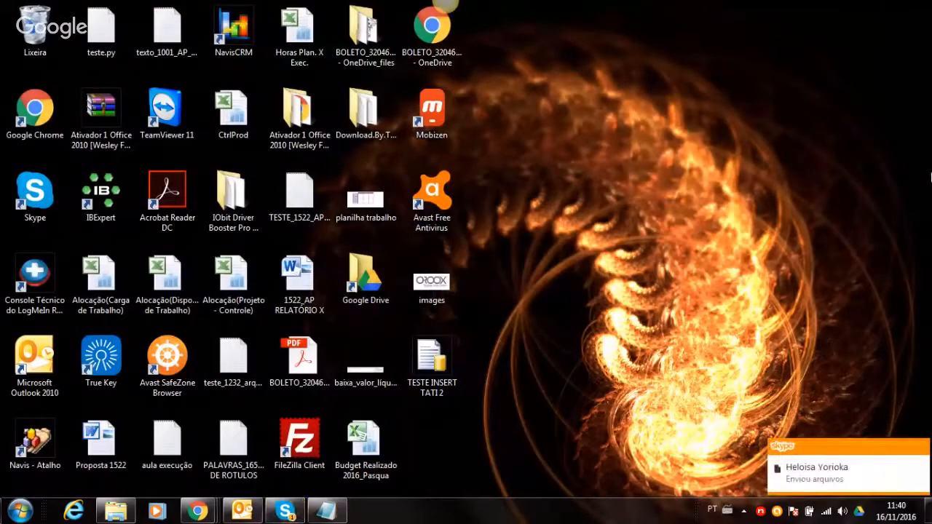
left_click(281, 512)
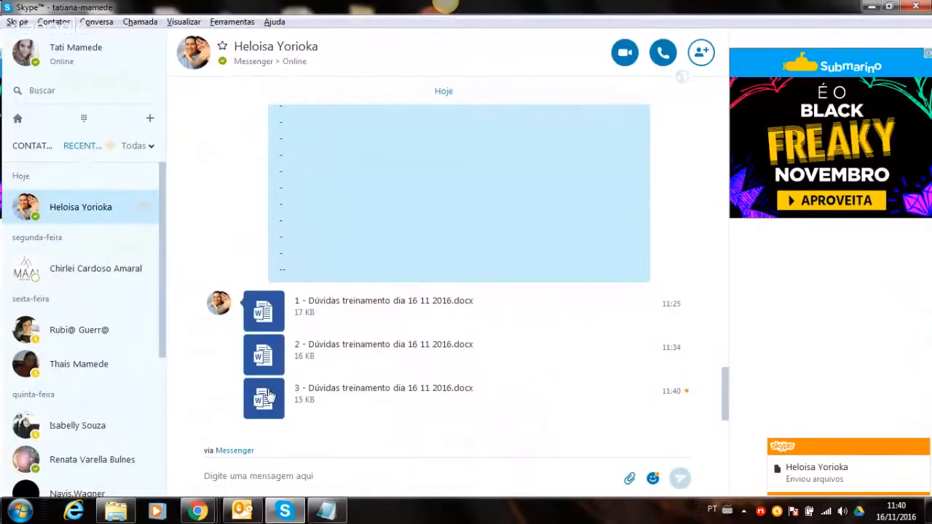
left_click(267, 396)
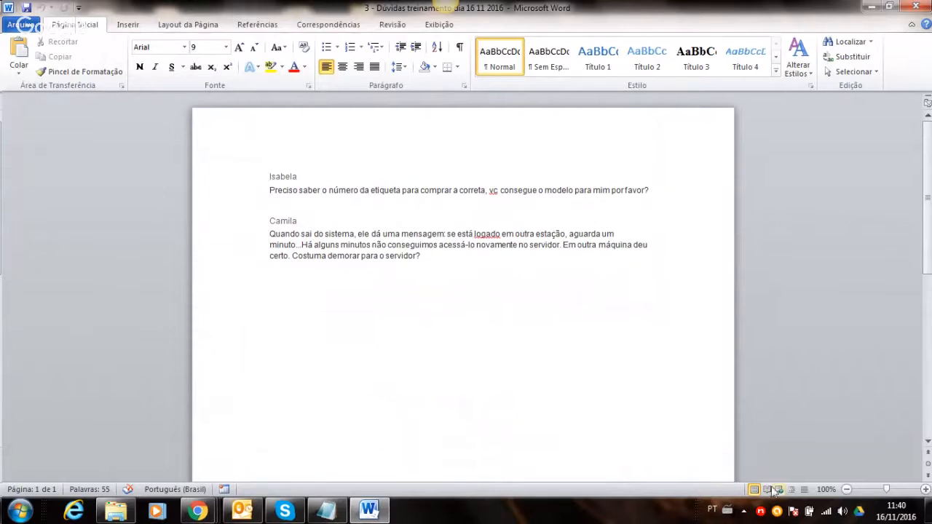
- Return to the Sistema Navis home screen after reading the document's two questions
left_click(760, 512)
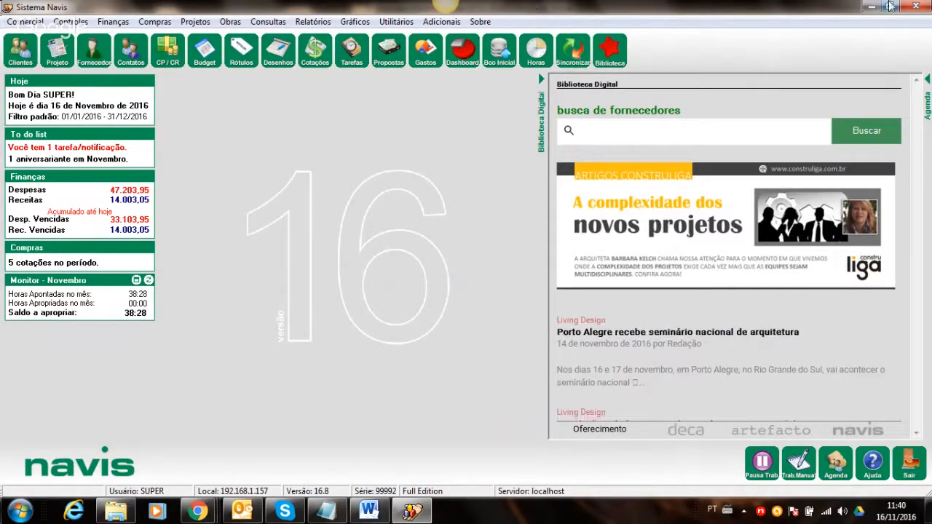
- Quit Sistema Navis, minimize Word and Skype, and bring up the C:\Navis folder
left_click(915, 6)
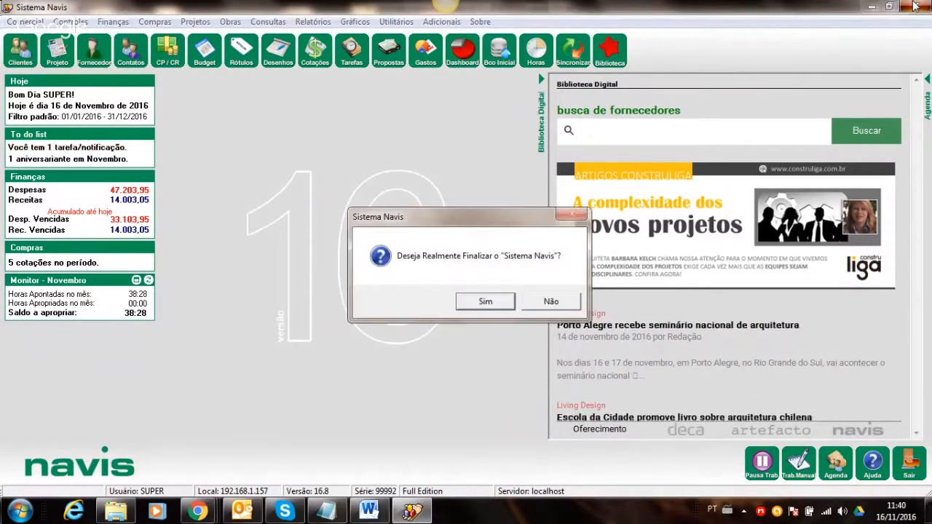
left_click(502, 302)
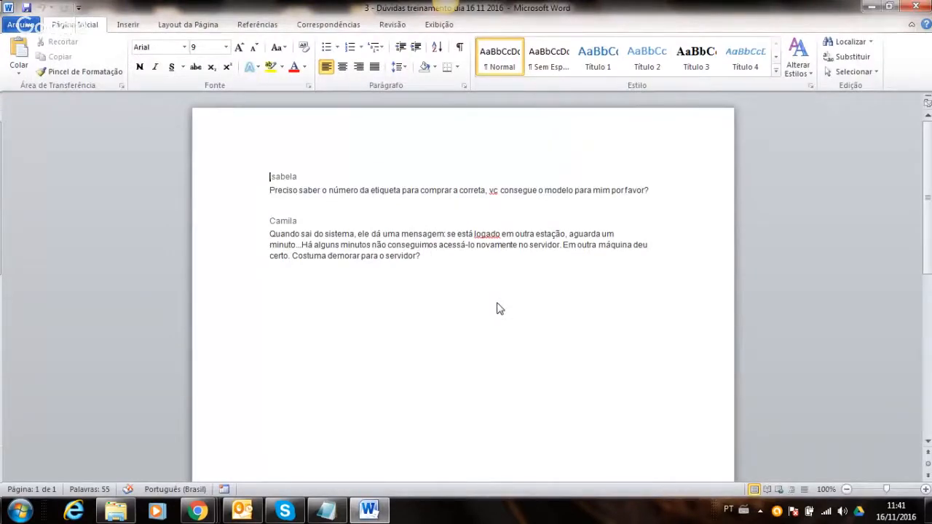
left_click(873, 6)
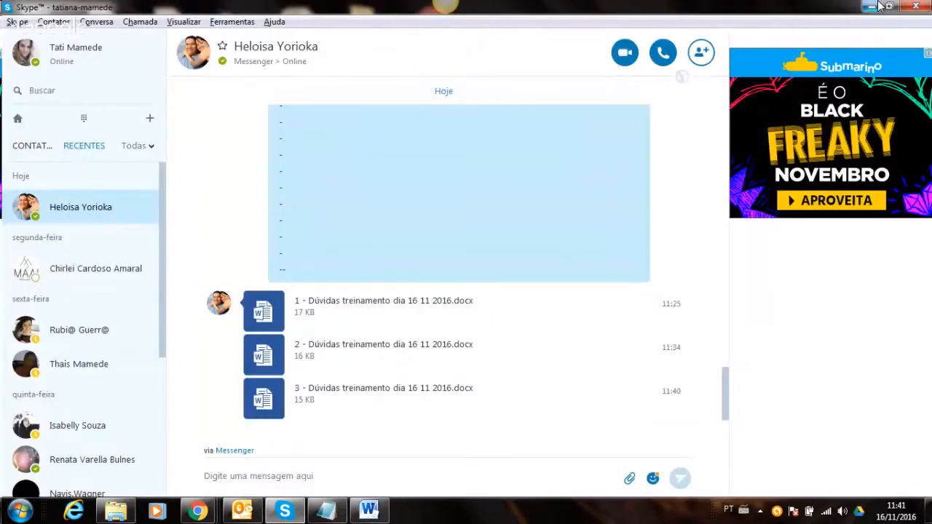
left_click(871, 7)
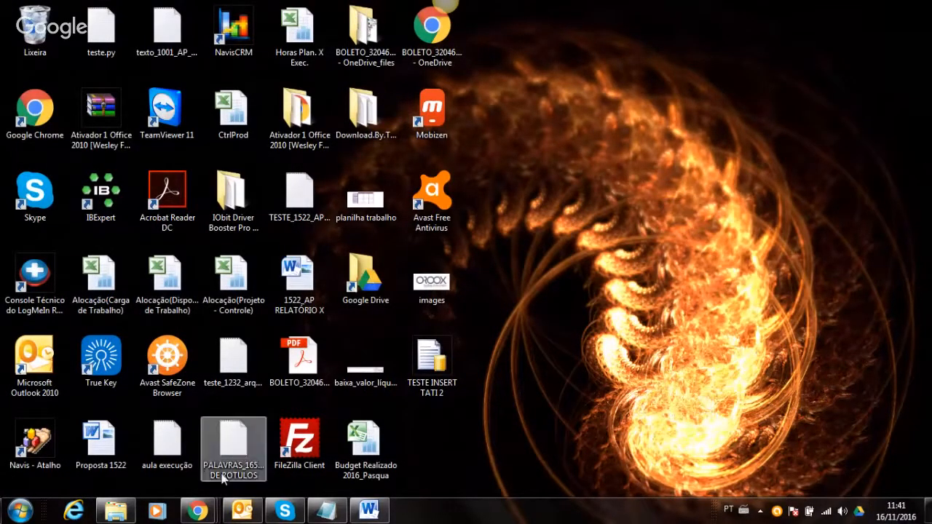
left_click(126, 512)
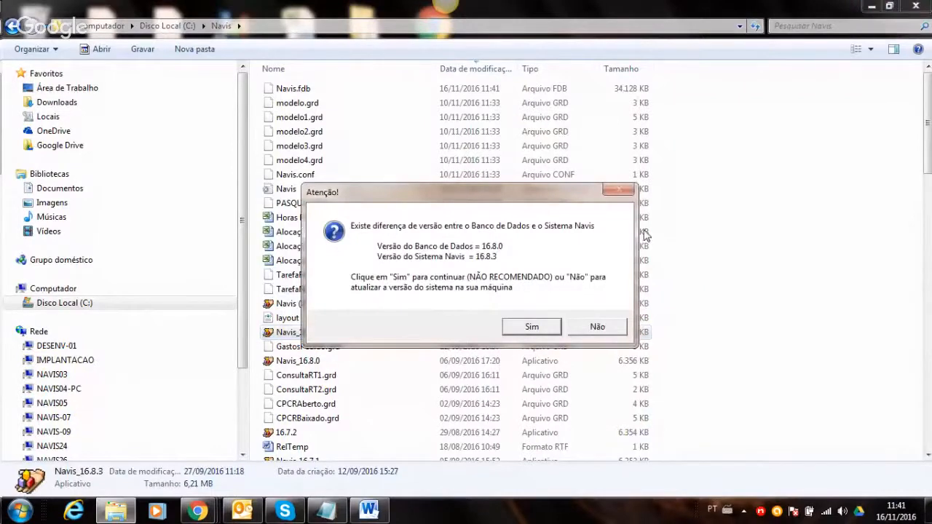
- Launch Navis past the 16.8.3 vs 16.8.0 version warning and log in as the supervisor
left_click(548, 326)
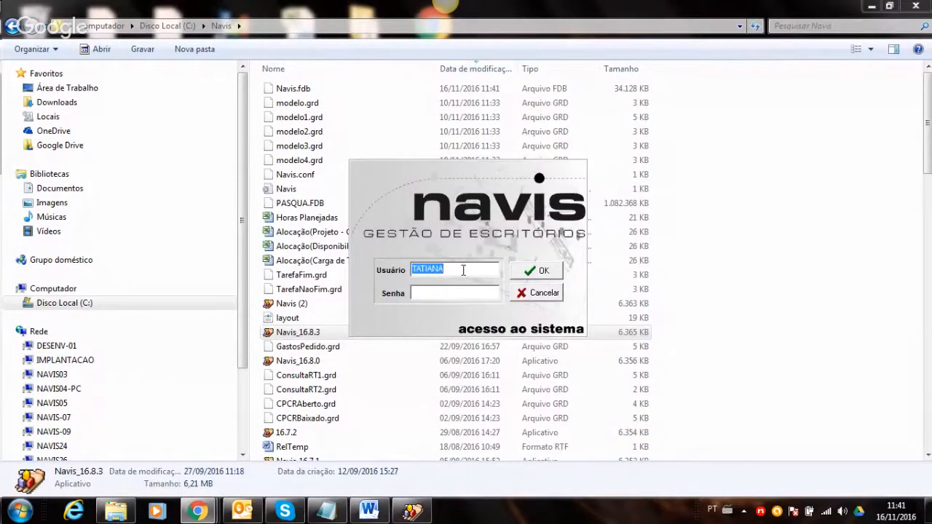
left_click(871, 5)
type("SUPER")
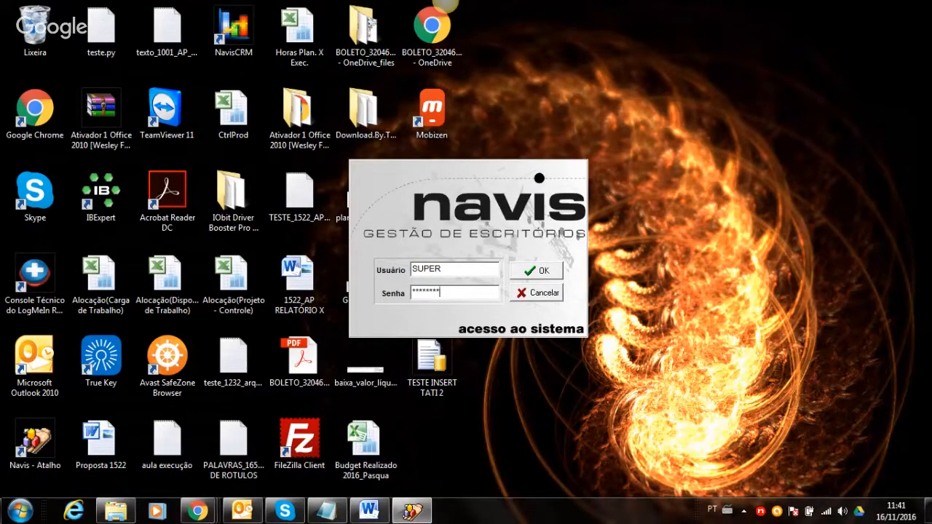
key("Tab")
key("Return")
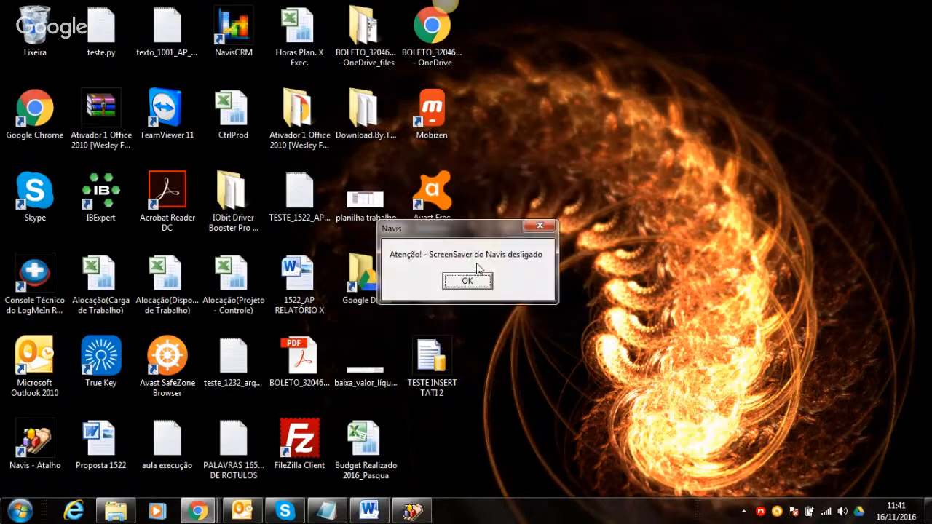
- Dismiss the screensaver-off notice, quit Navis again, and bring back the C:\Navis folder
left_click(468, 285)
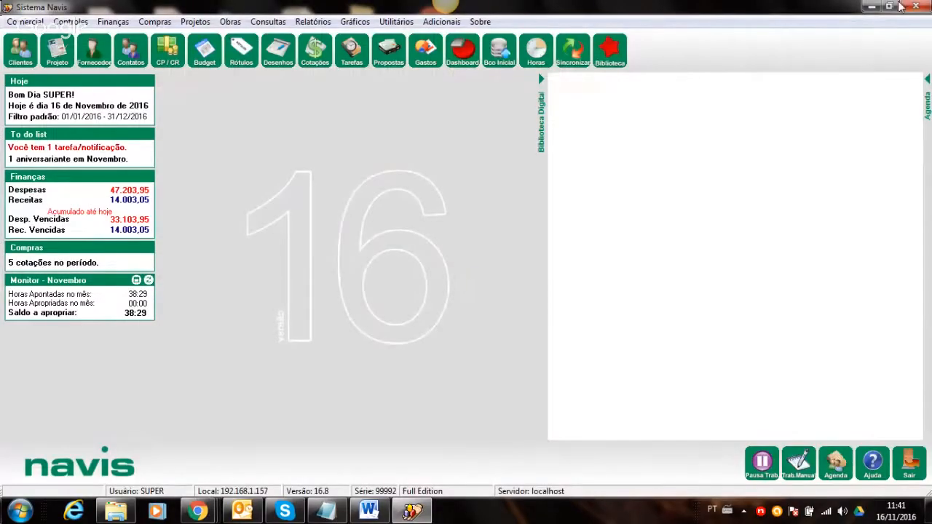
left_click(911, 6)
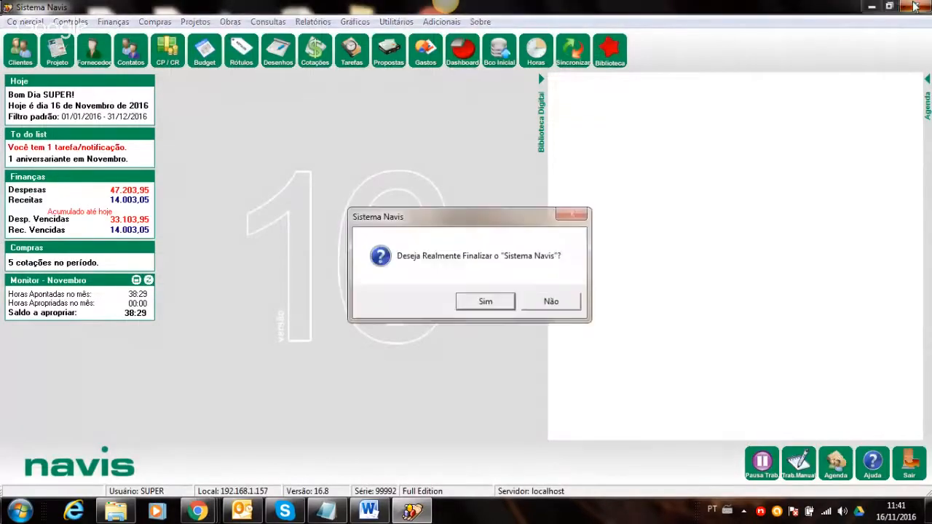
left_click(469, 300)
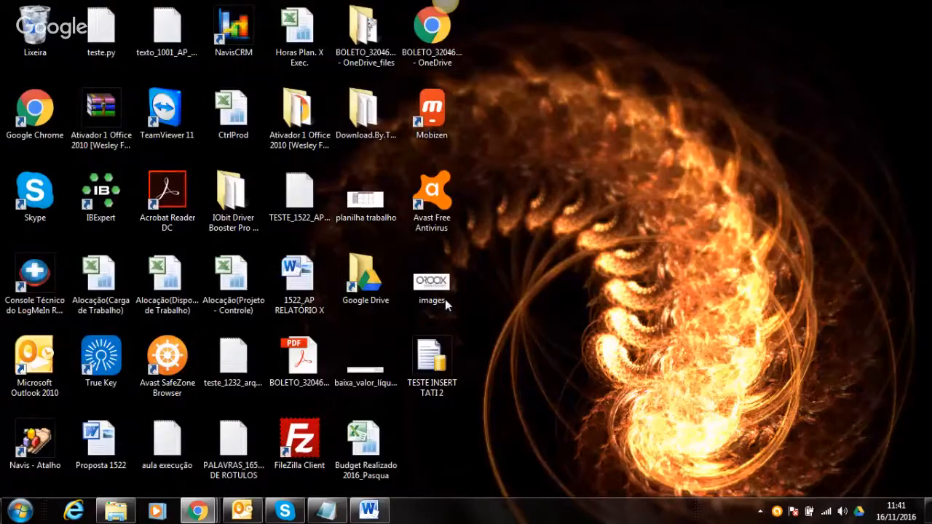
left_click(117, 510)
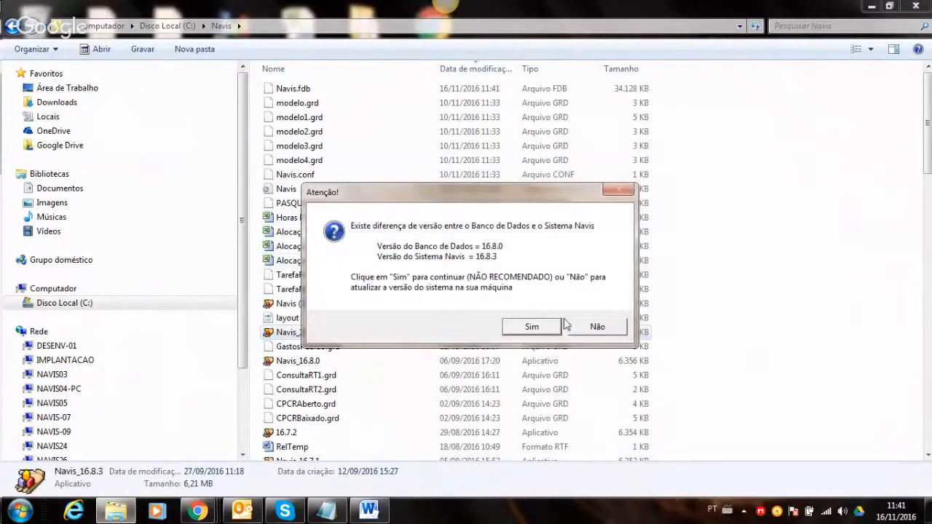
- Attempt to log in as user TATI and receive the access denied message
left_click(581, 327)
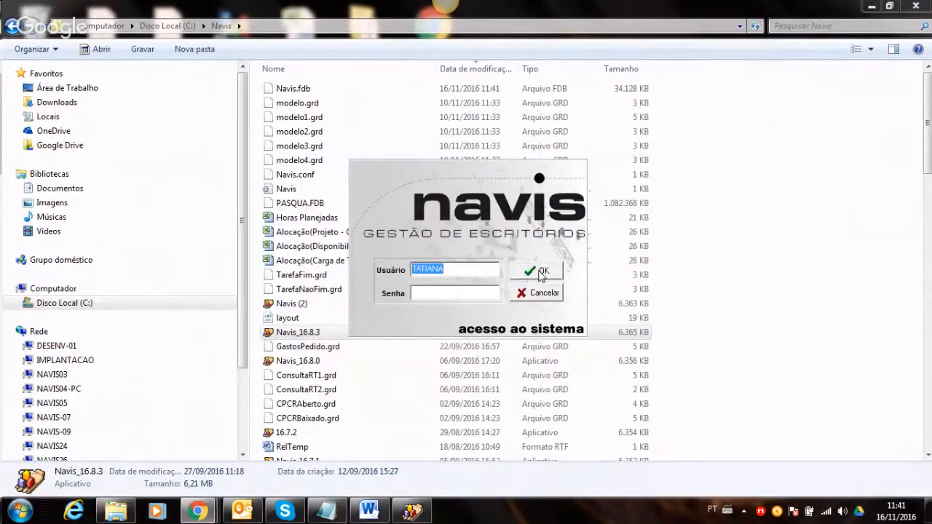
type("TATI")
type("**")
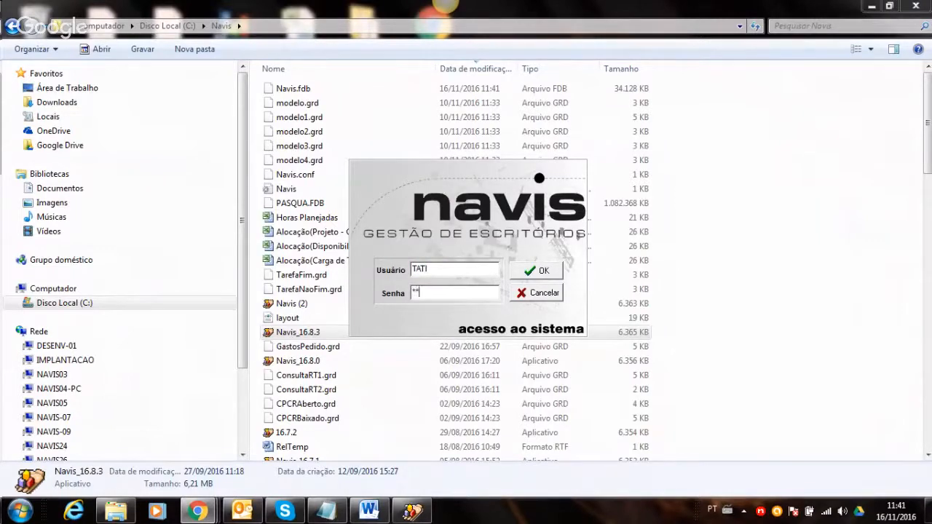
type("*")
left_click(545, 274)
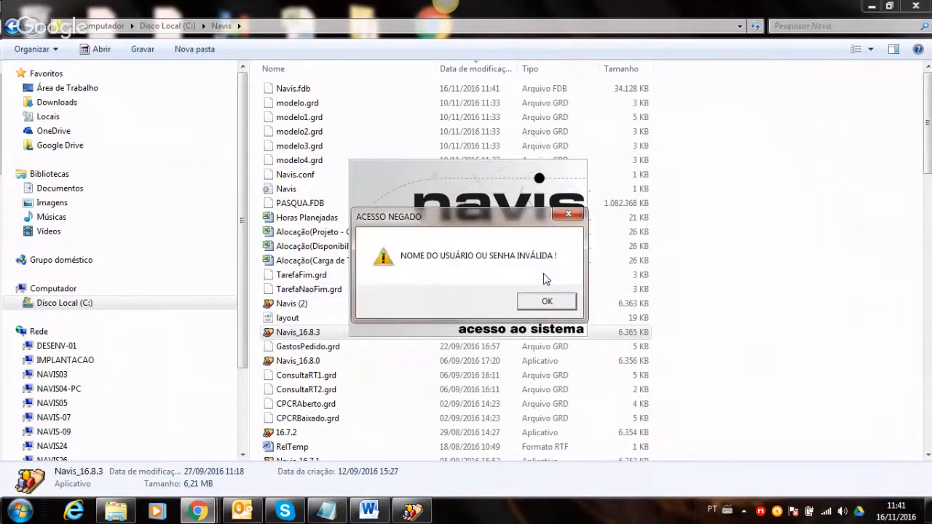
left_click(540, 300)
left_click(487, 287)
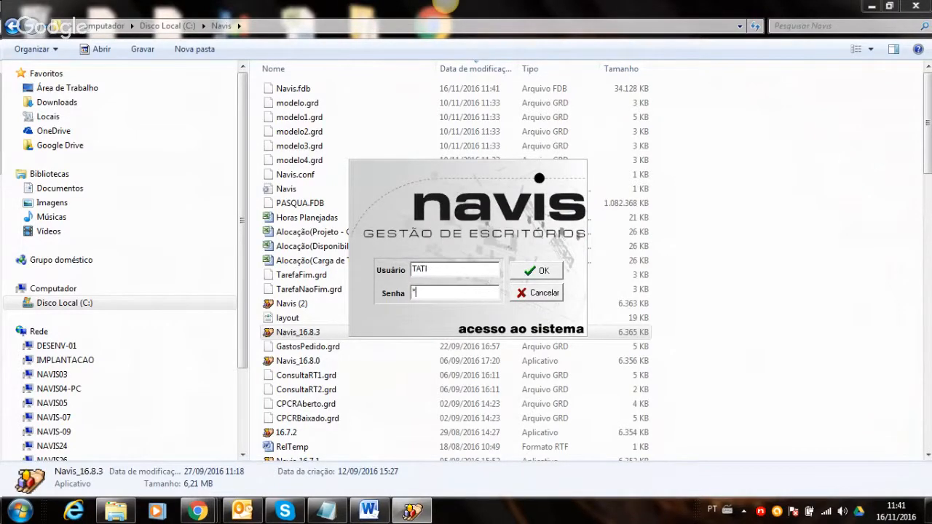
key("Return")
- Log in as SUPER with the supervisor password instead
key("Return")
type("SUPER")
key("Tab")
type("*")
key("Return")
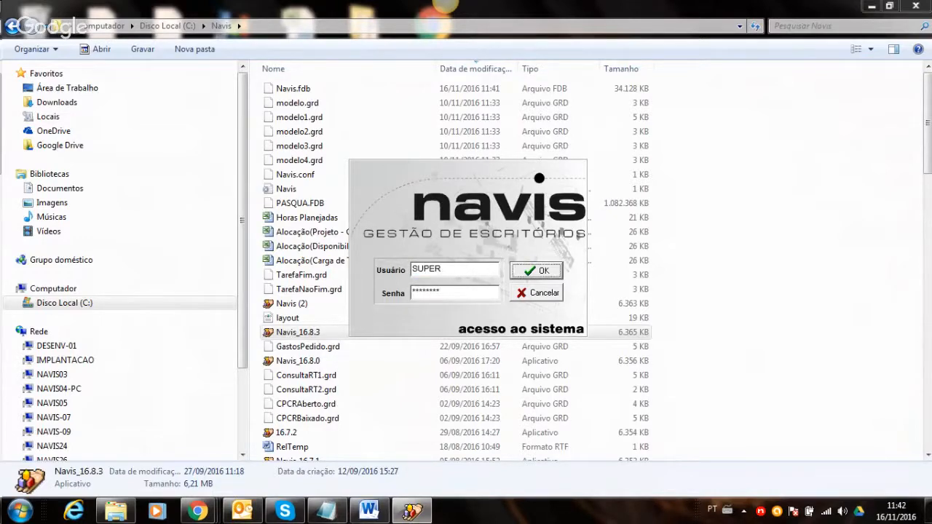
left_click(474, 280)
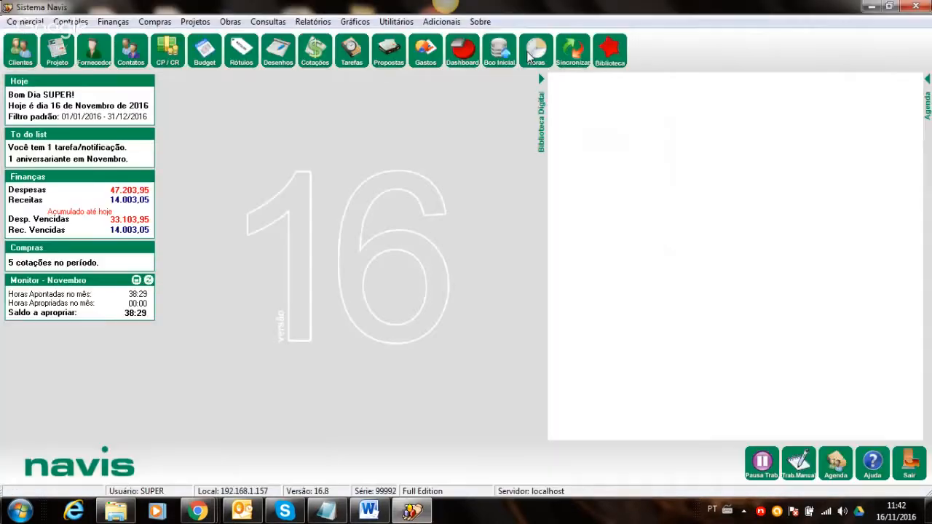
- In Utilitários > Usuários, give TATI a new confirmed password via Trocar Senha, then exit Navis
left_click(409, 25)
left_click(664, 17)
left_click(393, 21)
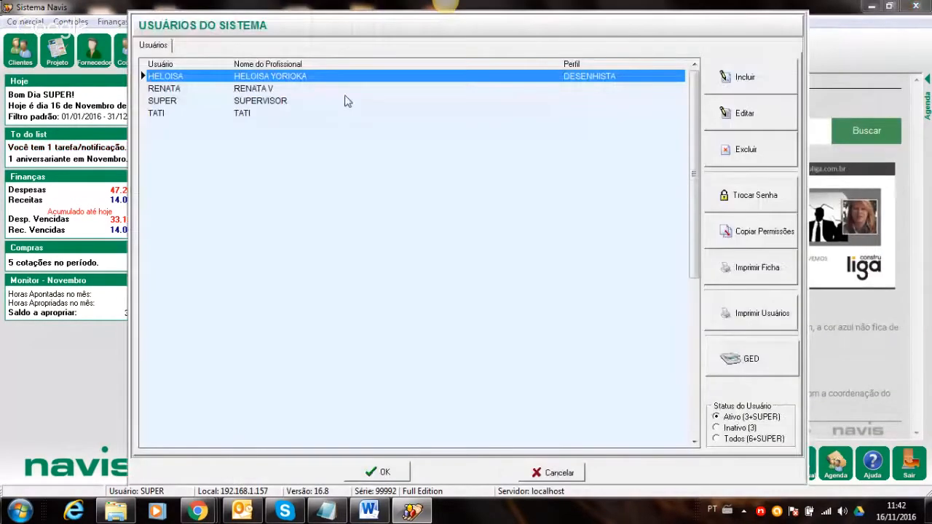
left_click(270, 114)
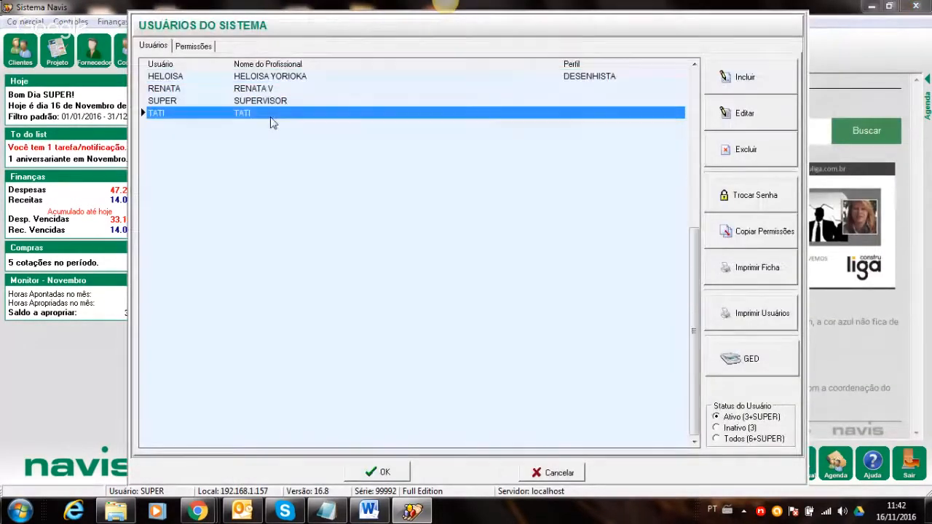
left_click(761, 198)
type("****")
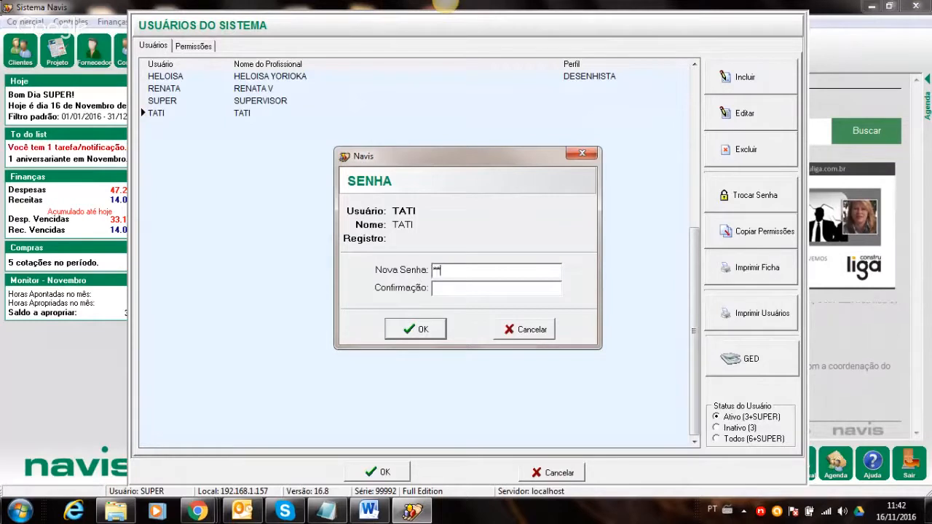
left_click(445, 289)
type("****")
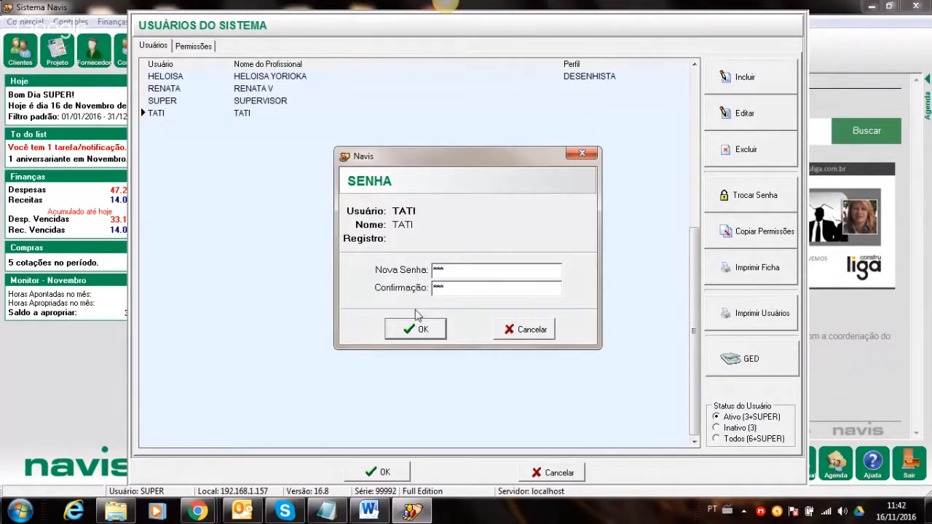
left_click(414, 329)
left_click(378, 472)
left_click(915, 6)
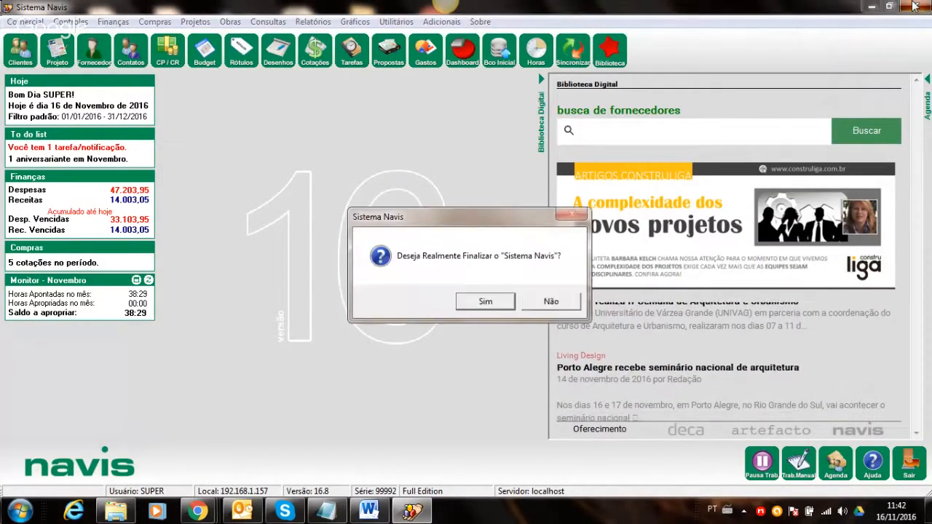
- Pass the version warning, log in as TATI with the new password, then quit Navis
left_click(483, 300)
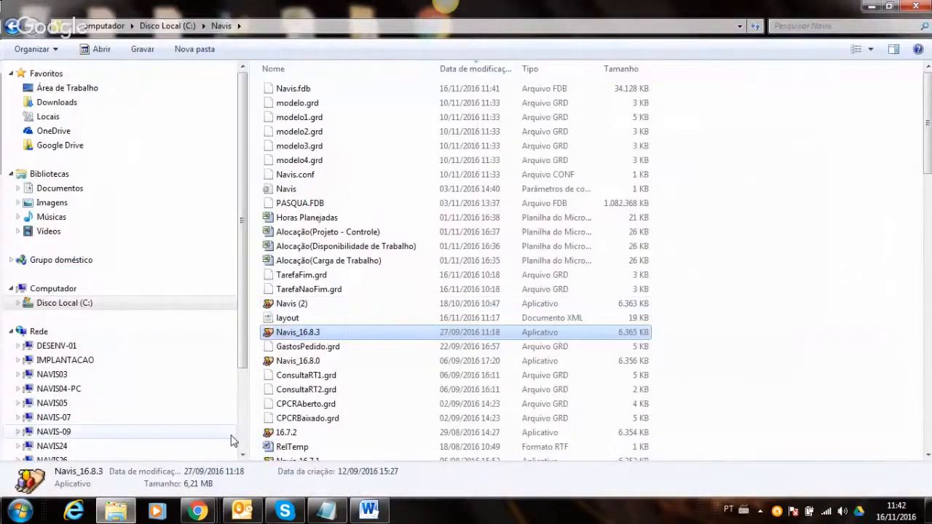
left_click(871, 5)
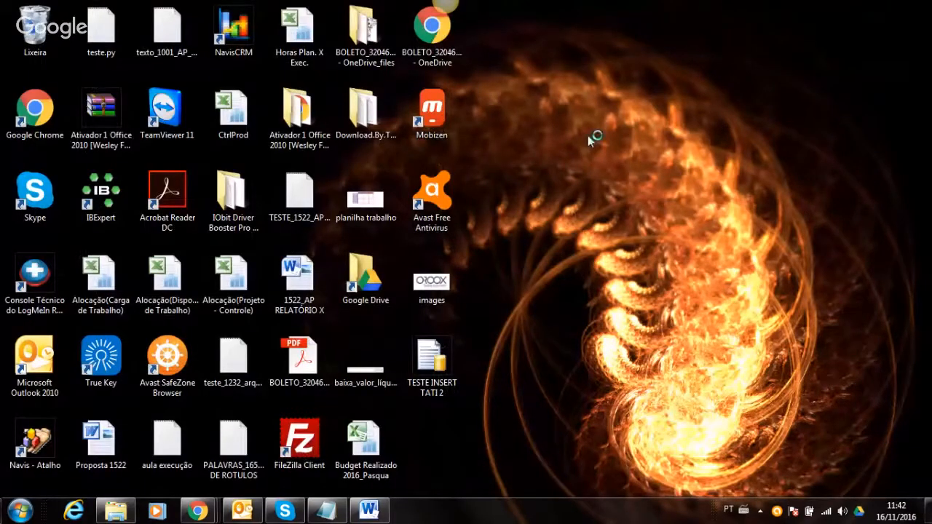
left_click(509, 328)
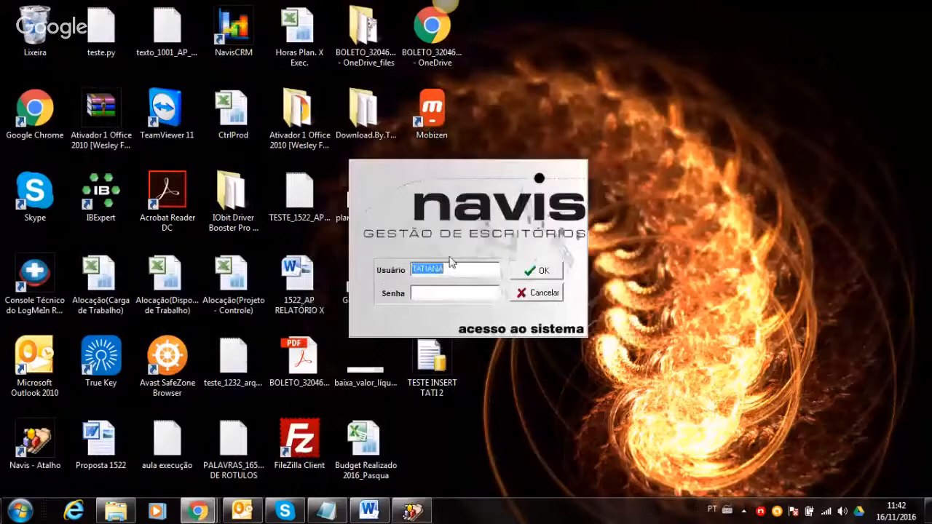
type("TATI")
left_click(542, 273)
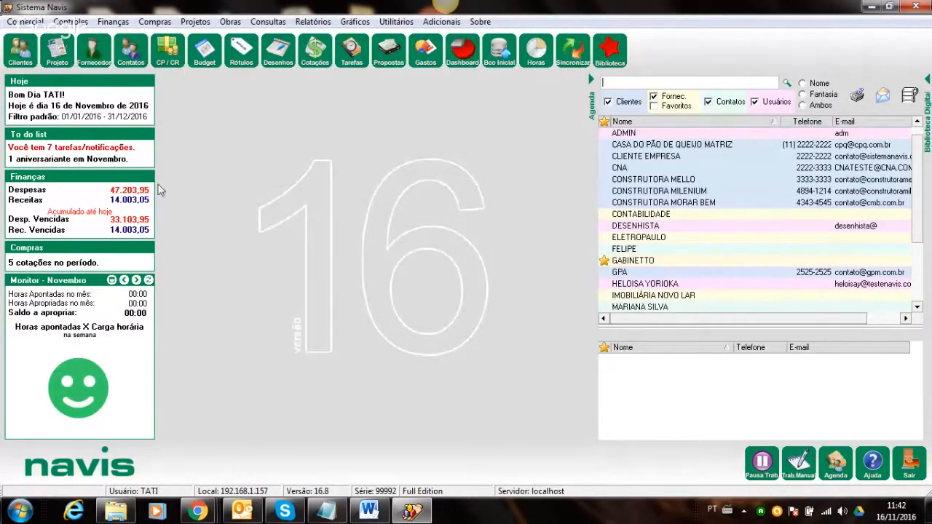
left_click(913, 7)
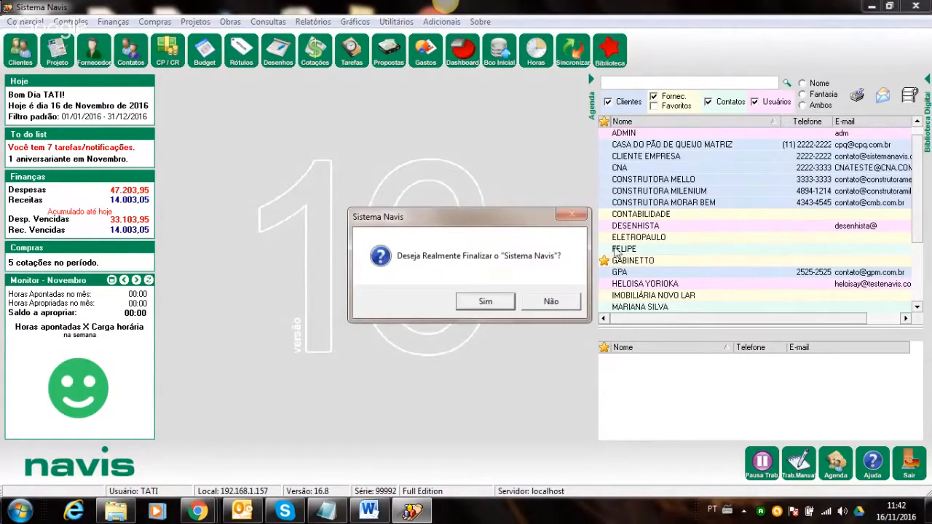
left_click(484, 300)
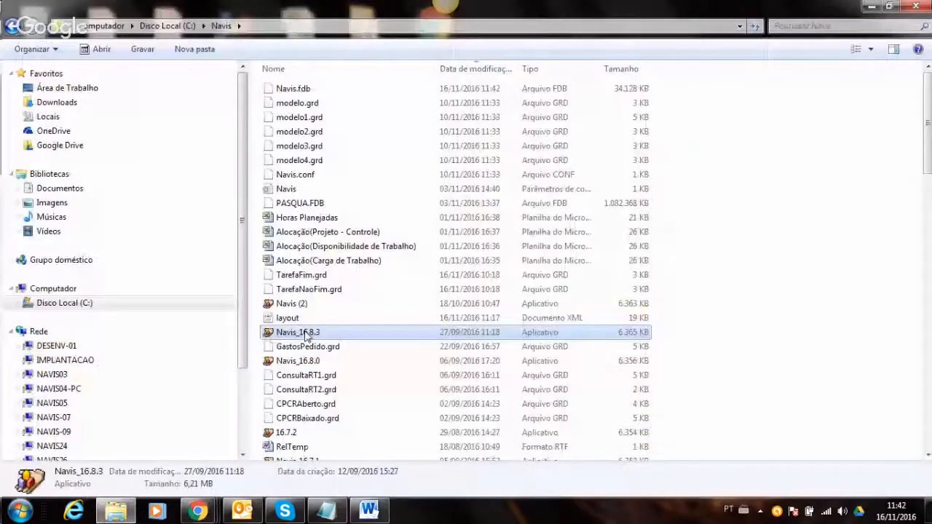
- Relaunch Navis_16.8.3 and repeat the TATI login, then quit again
double_click(308, 335)
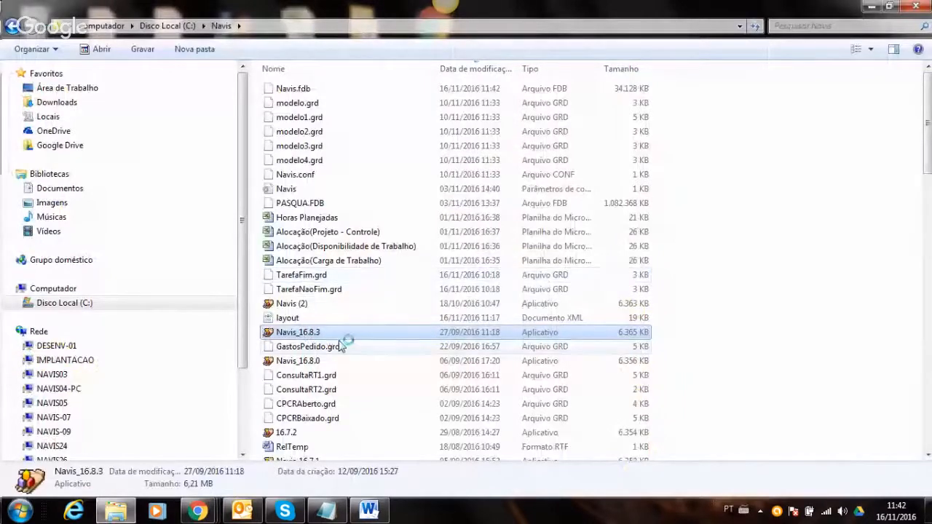
left_click(532, 327)
type("TATI")
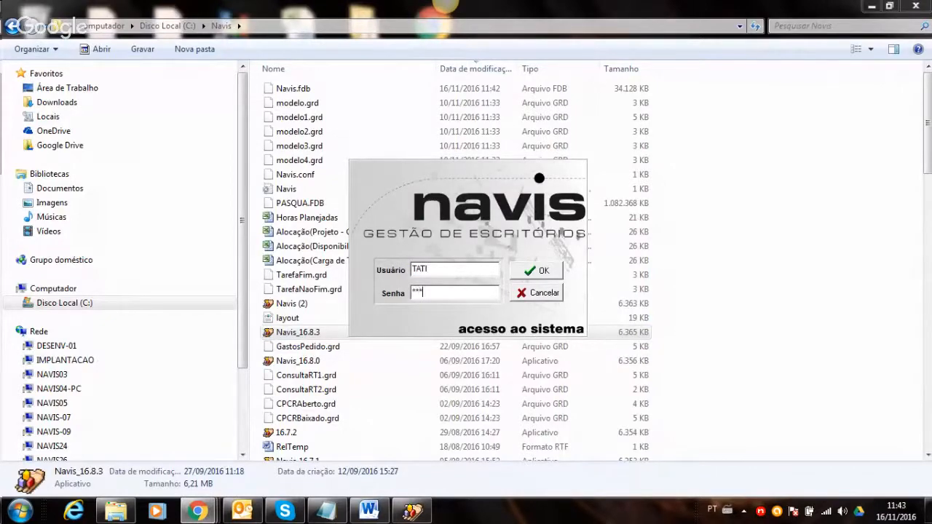
key("Tab")
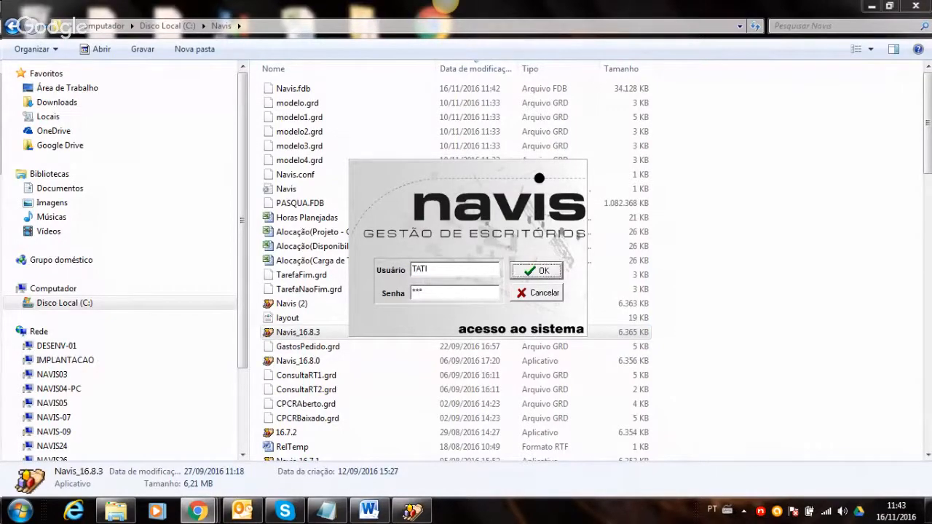
key("Return")
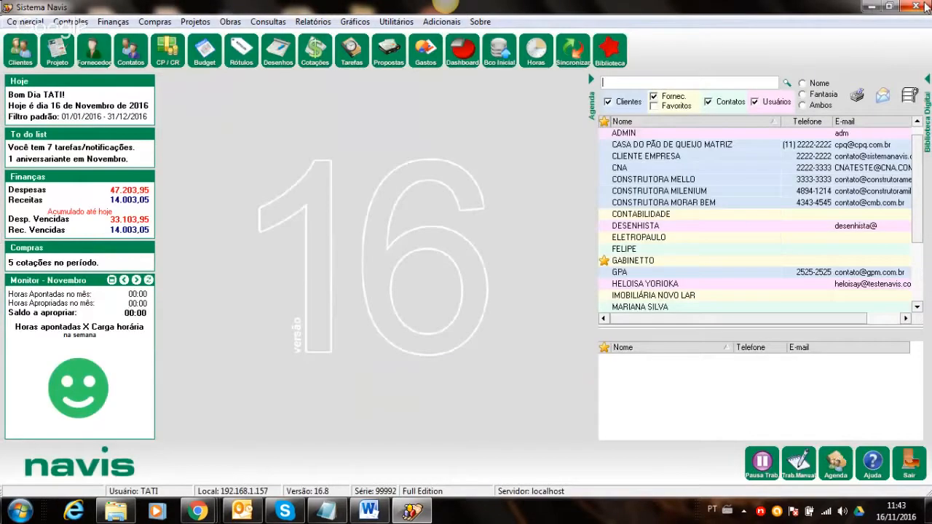
left_click(923, 6)
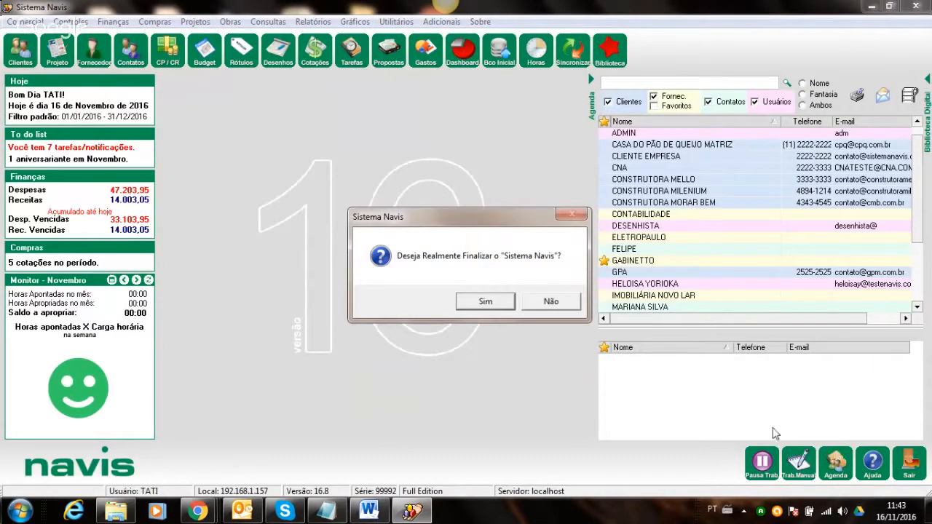
left_click(485, 302)
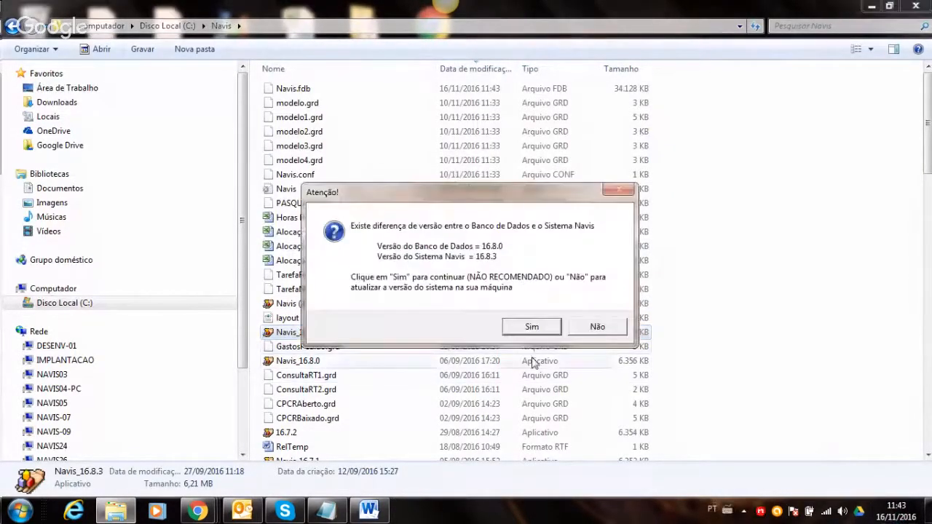
- Verify the TATI login a third time, quit Navis, and close the folder window
left_click(524, 328)
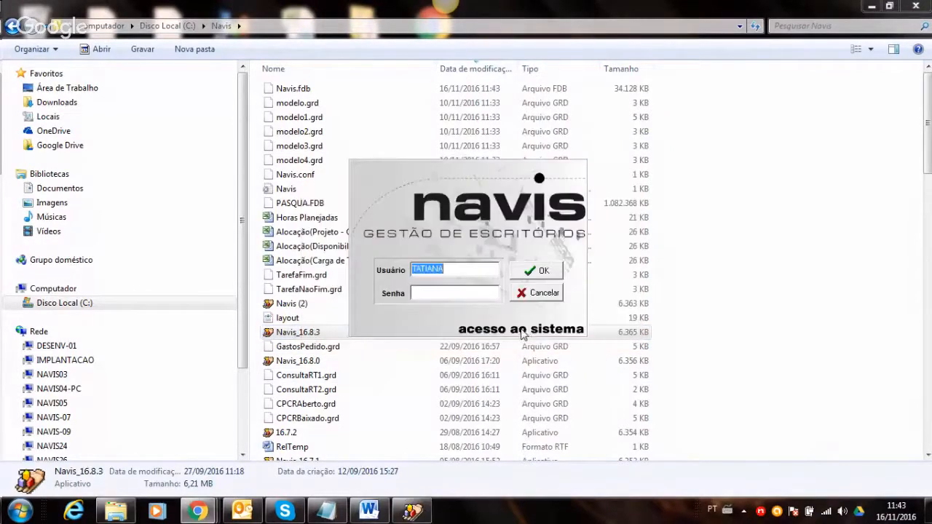
type("TA***")
key("Tab")
key("Return")
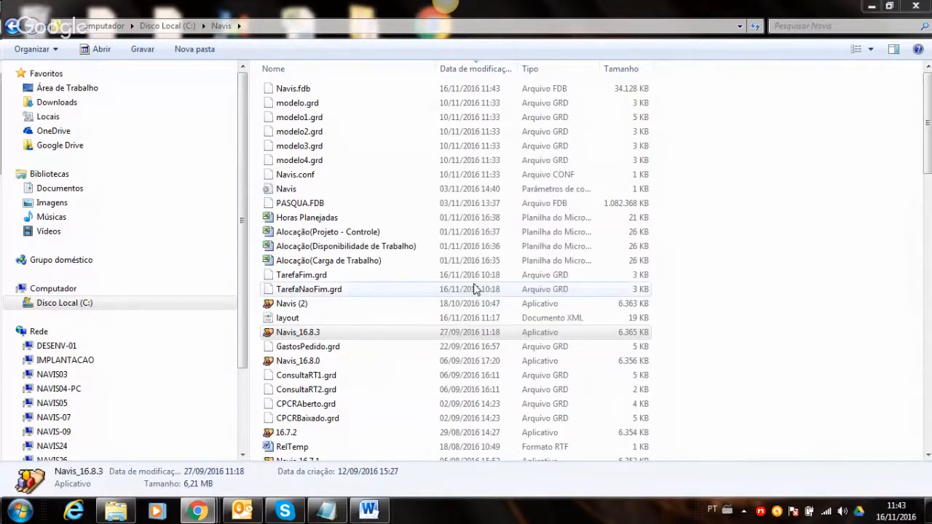
left_click(913, 6)
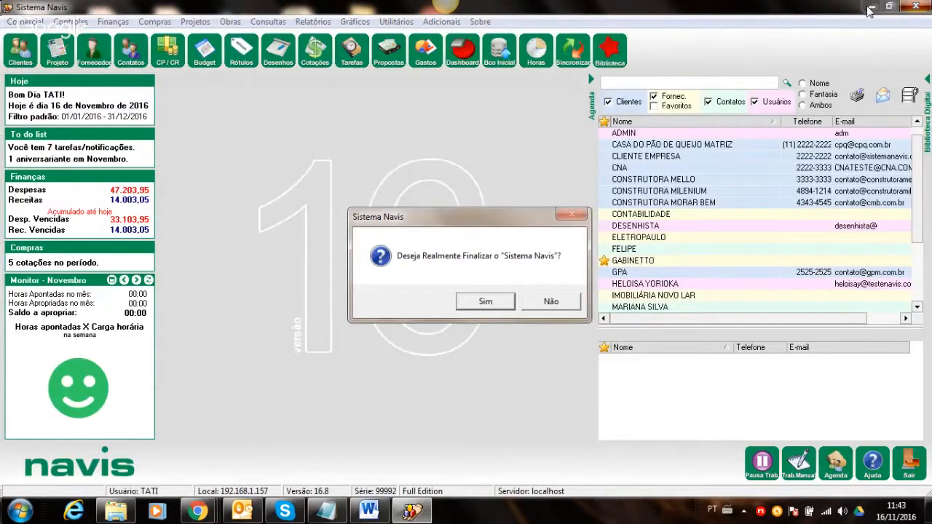
left_click(485, 301)
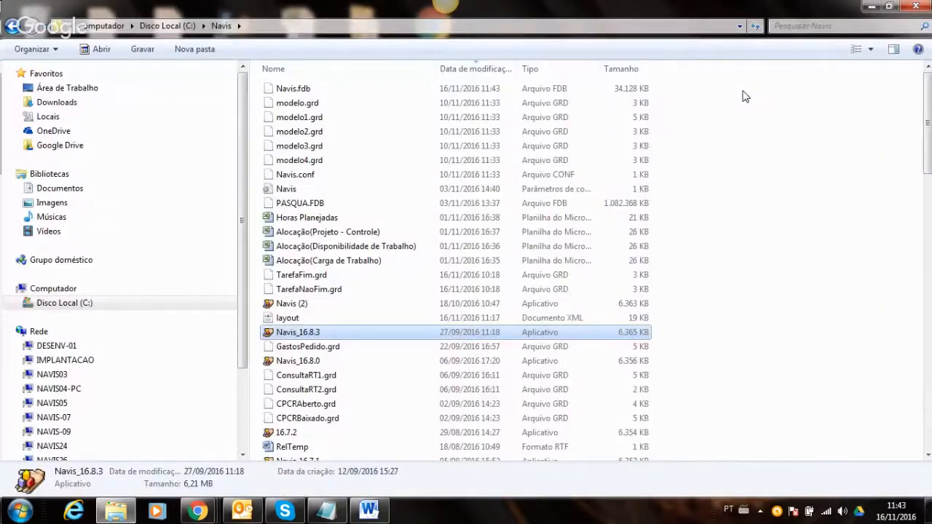
left_click(909, 7)
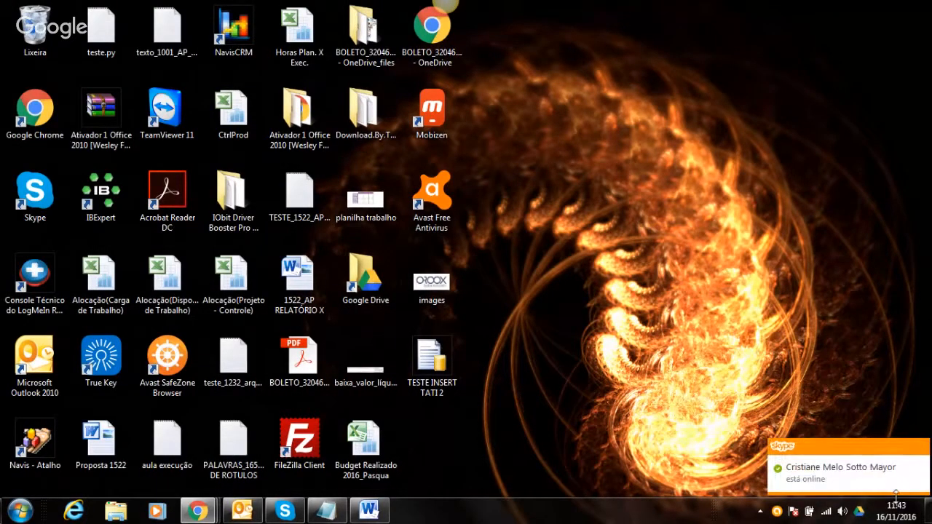
- Close the C:\Navis Explorer window so the desktop icons show
left_click(713, 325)
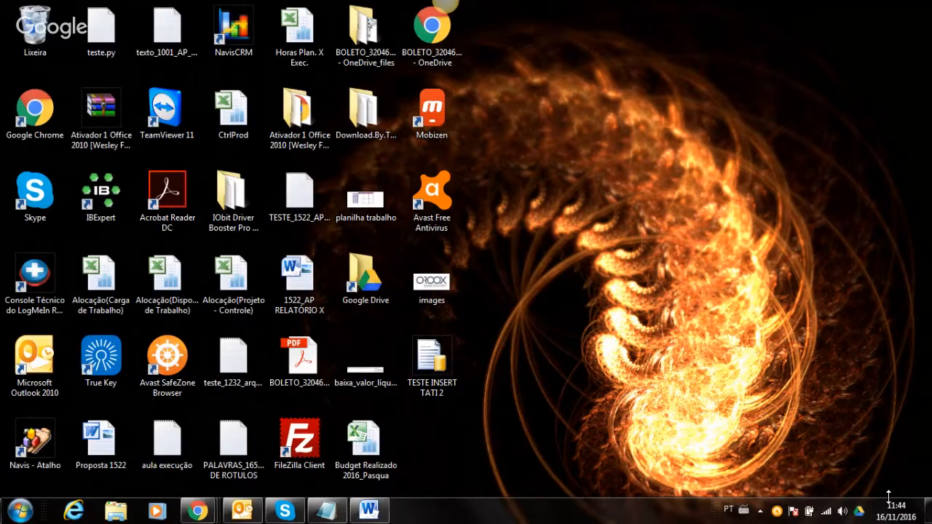
- Glance at the Notepad notes, then read the third training-questions document in Word and close it
left_click(325, 512)
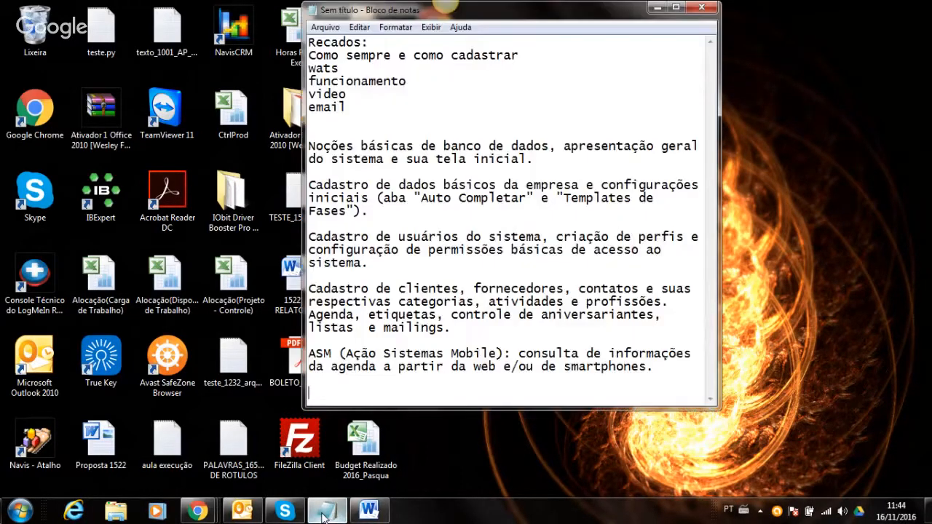
left_click(657, 8)
left_click(385, 512)
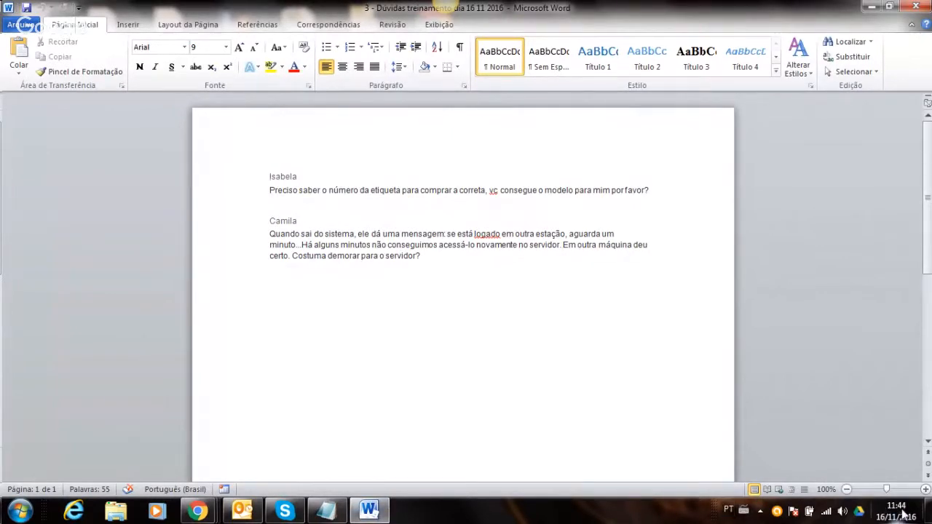
mouse_move(903, 514)
left_click(872, 7)
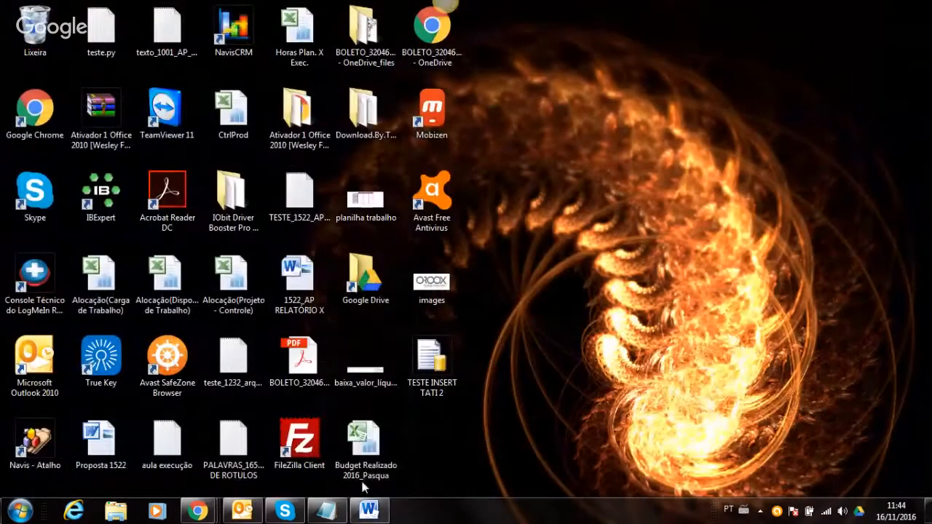
mouse_move(330, 514)
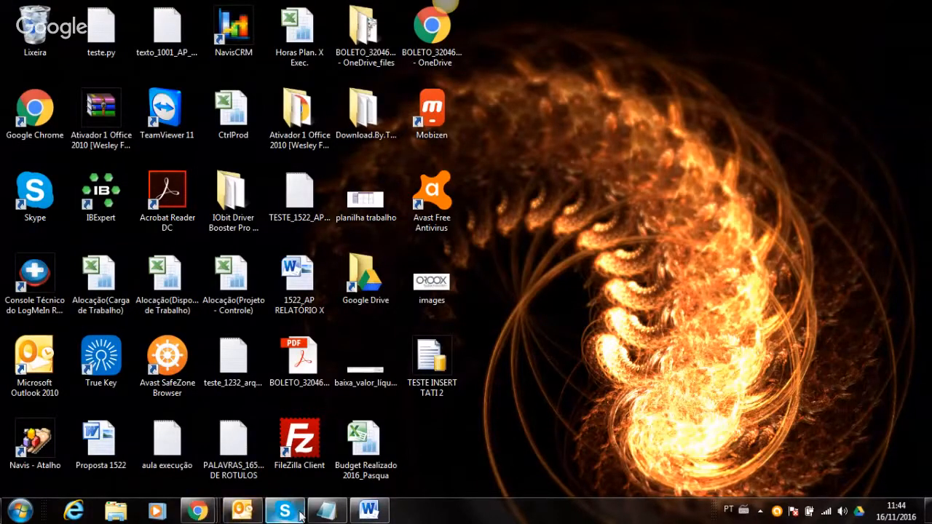
left_click(368, 511)
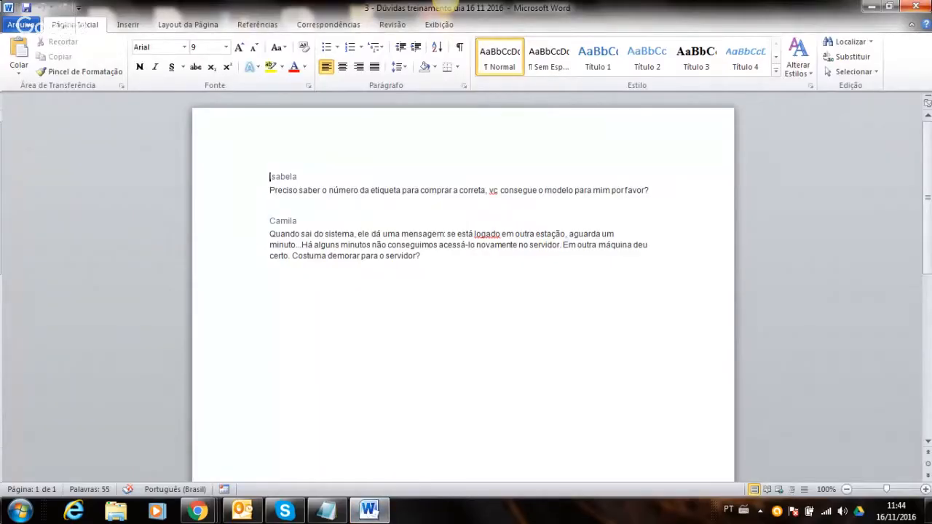
left_click(919, 9)
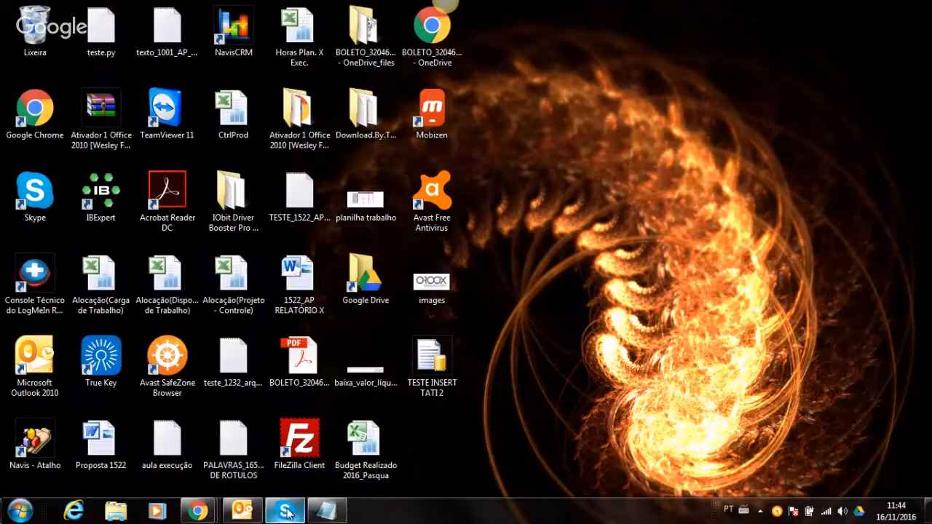
- Bring the Hangouts broadcast forward, dismiss the Skype message, and stop the screen share from the sidebar
mouse_move(289, 512)
mouse_move(198, 513)
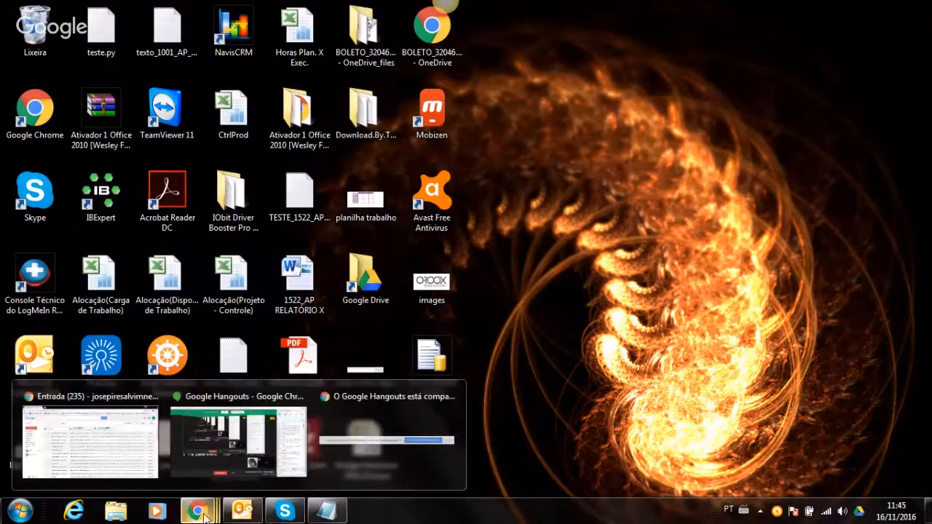
left_click(228, 464)
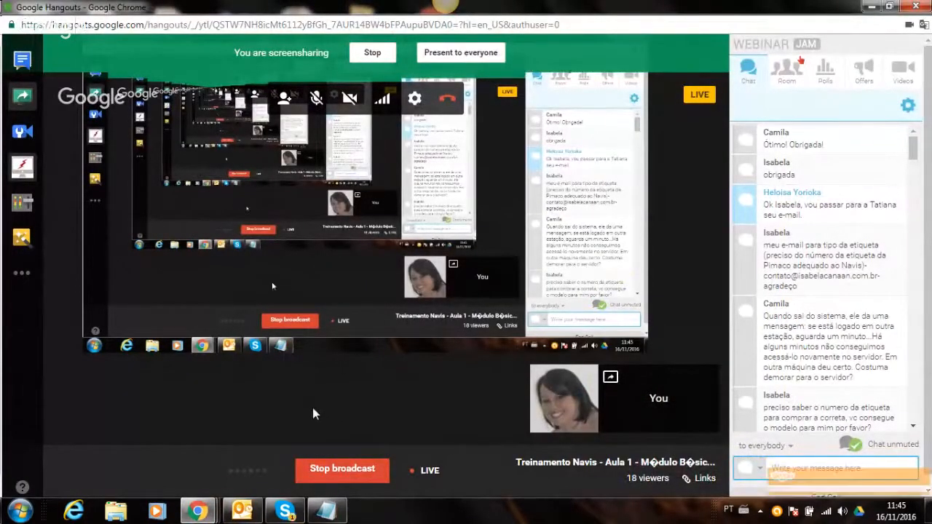
left_click(815, 466)
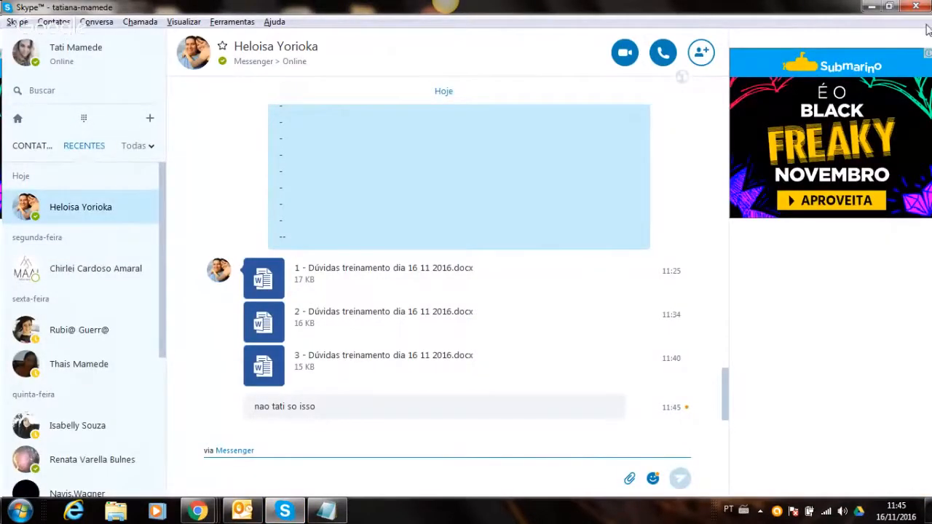
left_click(871, 8)
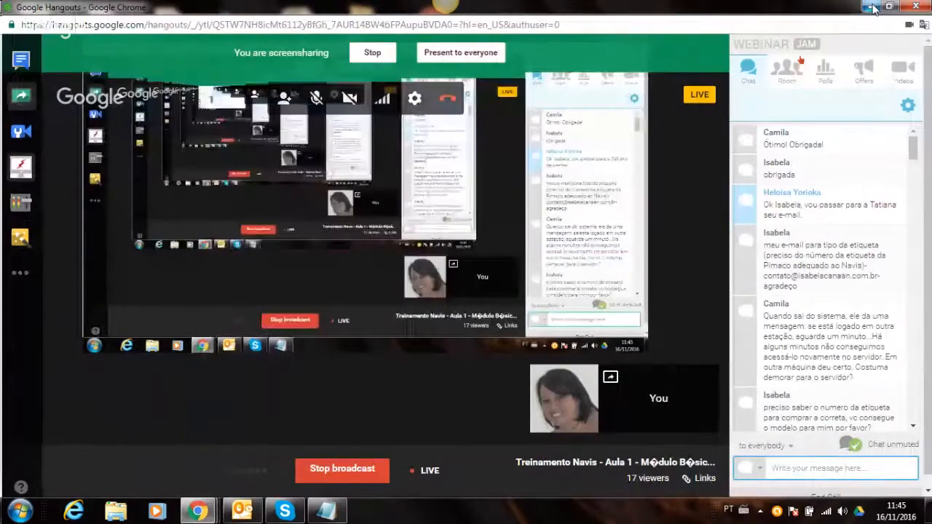
mouse_move(325, 78)
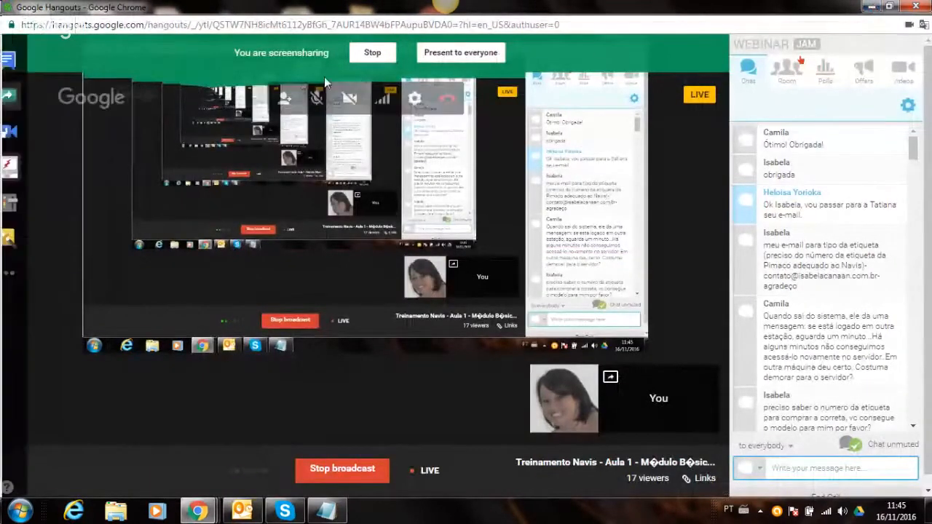
left_click(22, 108)
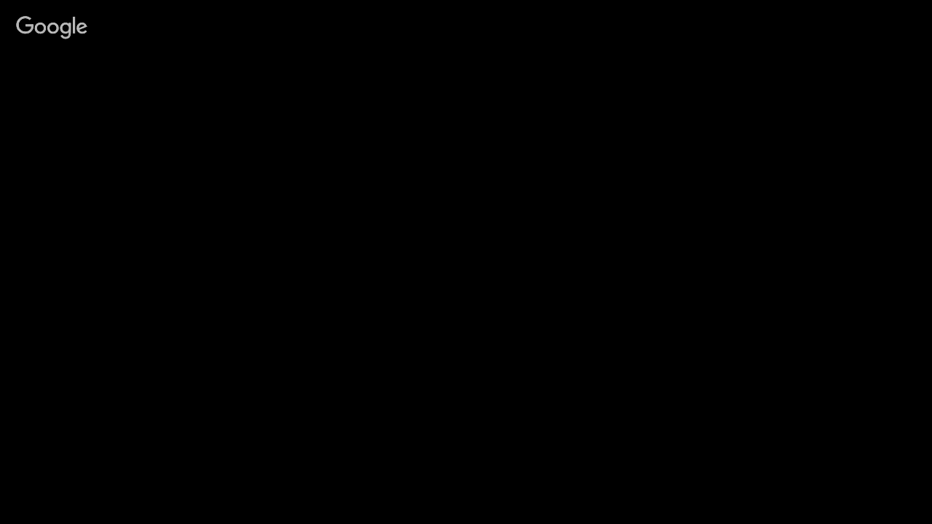